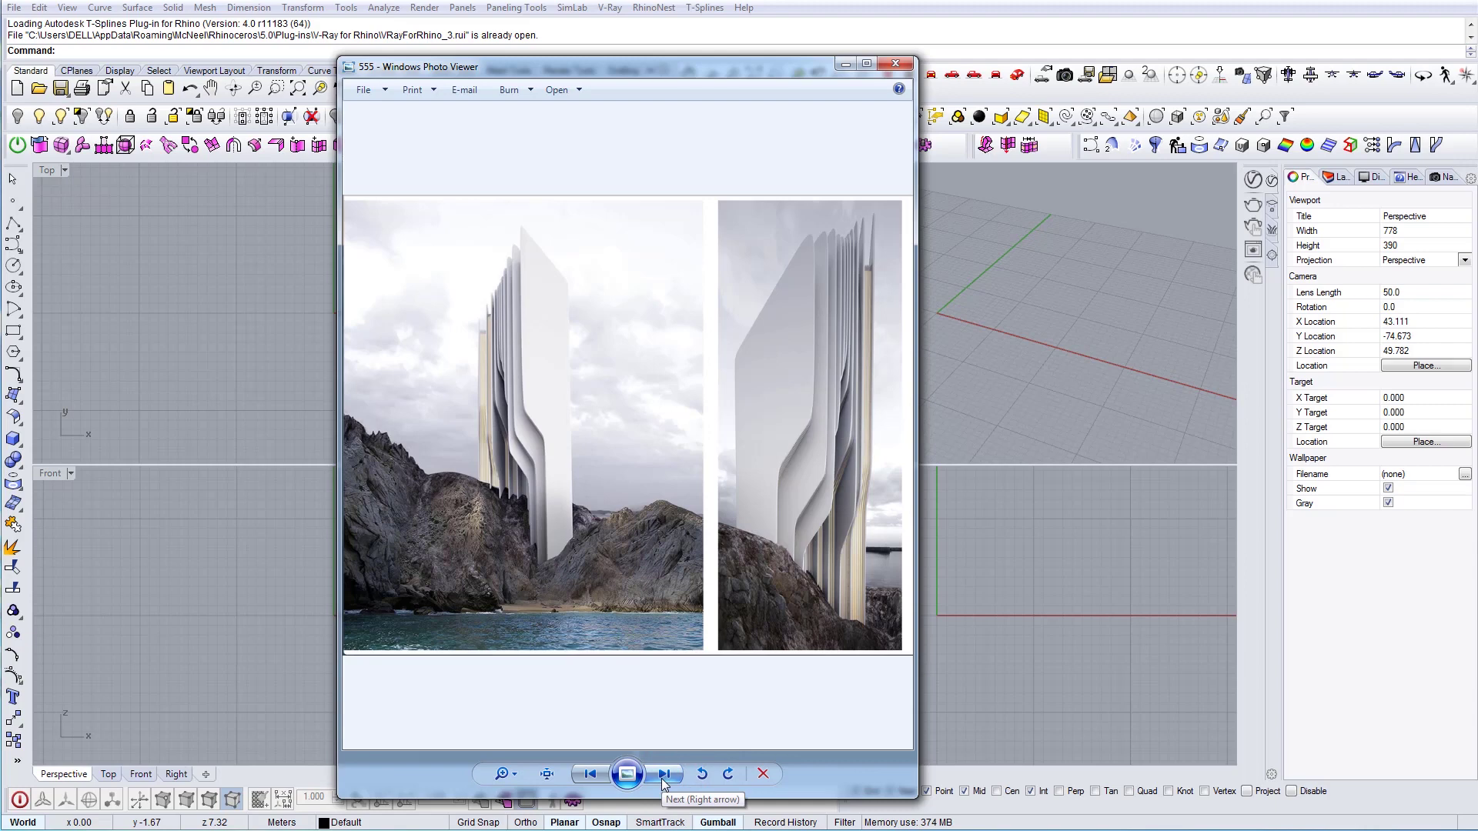
Look through the tower reference photos, then set the photo viewer aside to return to Rhino.
click(665, 775)
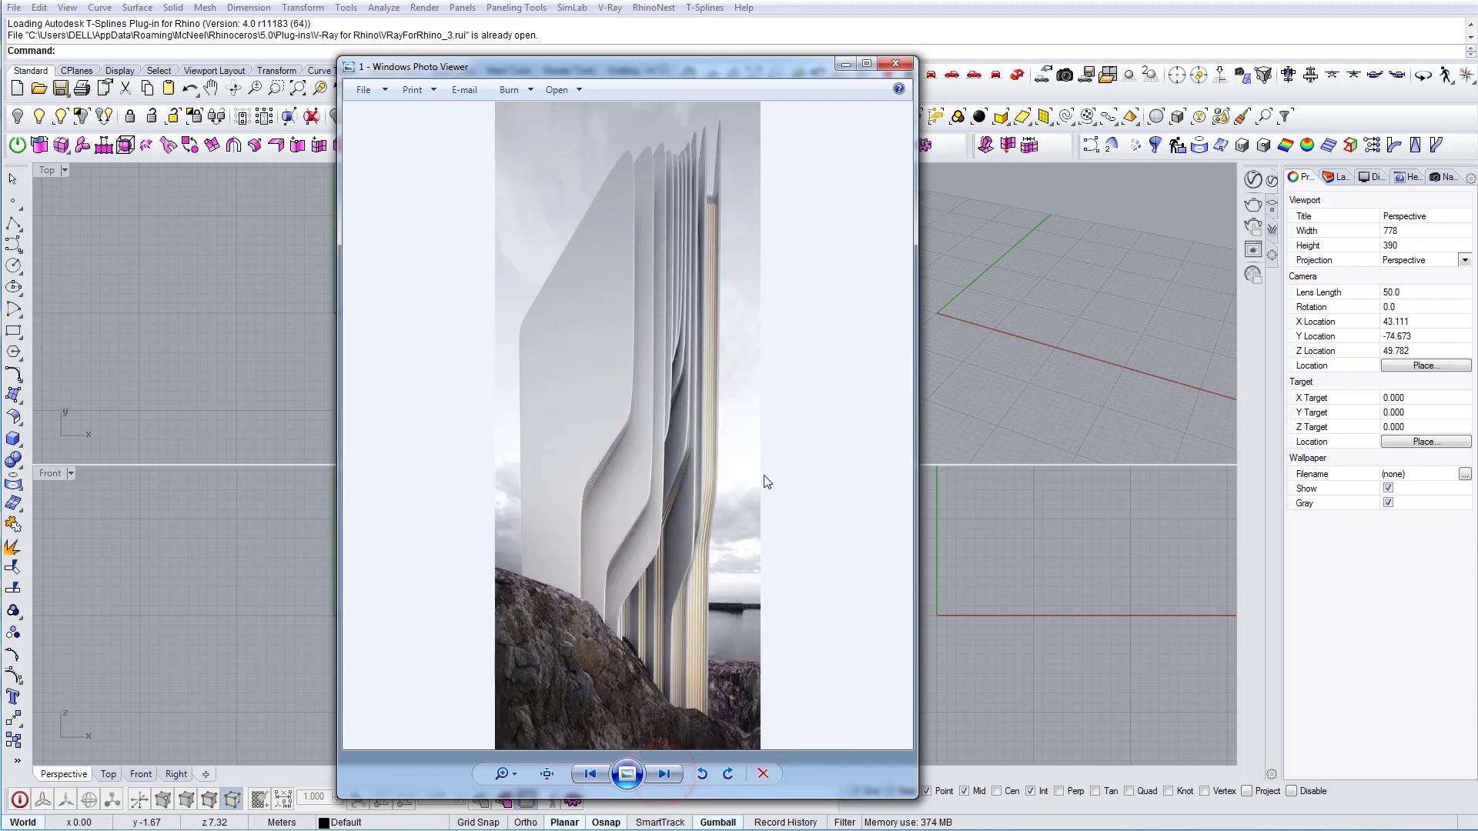
click(663, 775)
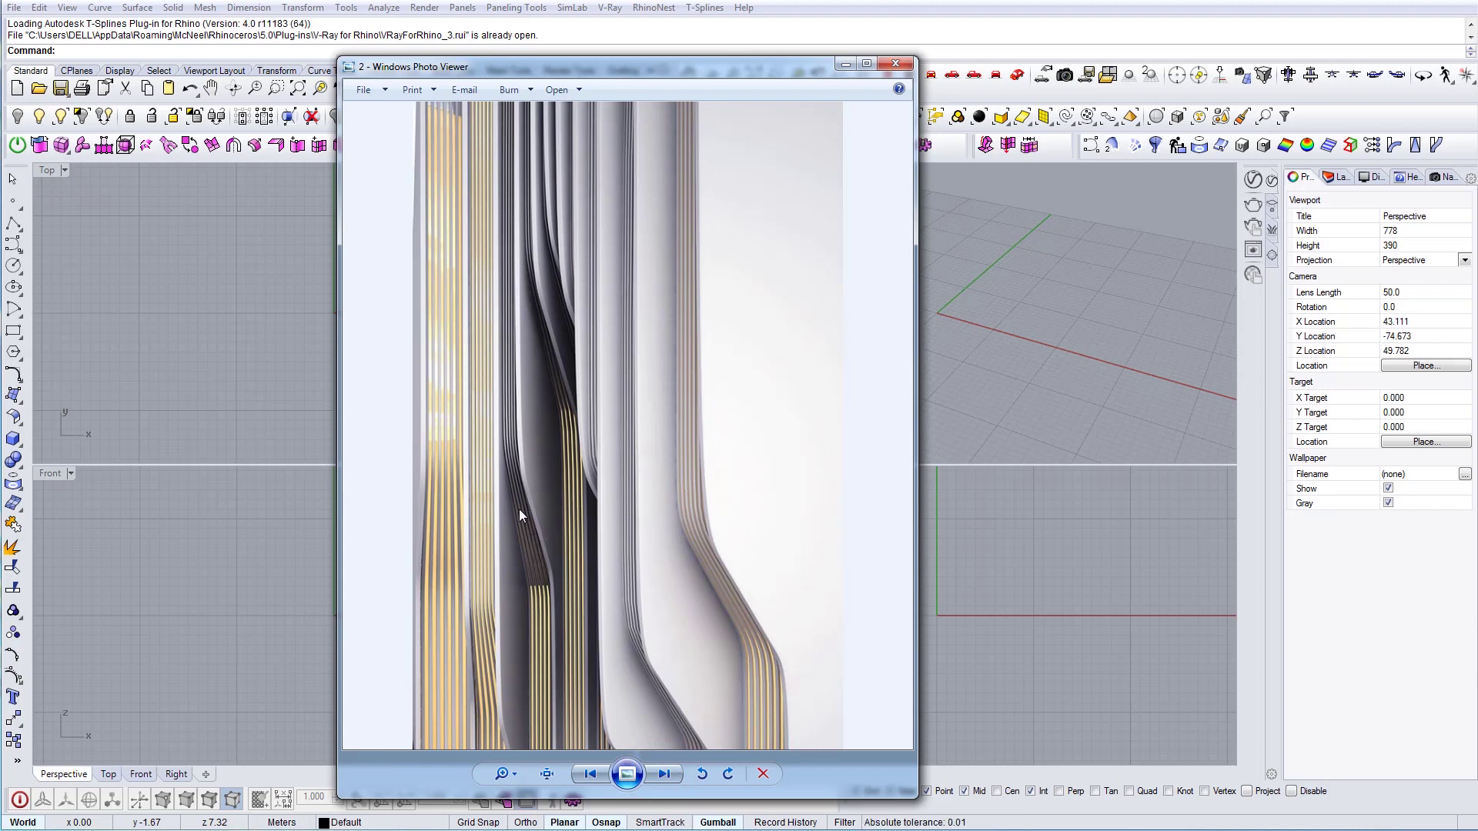
click(664, 773)
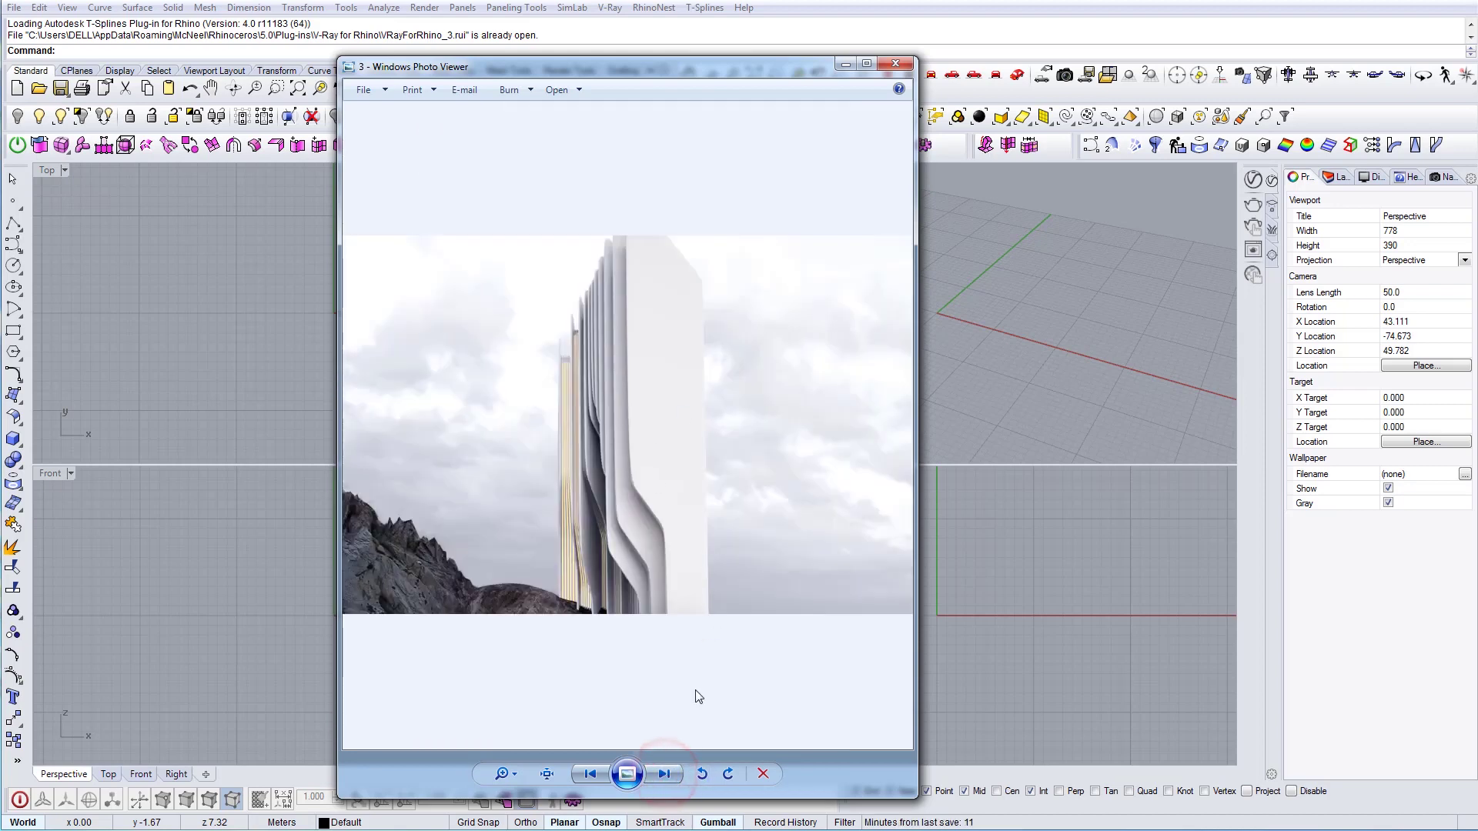
click(663, 775)
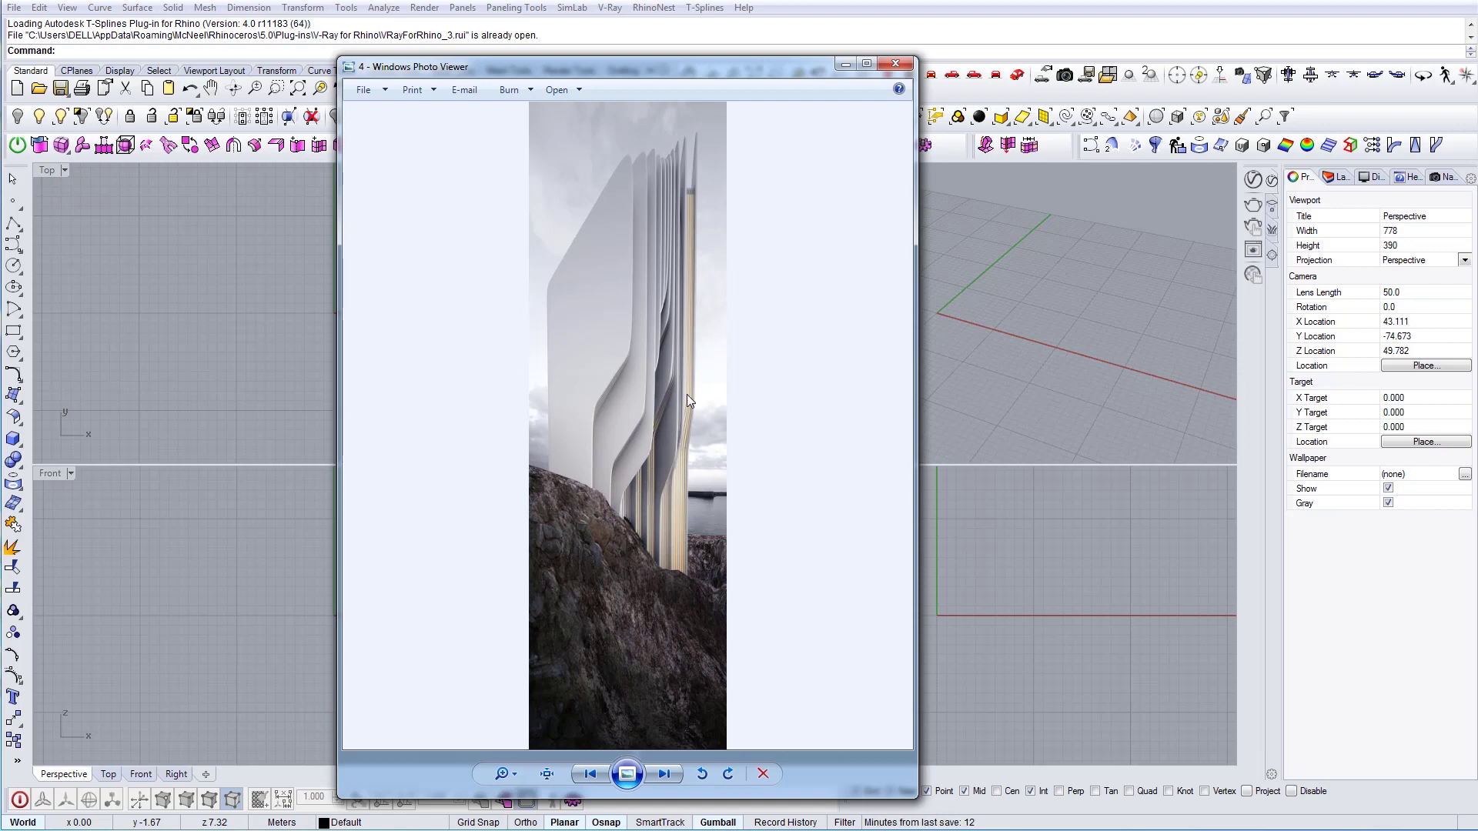
drag(564, 72, 1477, 323)
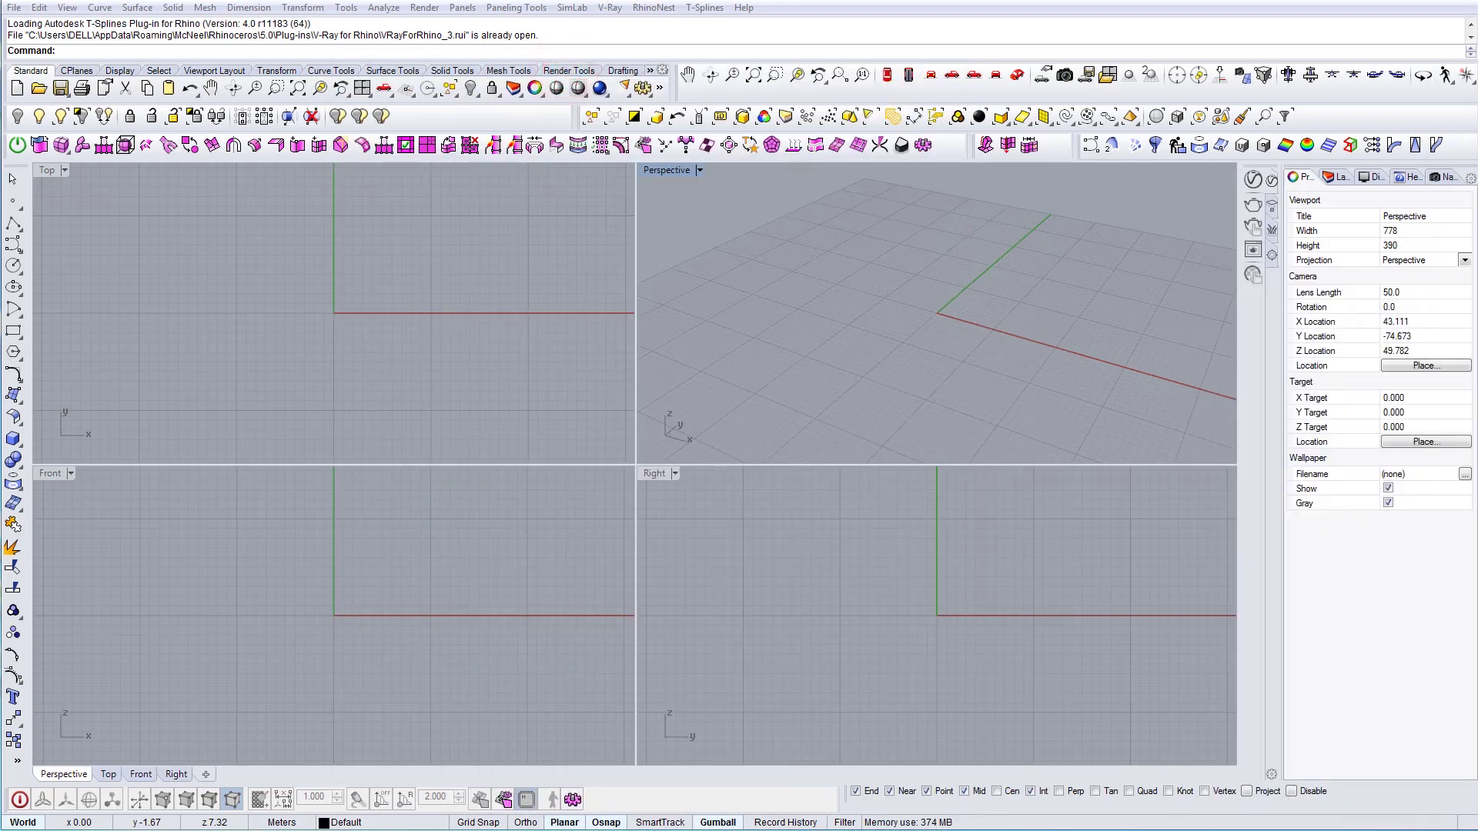
Maximize the Top viewport and bring the origin area into view.
click(229, 269)
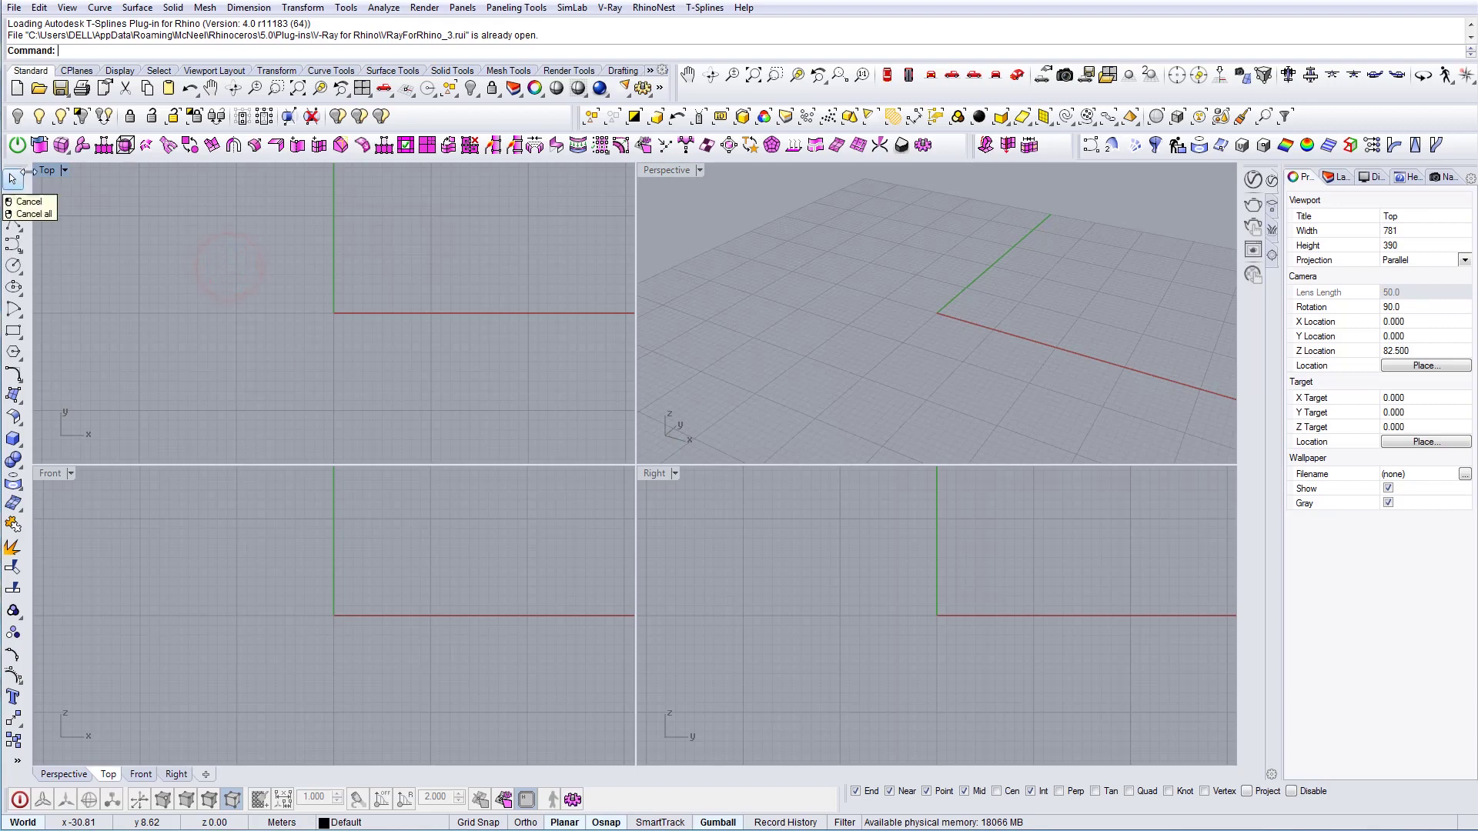
double_click(47, 170)
right_drag(597, 422, 518, 423)
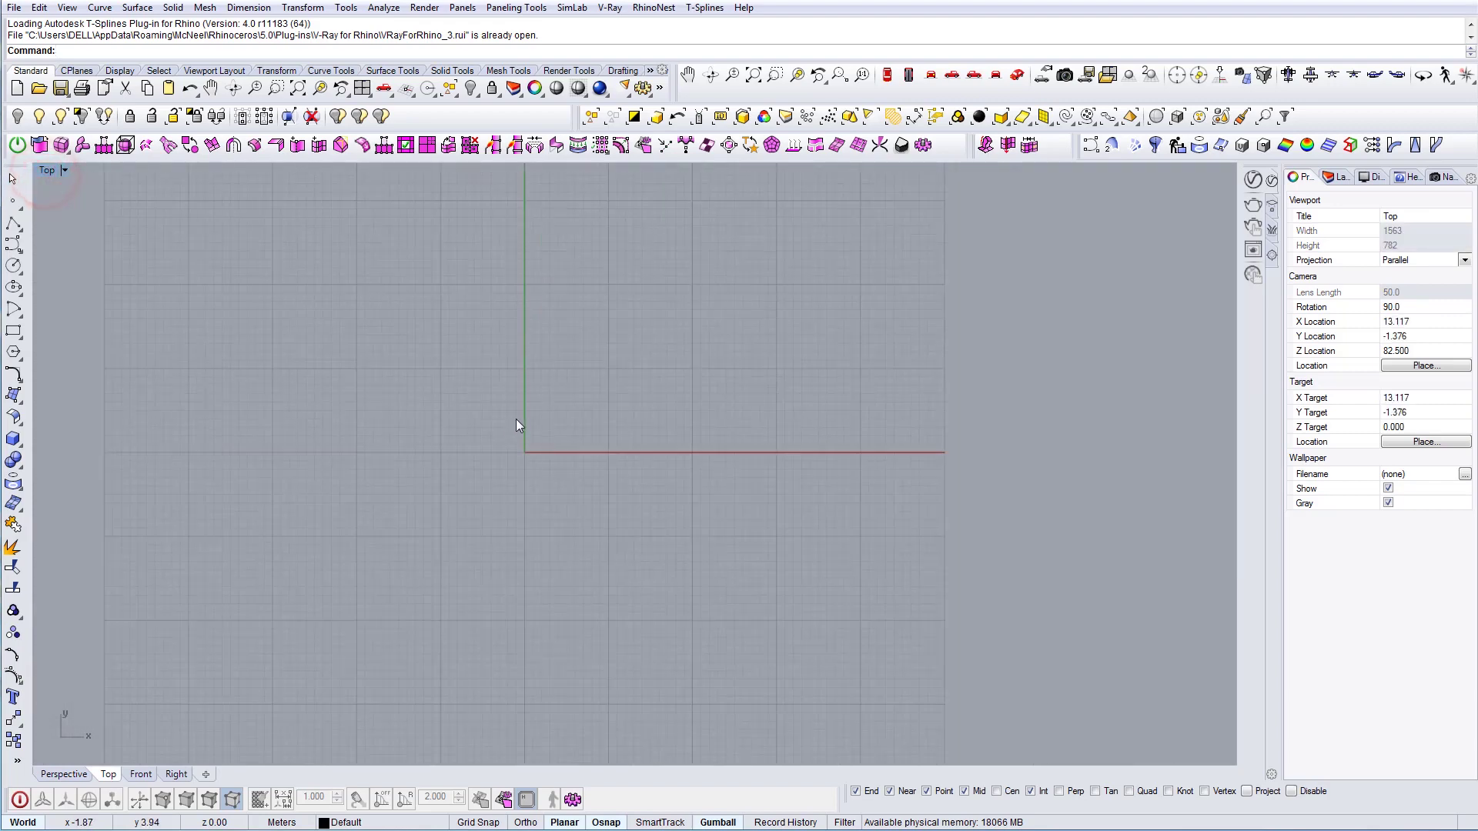
text(L)
key(Return)
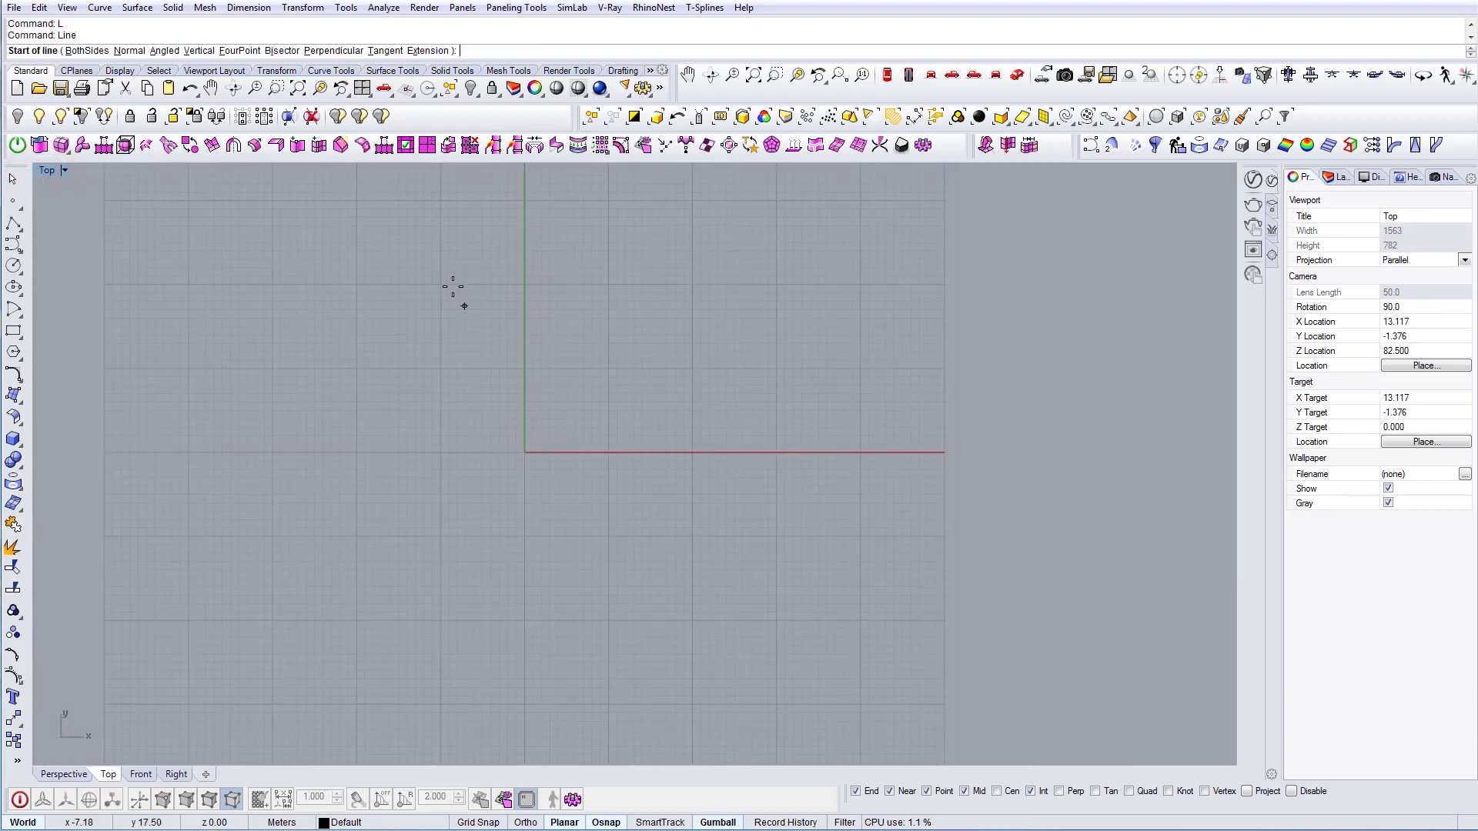
key(Escape)
Draw an open polyline with a vertical left edge, a rising slanted edge about 38 m long, and a shorter vertical right edge.
text(Pl)
key(Return)
click(423, 559)
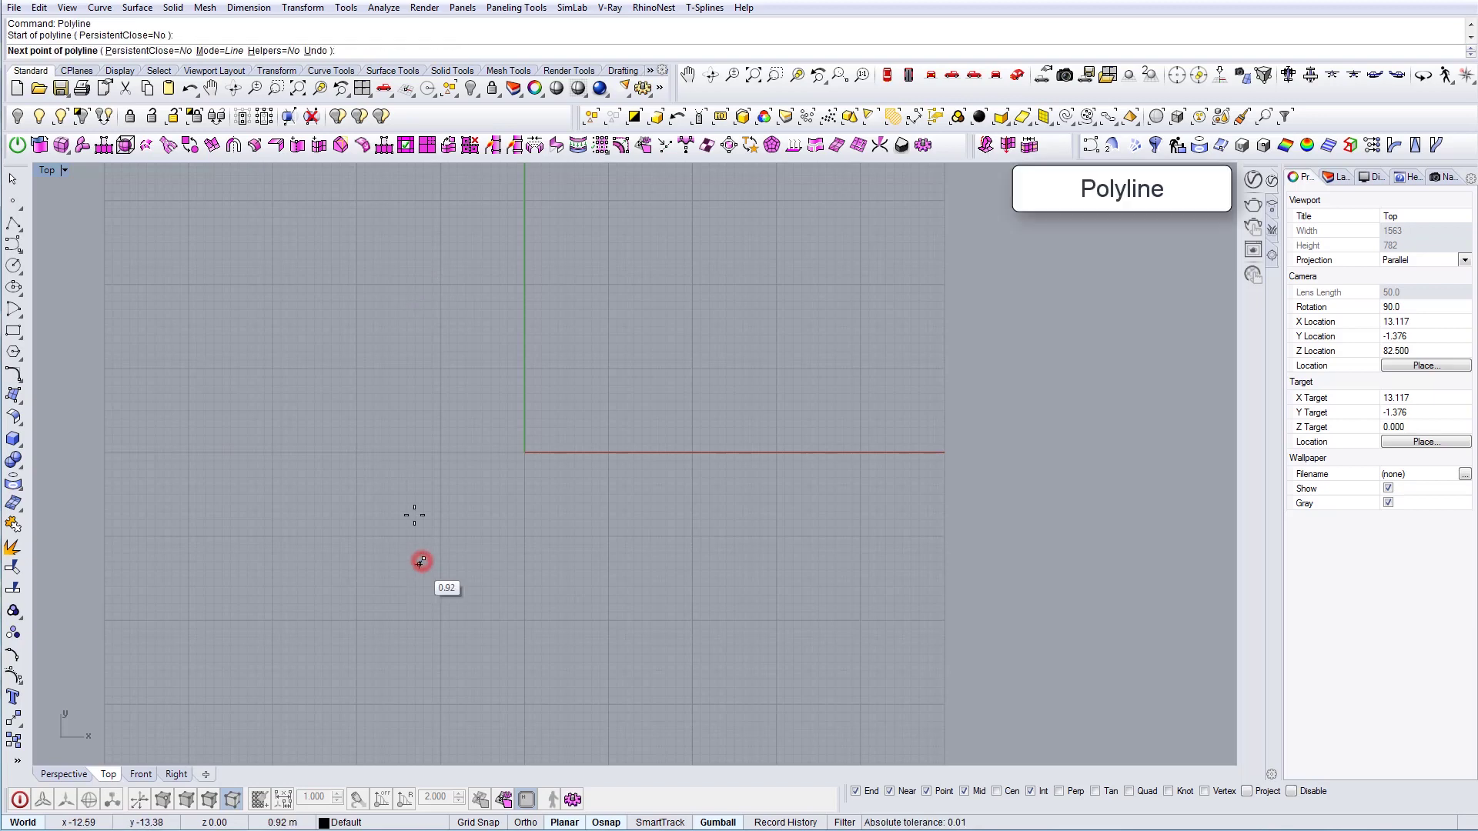
click(411, 219)
scroll(477, 404, down, 4)
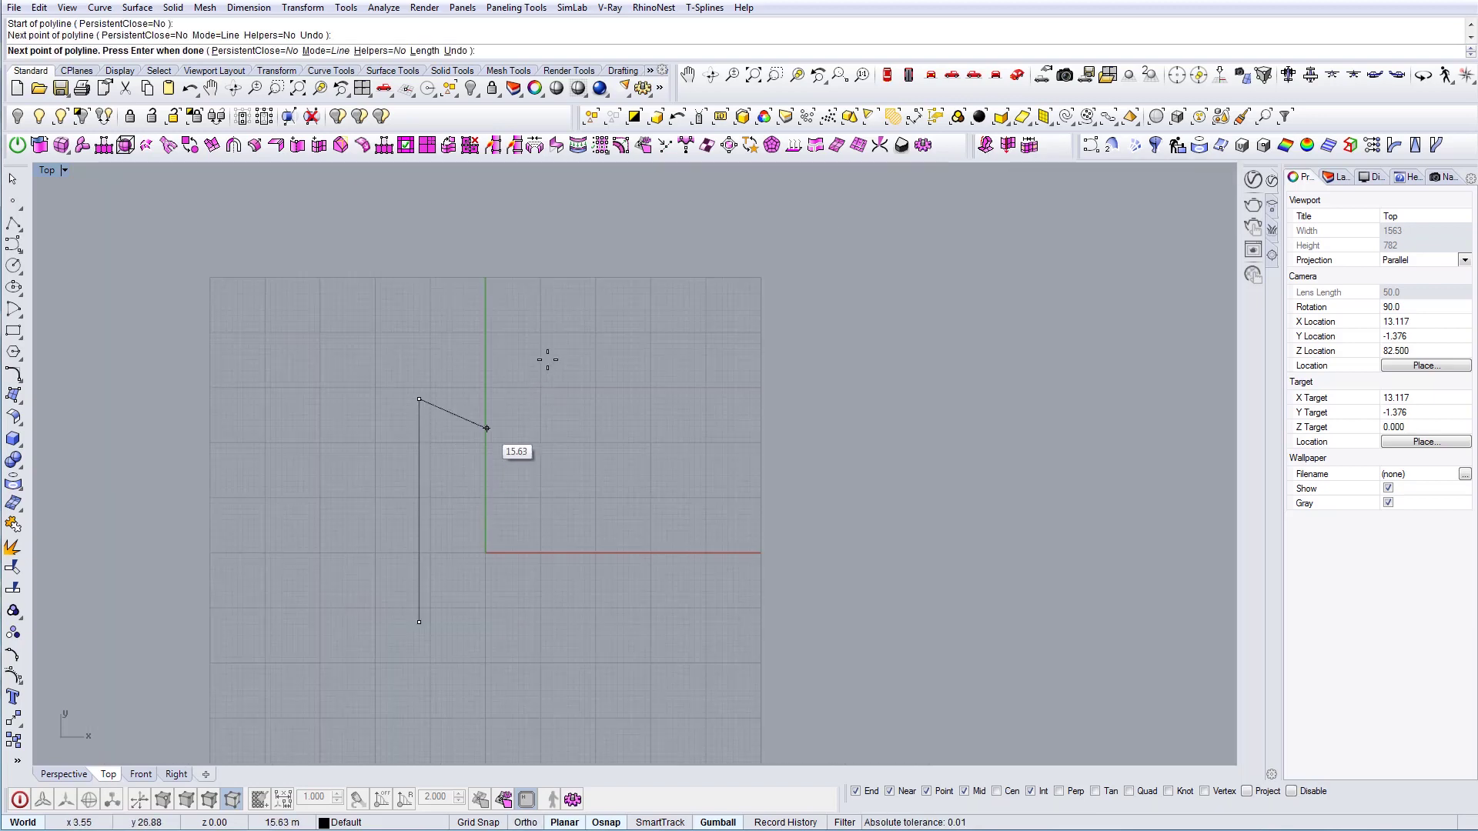
click(552, 276)
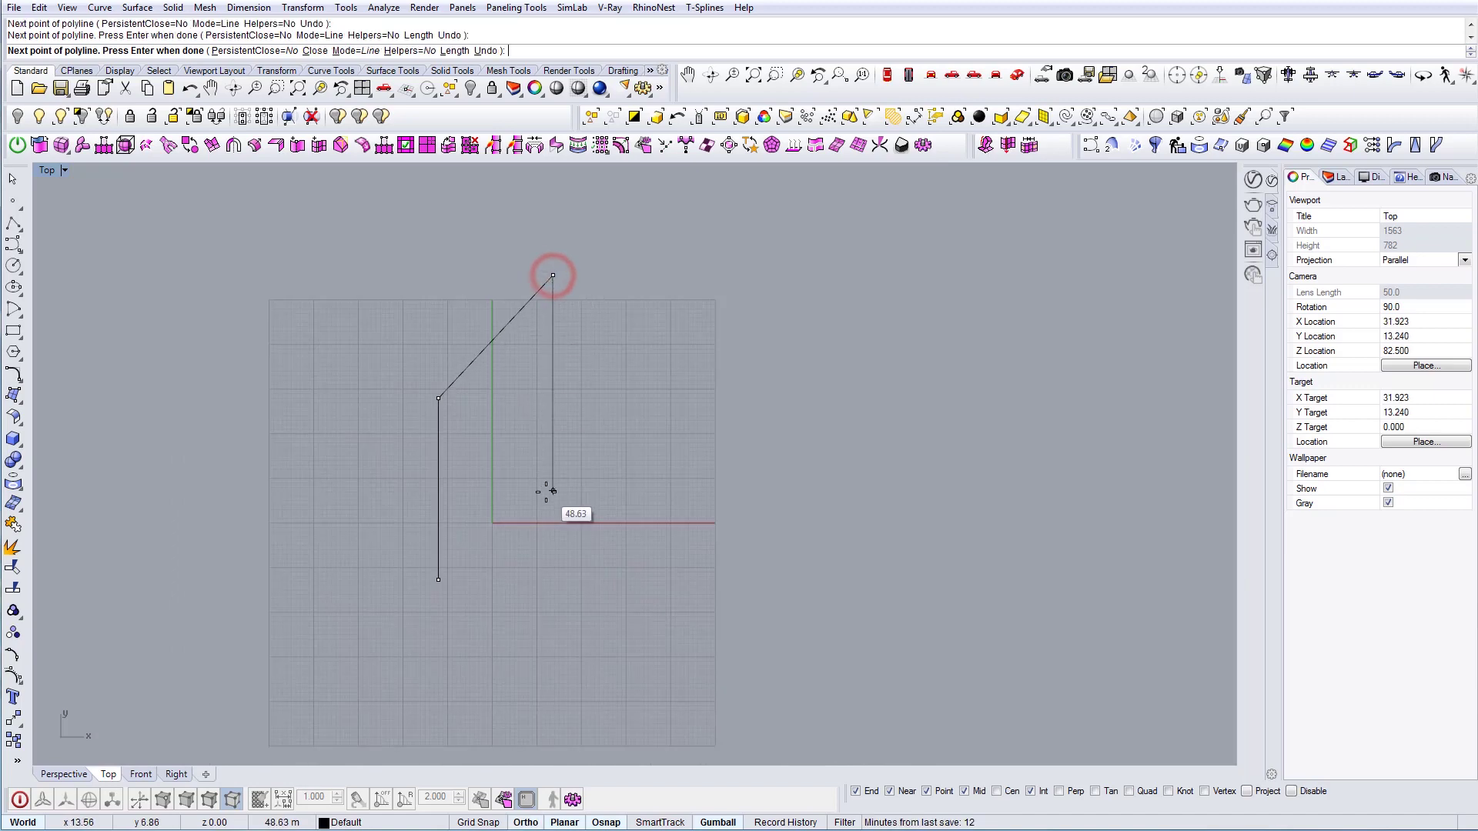
click(552, 432)
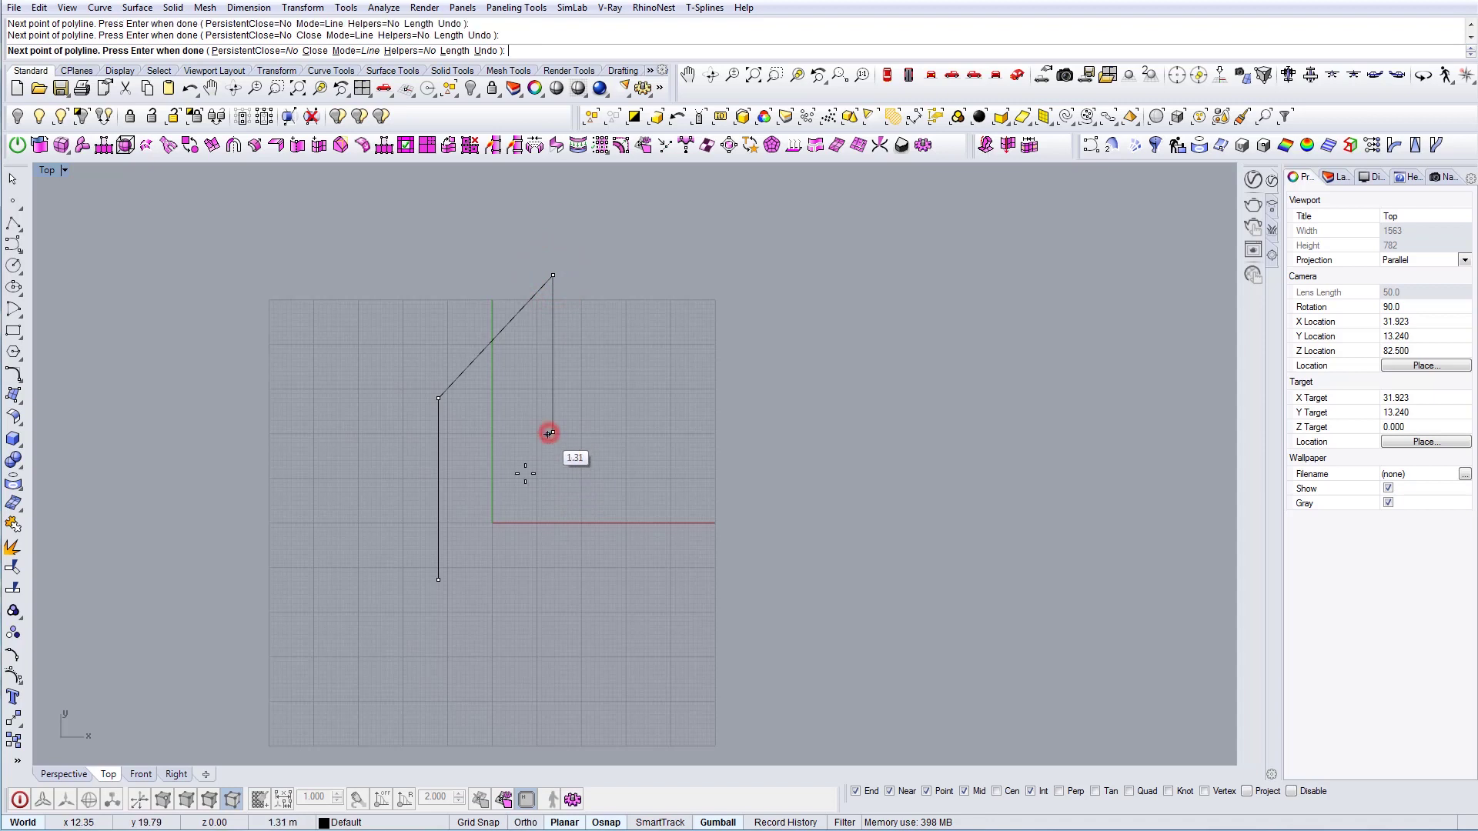
key(Return)
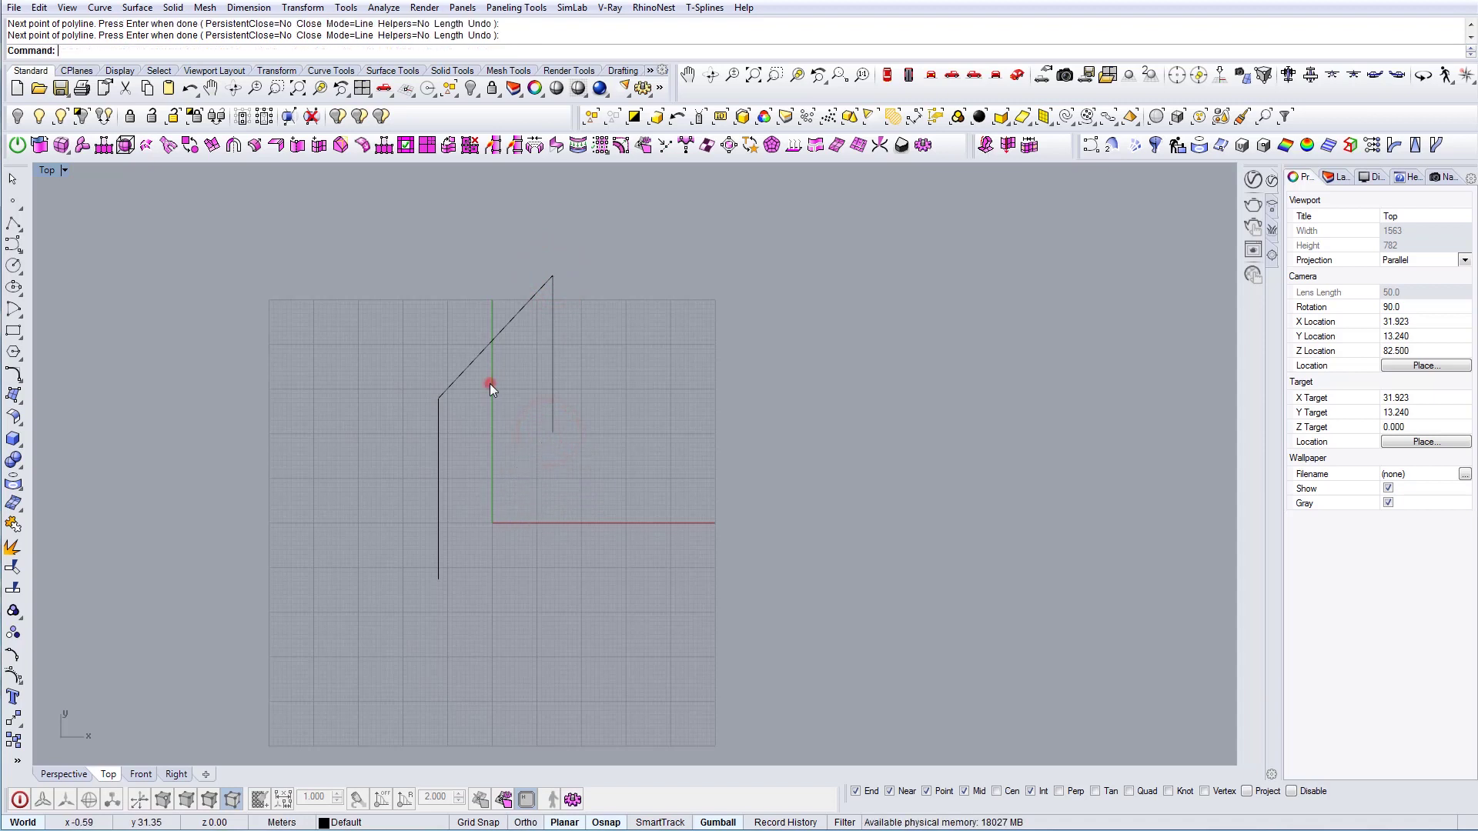
Draw a line from the outline's upper-left corner along the slanted edge, extending past its upper-right corner.
click(483, 353)
click(558, 409)
text(L)
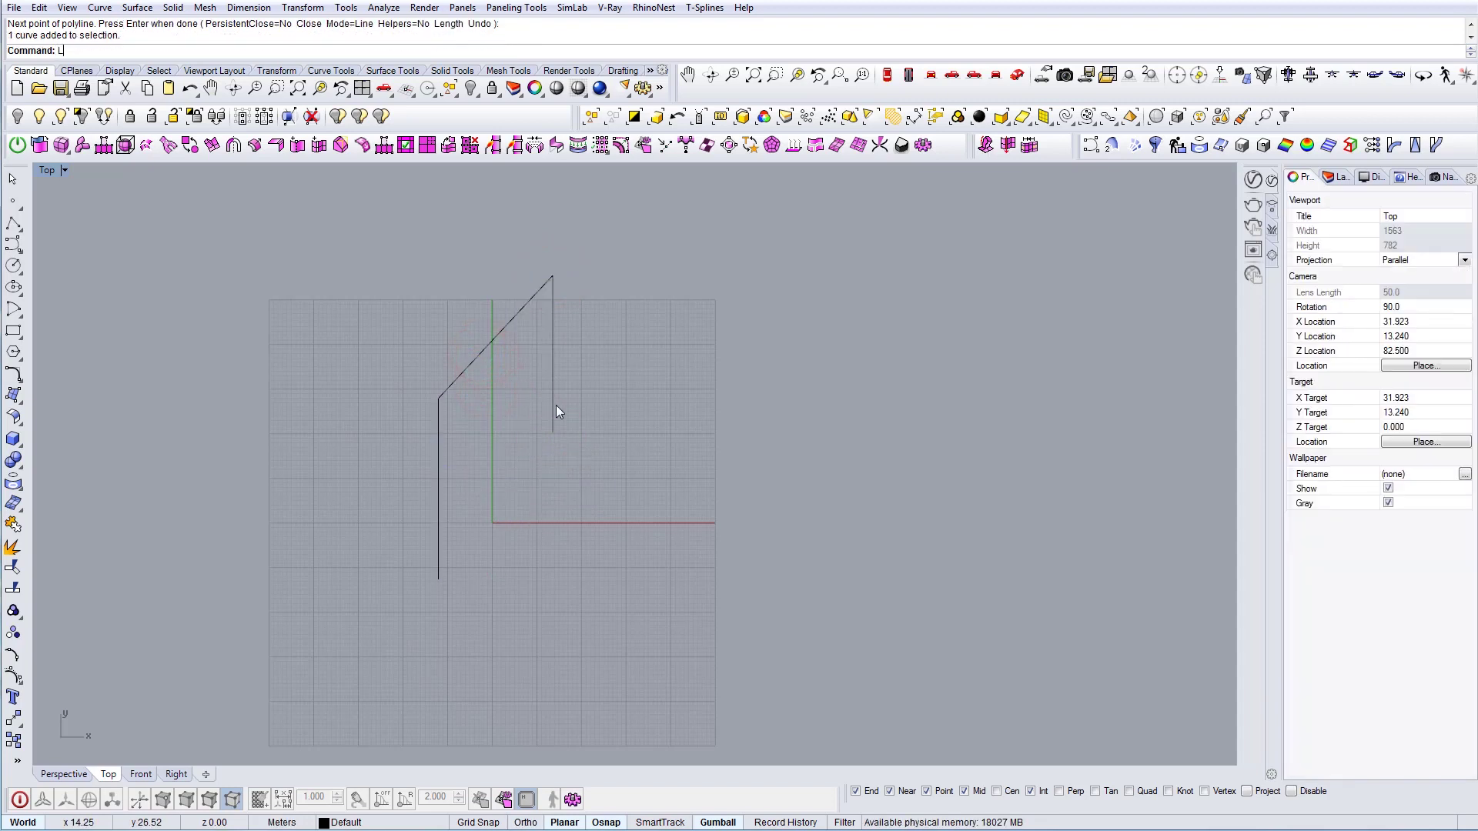
key(Return)
click(422, 399)
key(Escape)
key(Return)
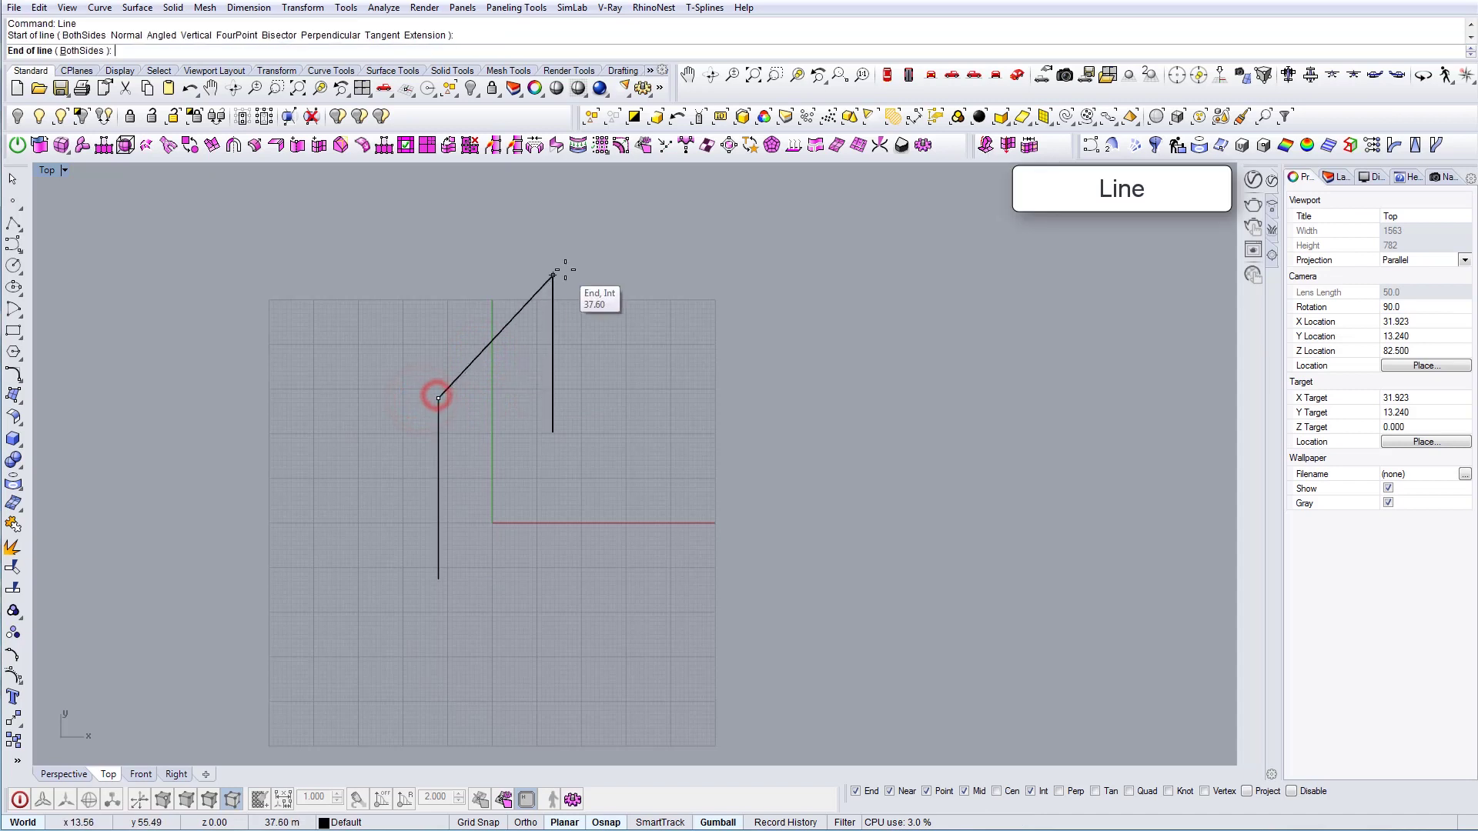
click(655, 224)
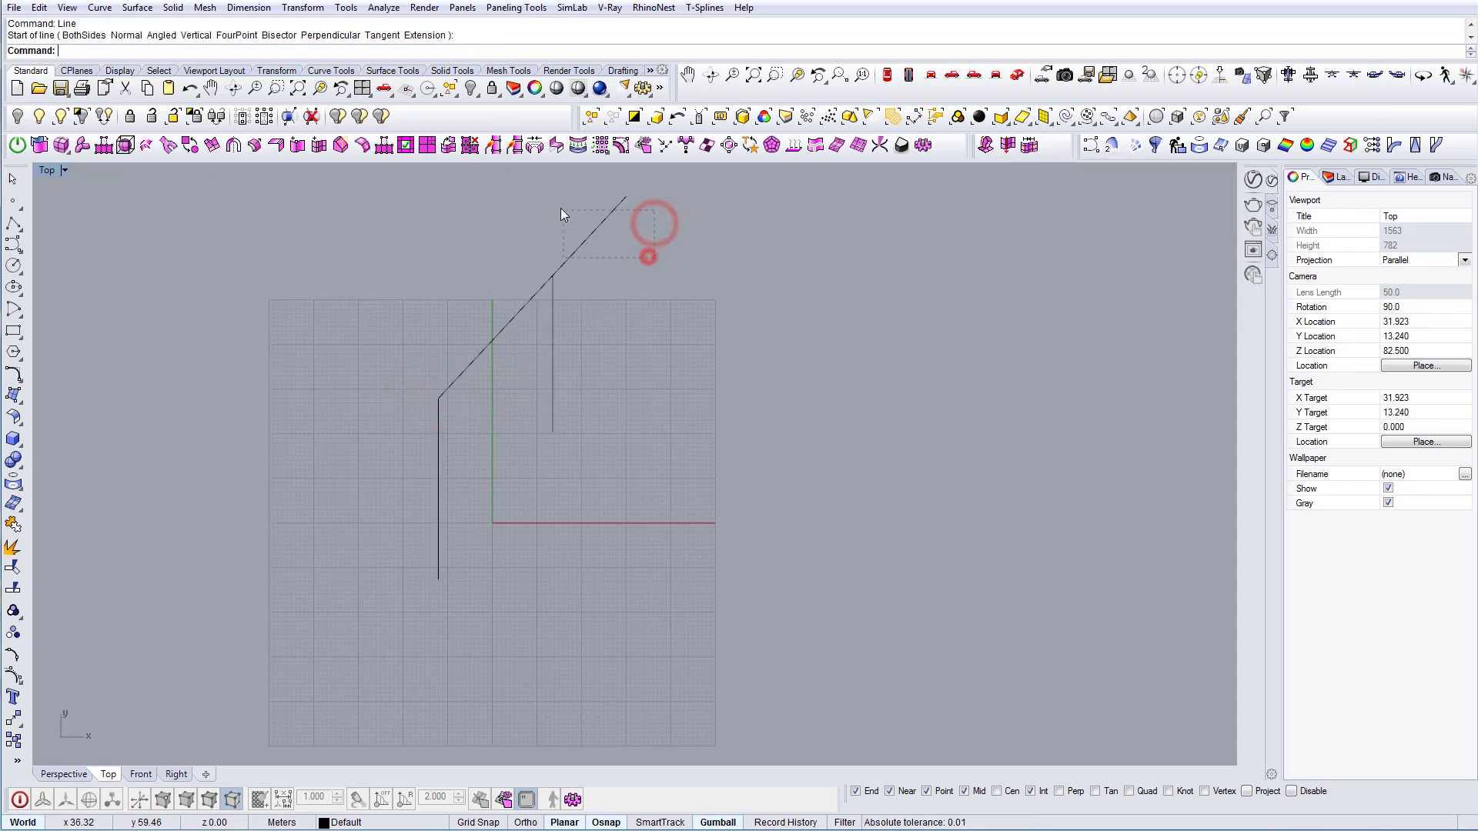
Move the slanted line from the outline's upper-right corner down to the lower end of the right vertical edge.
click(570, 258)
text(m)
key(Return)
click(552, 277)
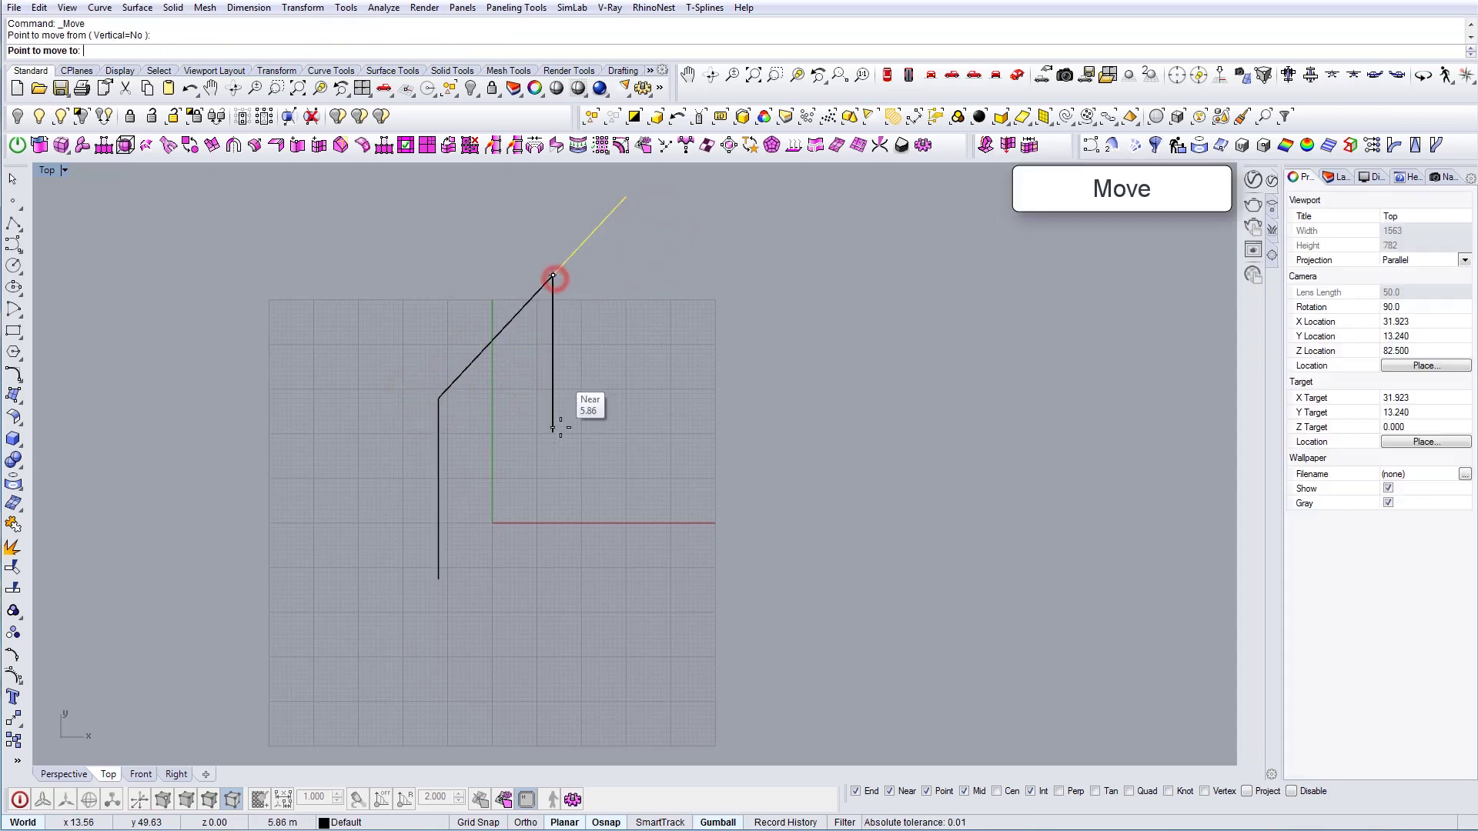
click(554, 432)
Draw a long vertical polyline straight down from a point on the lower slanted line, near the origin.
right_drag(579, 501, 563, 435)
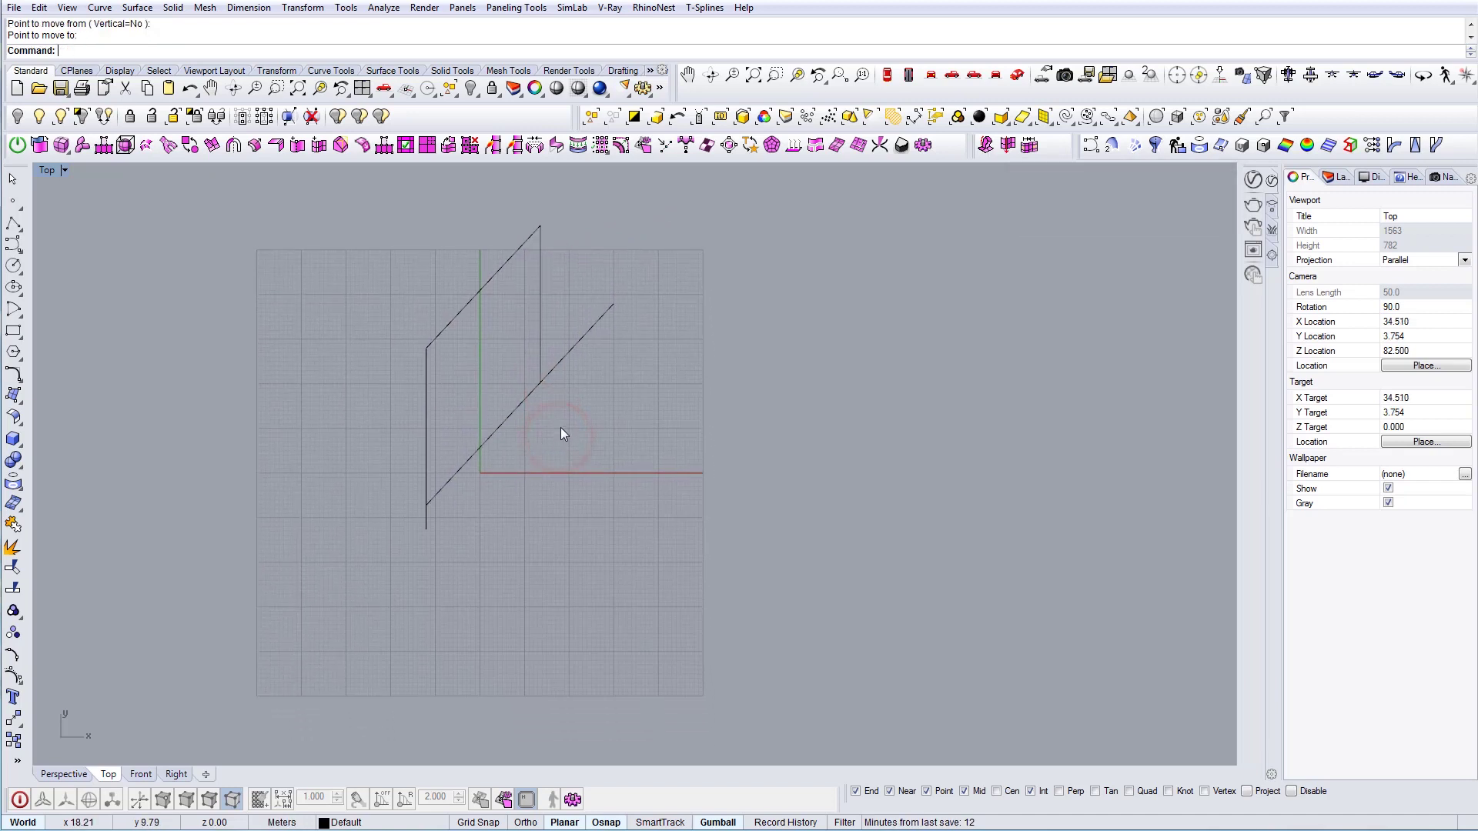
text(l)
key(Return)
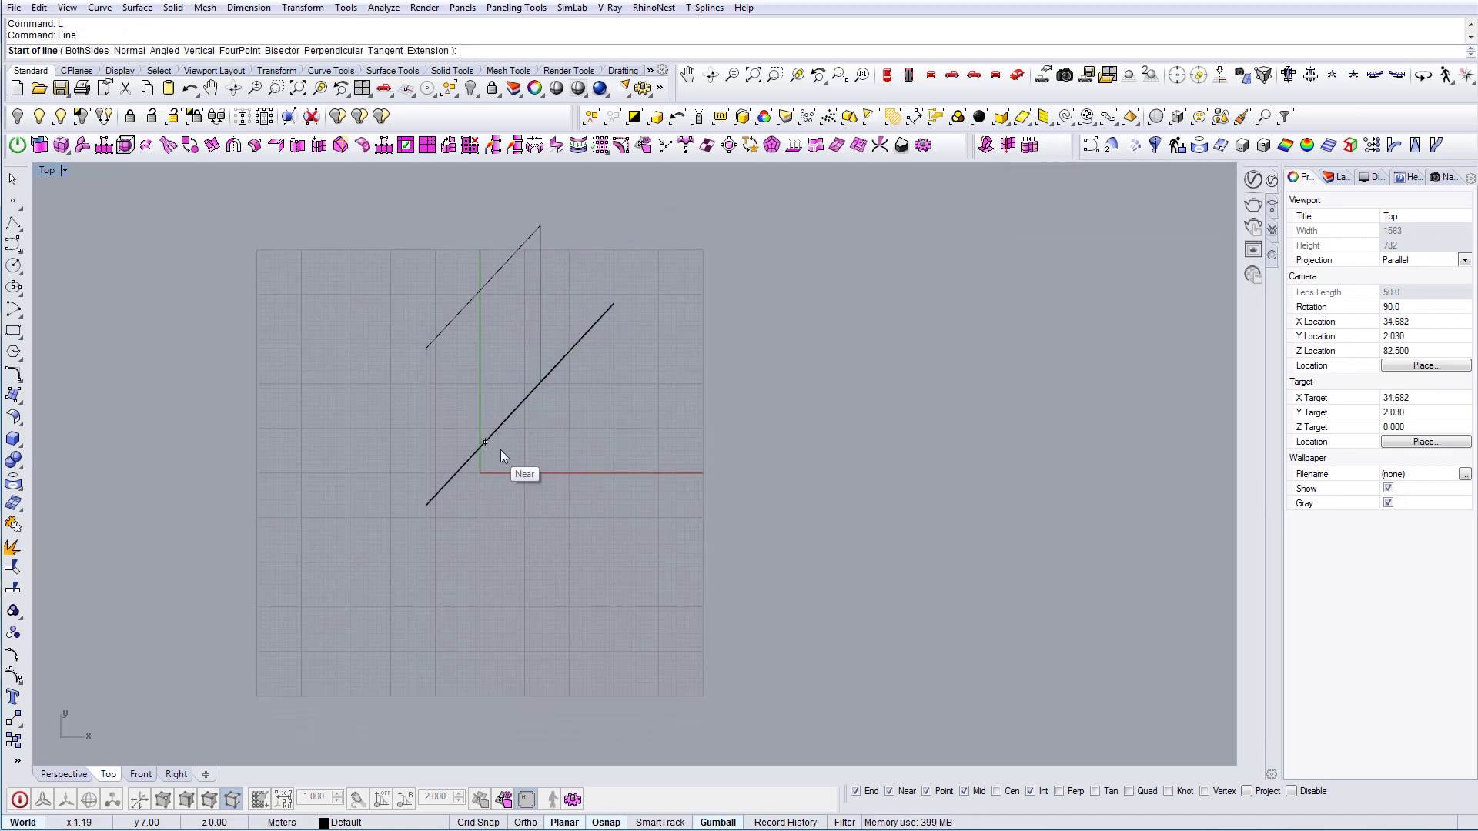
text(pl)
key(Return)
click(482, 445)
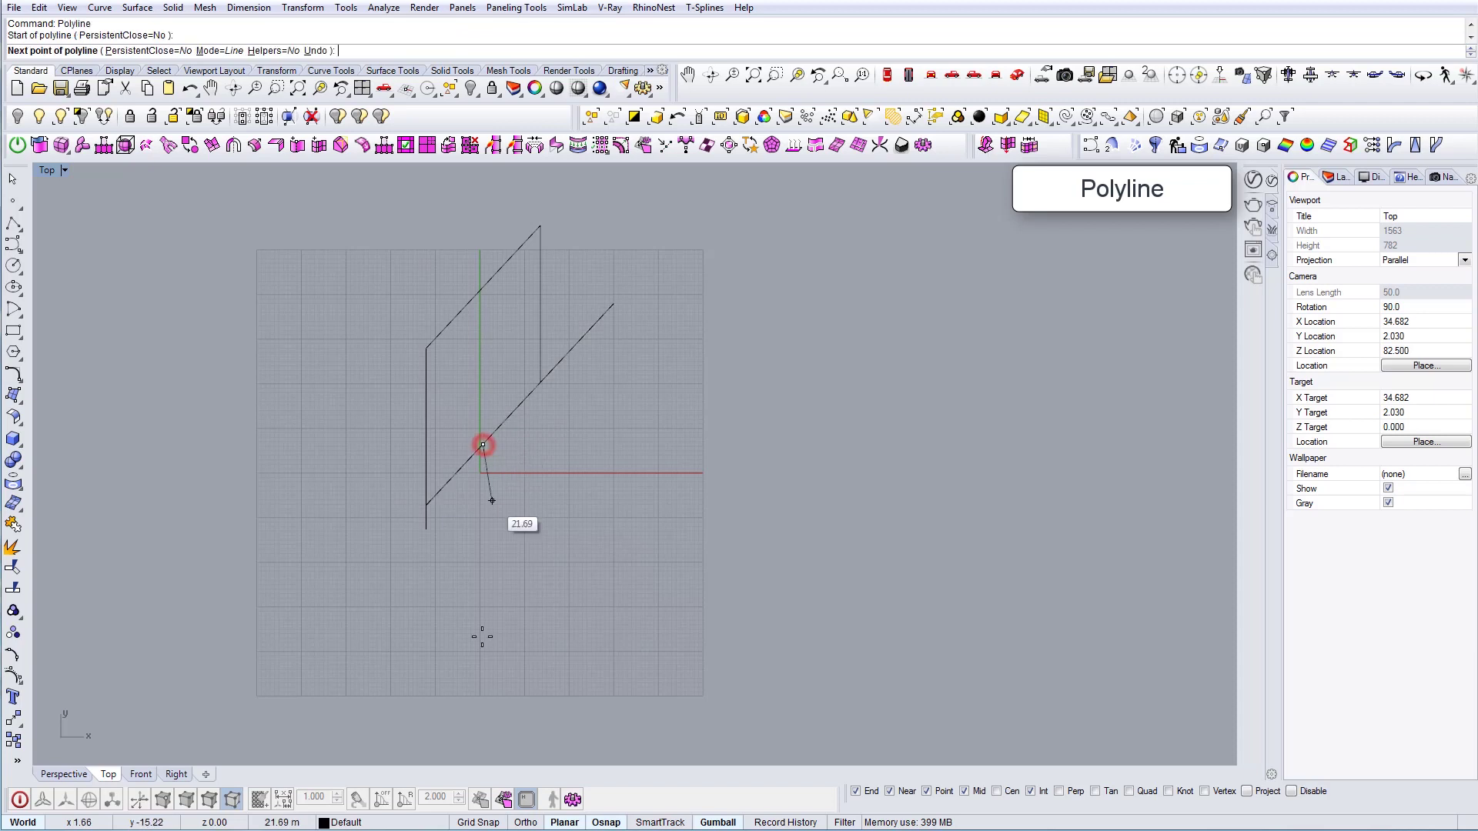
shift+click(484, 719)
right_click(483, 719)
right_drag(484, 719, 490, 599)
scroll(499, 589, down, 4)
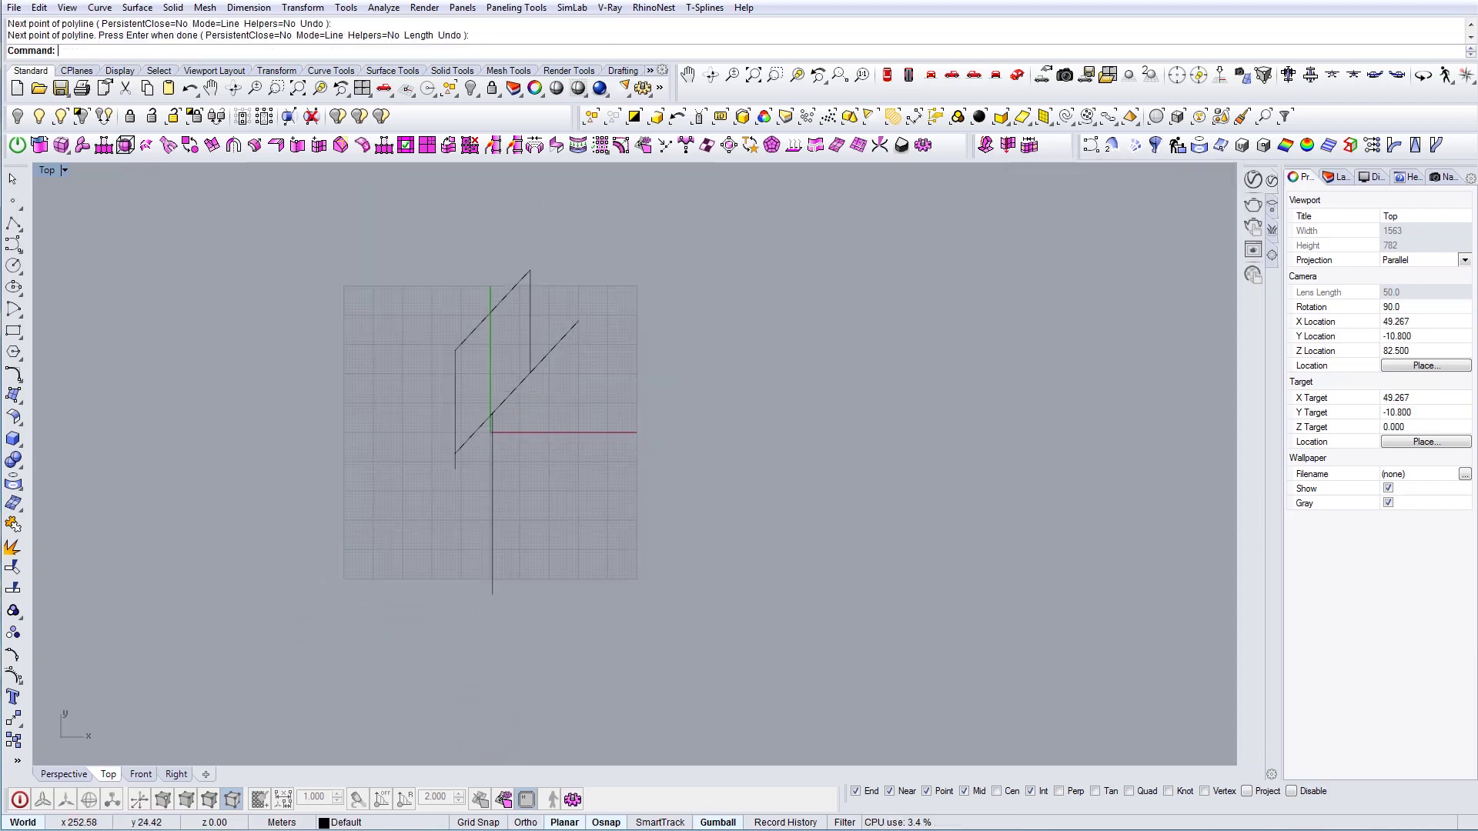
Check the tower's shape again in the reference photos, including photo 5, and set the viewer aside.
drag(1477, 431, 539, 85)
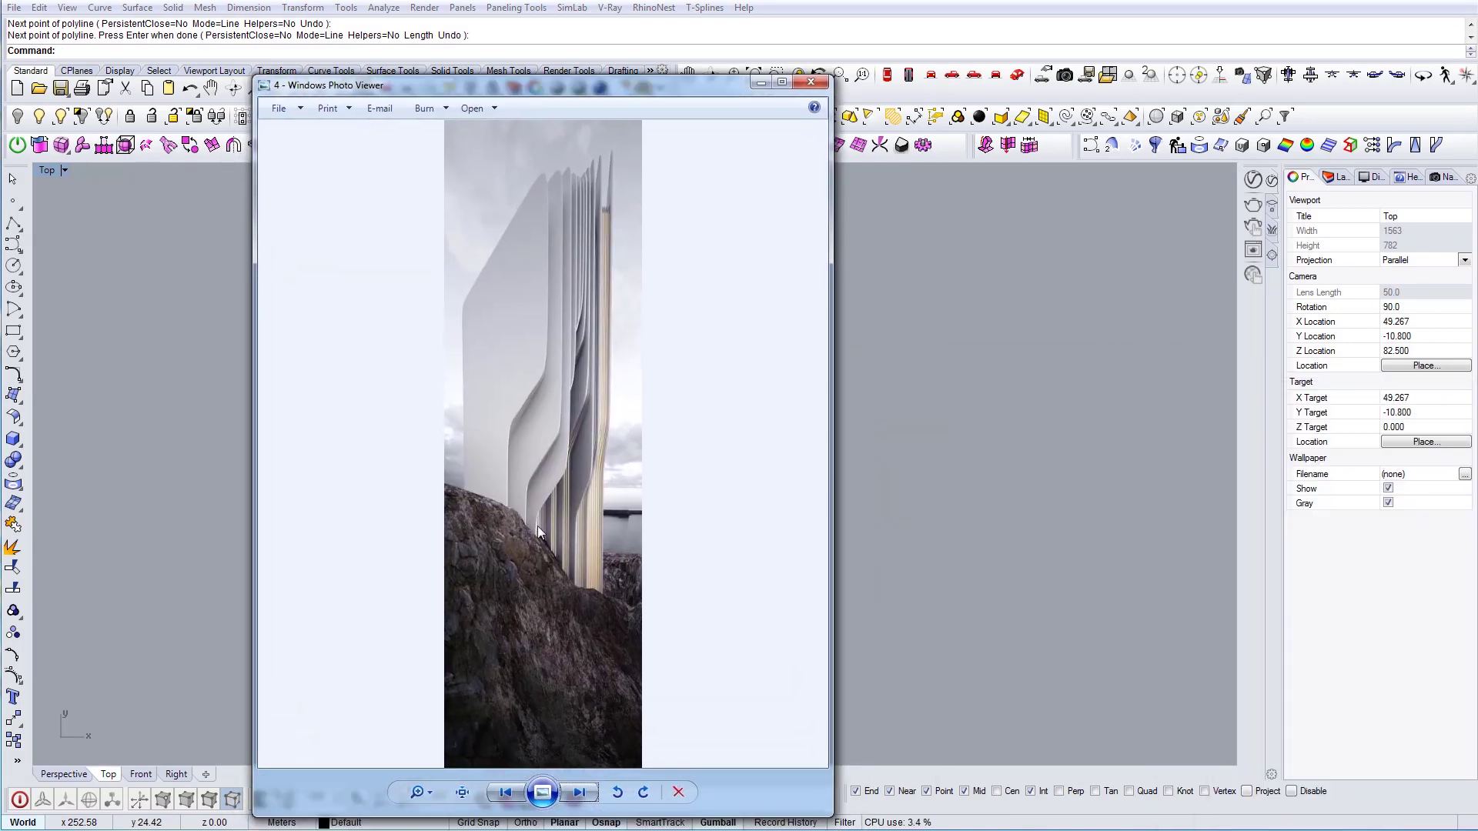
click(579, 792)
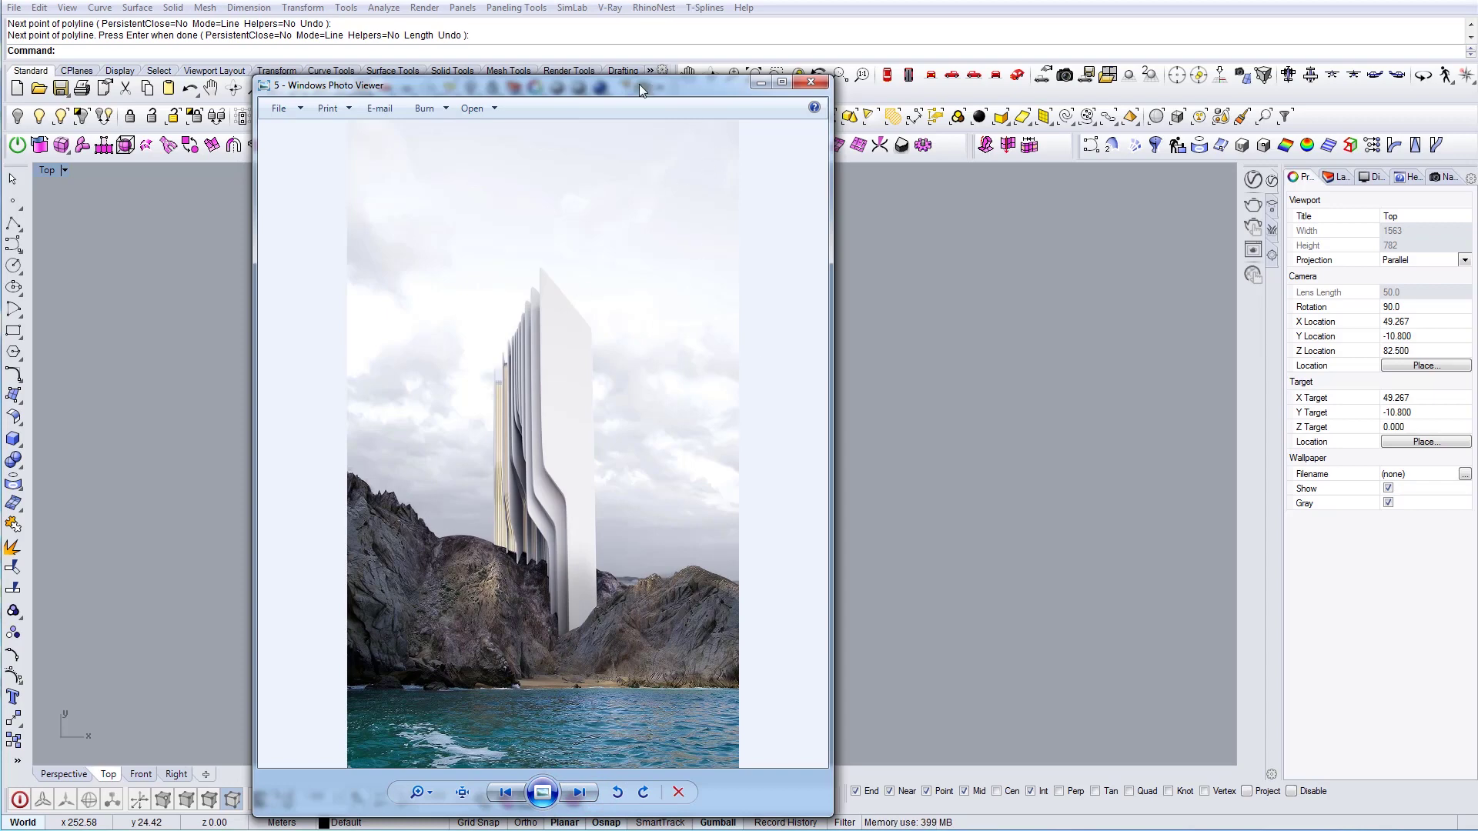
drag(616, 88, 1477, 281)
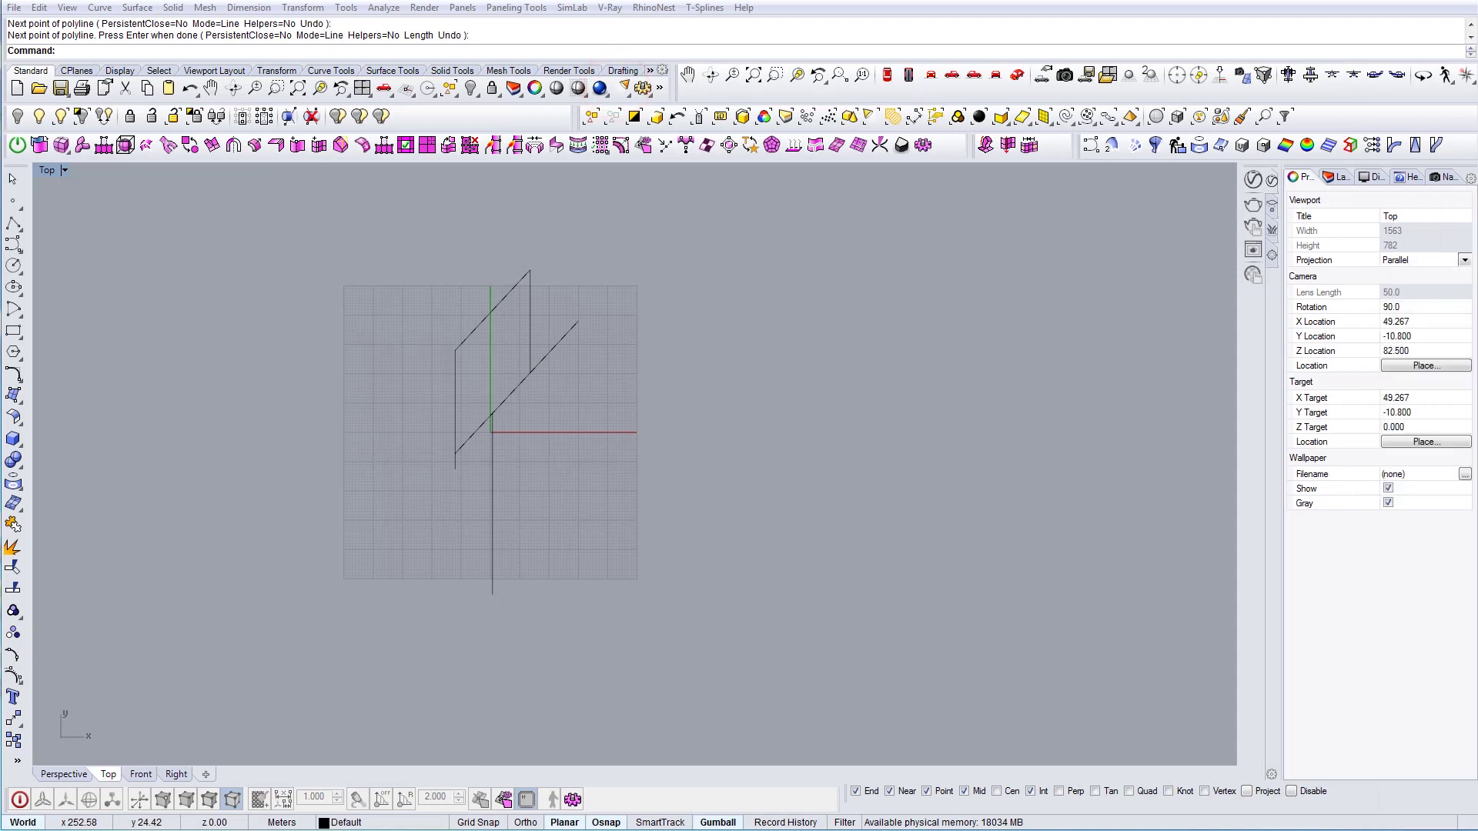
Draw a horizontal base line from the lower end of the long vertical line and shift it left past both vertical edges.
right_drag(500, 421, 556, 435)
right_drag(522, 579, 508, 570)
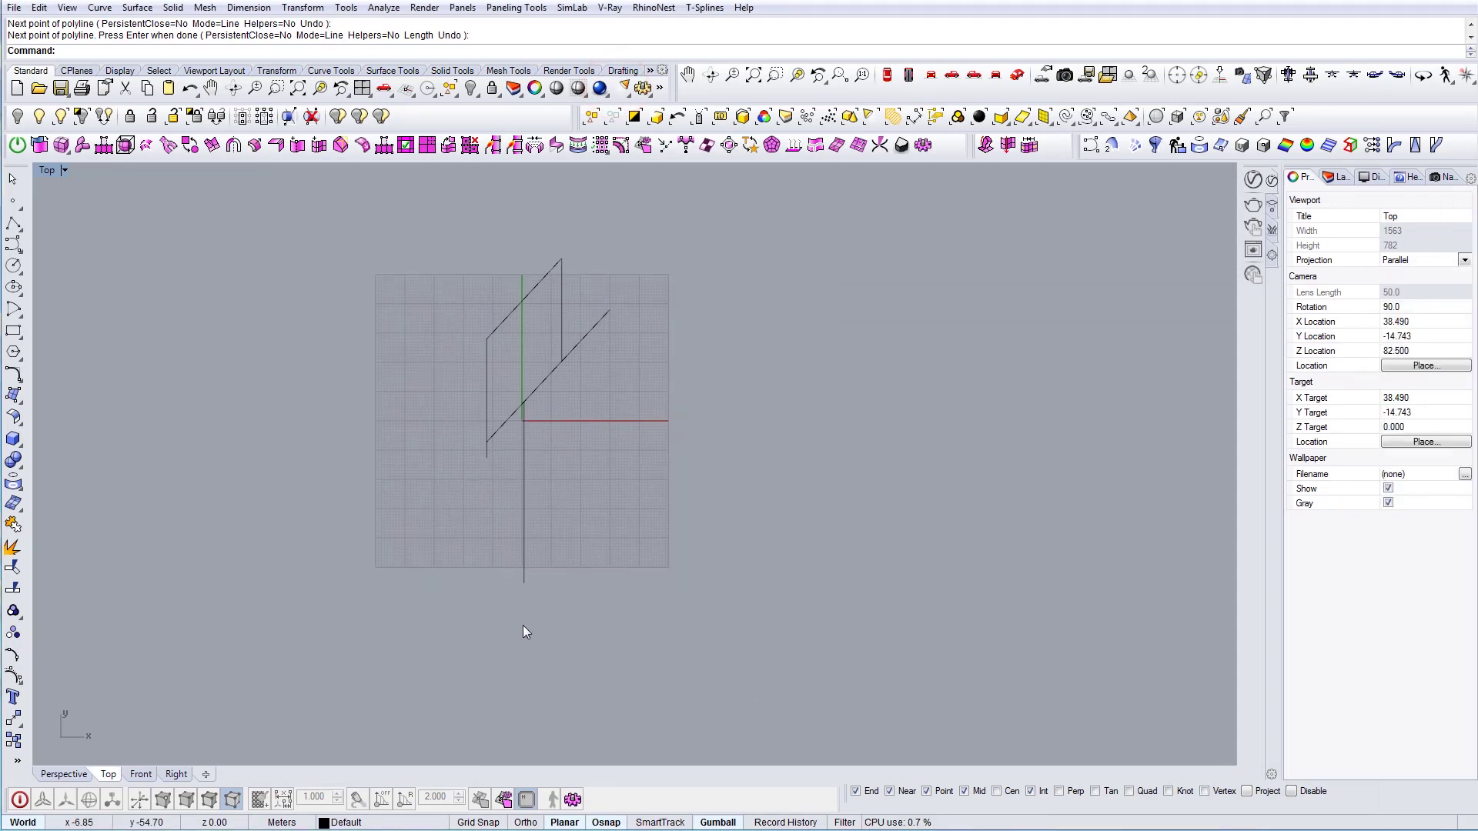
text(line)
key(Return)
click(525, 582)
click(914, 562)
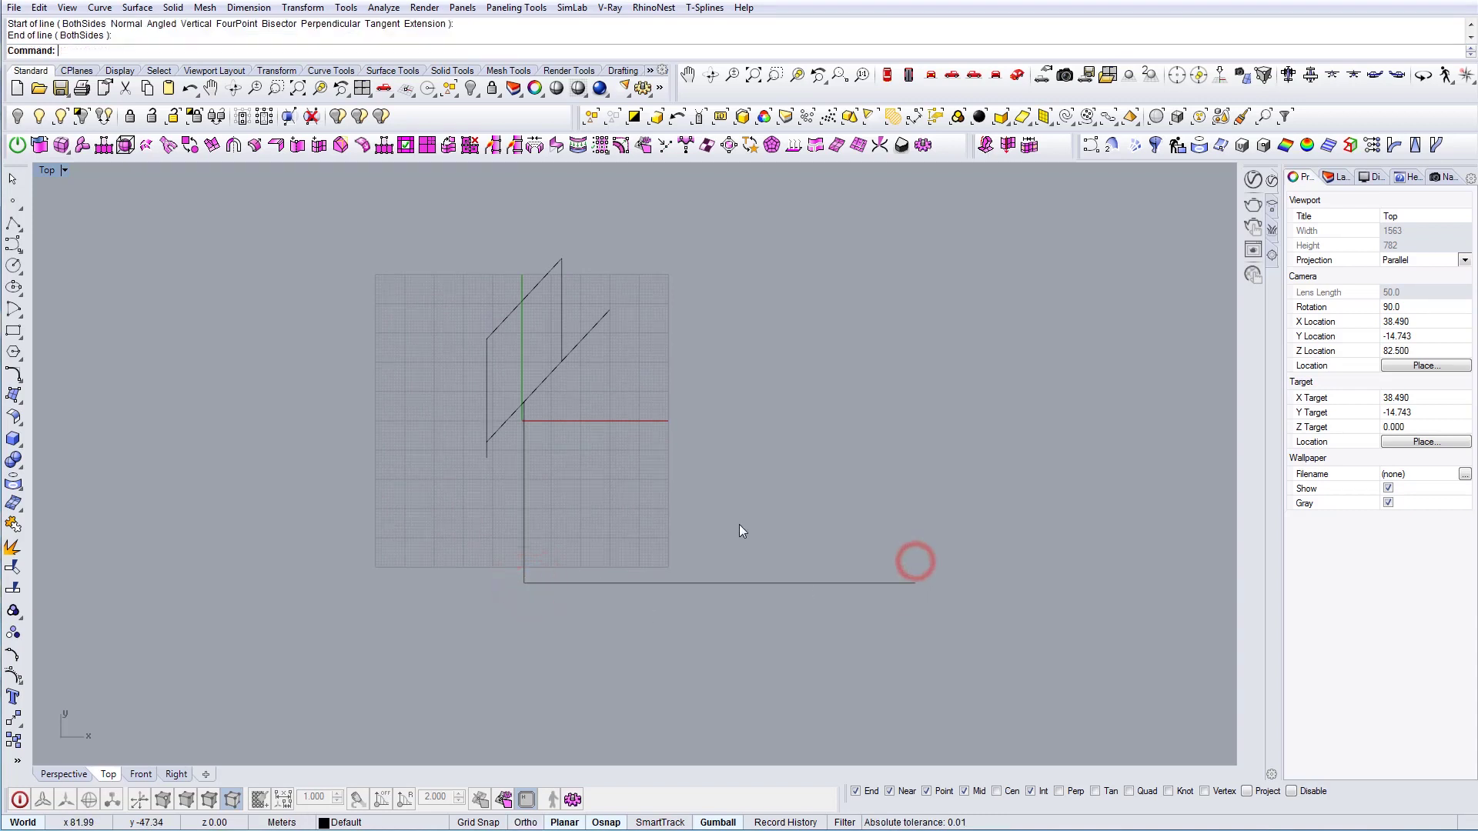
mouse_move(736, 518)
mouse_down()
mouse_move(697, 604)
mouse_move(628, 585)
mouse_up()
key(Escape)
Try to fillet the outline's left vertical edge with the horizontal base line.
scroll(516, 469, up, 4)
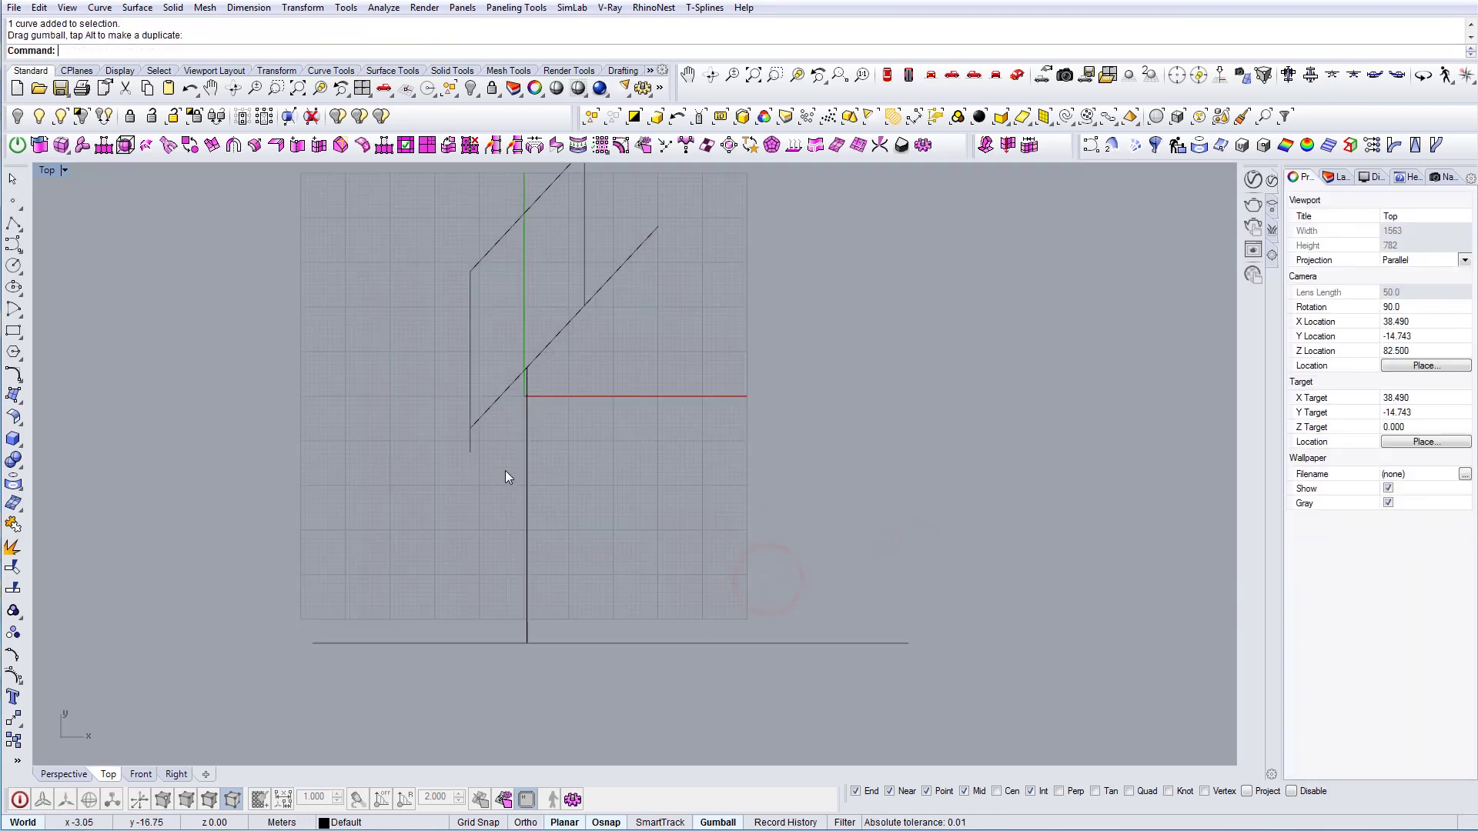
text(fillet)
key(Return)
click(473, 452)
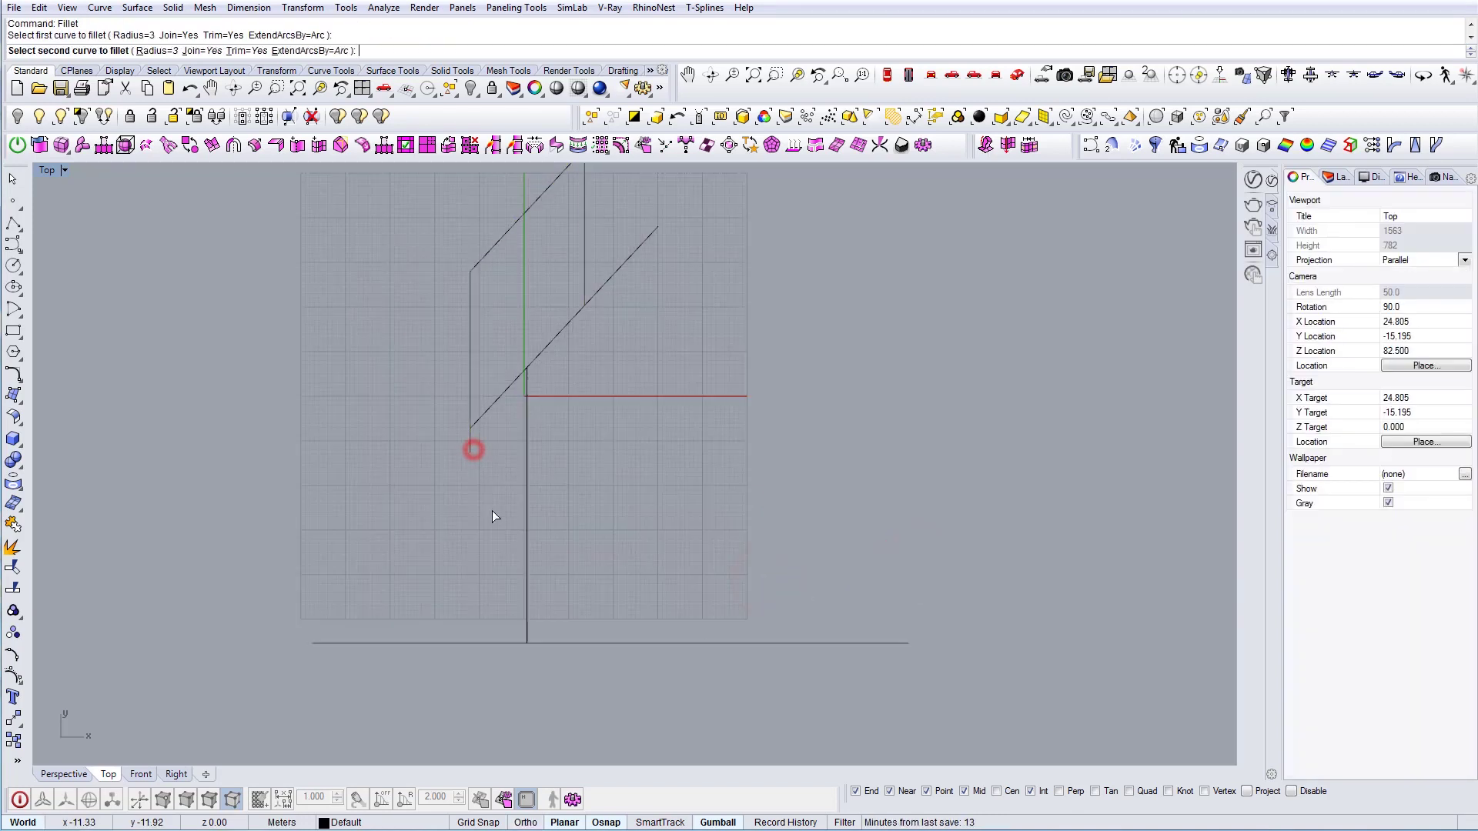
click(496, 644)
key(ctrl+z)
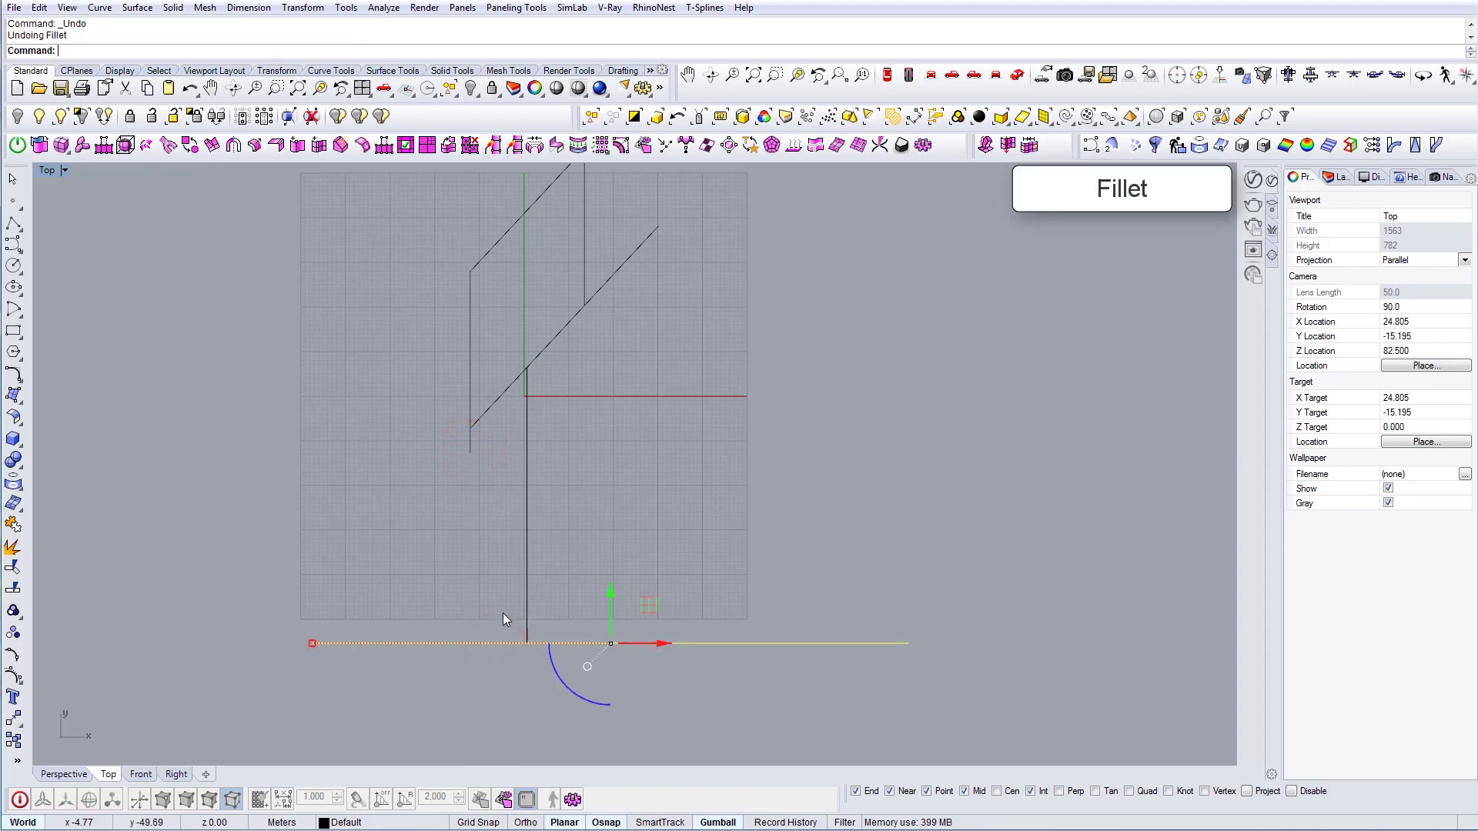
Set the fillet radius to 0 and fillet the base line with the left vertical edge and the long inner vertical line.
text(f)
key(Return)
click(144, 53)
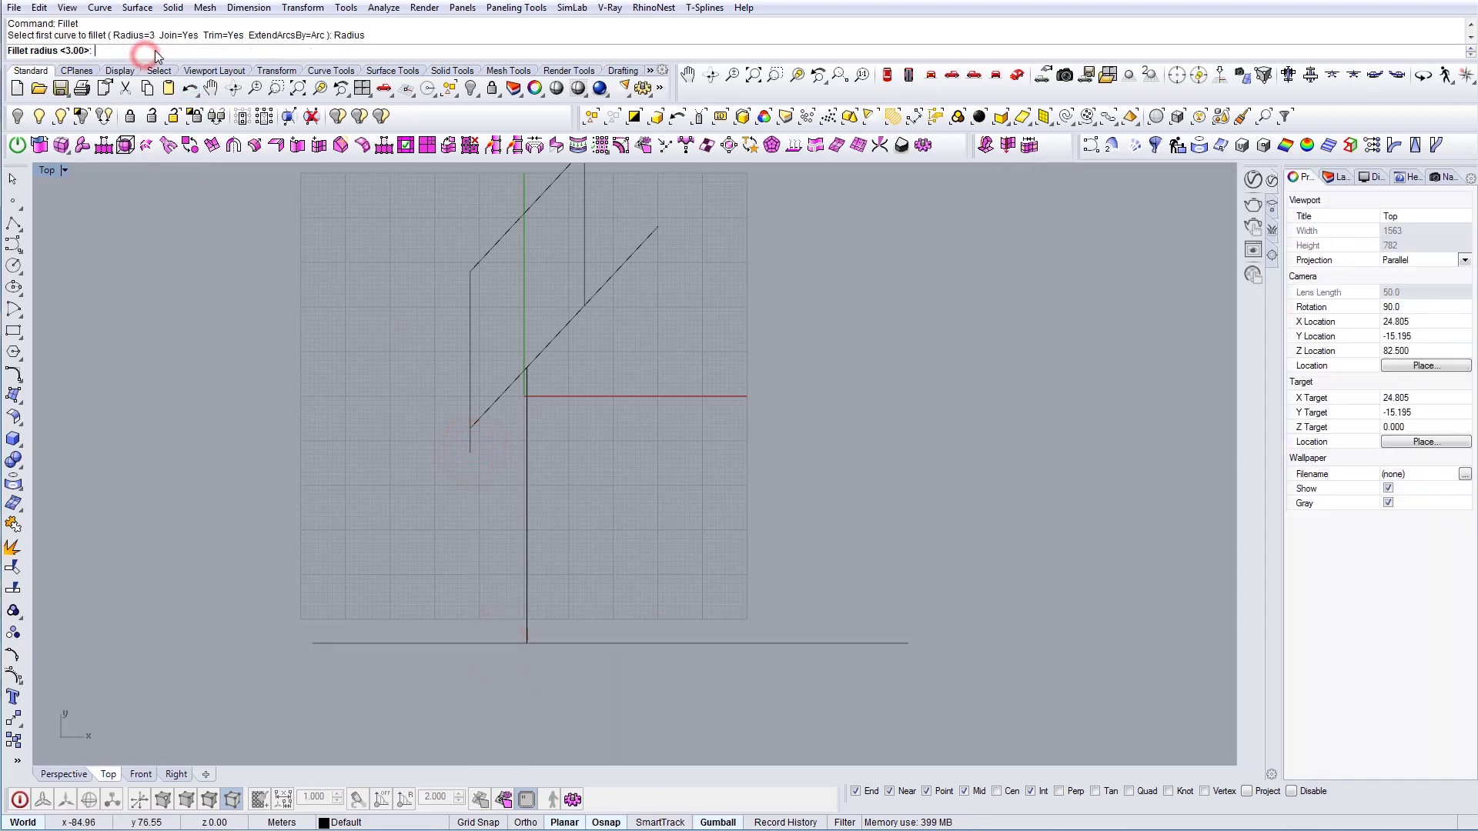
text(0)
key(Return)
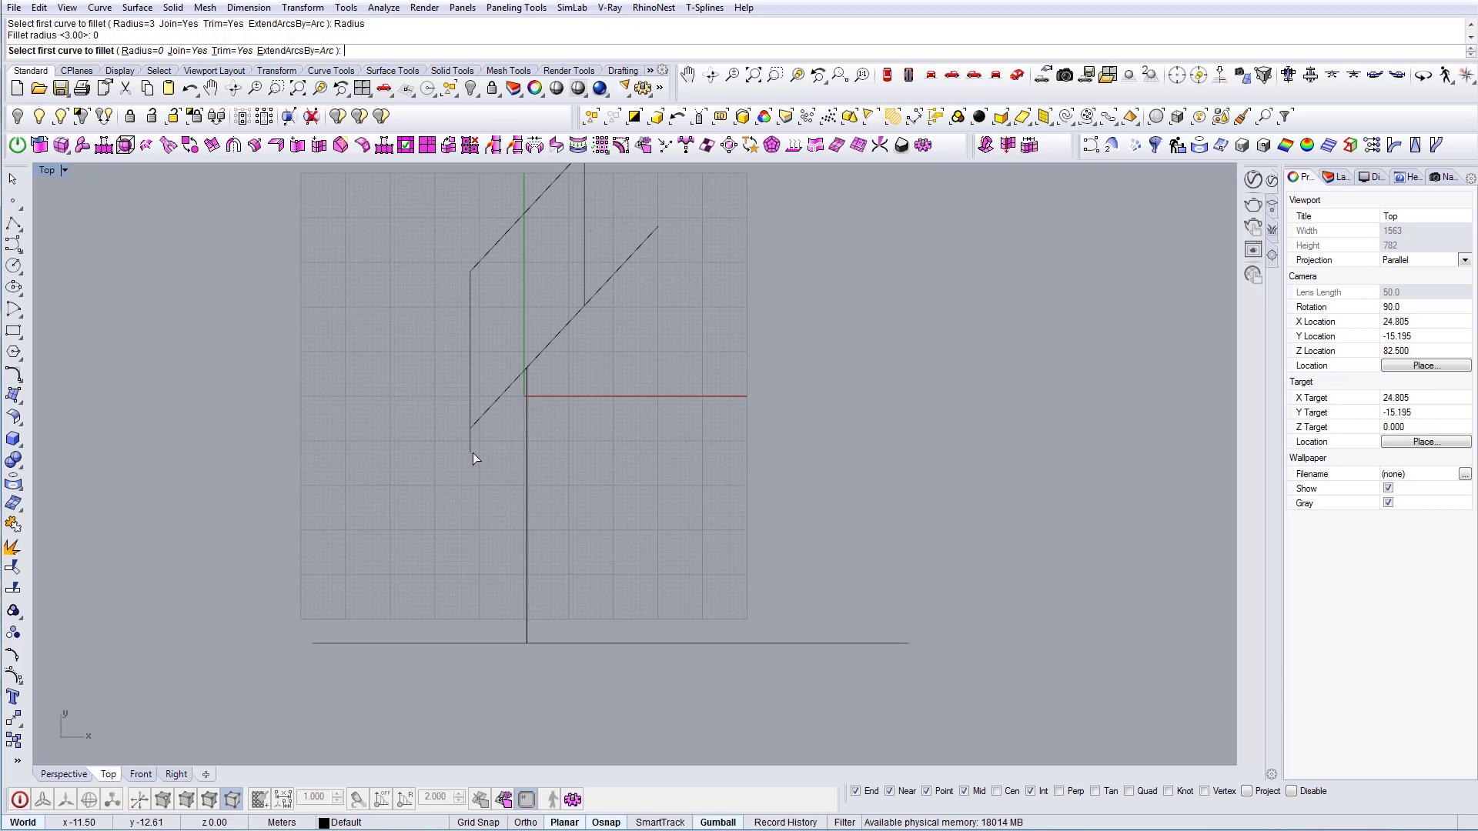
click(495, 642)
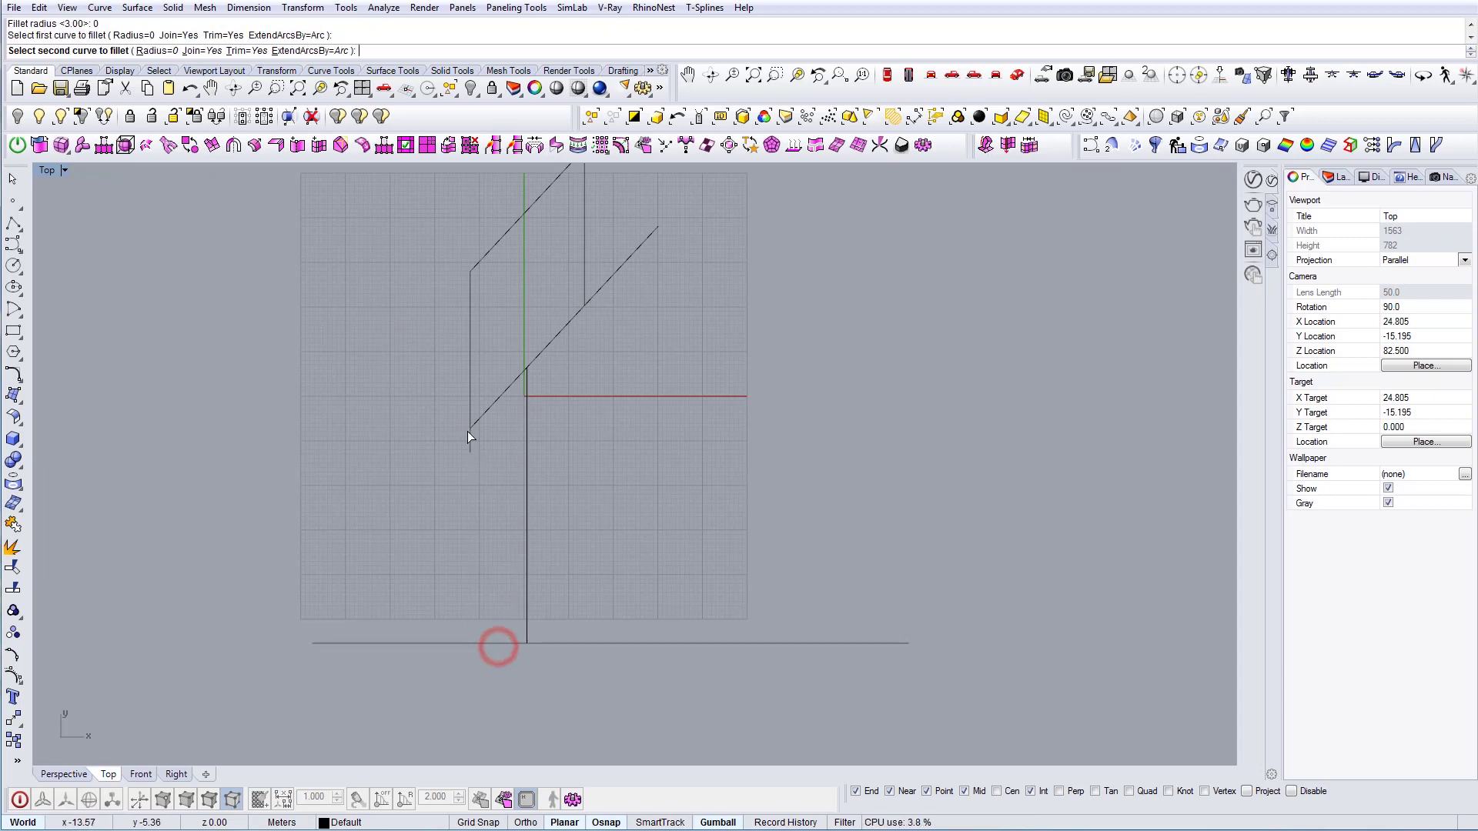
click(471, 436)
right_click(505, 643)
click(511, 641)
click(526, 619)
Fillet the lower slanted line with the long inner vertical line and with the right vertical edge to close the outline.
right_drag(545, 397, 541, 451)
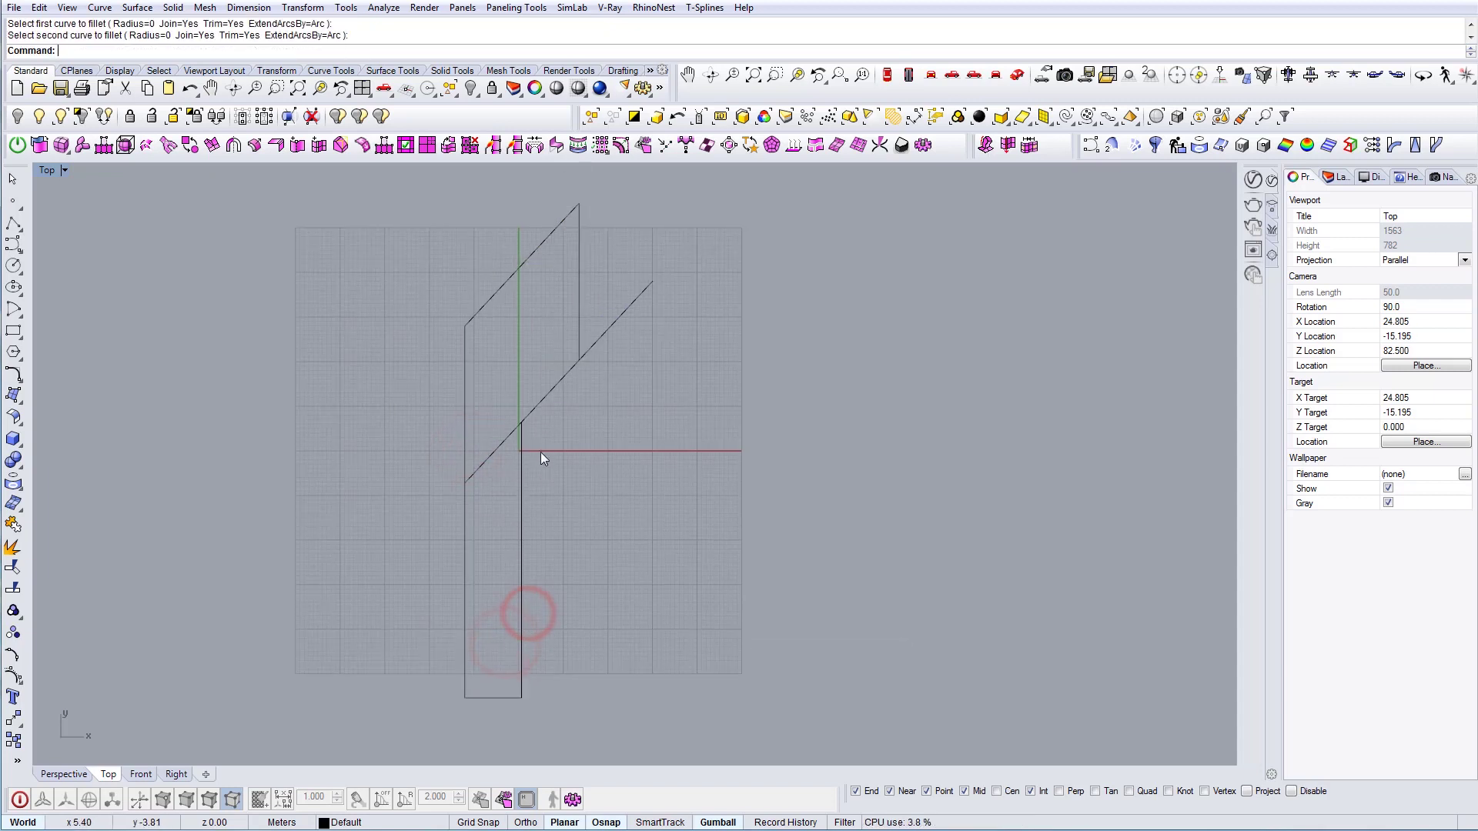
right_click(539, 447)
click(521, 429)
click(535, 407)
right_click(547, 402)
click(554, 385)
click(579, 343)
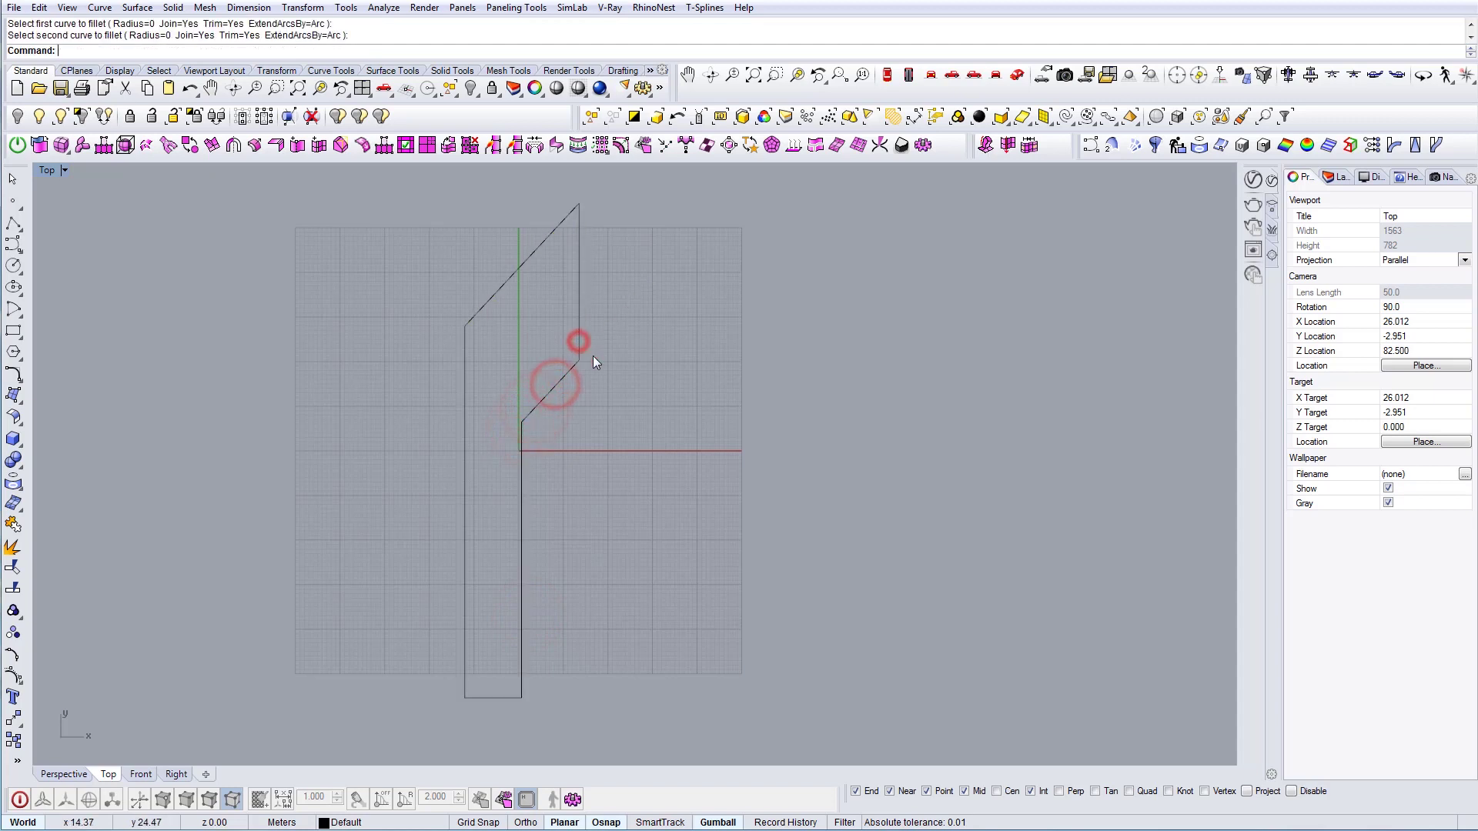
scroll(623, 439, down, 8)
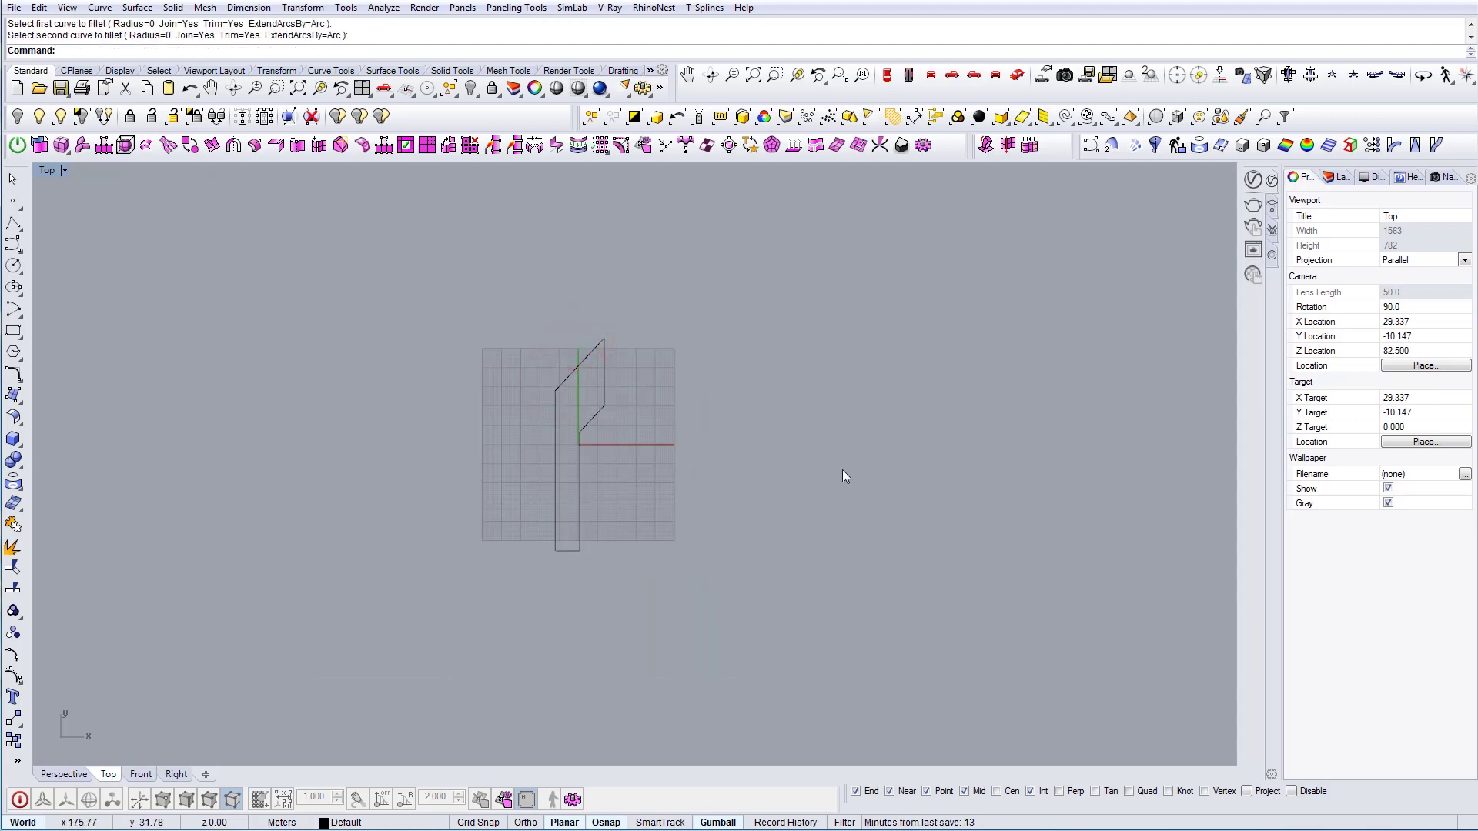
Turn on the closed outline's control points and move both ends of the lower slanted edge slightly down.
scroll(601, 440, up, 5)
drag(617, 495, 428, 425)
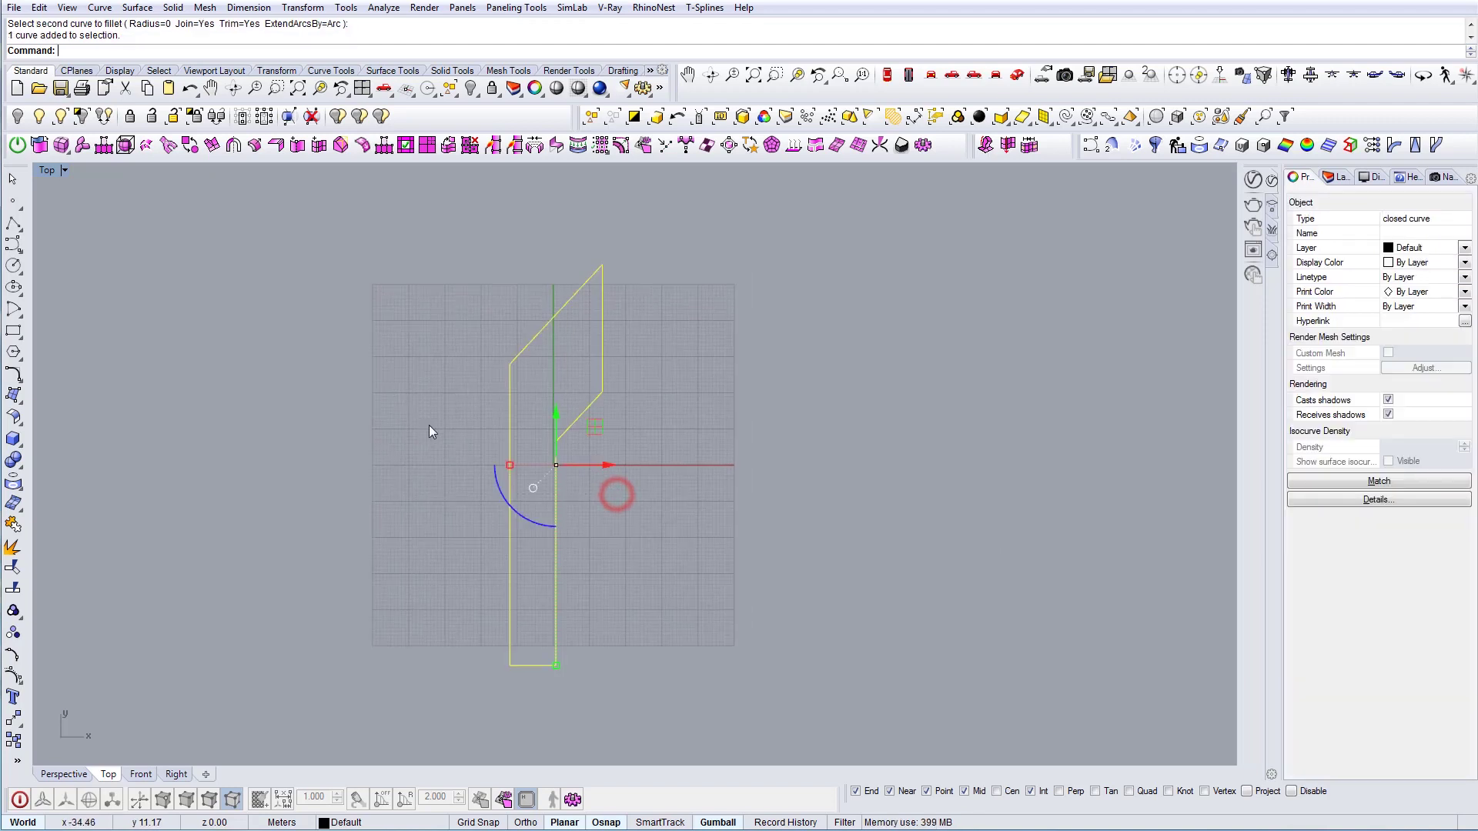
click(14, 675)
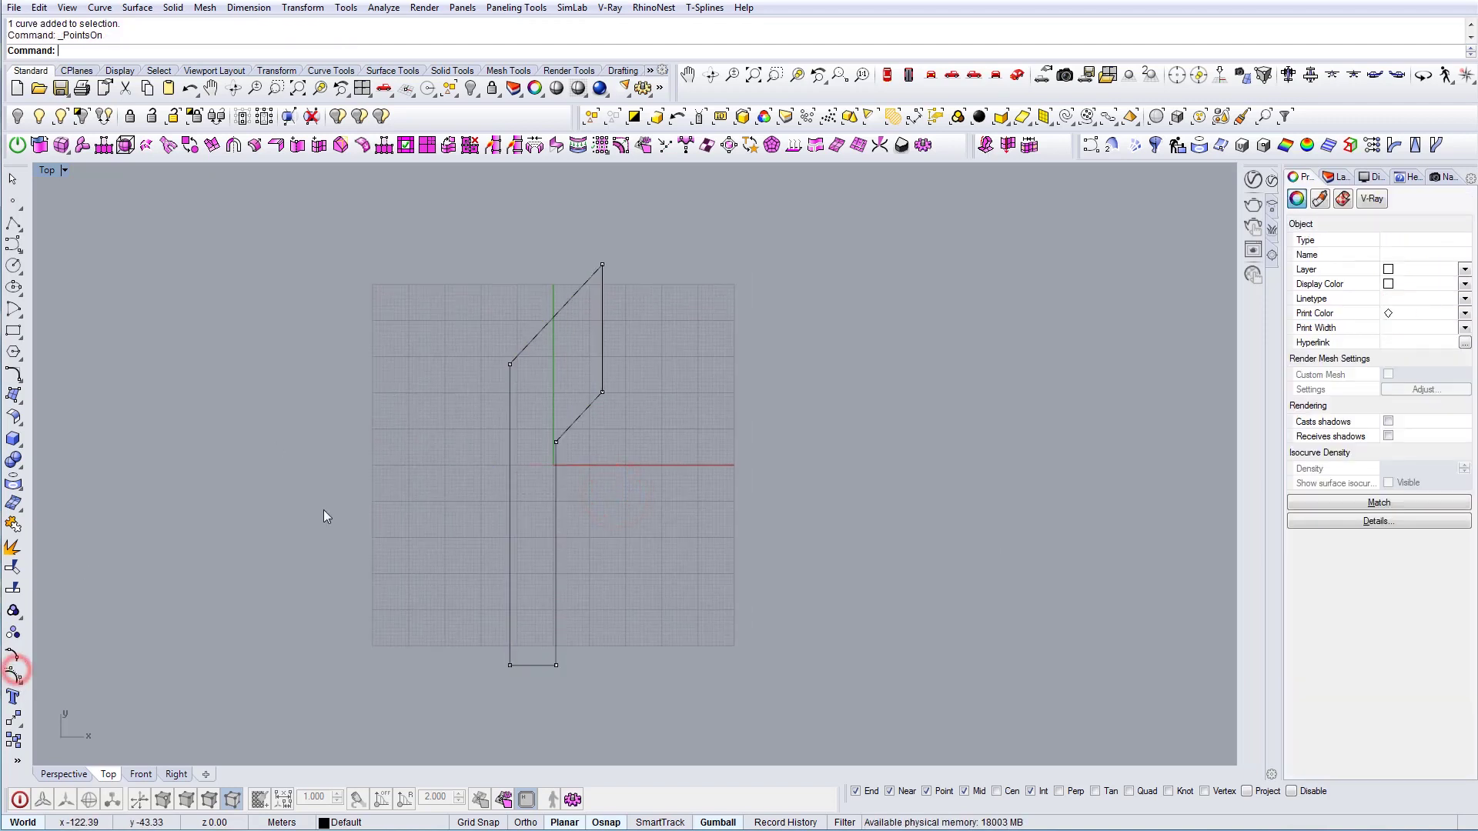
drag(535, 376, 639, 467)
drag(580, 376, 581, 396)
Move both end points of the right vertical edge about 4.7 m down and left along the upper slanted edge.
drag(584, 233, 630, 428)
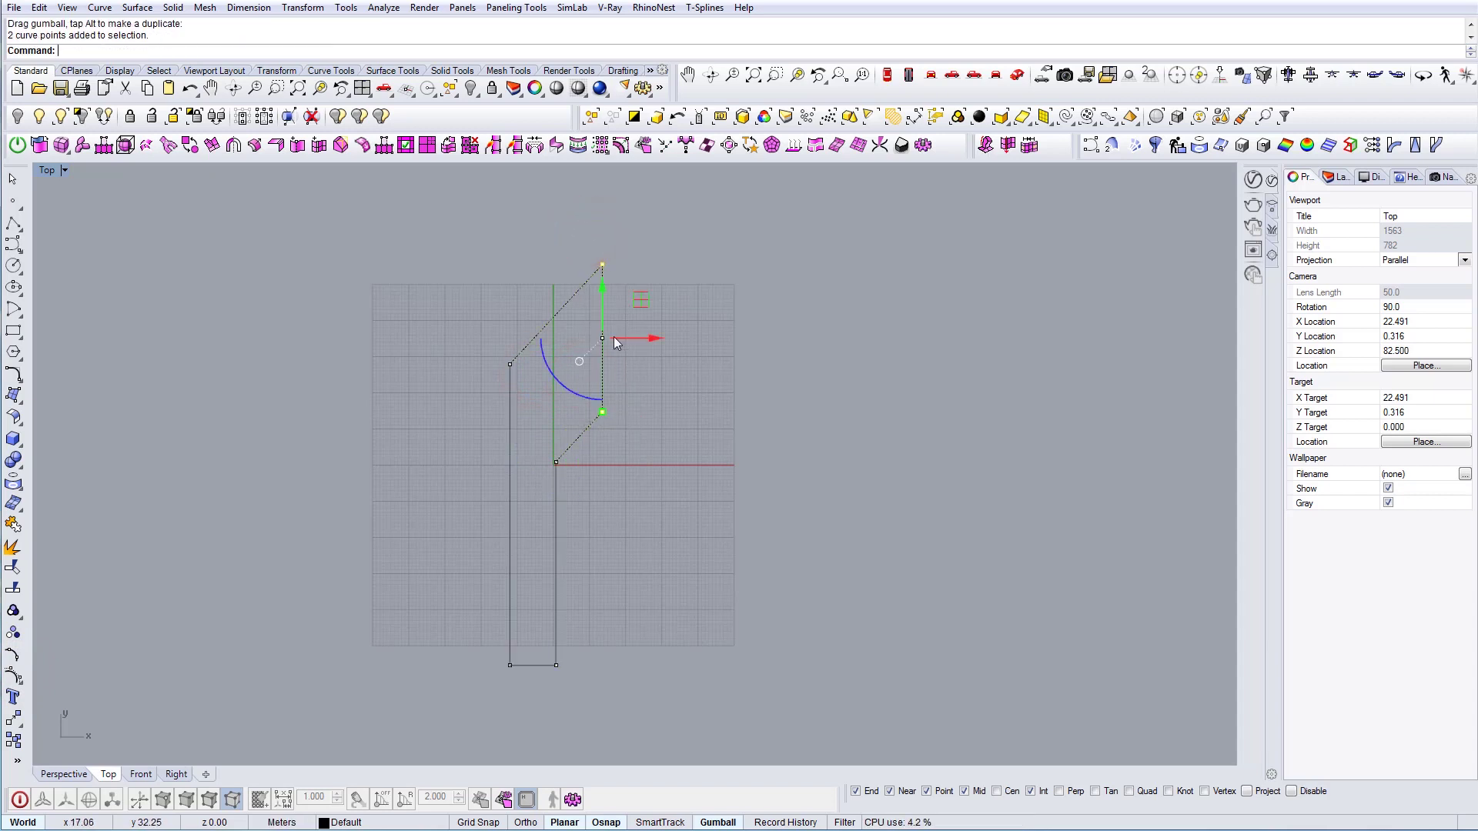
text(m)
key(Return)
click(602, 264)
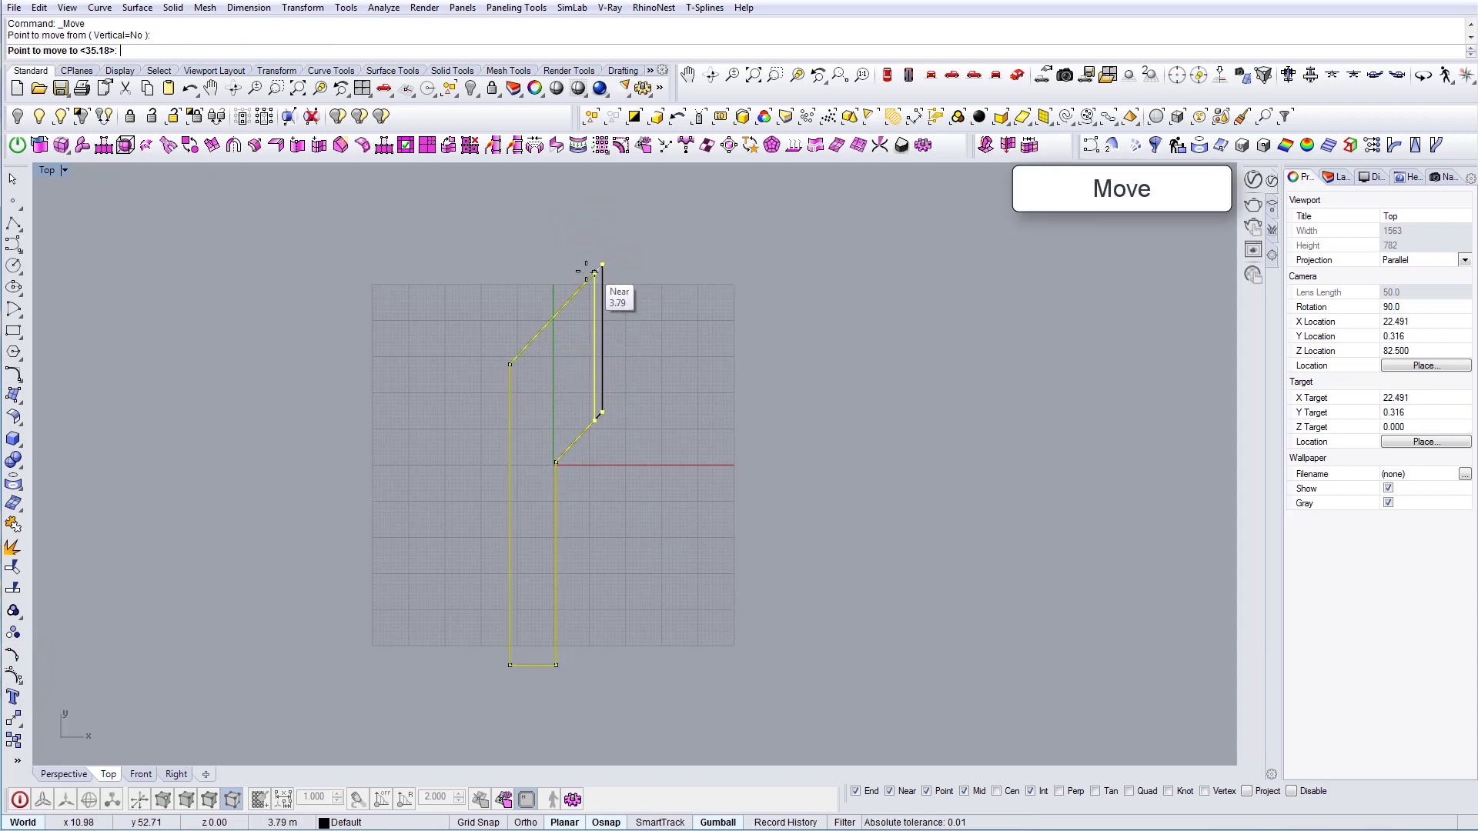
click(590, 277)
Move both end points of the long inner vertical edge about 3.9 m down and left, in line with the lower slanted edge.
click(544, 448)
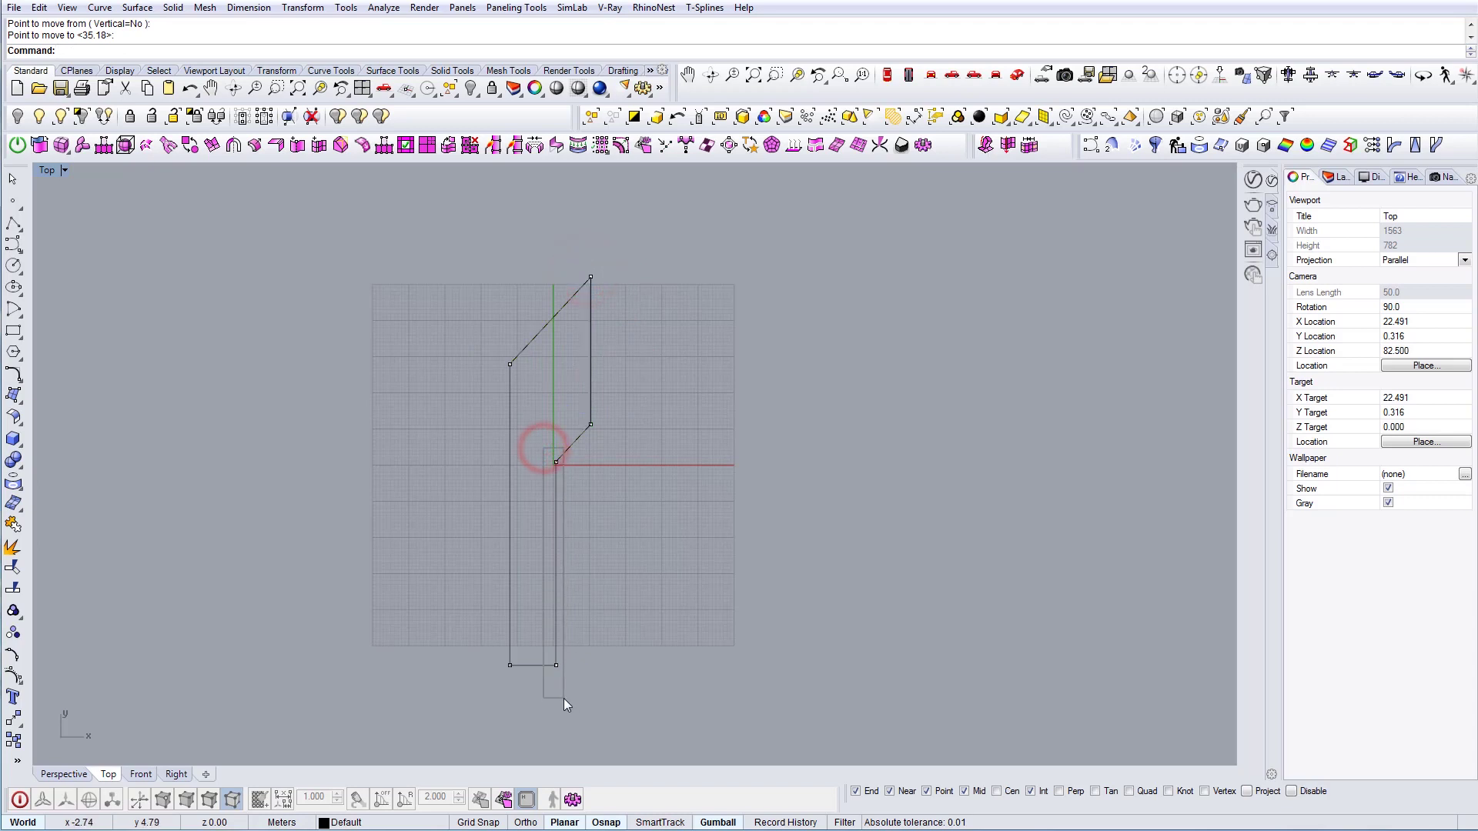
click(556, 665)
text(m)
key(Return)
scroll(563, 480, up, 1)
click(554, 458)
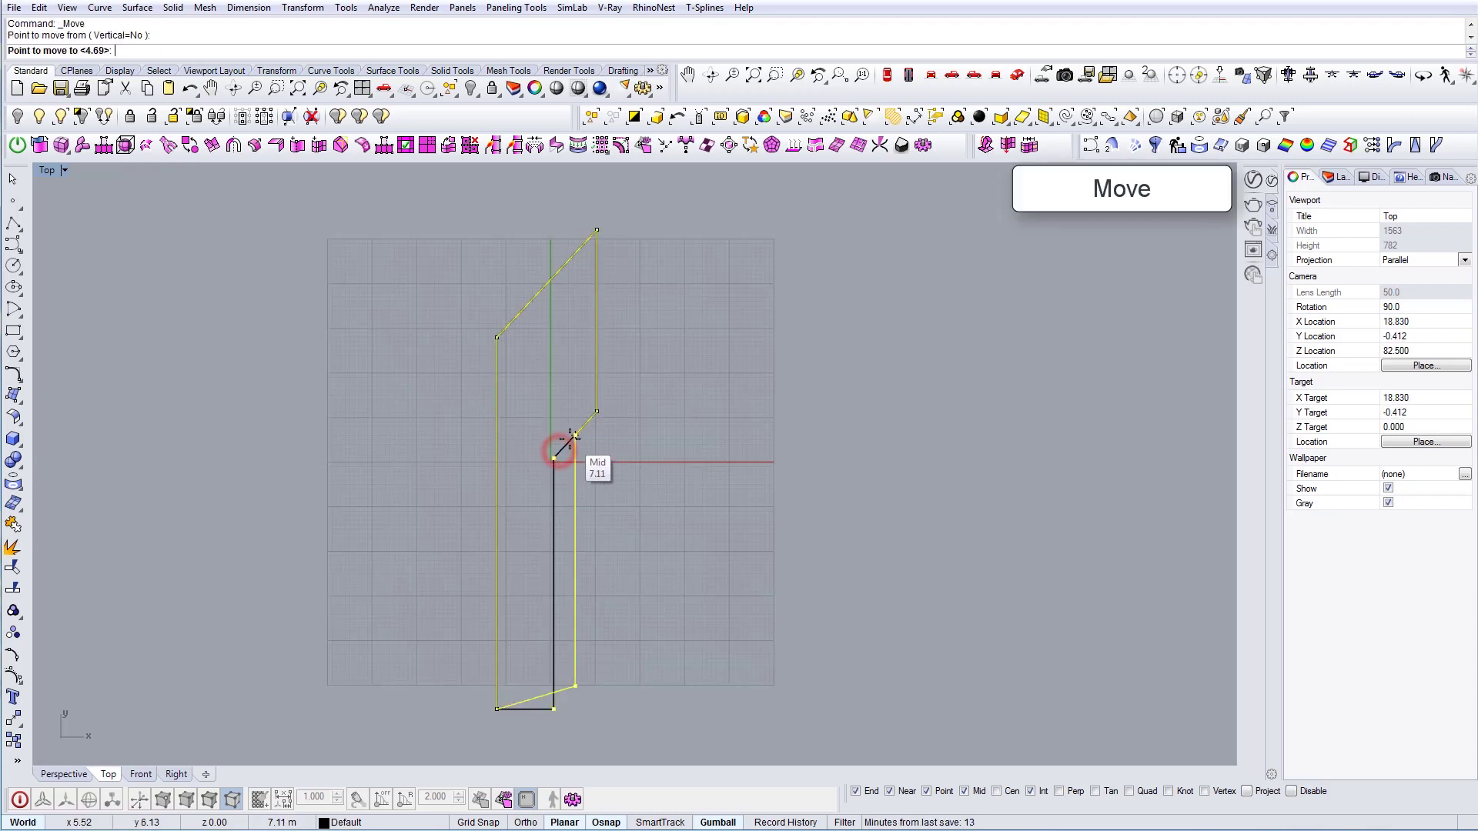
scroll(543, 471, up, 1)
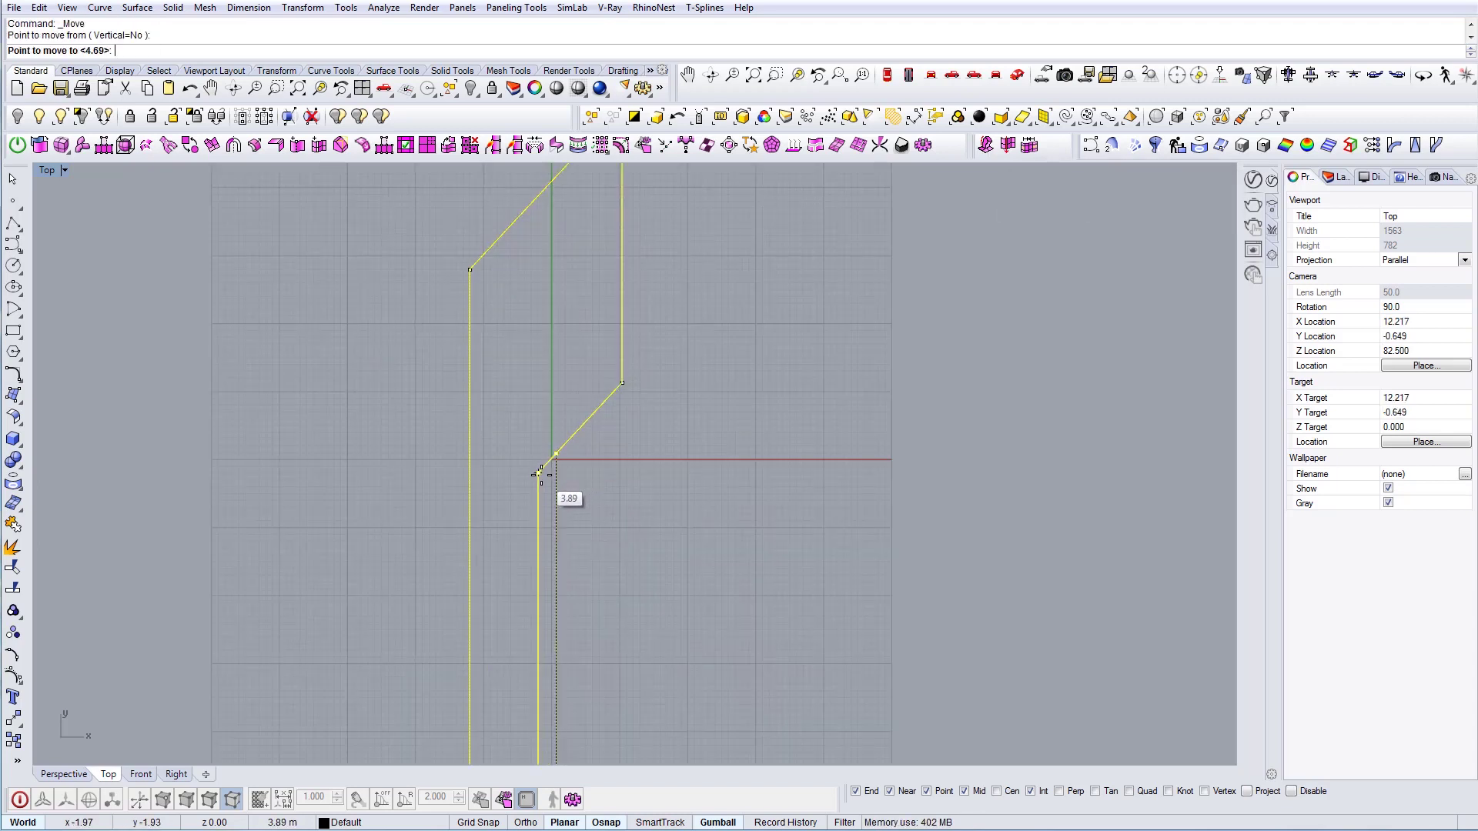
click(549, 461)
Move the base's right corner point level with its left corner and turn off the outline's control points.
scroll(543, 471, down, 3)
click(530, 623)
drag(529, 622, 557, 660)
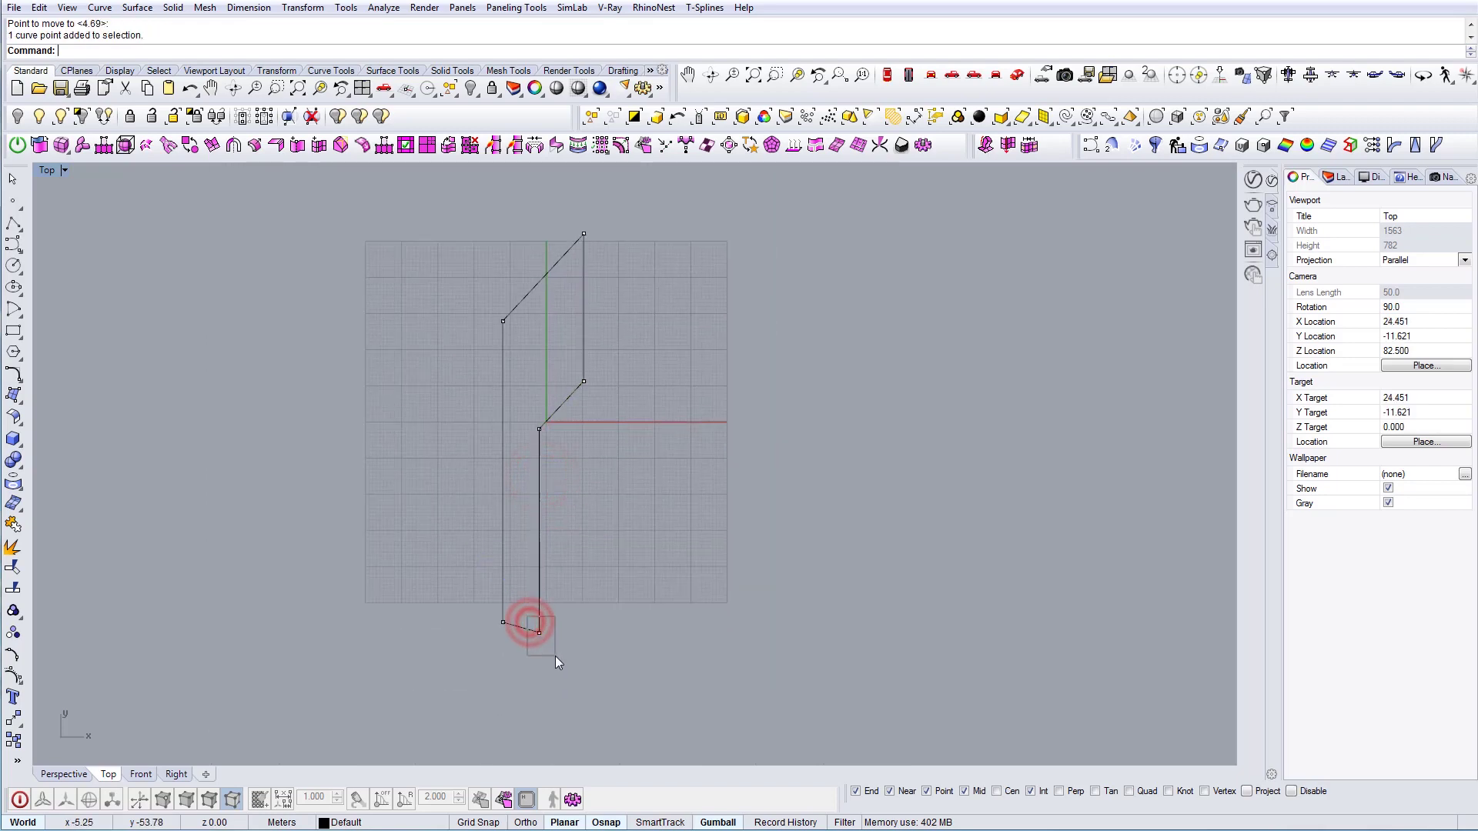
text(m)
key(Return)
click(542, 636)
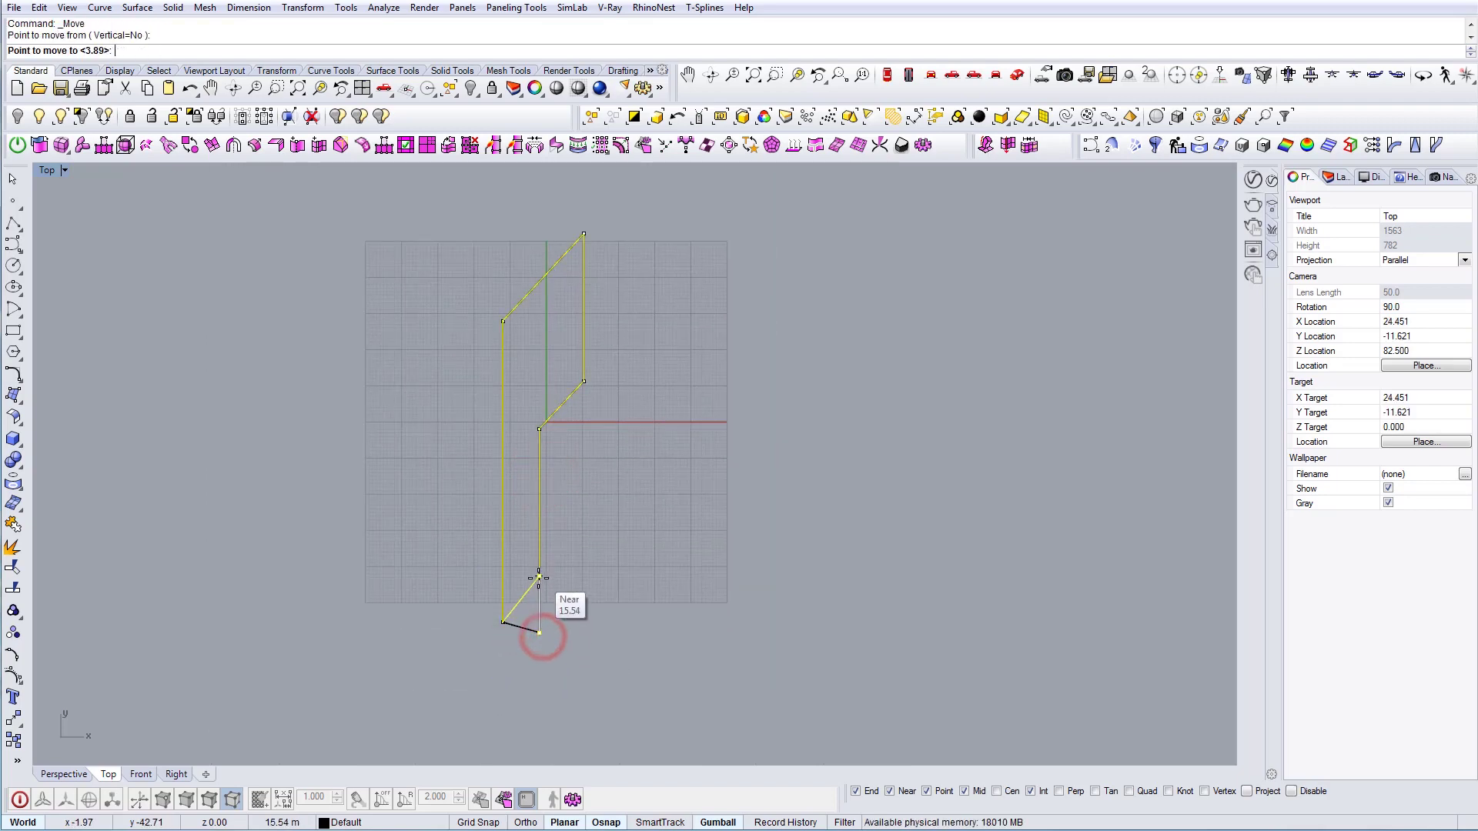
shift+click(510, 621)
key(Escape)
key(Escape)
Try a radius 5 fillet between the lower slanted edge and the long inner vertical edge, and undo it.
right_drag(637, 548, 547, 492)
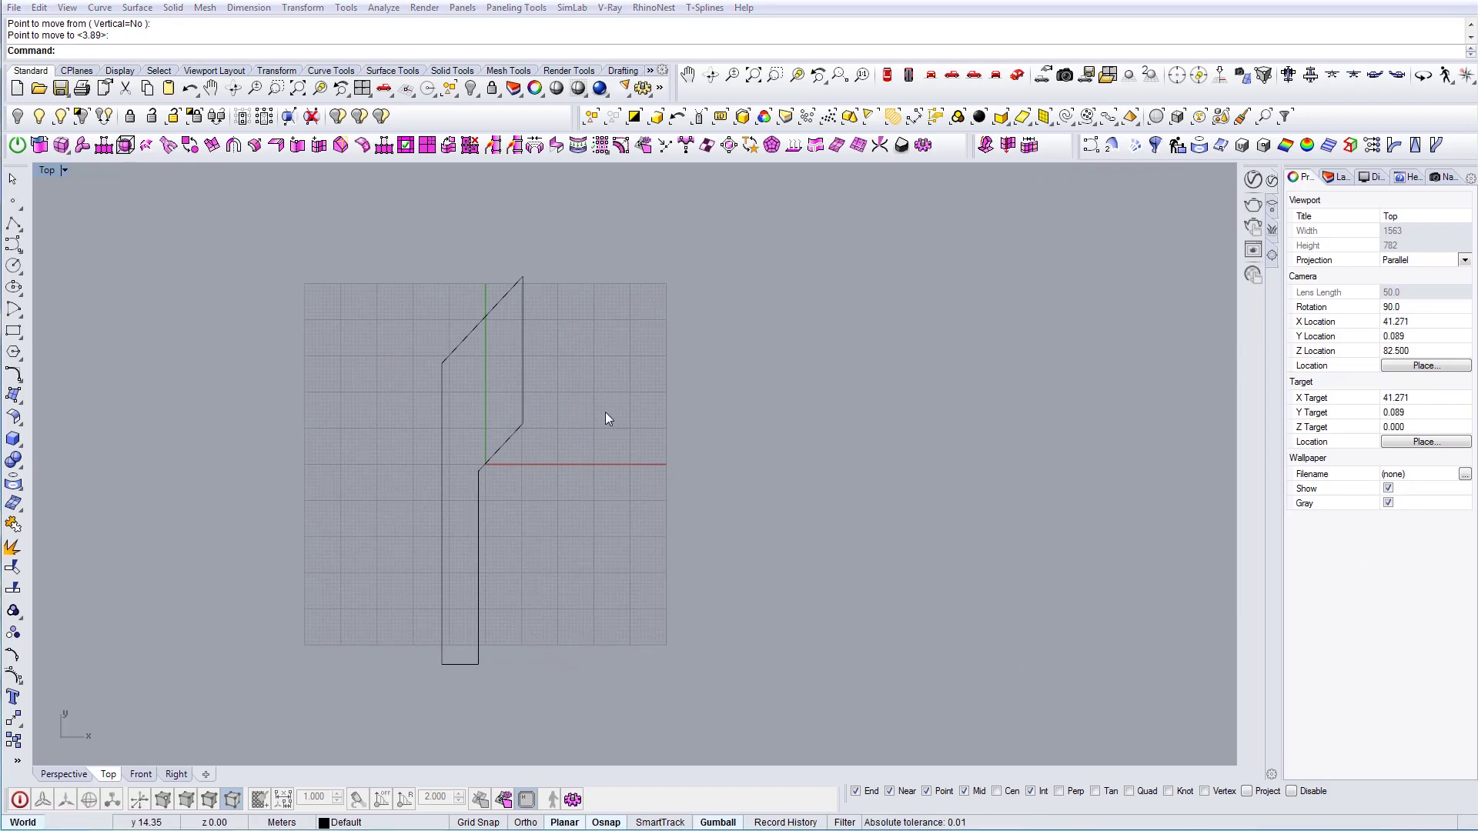
right_drag(607, 409, 629, 403)
scroll(567, 431, up, 2)
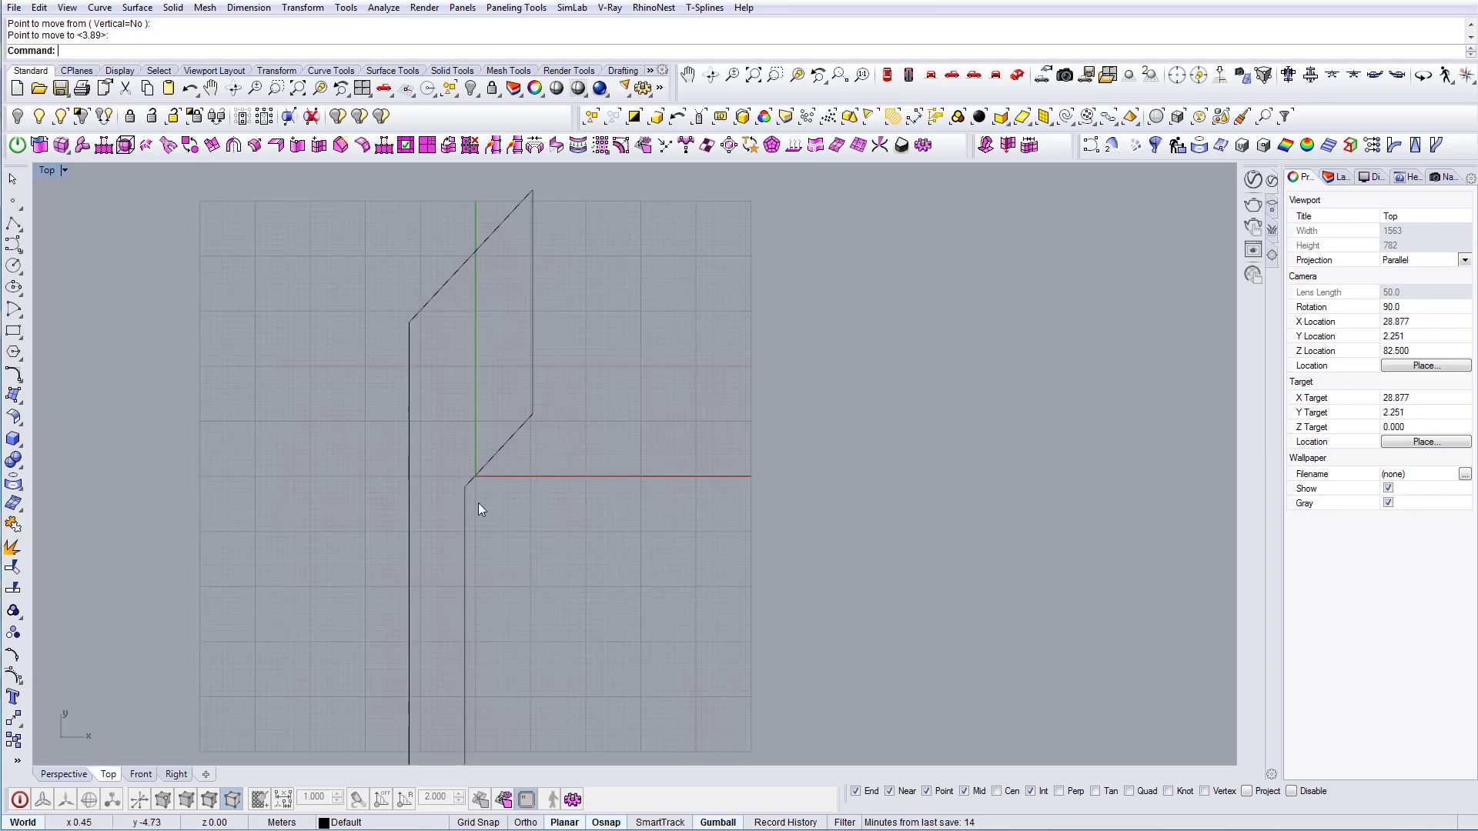
text(F)
key(Return)
click(138, 51)
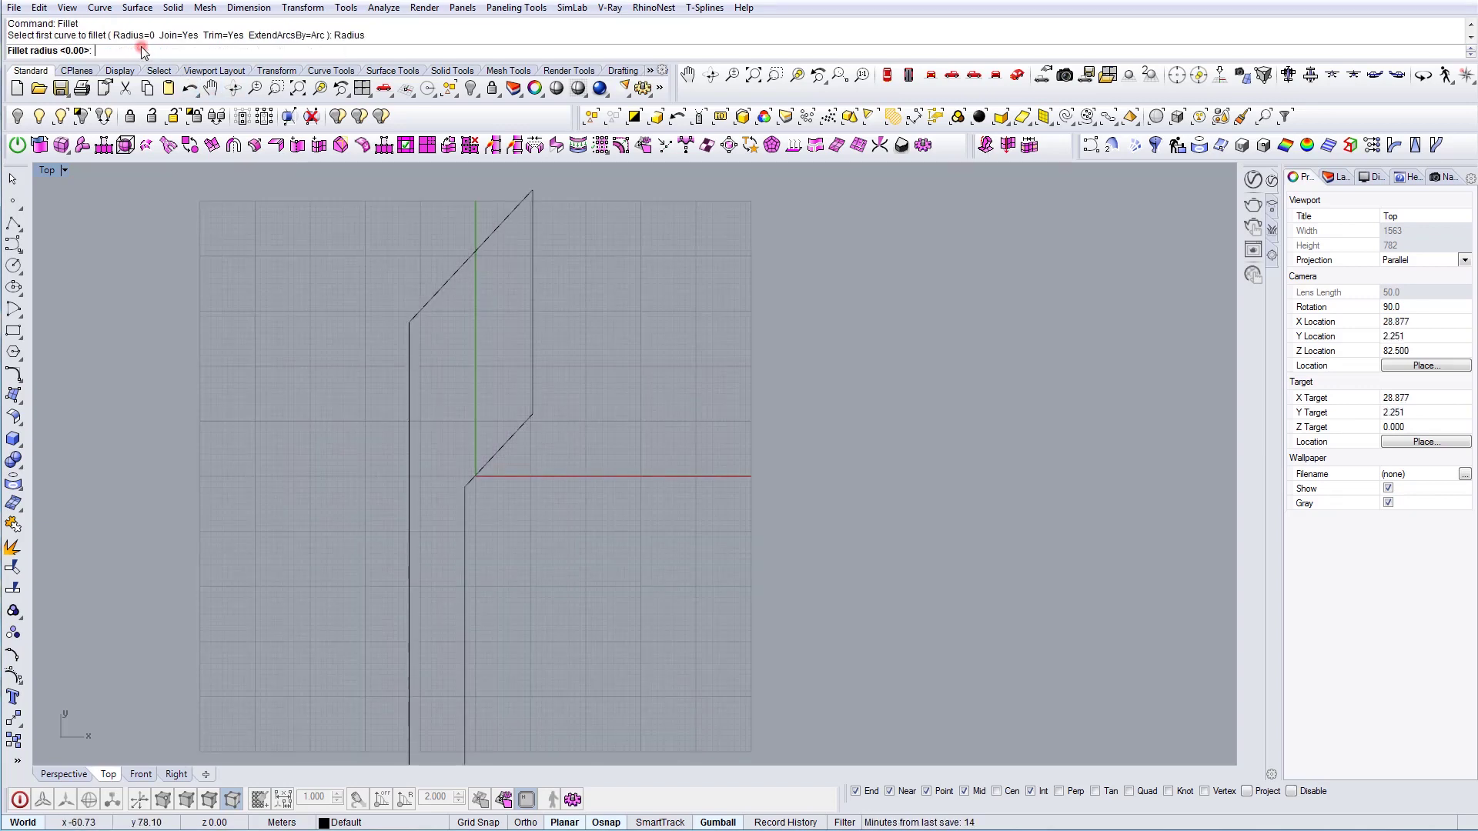
text(5)
key(Return)
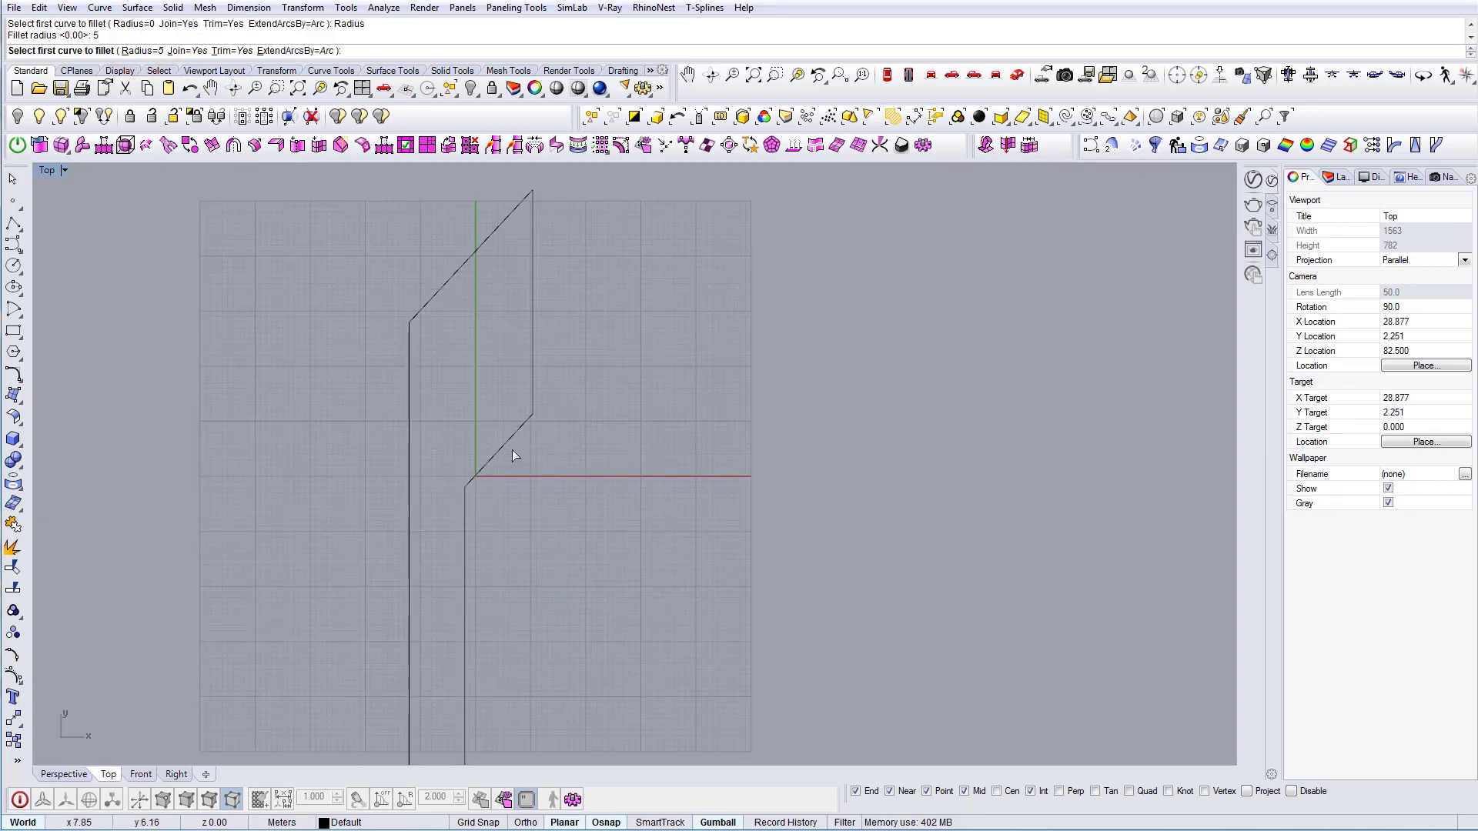
click(482, 467)
click(465, 511)
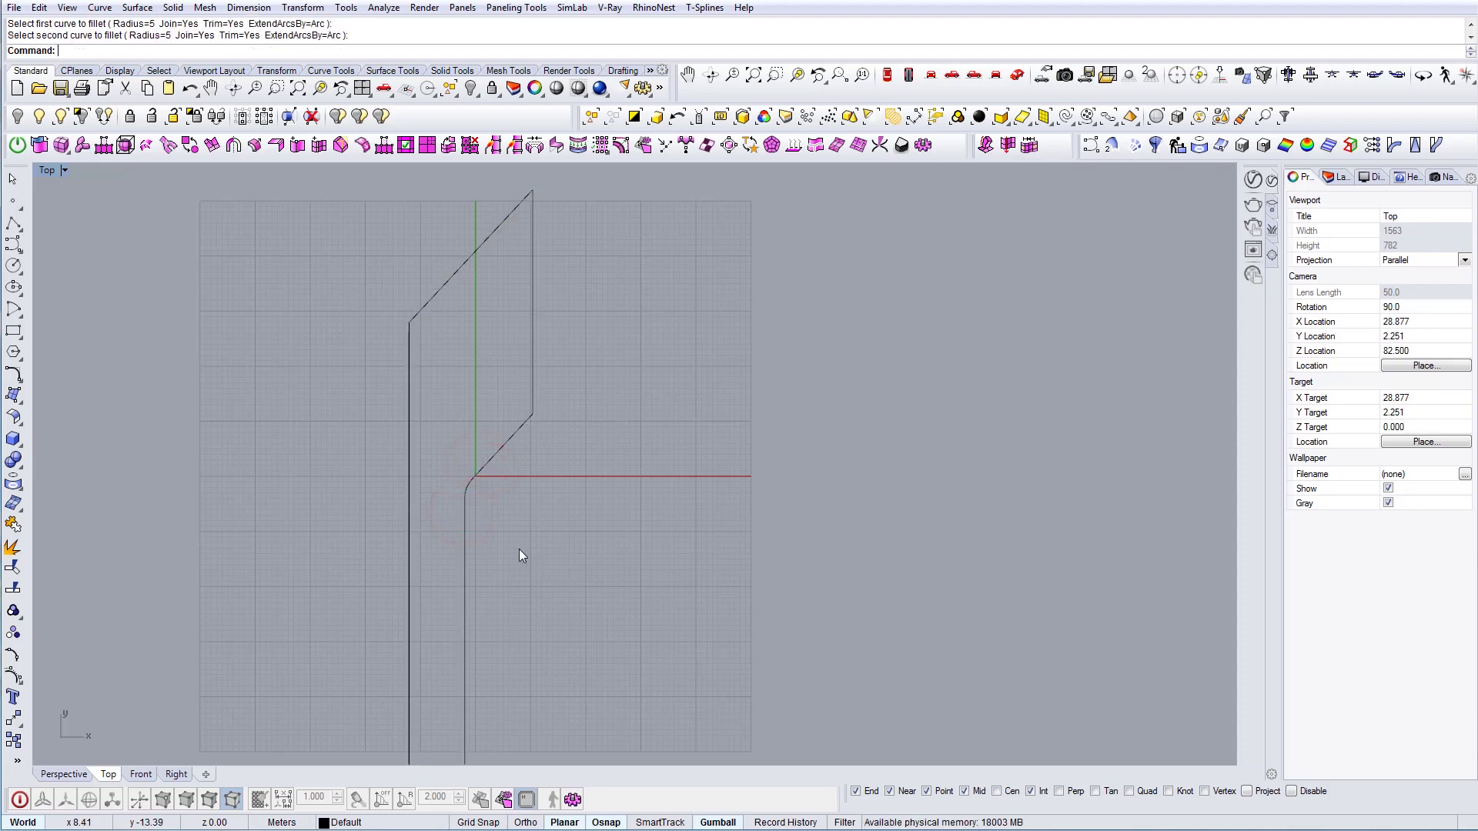
key(ctrl+z)
Fillet both ends of the lower slanted edge with radius 10, where it meets the inner and the right vertical edges.
text(F)
key(Return)
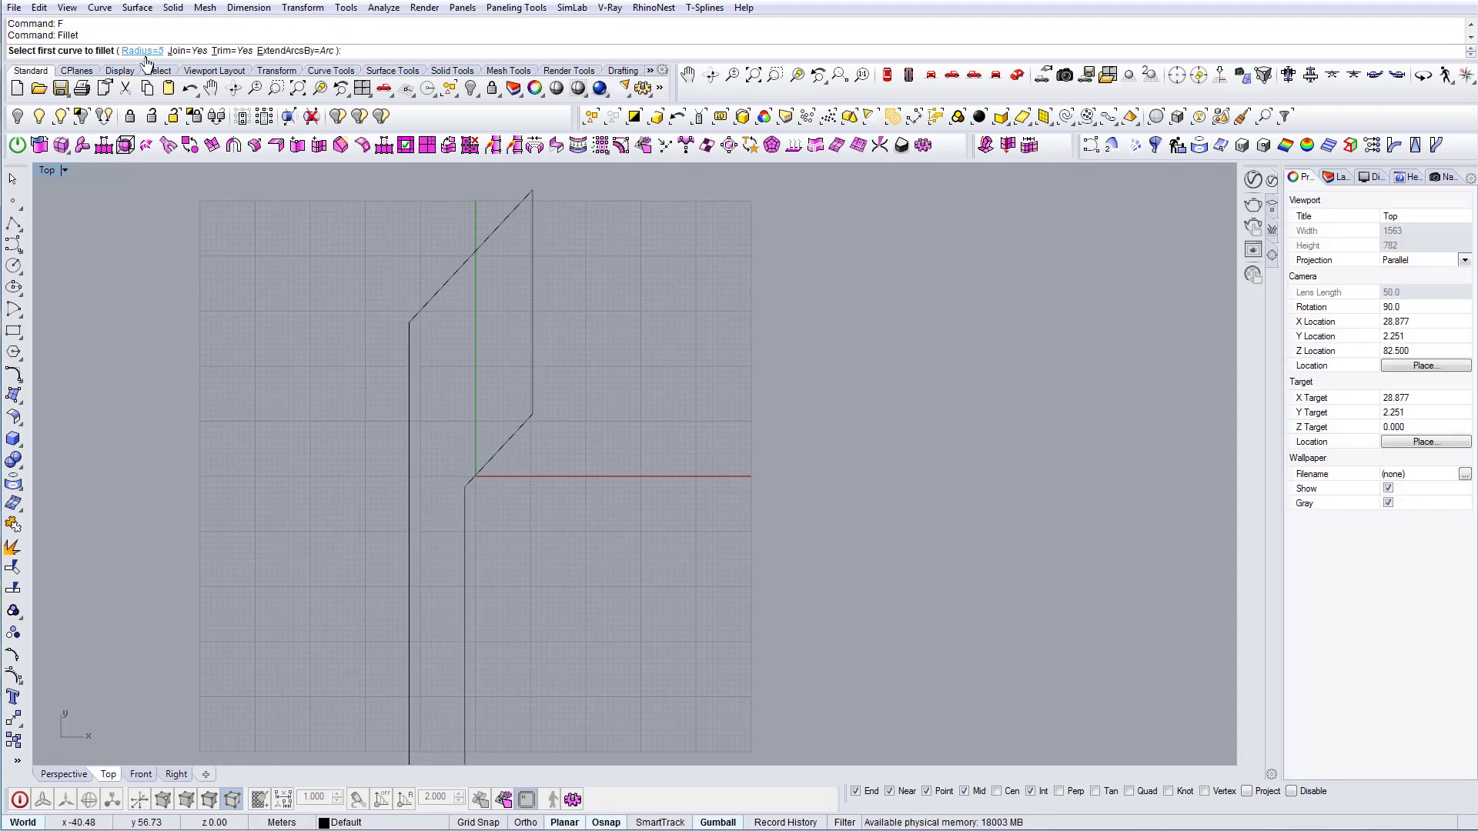
click(133, 51)
text(10)
key(Return)
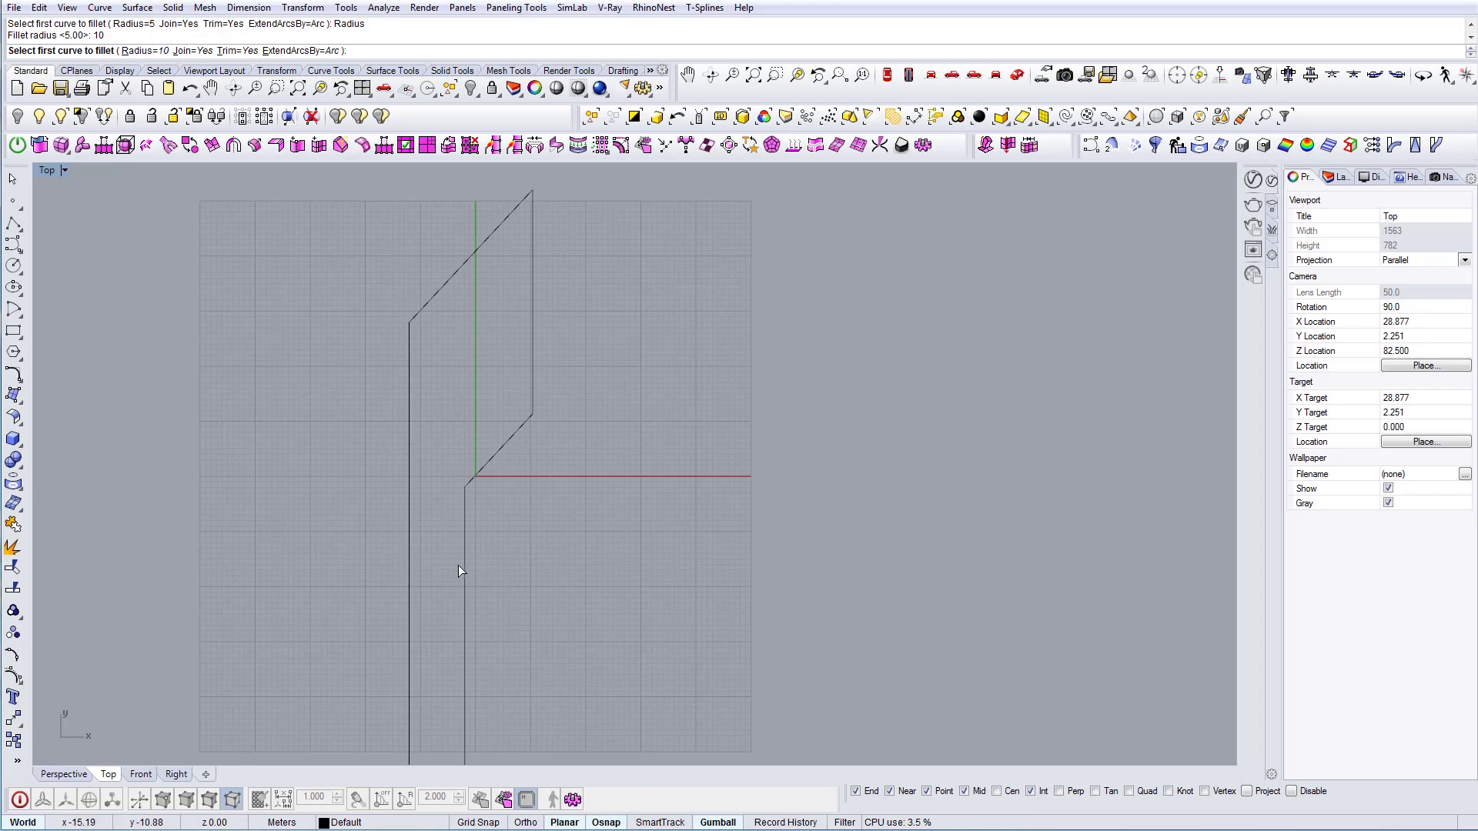
click(463, 509)
click(483, 483)
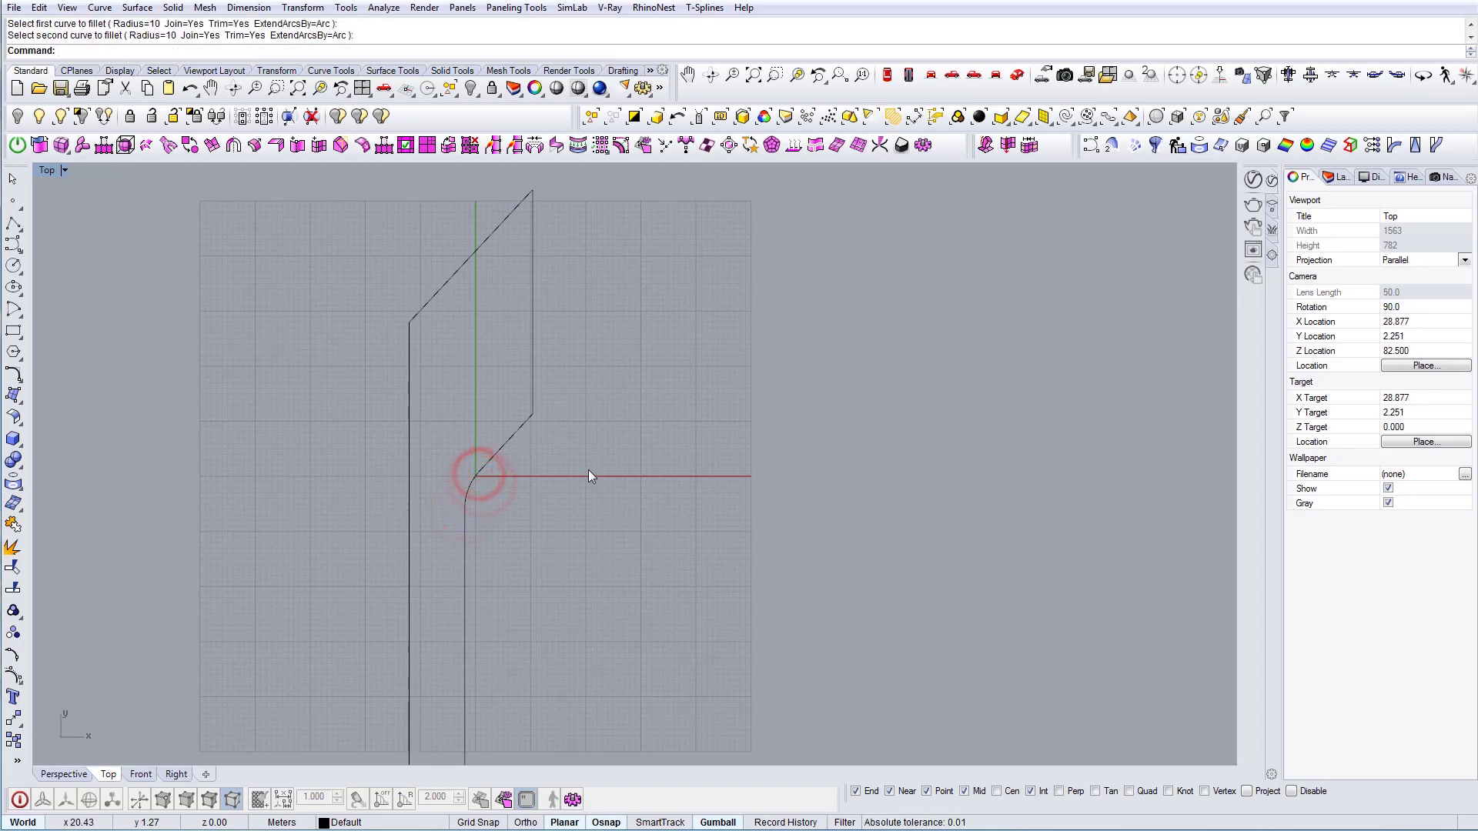
key(Return)
click(524, 421)
click(531, 388)
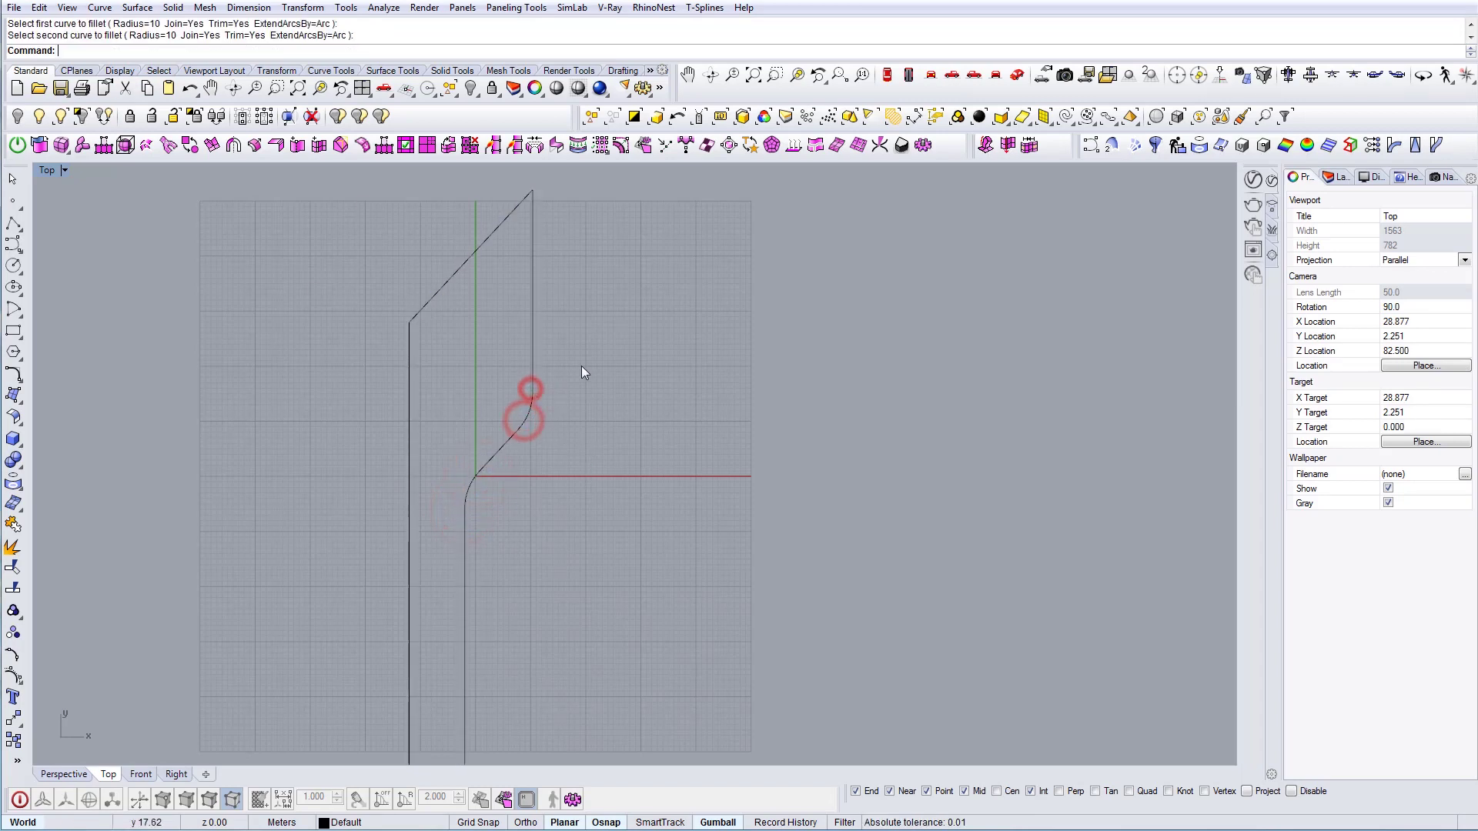
Try a radius 10 fillet on the outline's pointed upper tip and undo it.
right_drag(522, 192, 523, 235)
right_click(522, 235)
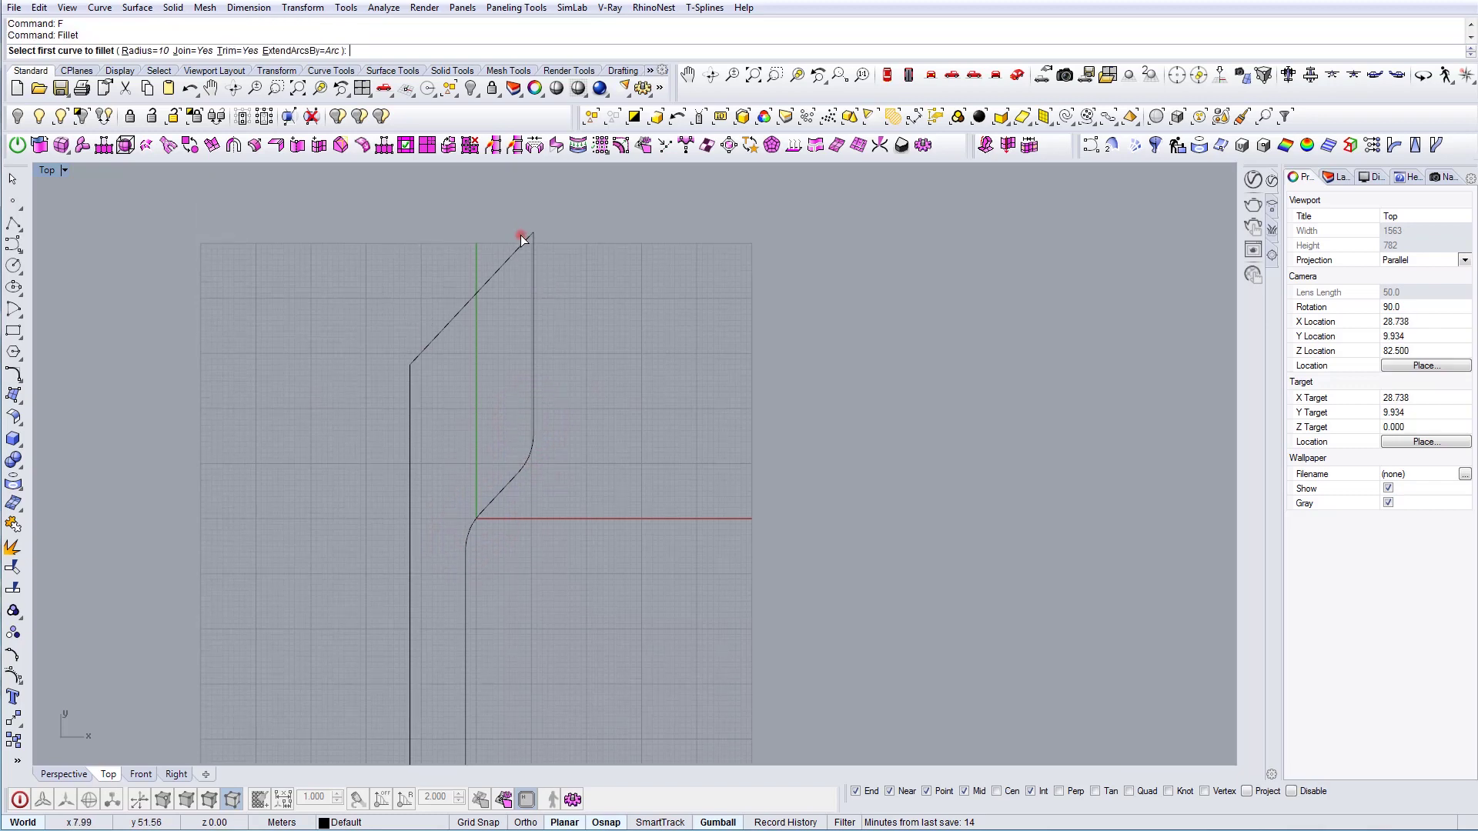
click(531, 246)
click(522, 245)
key(ctrl+z)
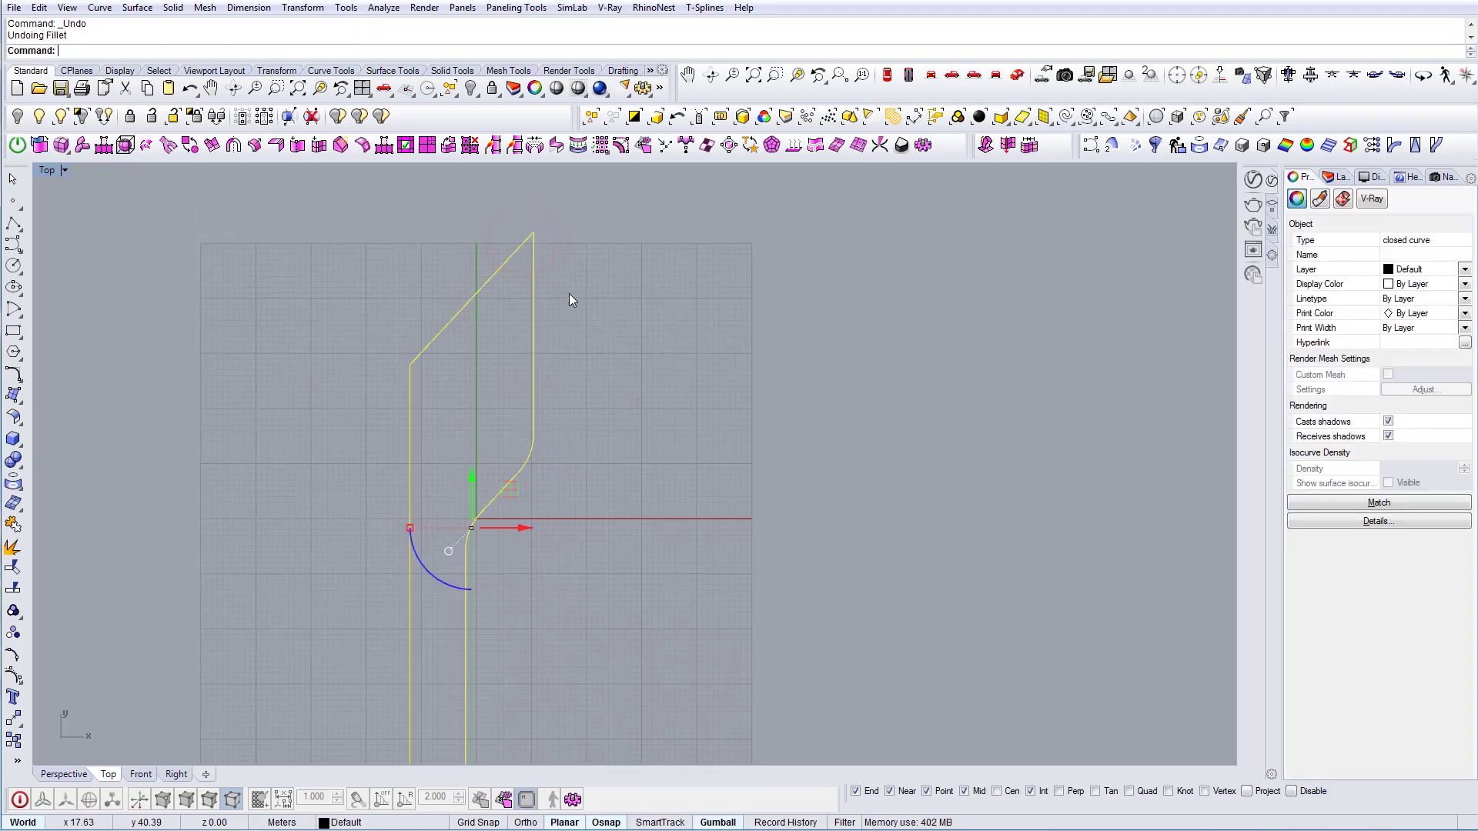
Try a radius 10 fillet between the upper slanted edge and the left vertical edge, and undo it.
key(Escape)
key(Home)
key(Return)
click(434, 318)
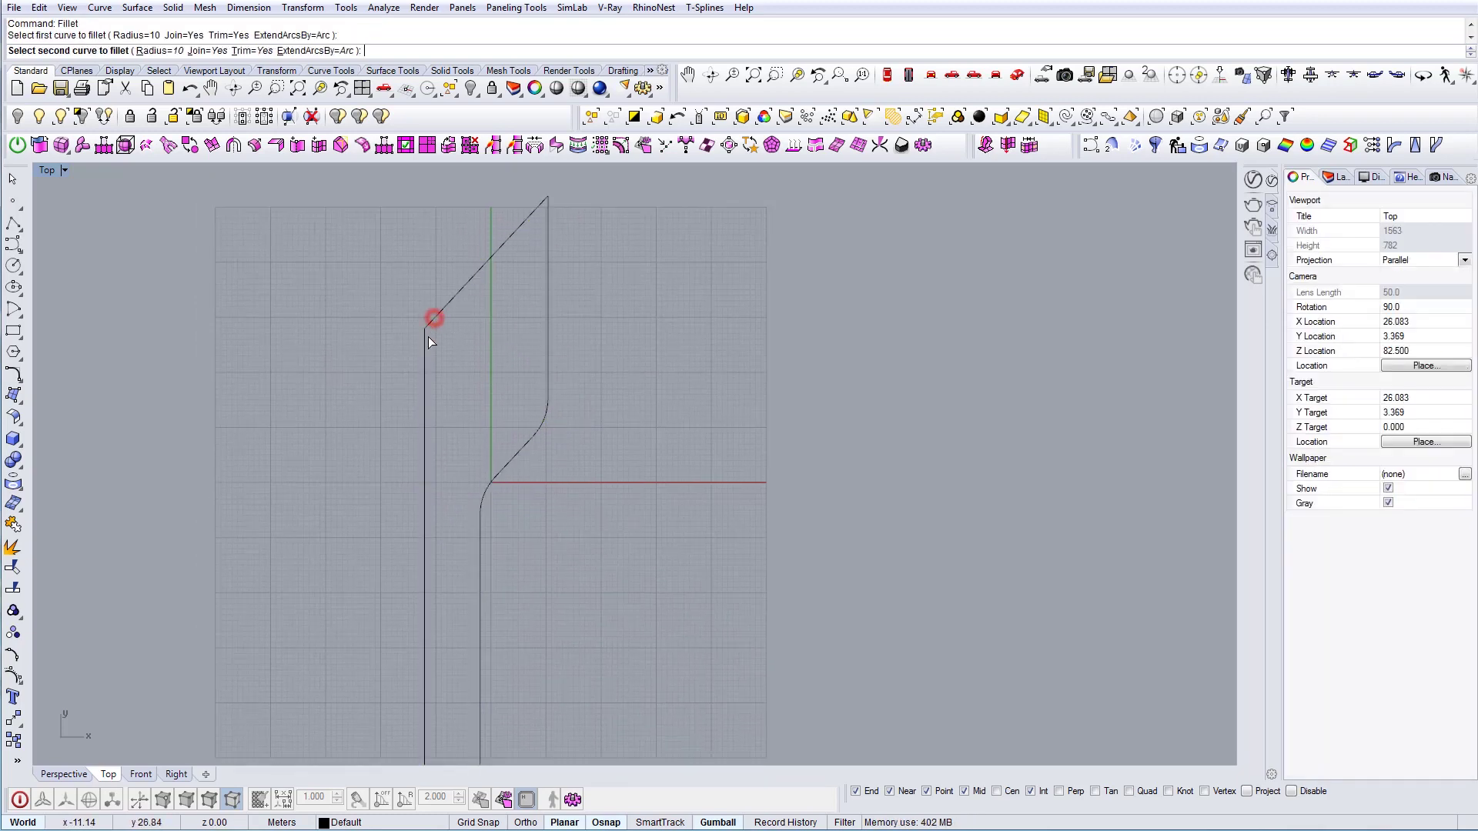
click(425, 338)
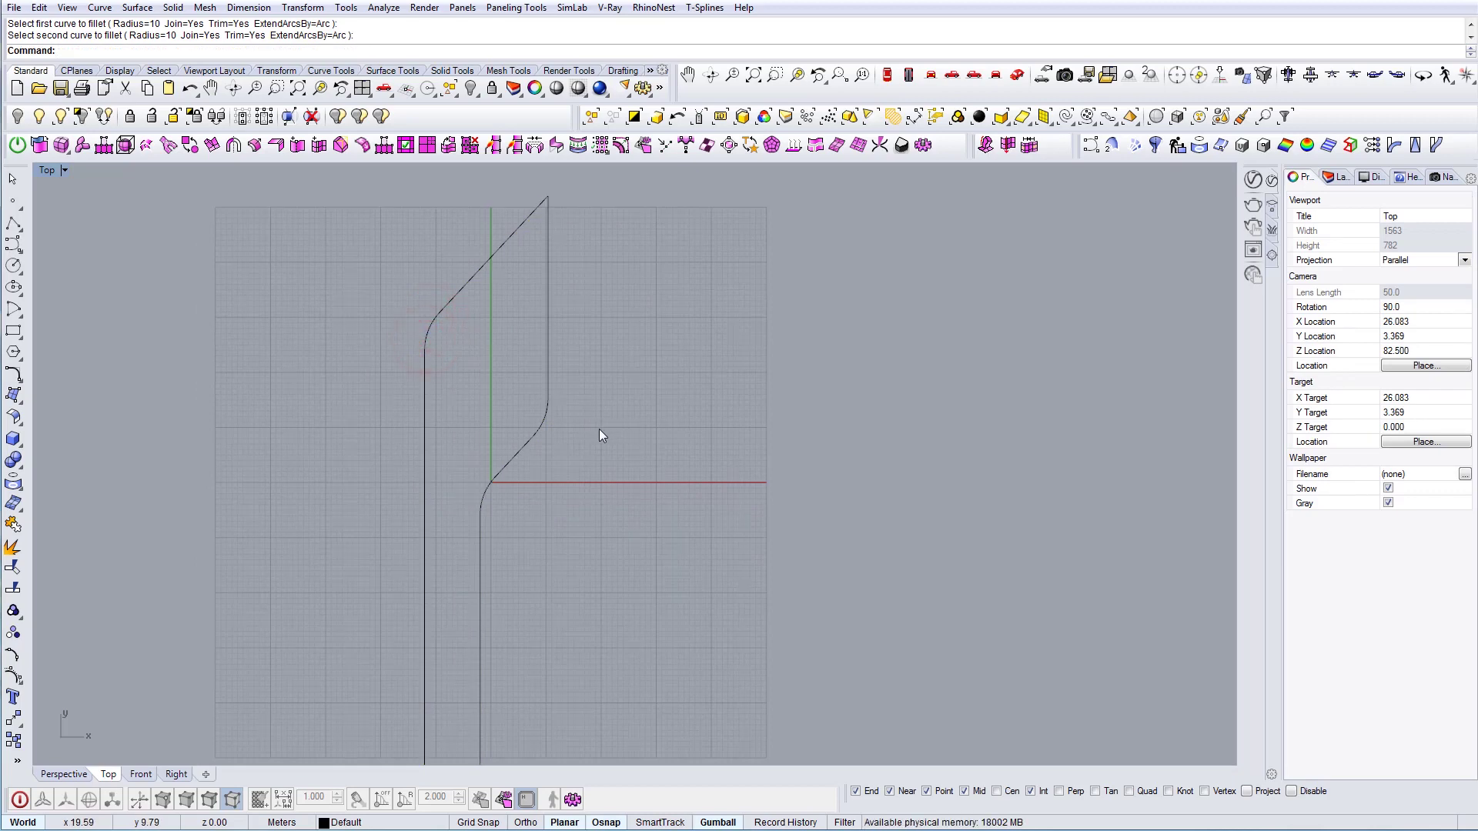
key(ctrl+z)
key(Escape)
Fillet the corner between the upper slanted edge and the left vertical edge with radius 7.
text(F)
key(Return)
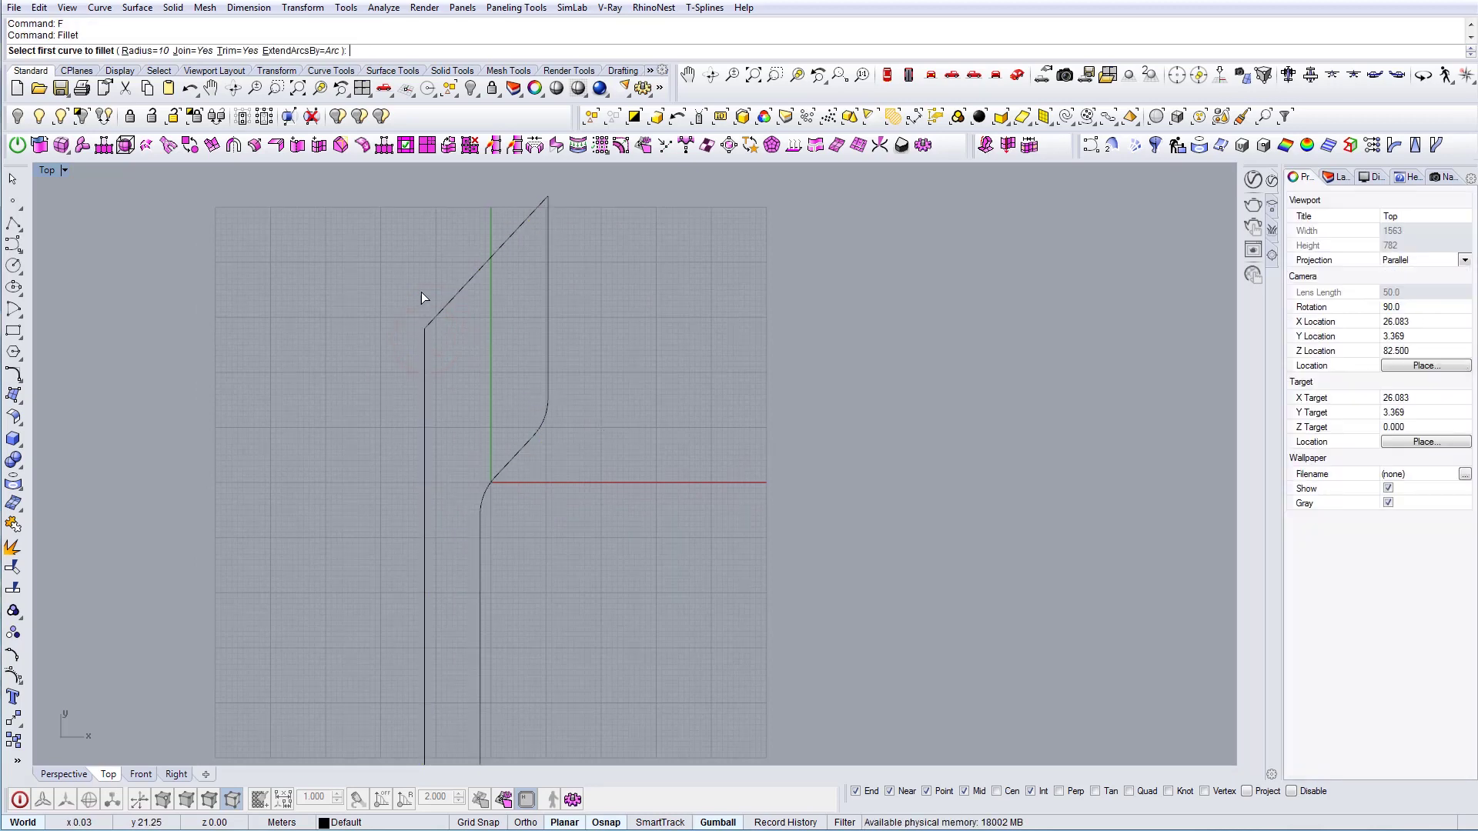
click(138, 51)
text(7)
key(Return)
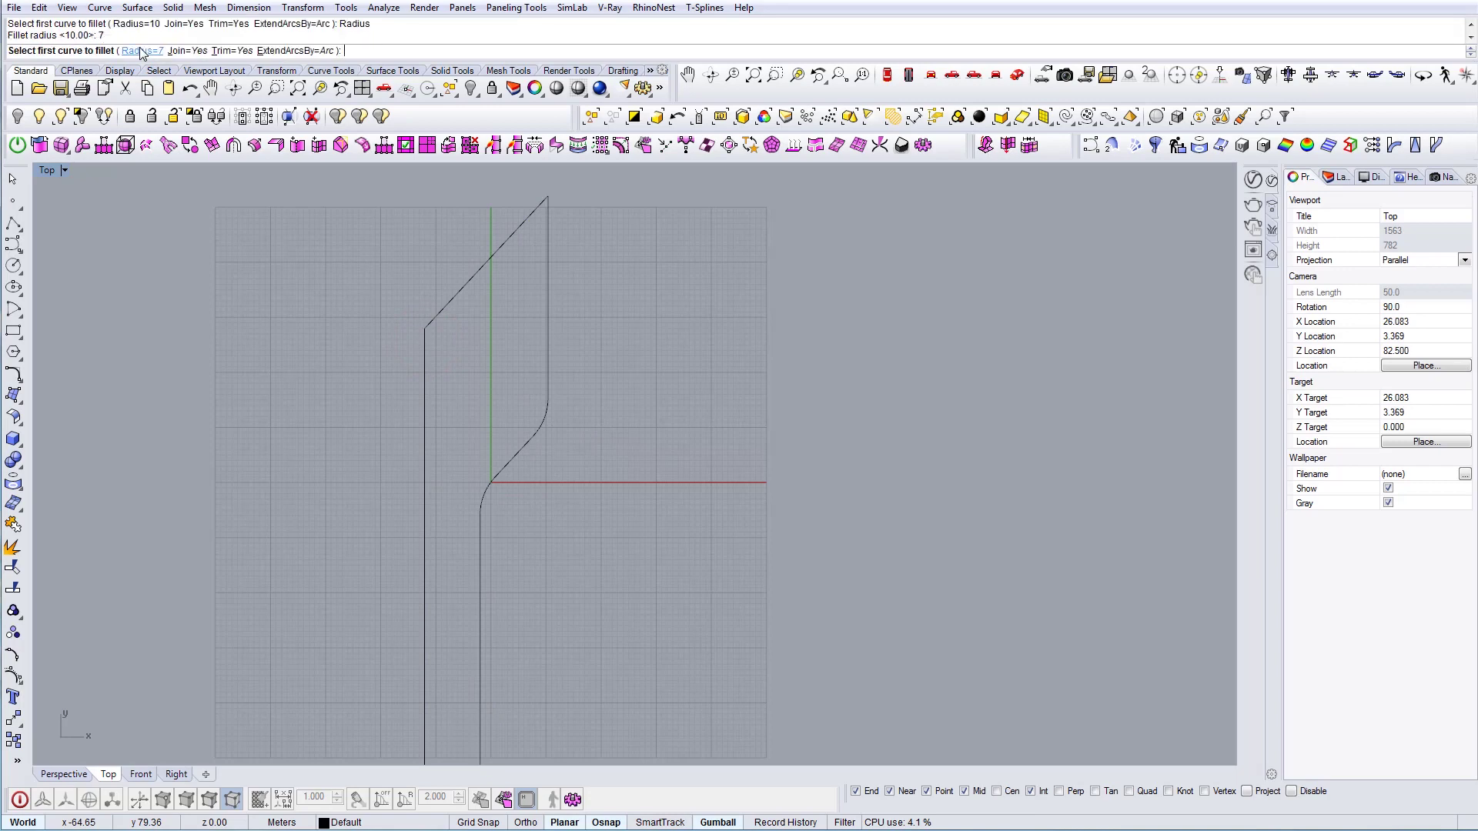
click(433, 320)
click(425, 343)
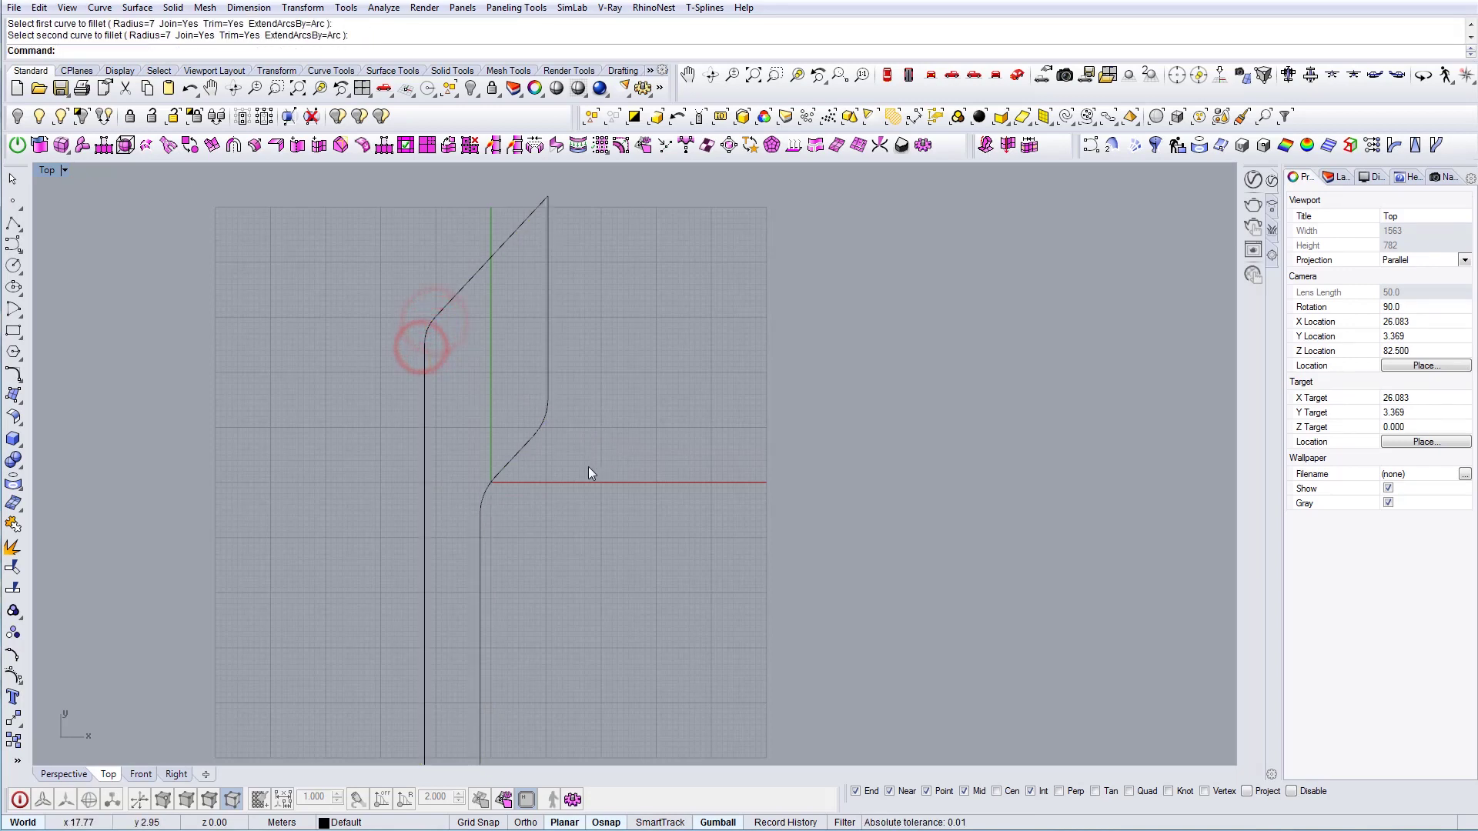
Try a radius 1 fillet on the outline's pointed upper tip and undo it.
right_drag(614, 347, 617, 400)
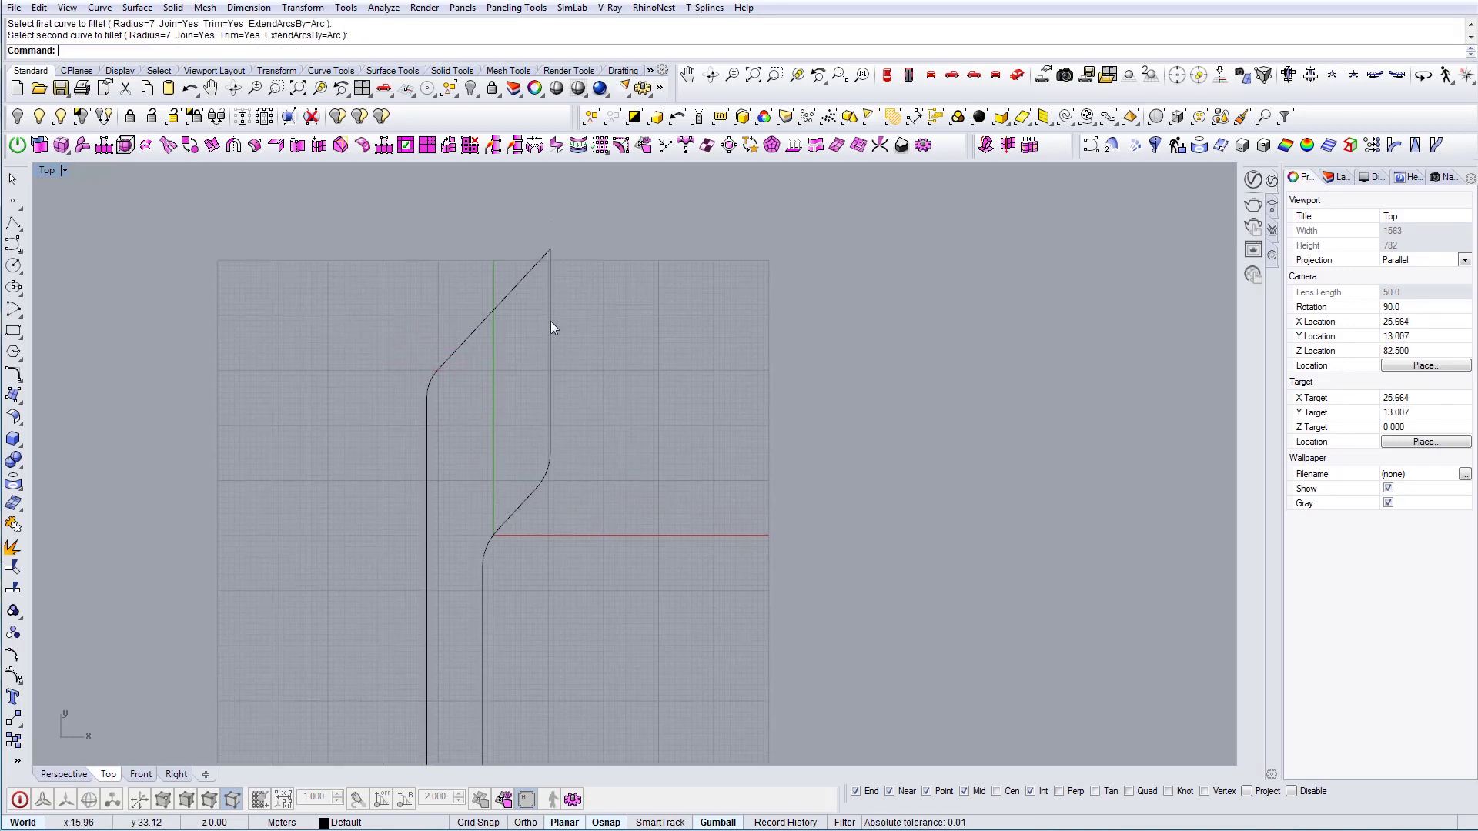
right_click(528, 267)
text(1)
key(Return)
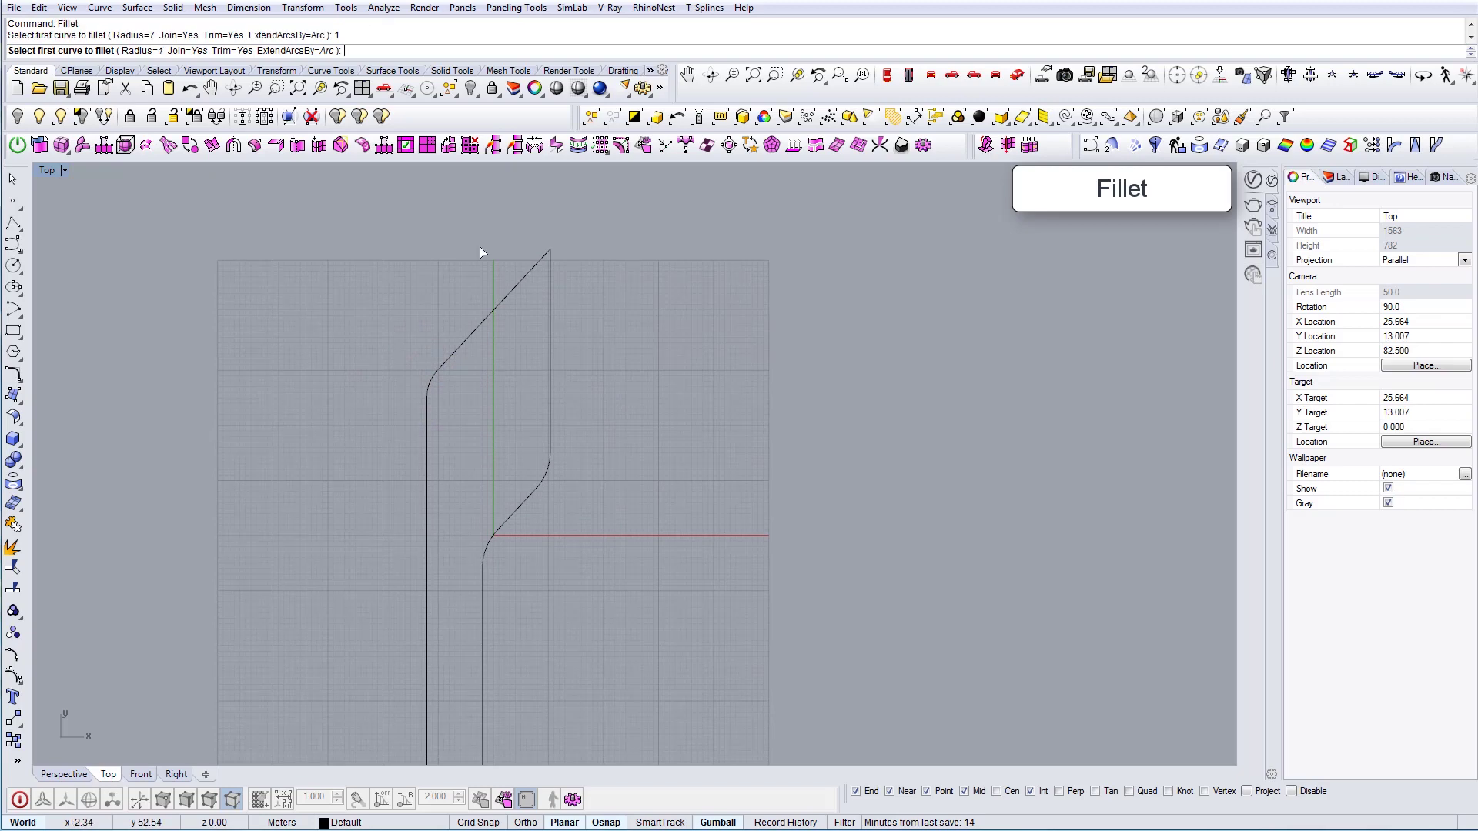
click(542, 269)
click(547, 274)
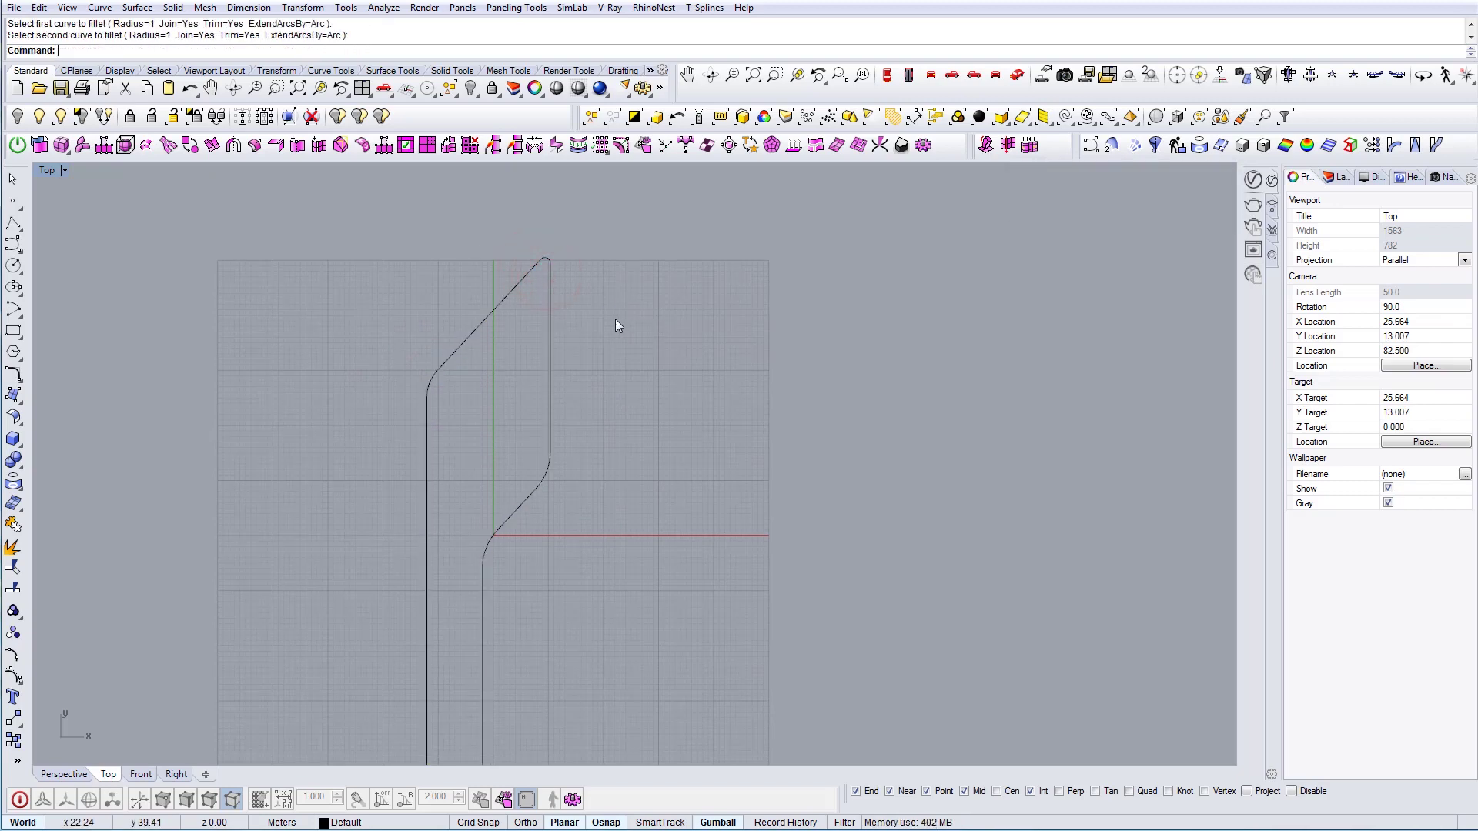
key(ctrl+z)
Try a radius 2 fillet on the outline's pointed upper tip and undo it.
text(F)
key(Return)
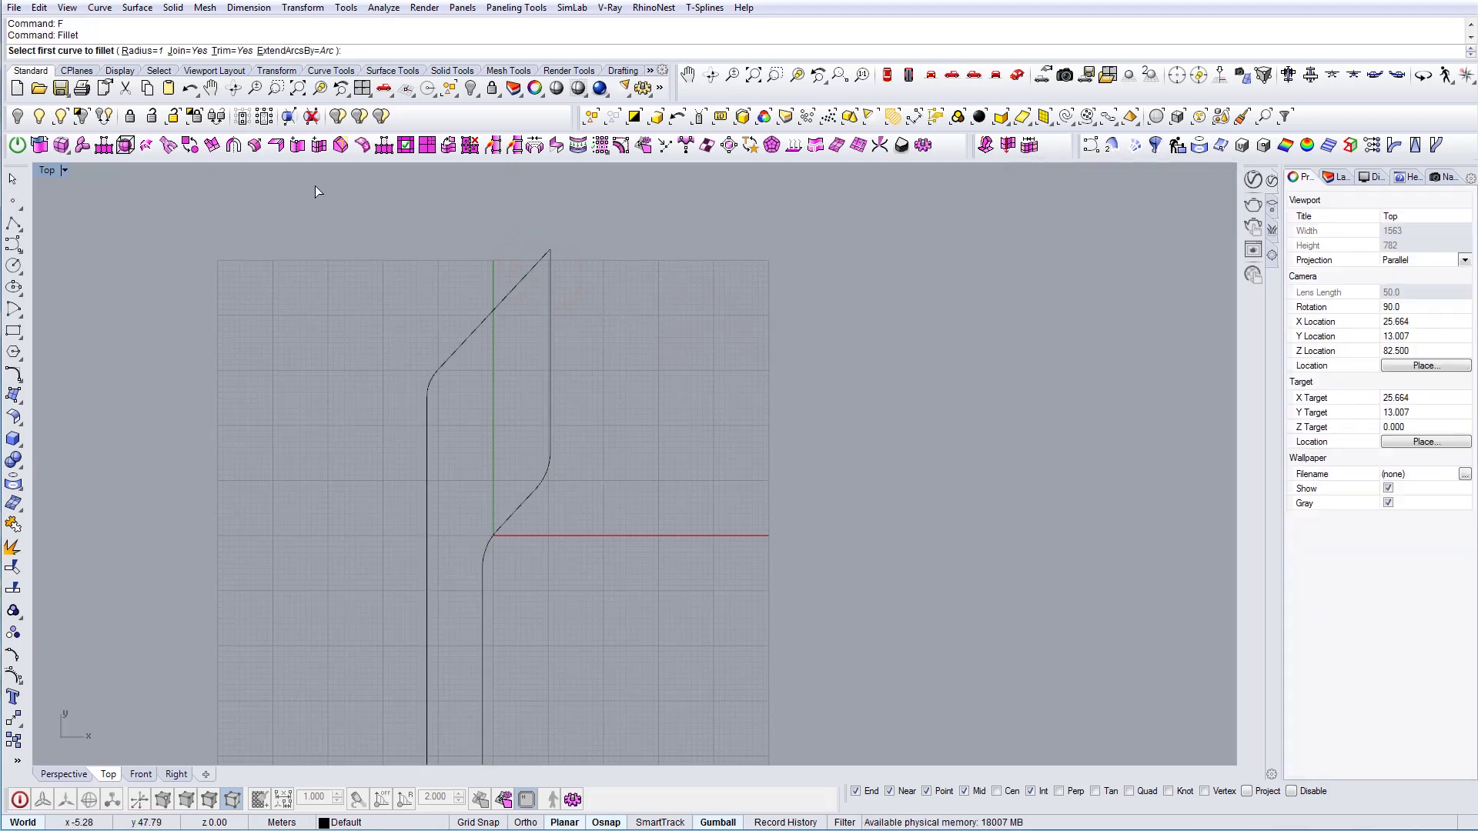
click(146, 51)
text(2)
key(Return)
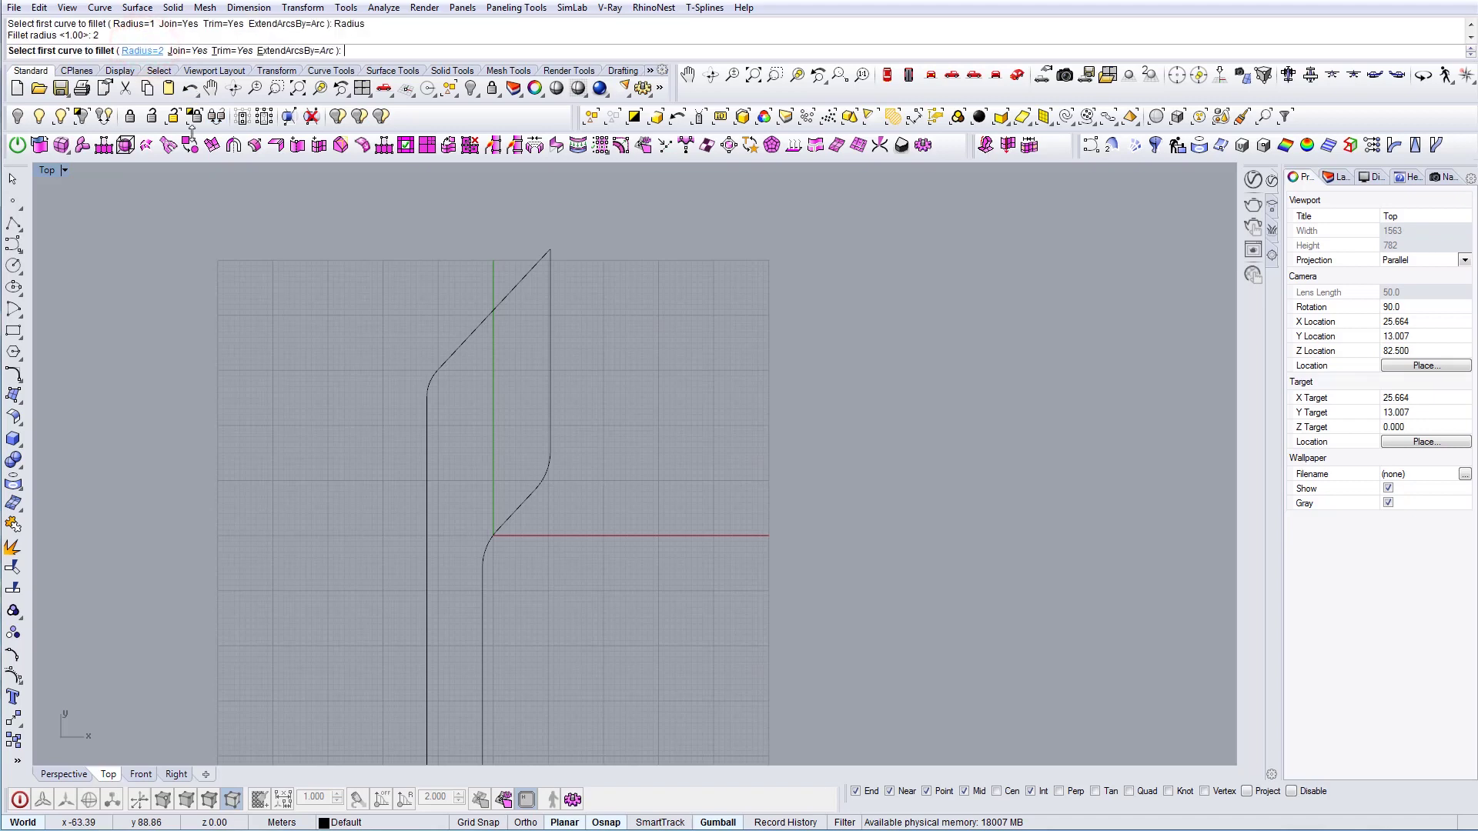
click(527, 274)
click(548, 282)
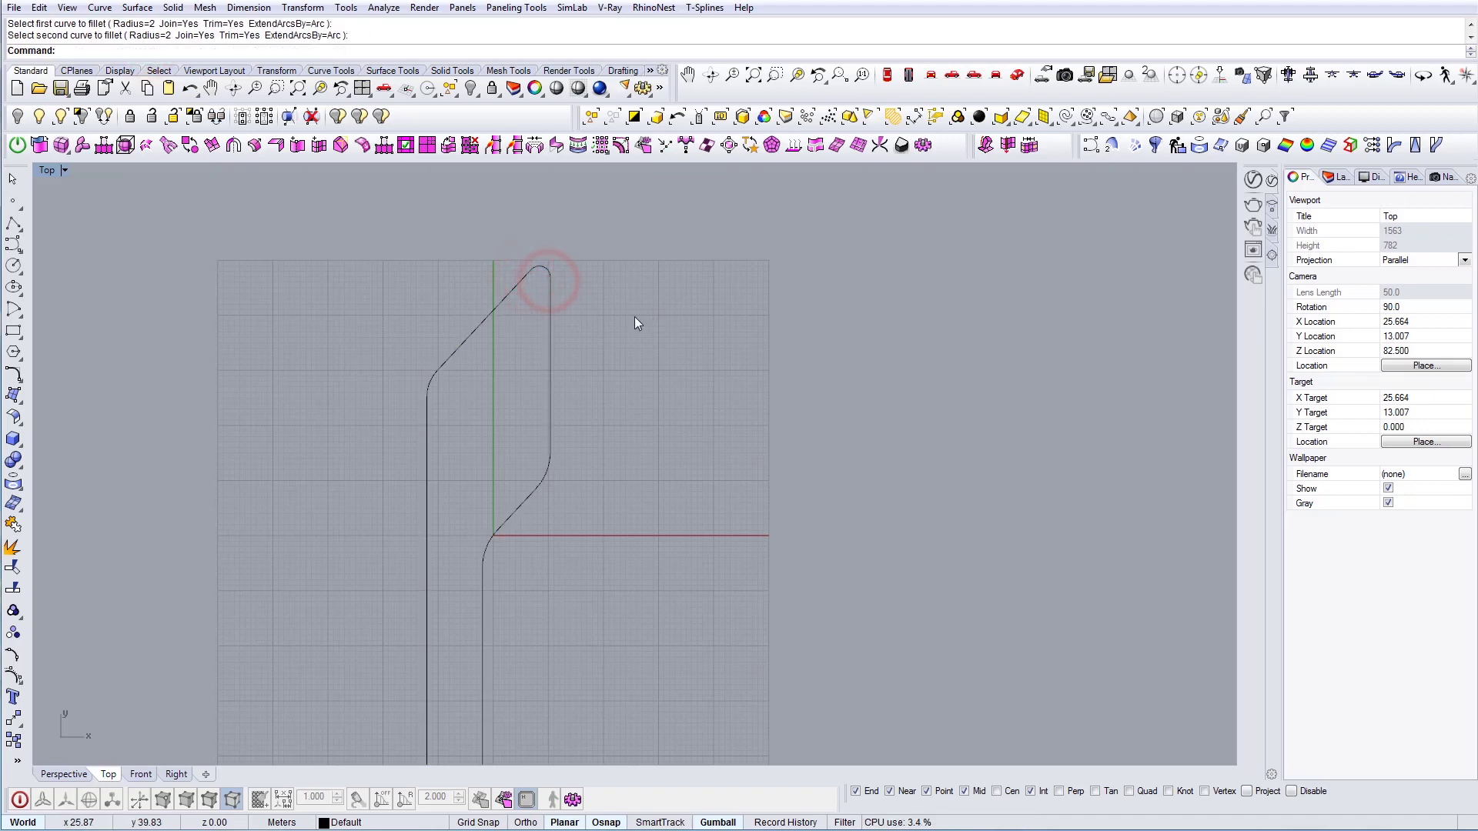
key(ctrl+z)
Fillet the outline's pointed upper tip with radius 1.5.
text(F)
key(Return)
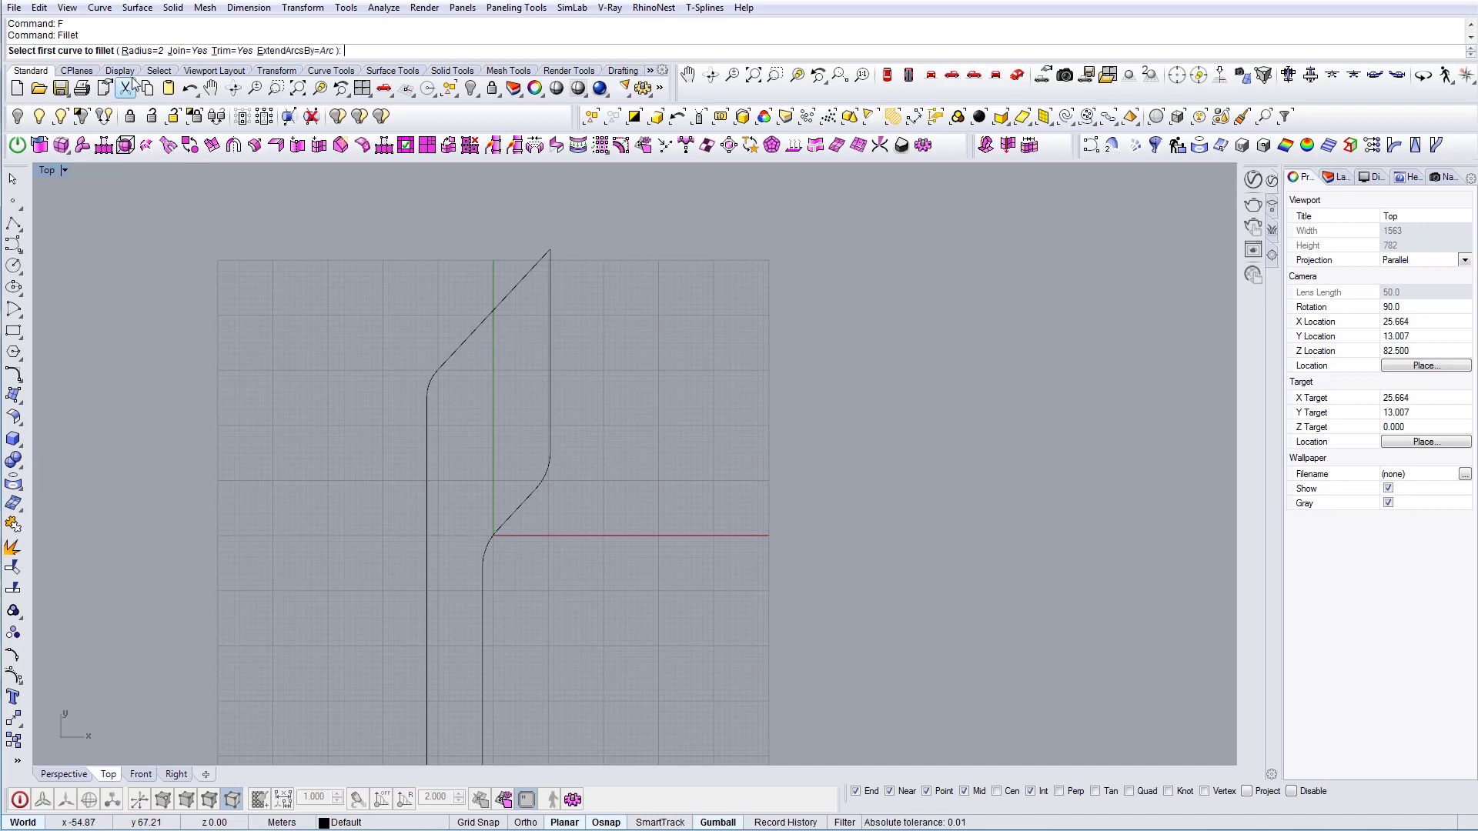
click(131, 52)
text(1.5)
key(Return)
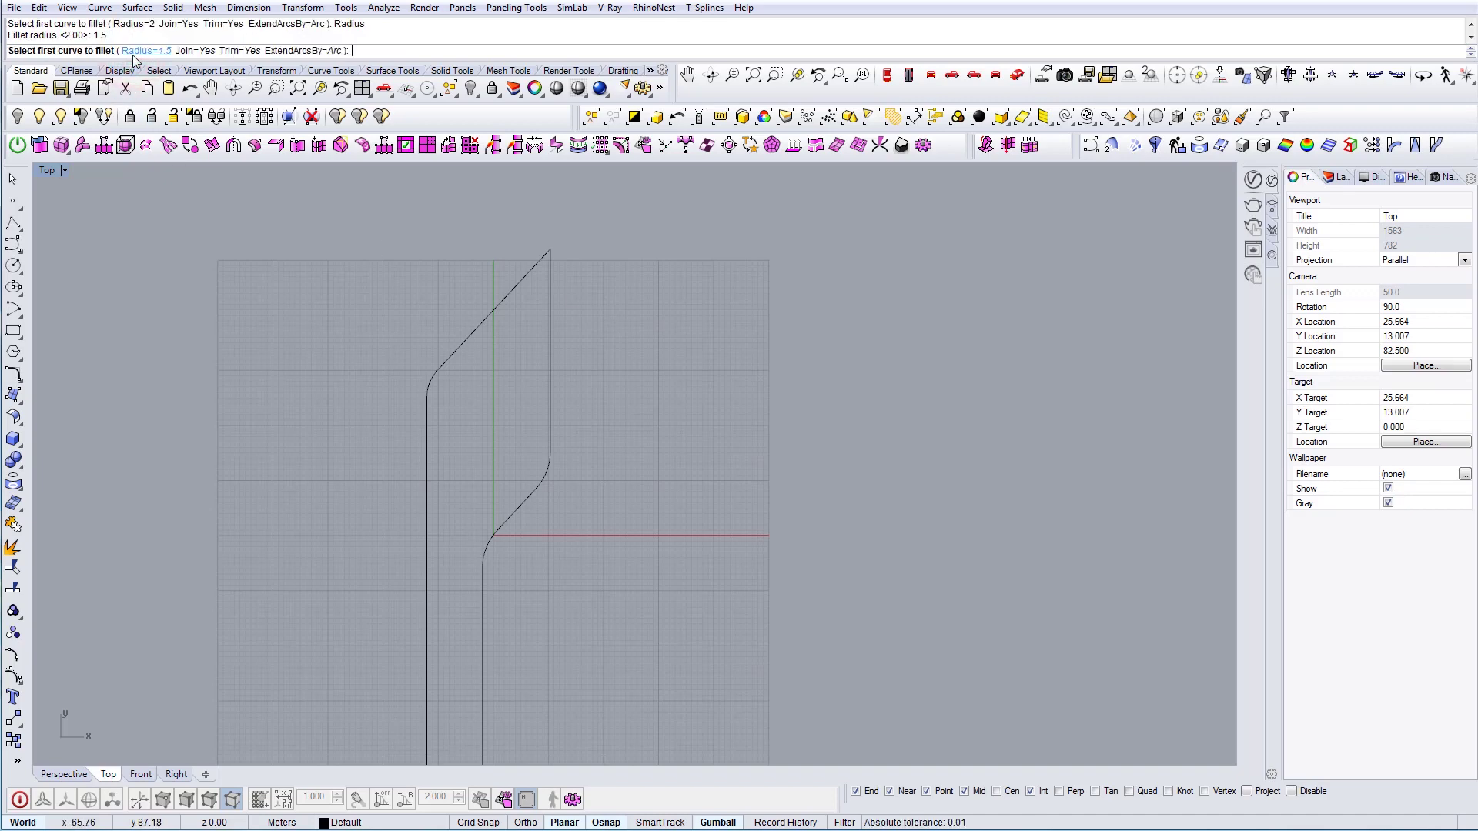
click(518, 279)
click(549, 280)
Shift the control points of the outline's right-hand S-bend slightly downward along the Y axis.
scroll(553, 306, down, 5)
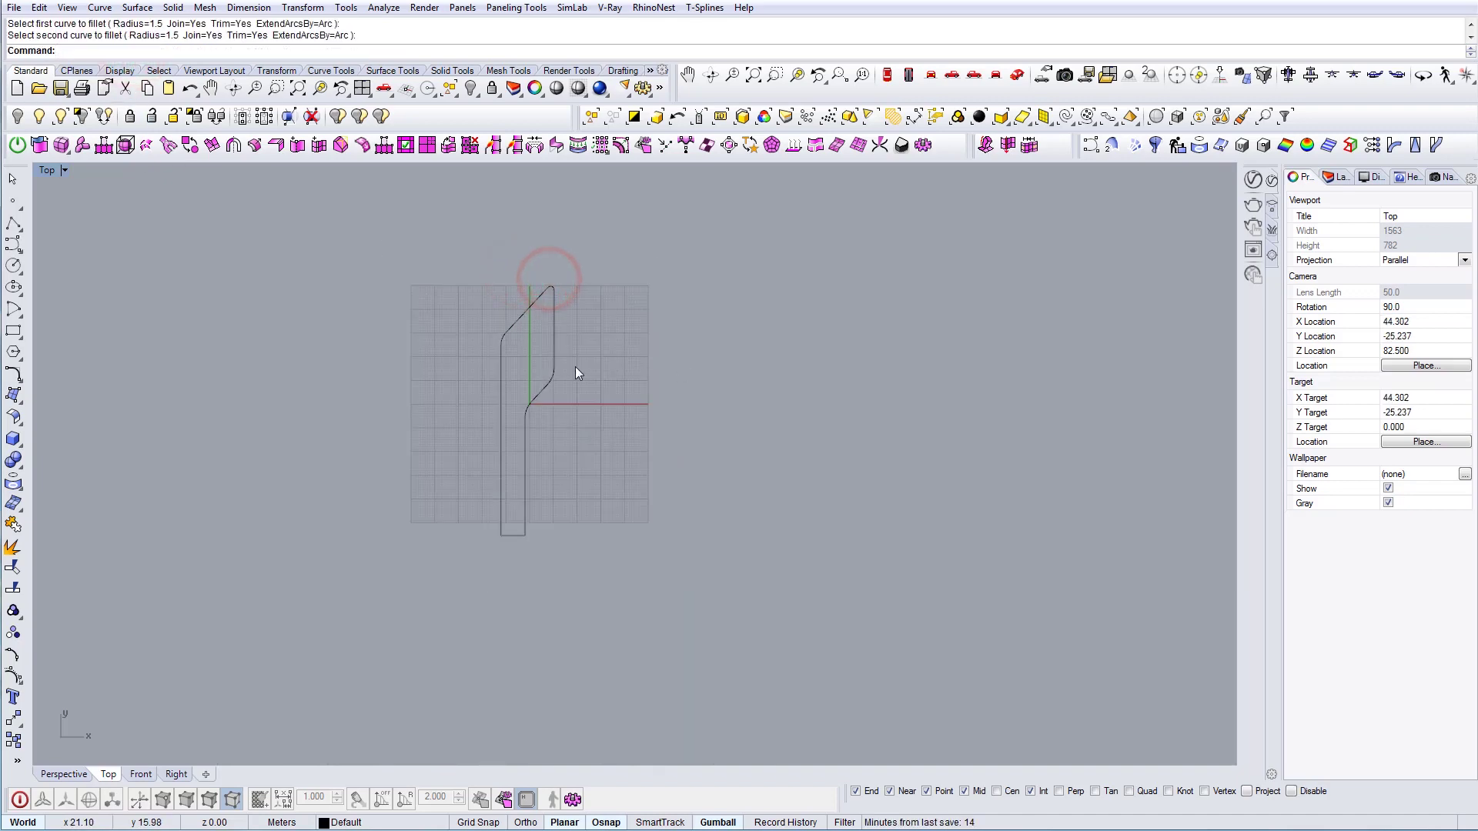
scroll(505, 333, up, 3)
drag(628, 496, 459, 372)
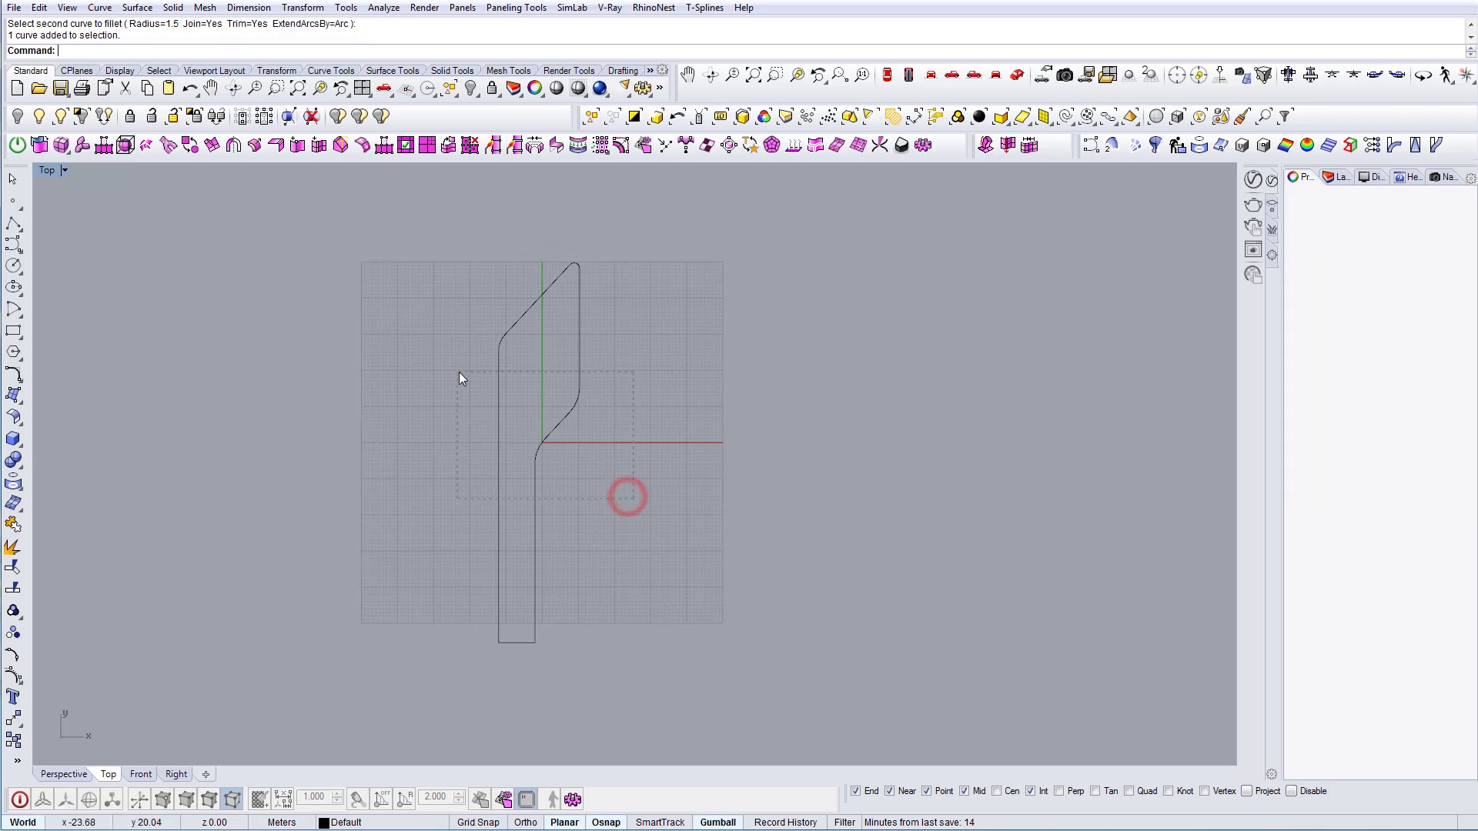
right_drag(610, 424, 581, 380)
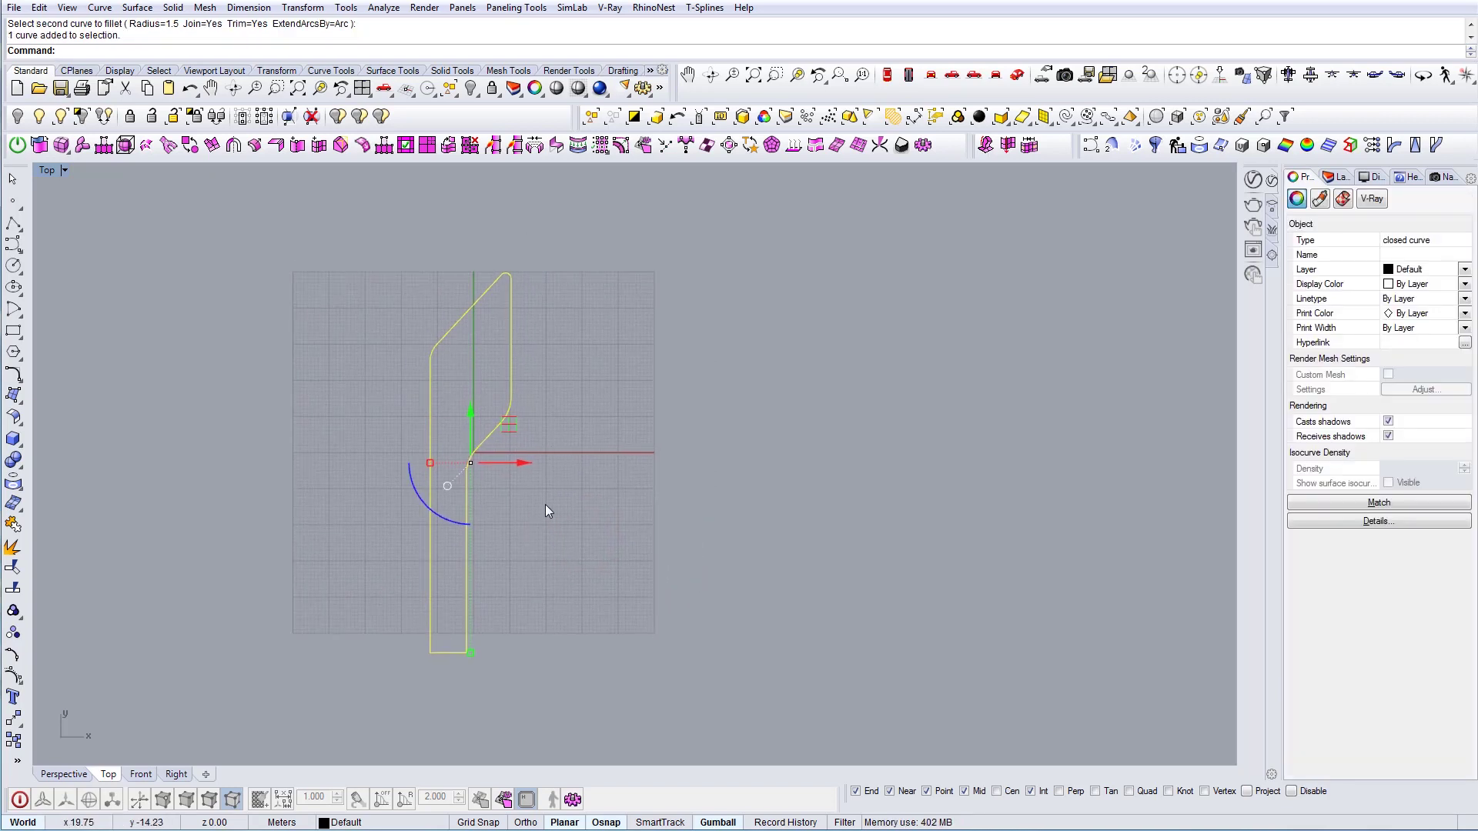
click(13, 675)
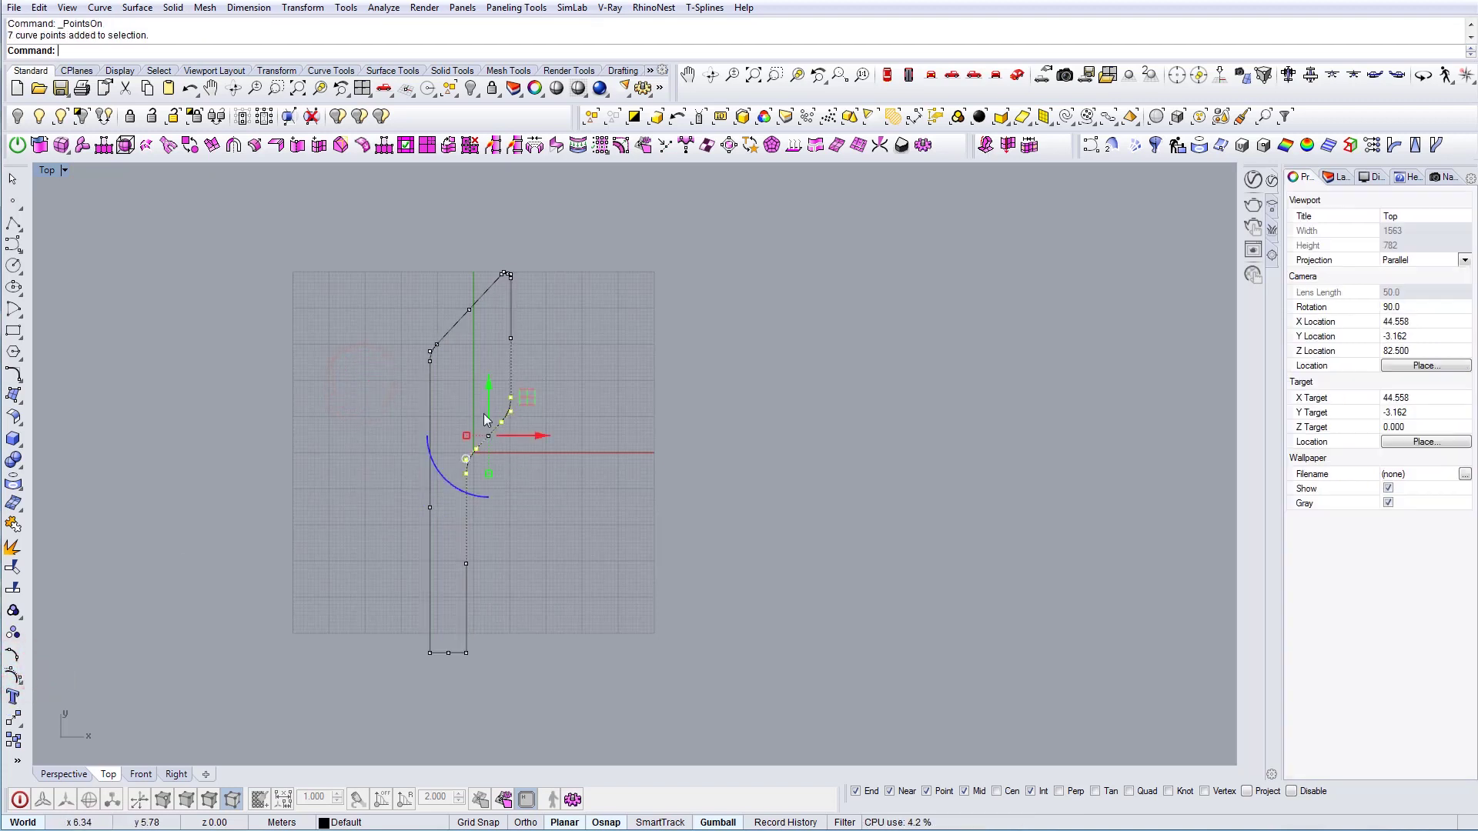
drag(489, 392, 491, 399)
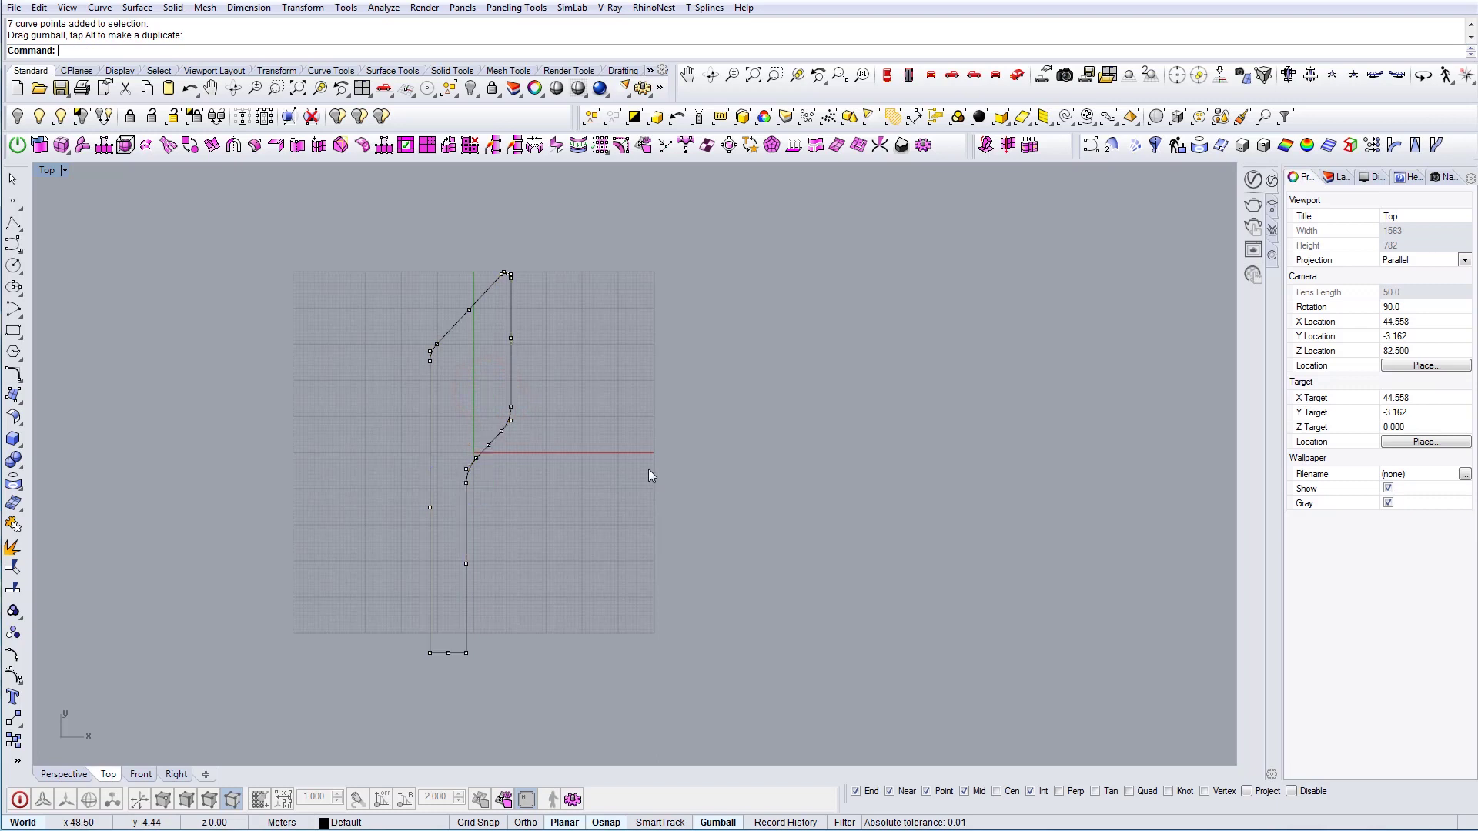
right_drag(500, 500, 404, 508)
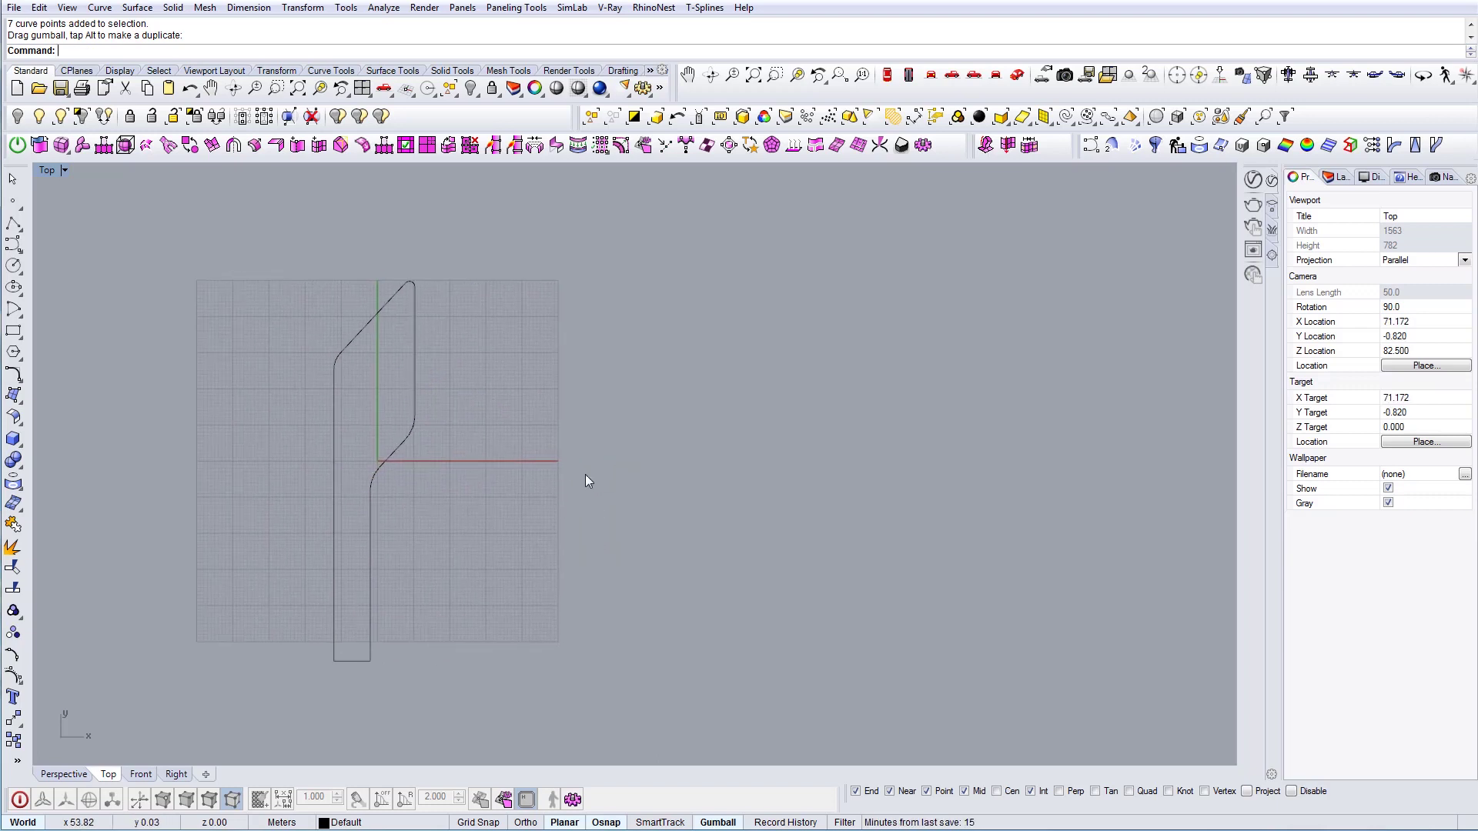
Create a planar surface from the closed outline and display the Top view as Shaded.
drag(350, 400, 350, 401)
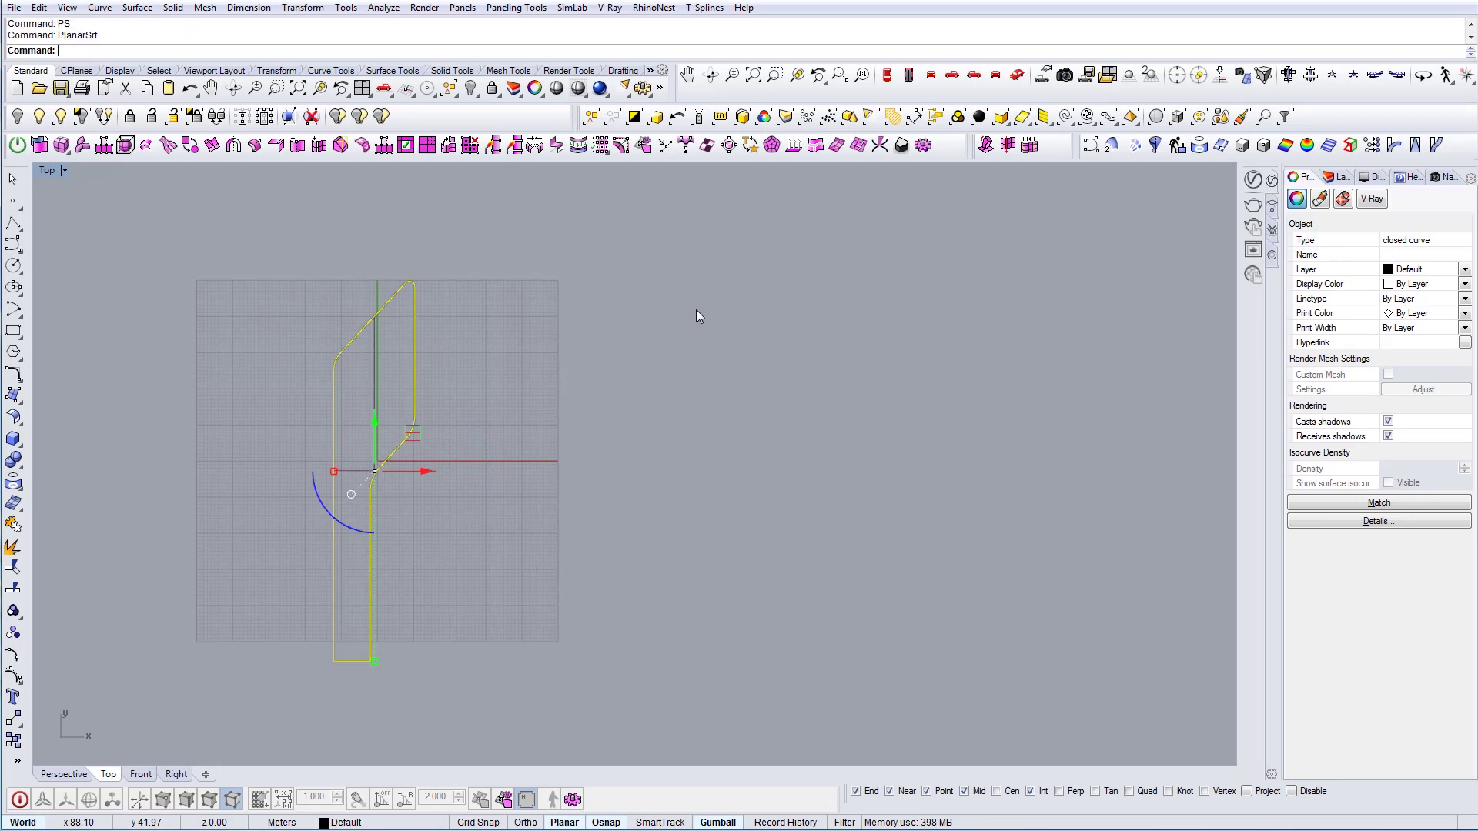
click(48, 170)
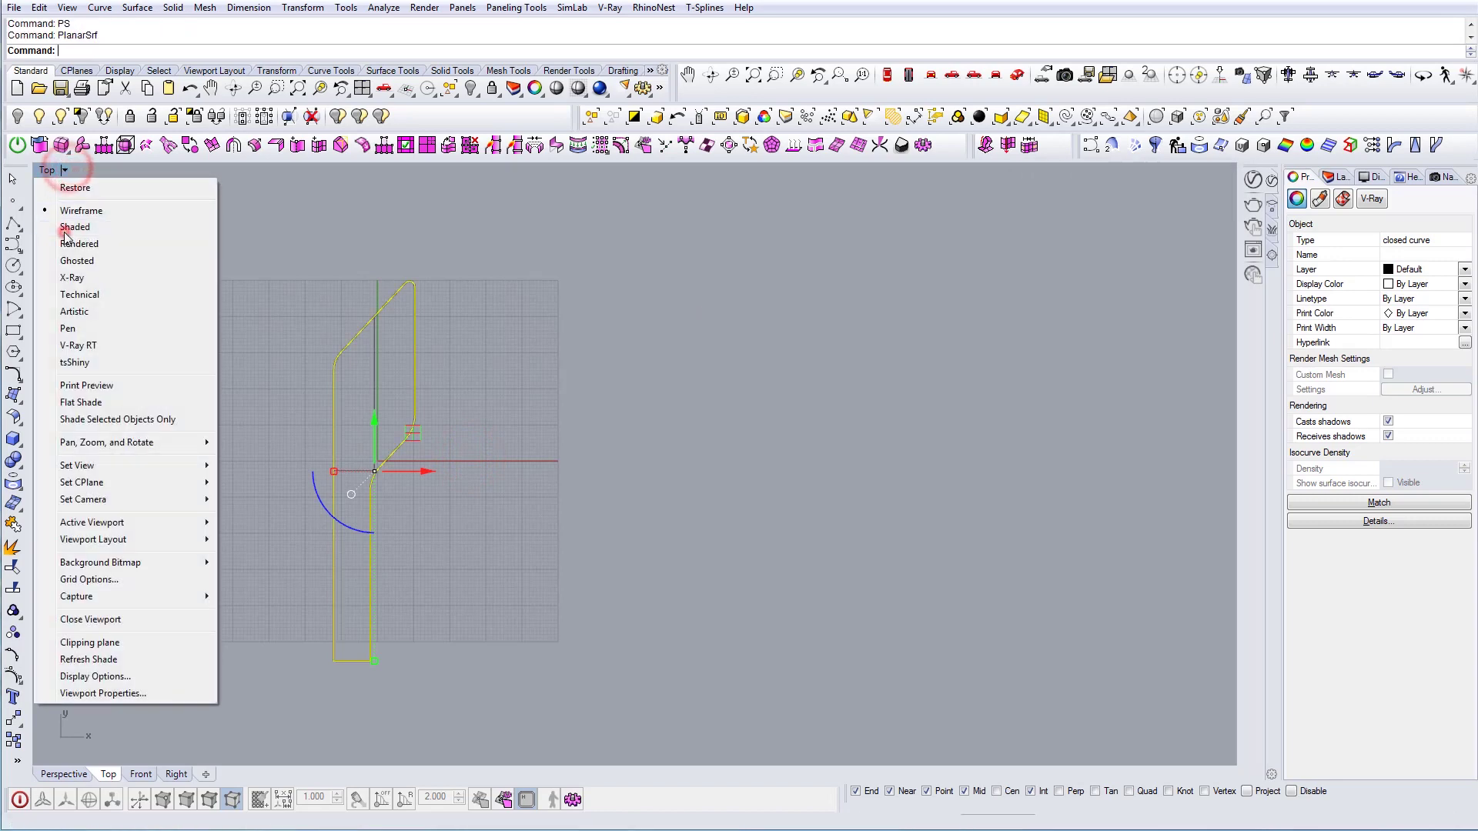
click(64, 231)
click(396, 349)
Rotate the planar surface upright about the X axis in the Perspective view.
click(1016, 75)
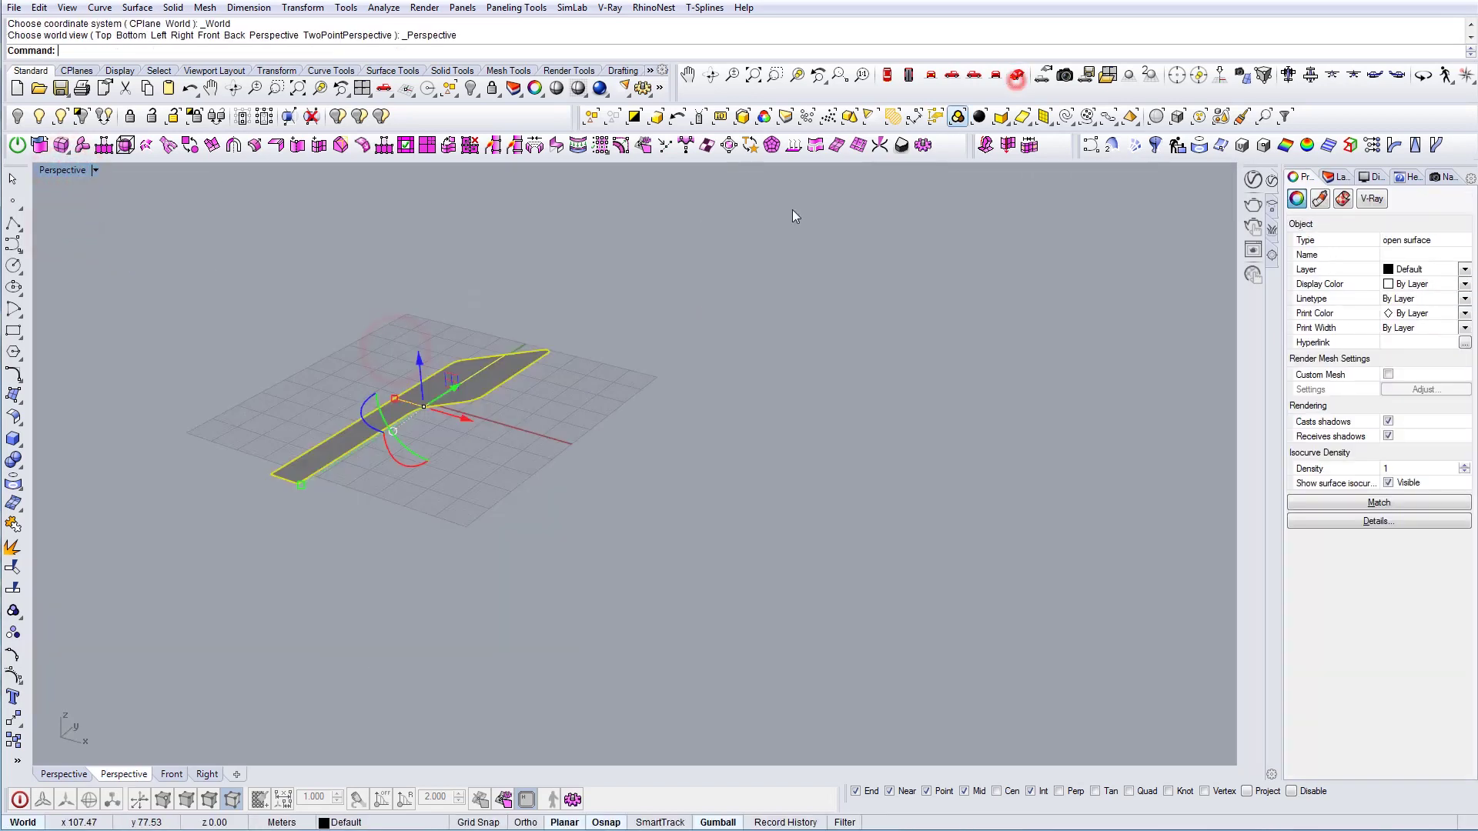
right_drag(487, 500, 537, 496)
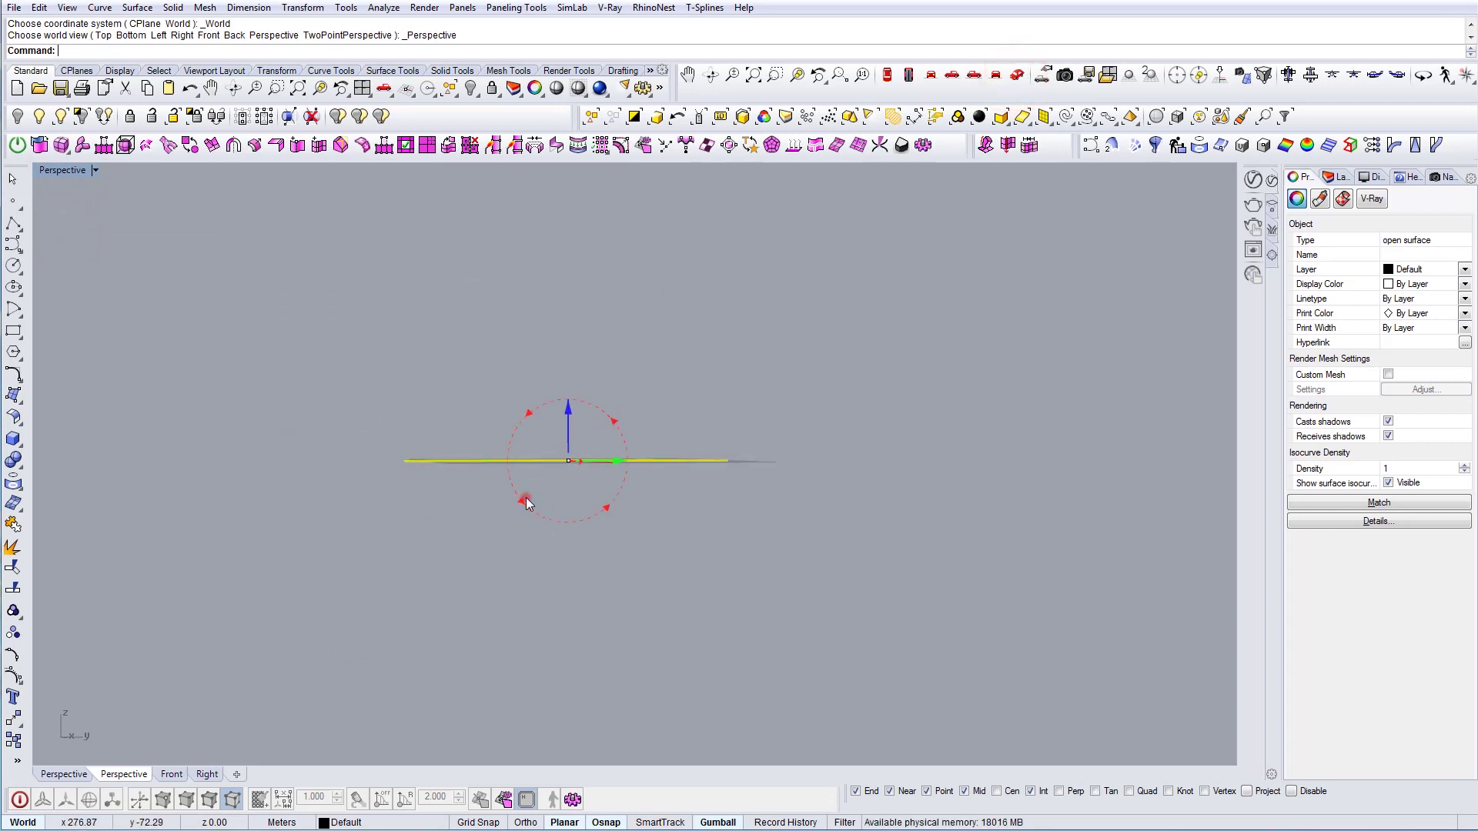
click(526, 499)
key(Return)
right_drag(570, 585, 565, 617)
Move the upright surface by its bottom corner on the stem's inner side to the origin 0,0,0.
text(m)
key(Return)
click(482, 601)
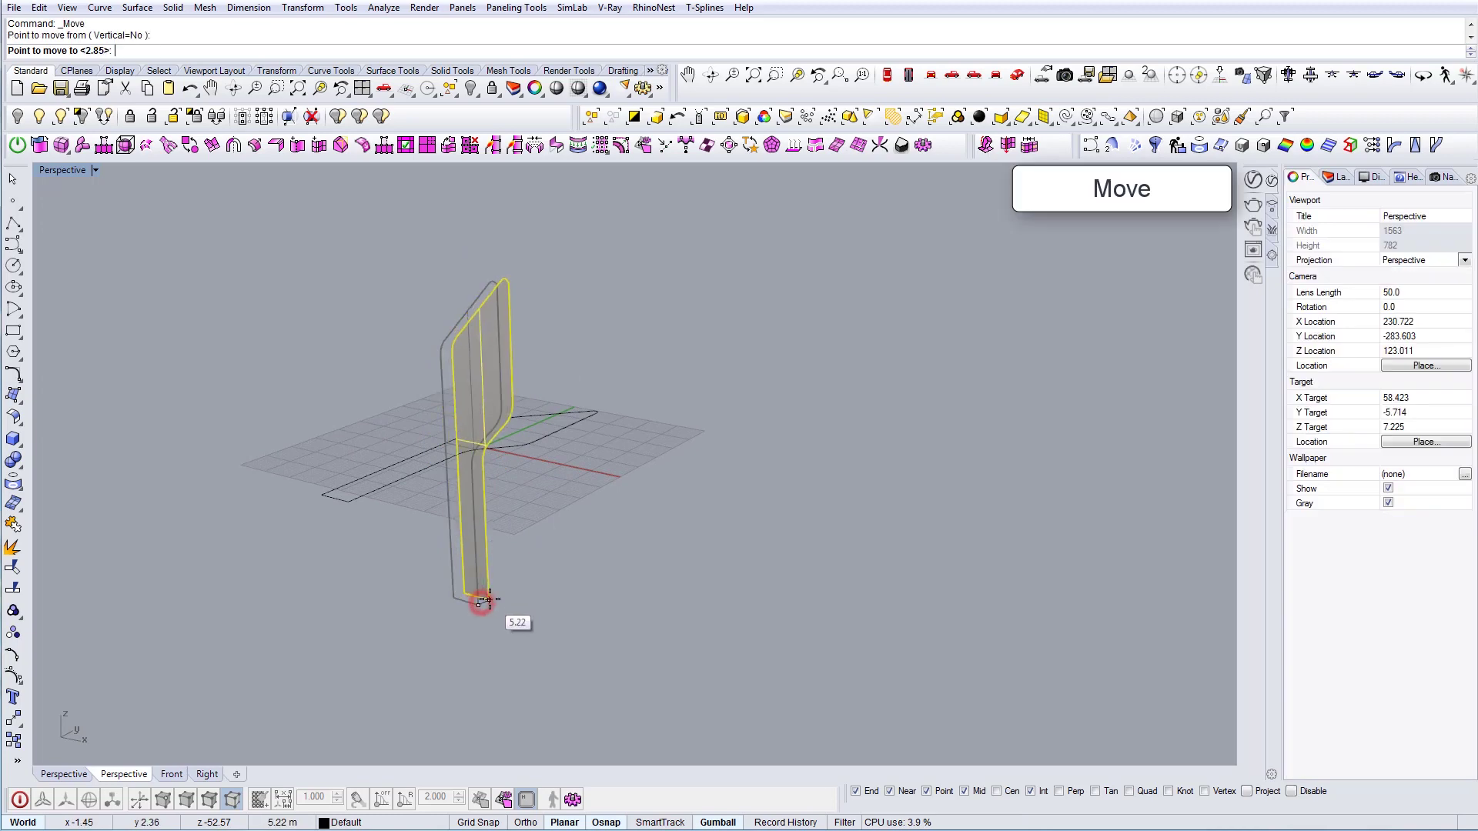
text(0,0,0)
key(Return)
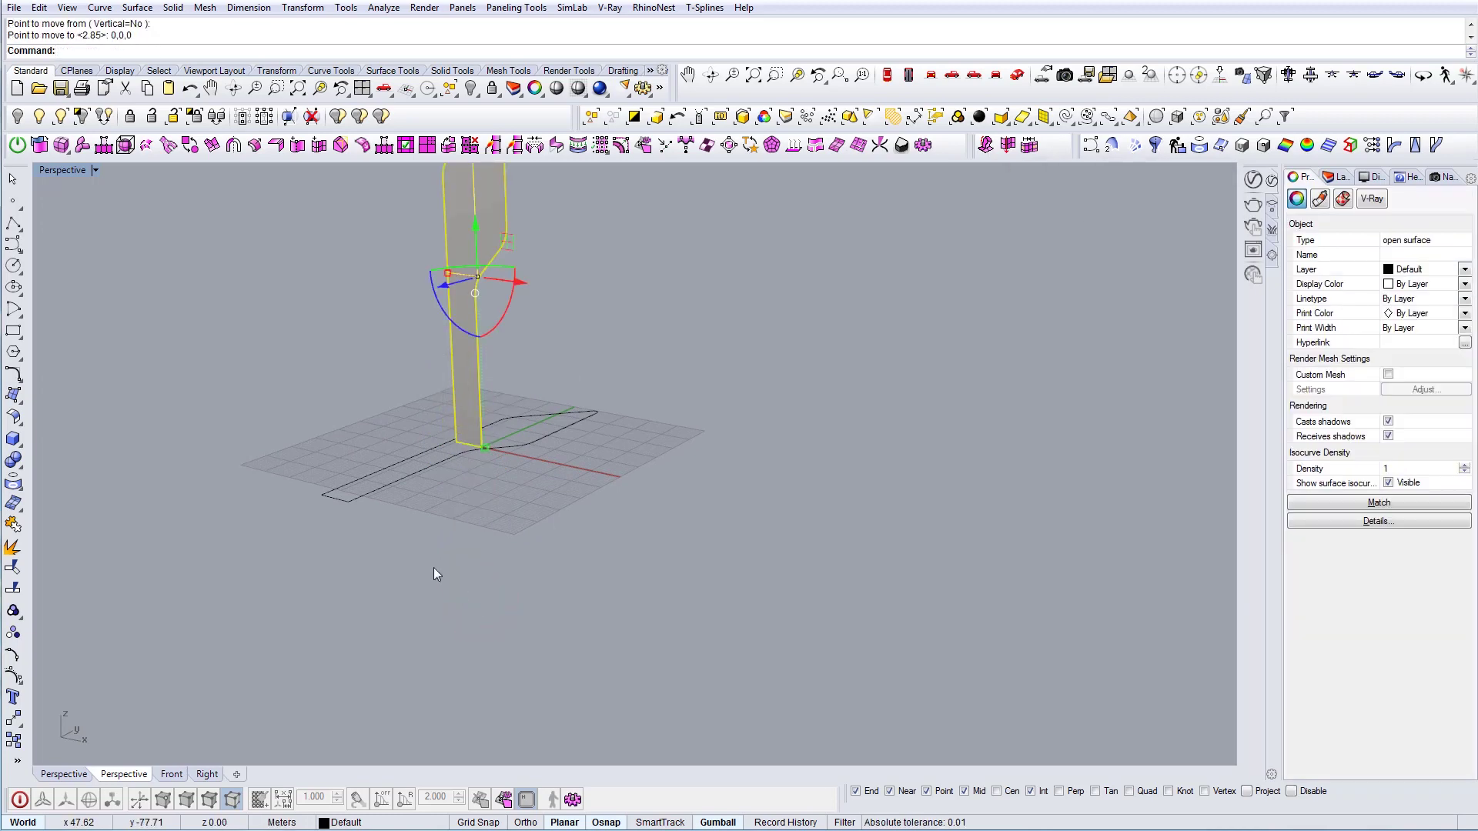
Delete the original flat outline curve lying on the ground plane.
click(346, 523)
shift+right_drag(205, 405, 255, 542)
drag(228, 518, 676, 718)
key(Delete)
shift+right_drag(569, 420, 559, 501)
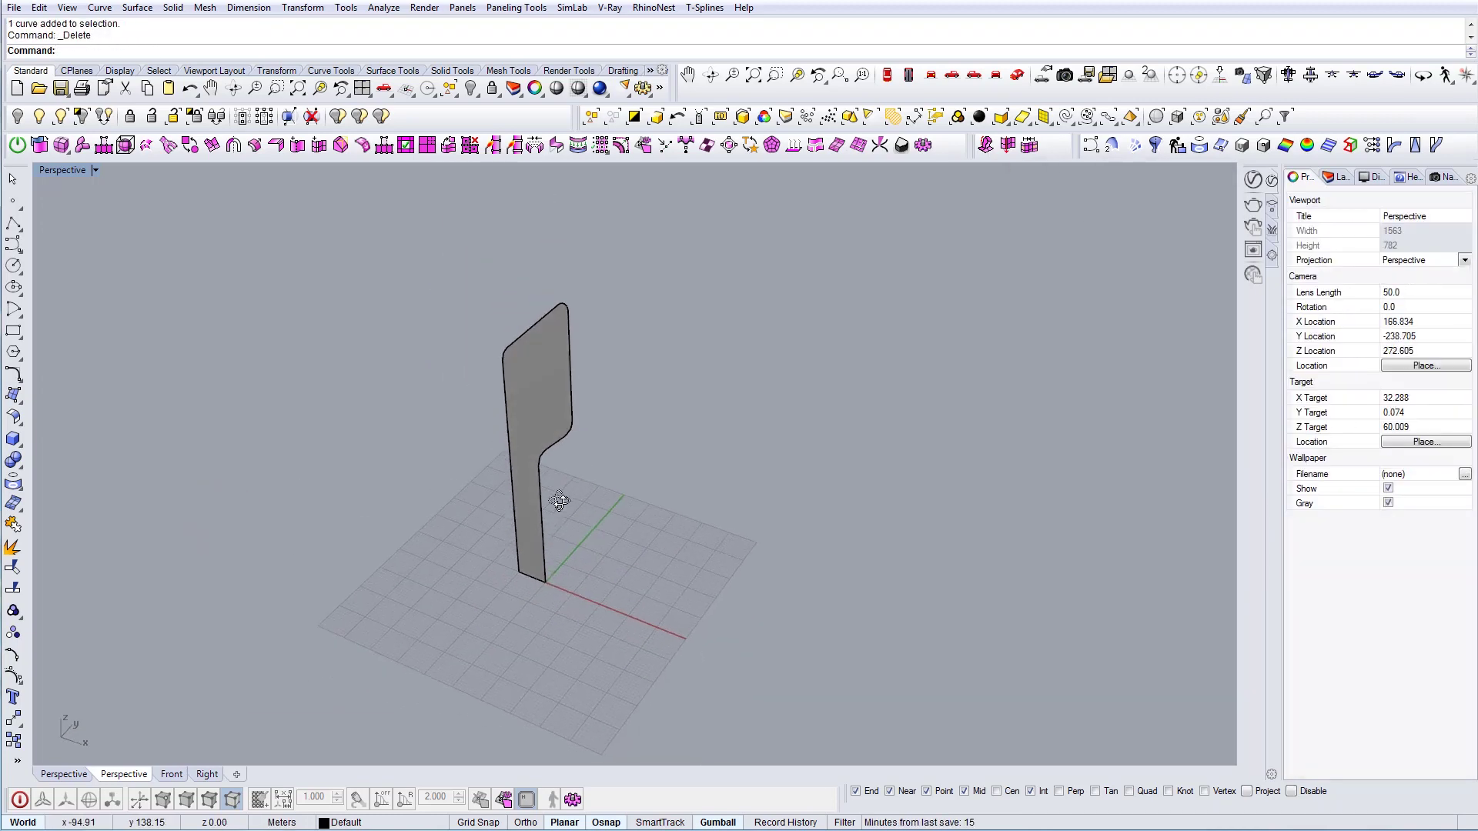
Copy the upright slab surface a short distance along the Y axis, perpendicular to its face.
scroll(562, 481, up, 6)
right_drag(658, 510, 506, 478)
click(567, 564)
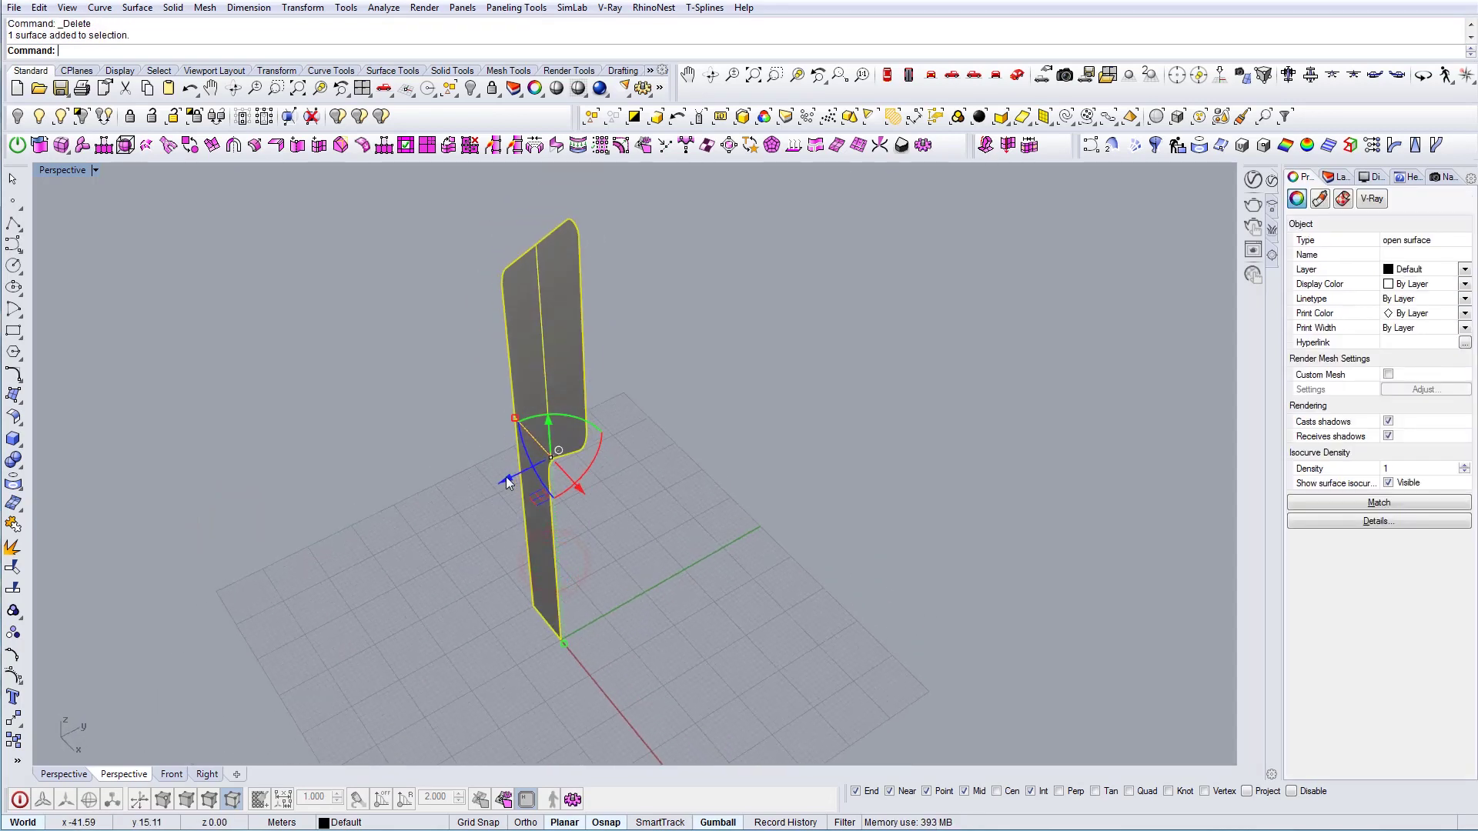
alt+drag(513, 475, 534, 466)
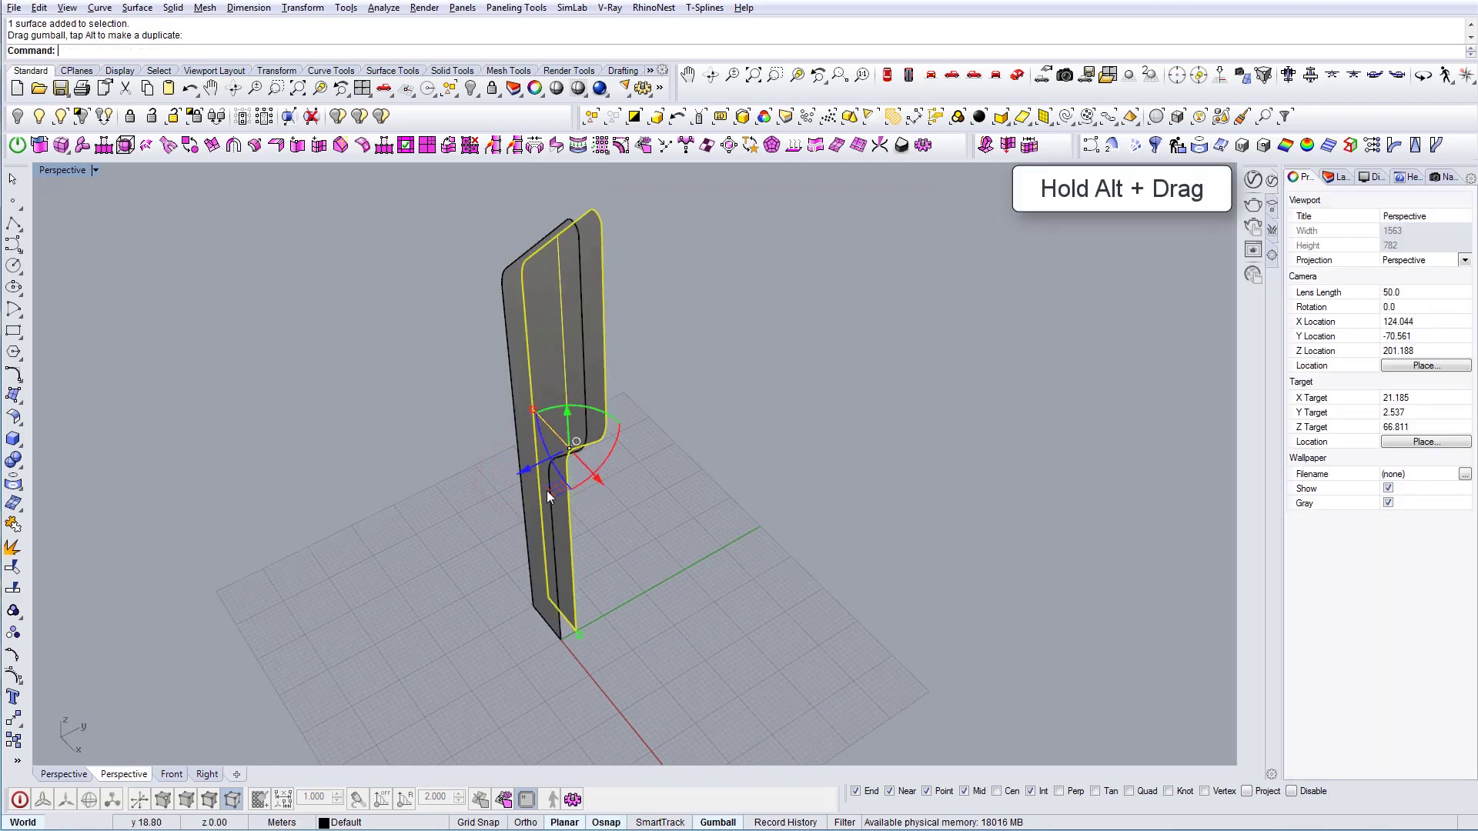
click(624, 539)
right_drag(635, 550, 727, 621)
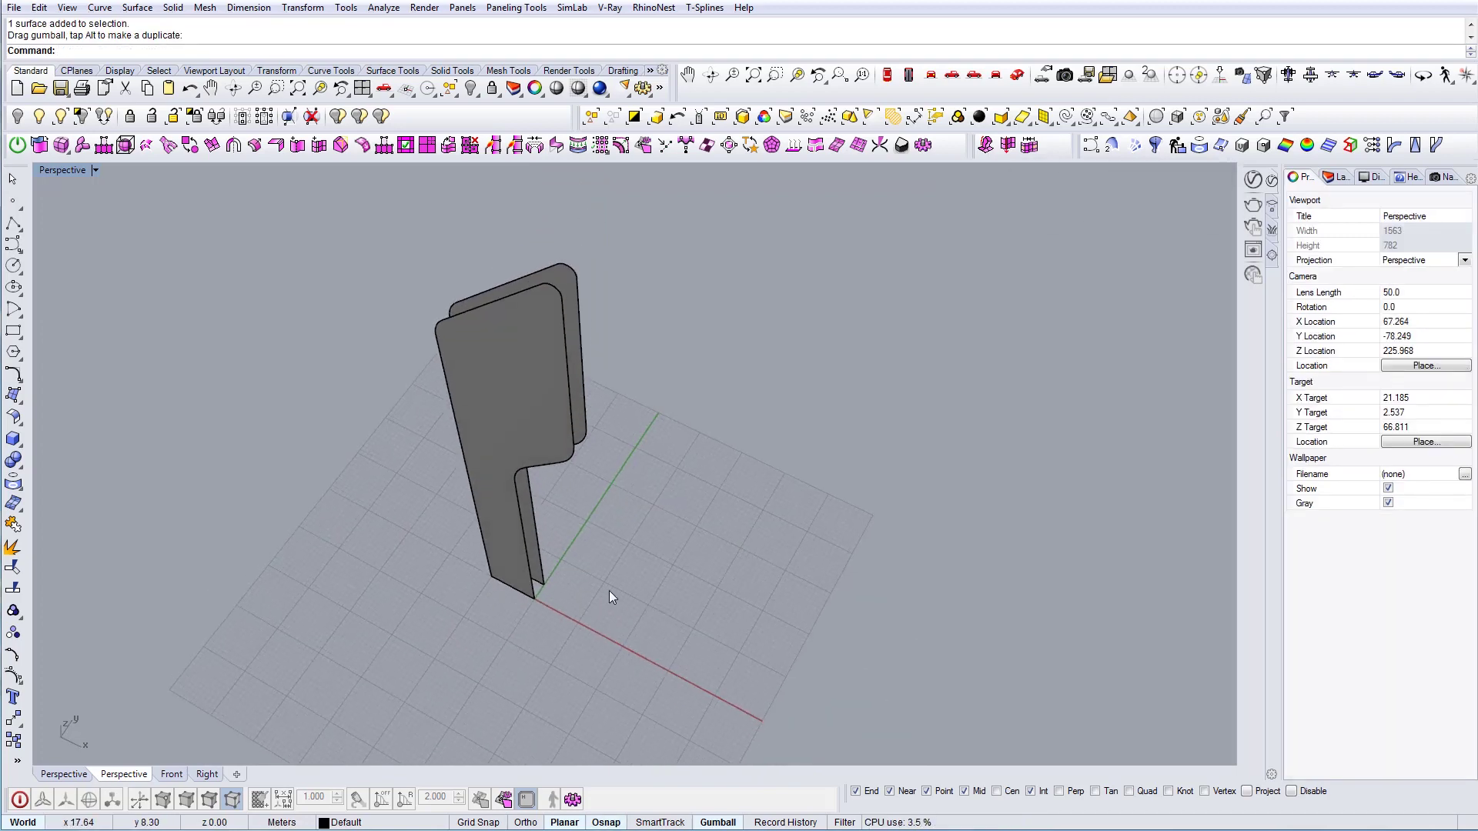
Rotate the copied surface slightly about its vertical axis relative to the original slab.
right_drag(608, 590, 578, 580)
click(551, 530)
right_drag(551, 529, 613, 377)
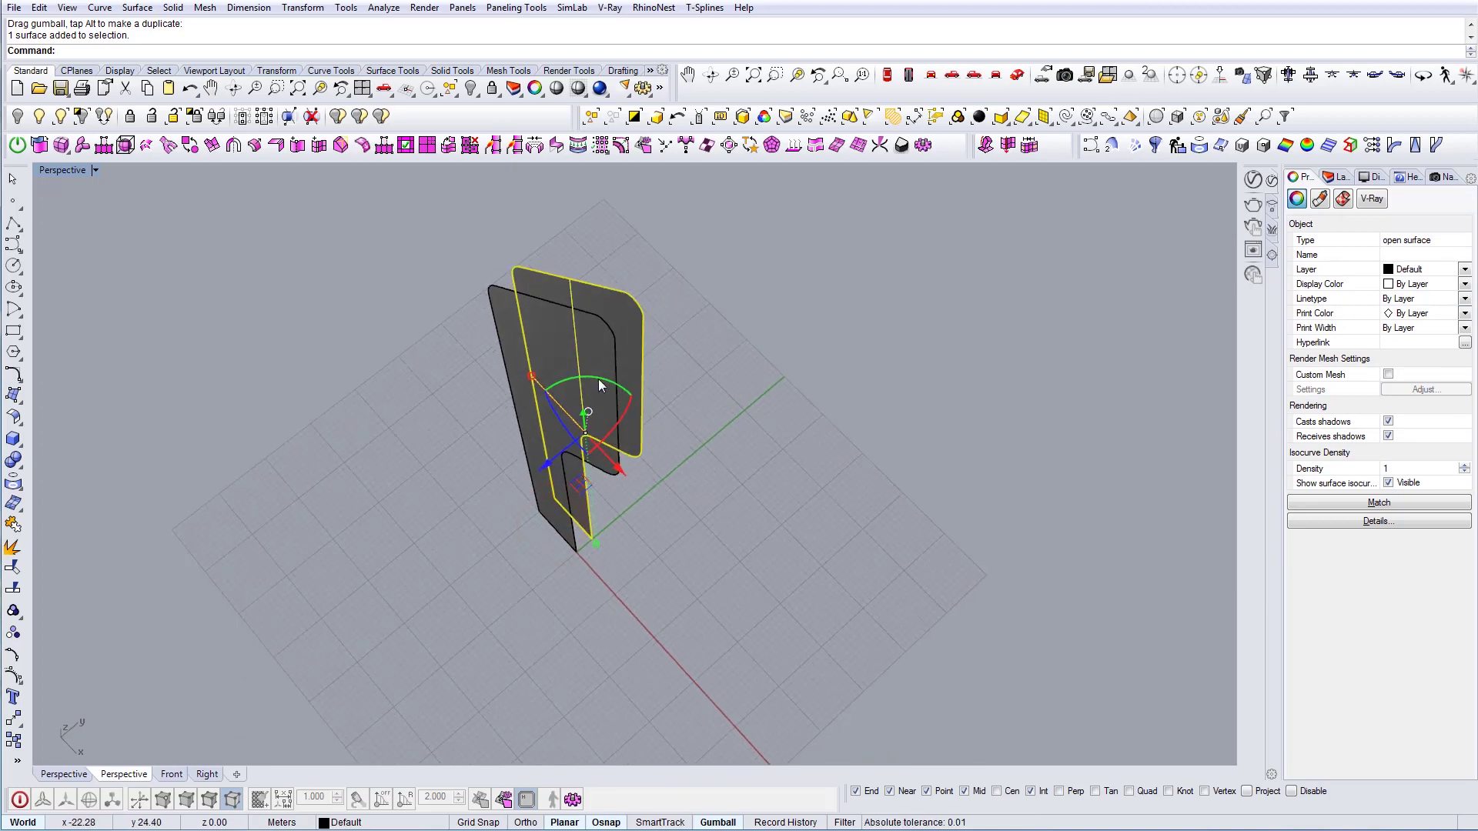
drag(599, 379, 614, 385)
right_drag(620, 505, 640, 412)
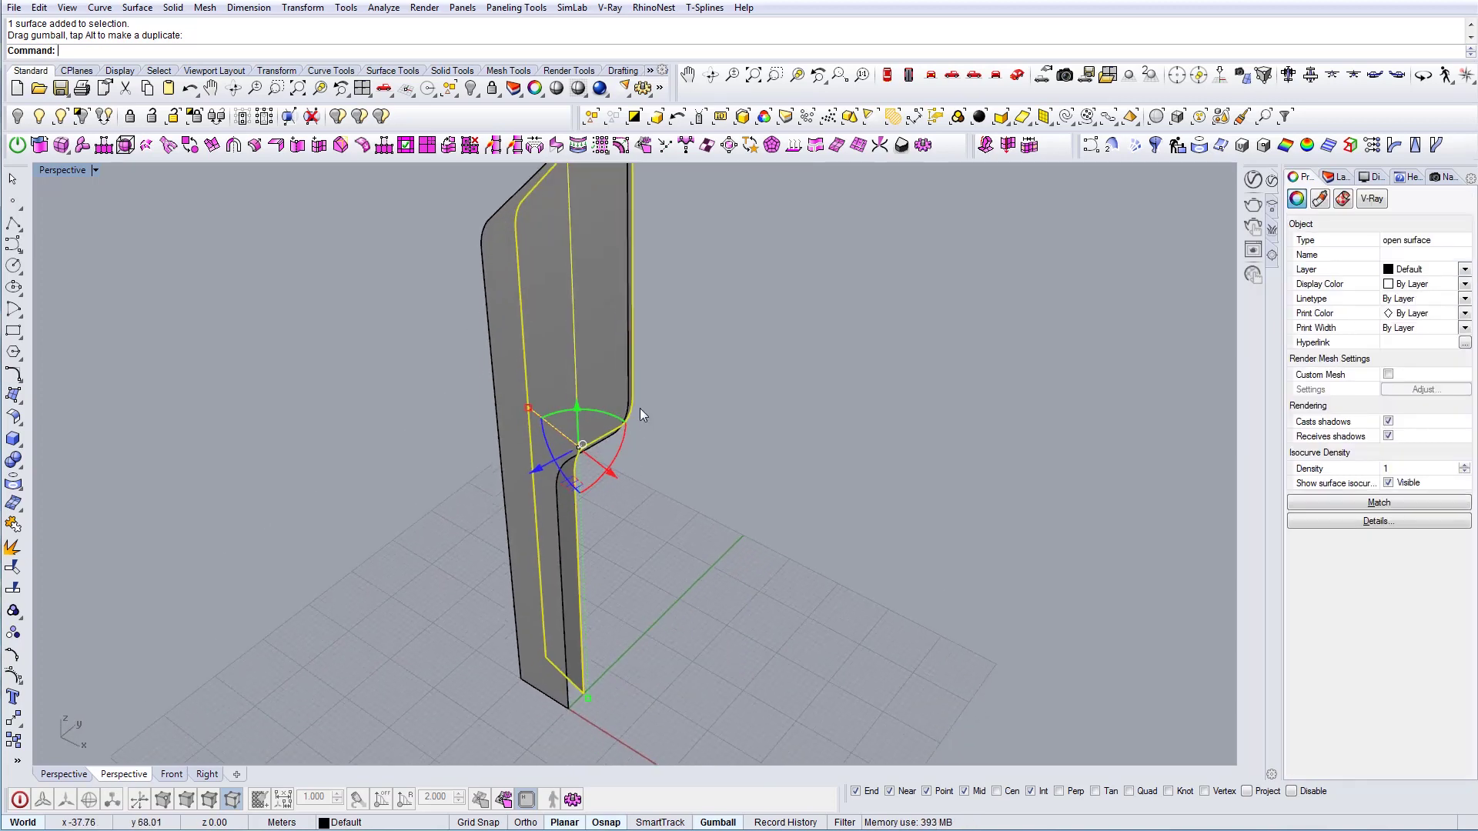
Turn on the solid edit points of the copied surface with SolidPtOn.
right_drag(807, 513, 524, 531)
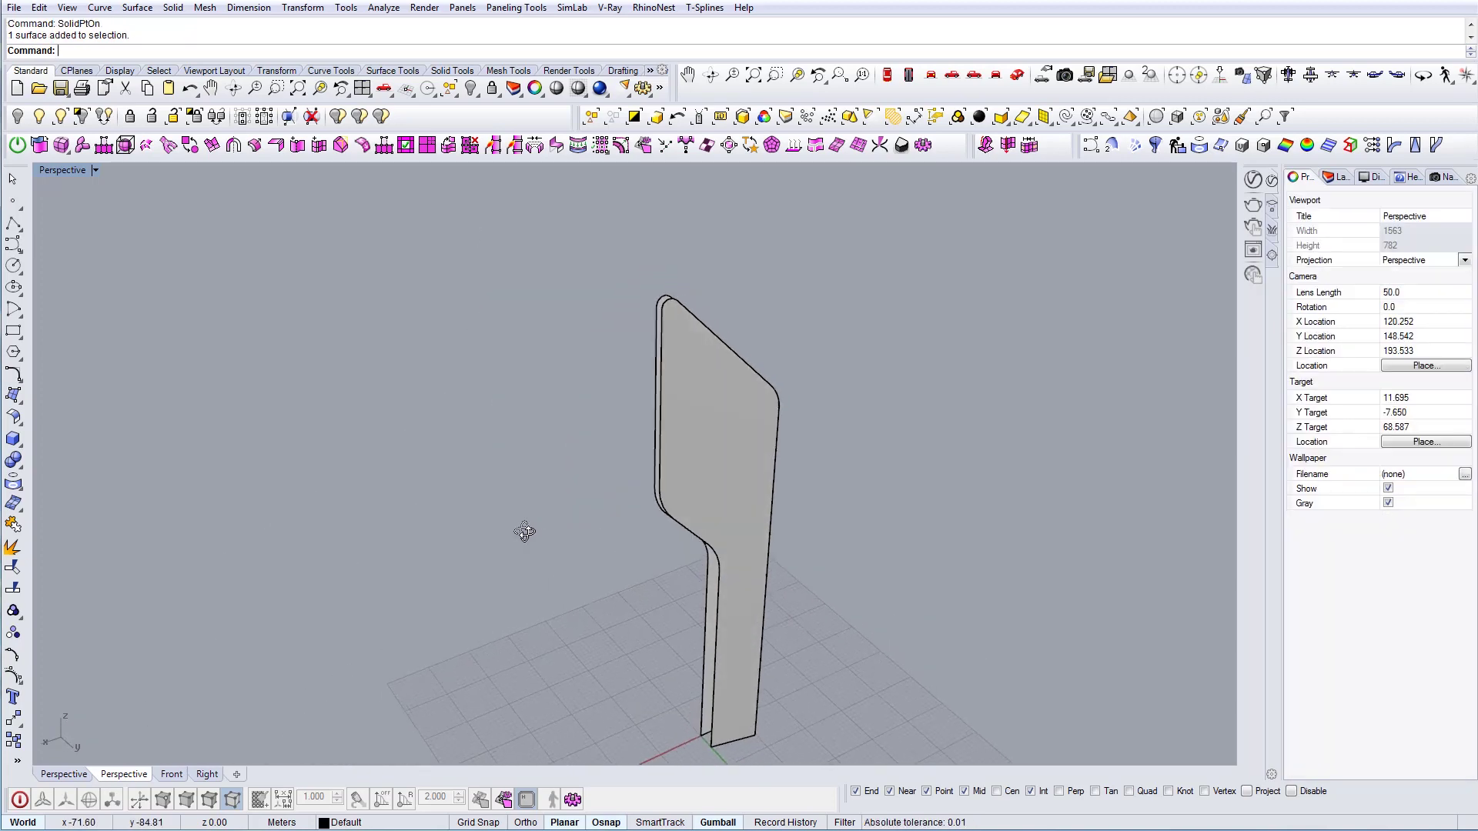
click(742, 491)
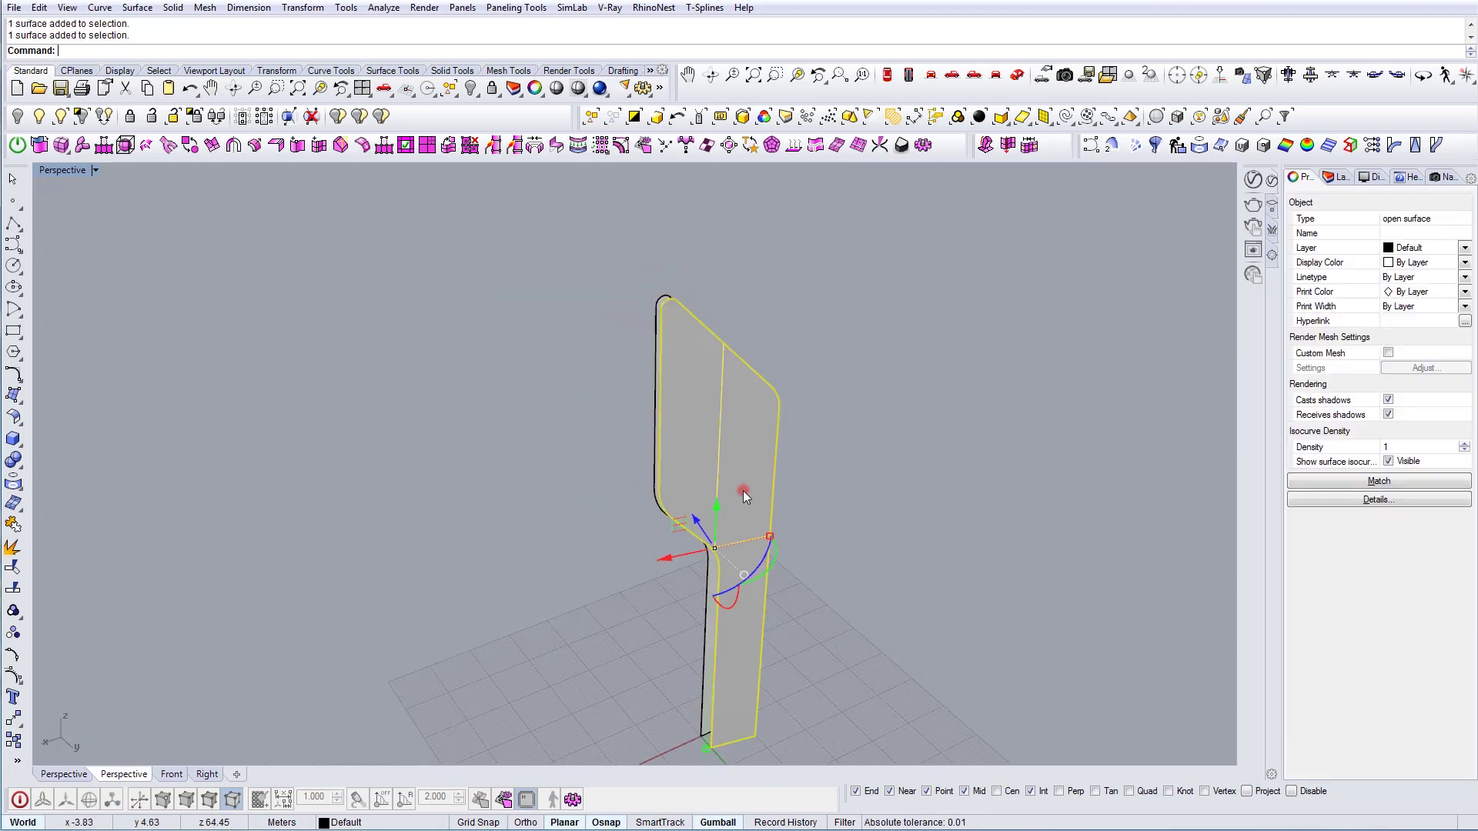
key(Escape)
mouse_move(742, 491)
right_down()
mouse_move(731, 483)
mouse_move(779, 495)
mouse_move(666, 488)
mouse_move(528, 511)
mouse_move(691, 524)
mouse_move(756, 506)
right_up()
click(756, 506)
right_drag(560, 548, 744, 589)
right_drag(758, 460, 632, 471)
click(774, 400)
click(680, 471)
shift+right_drag(647, 529, 593, 534)
scroll(576, 428, down, 4)
text(SO)
key(Return)
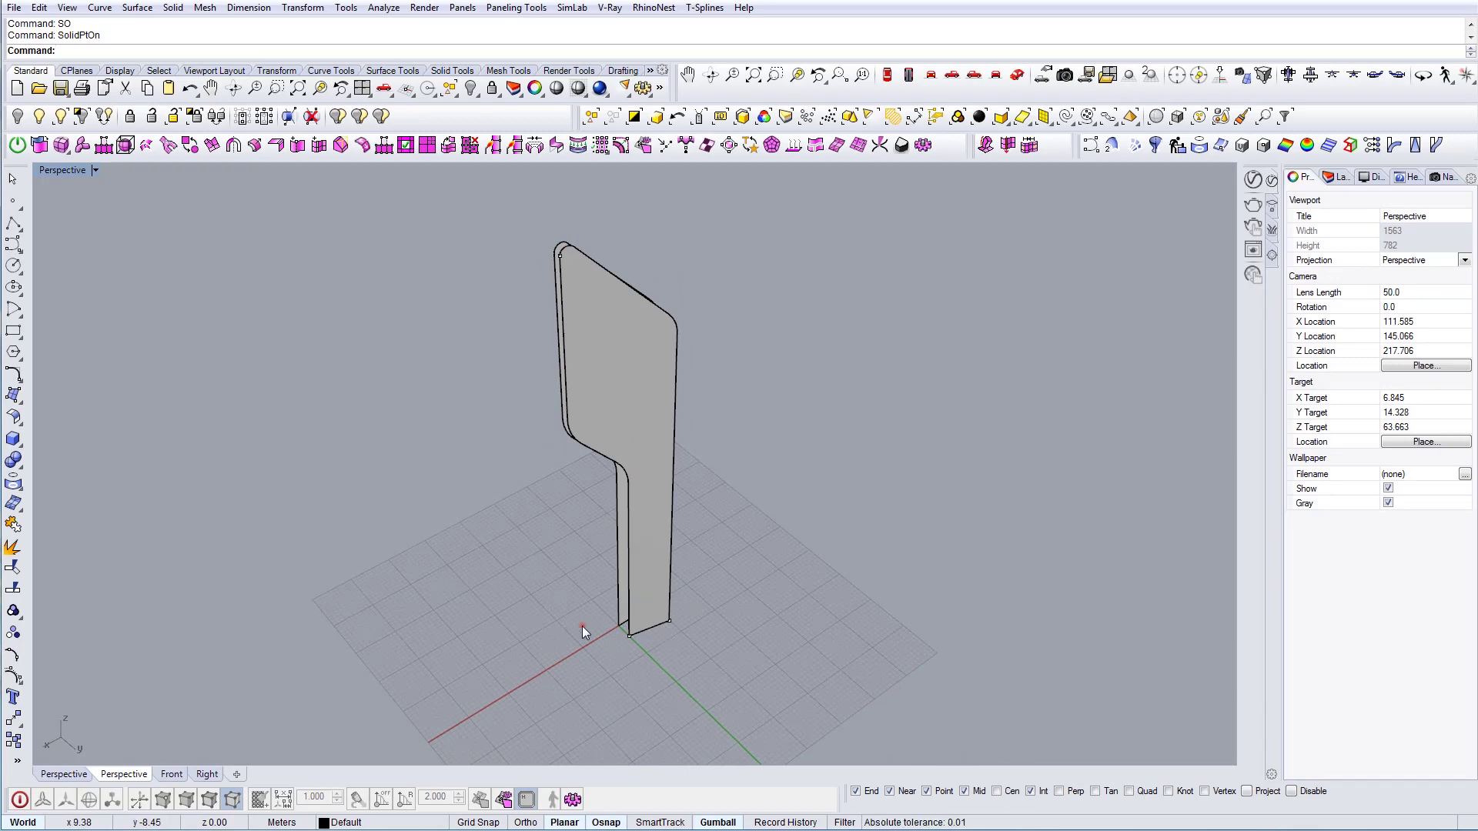
Try to move the edit points at the copied surface's upper tip sideways along X and undo the move.
drag(582, 626, 648, 660)
drag(527, 236, 576, 290)
right_drag(576, 290, 543, 310)
drag(504, 245, 505, 245)
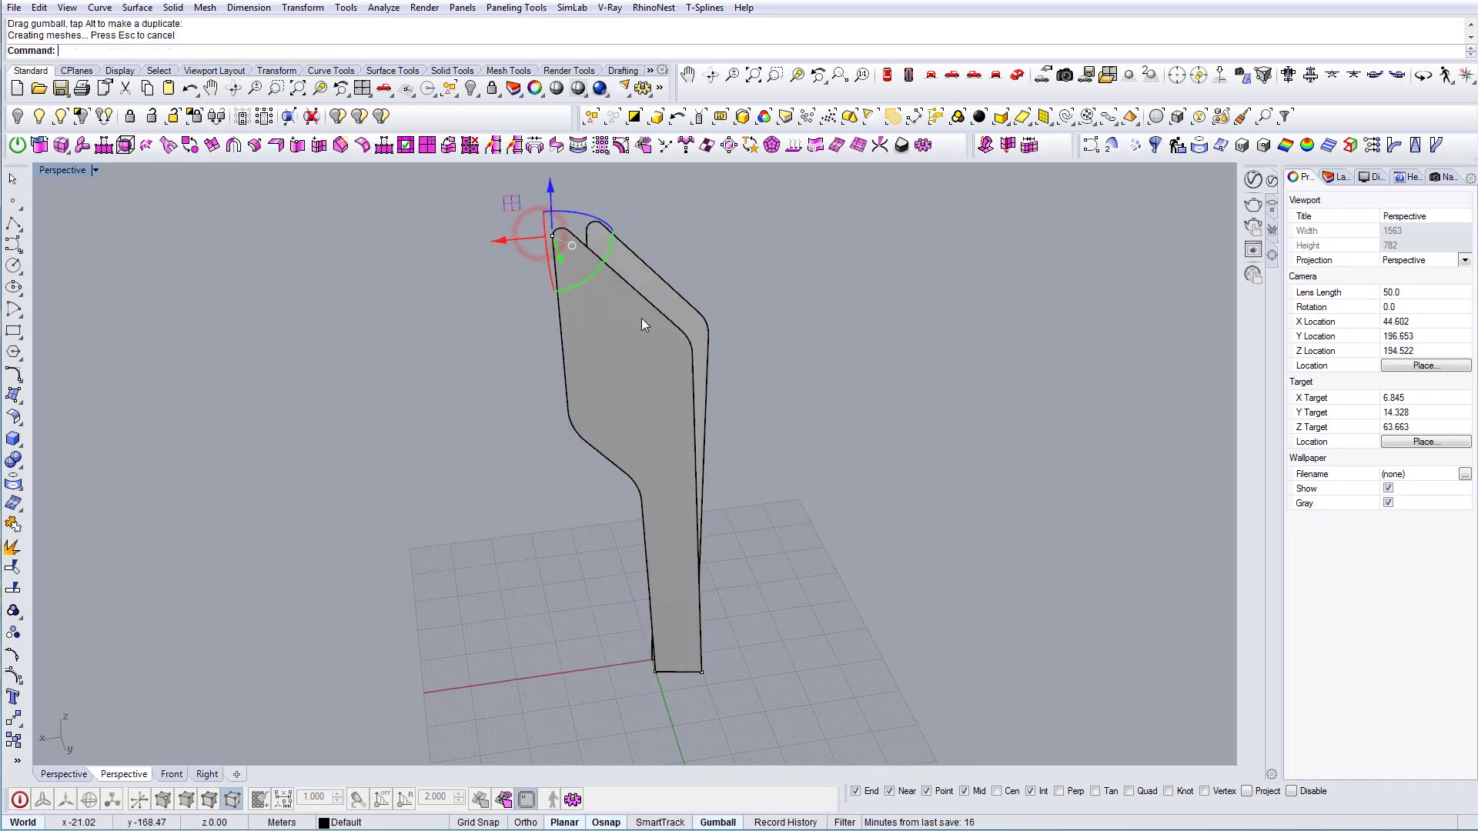
right_drag(559, 445, 670, 493)
key(ctrl+z)
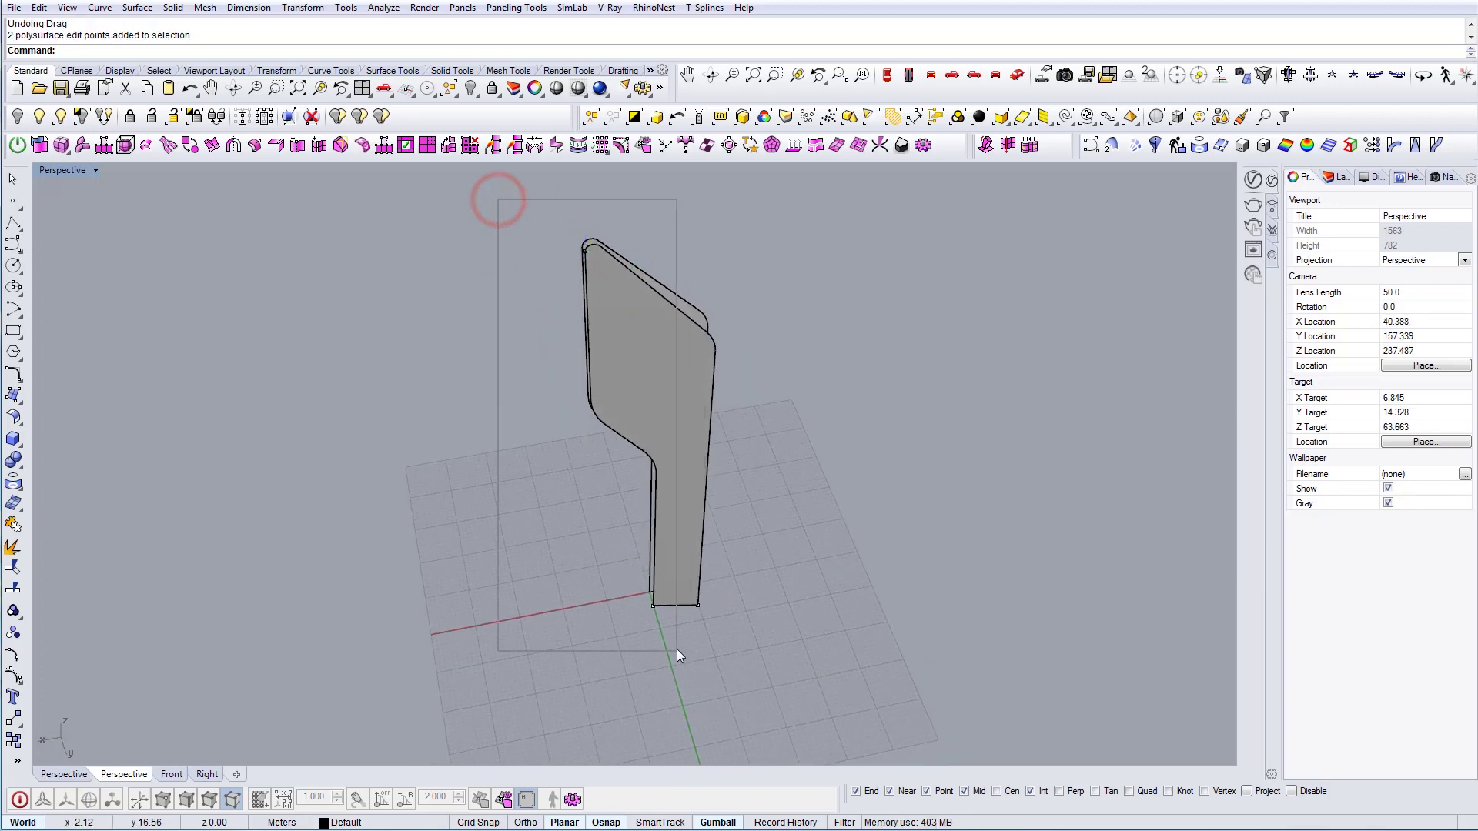
Try to move the edit points along the copied surface's inner side along X and undo the move.
drag(579, 468, 542, 474)
right_drag(542, 475, 579, 389)
key(ctrl+z)
scroll(640, 410, up, 3)
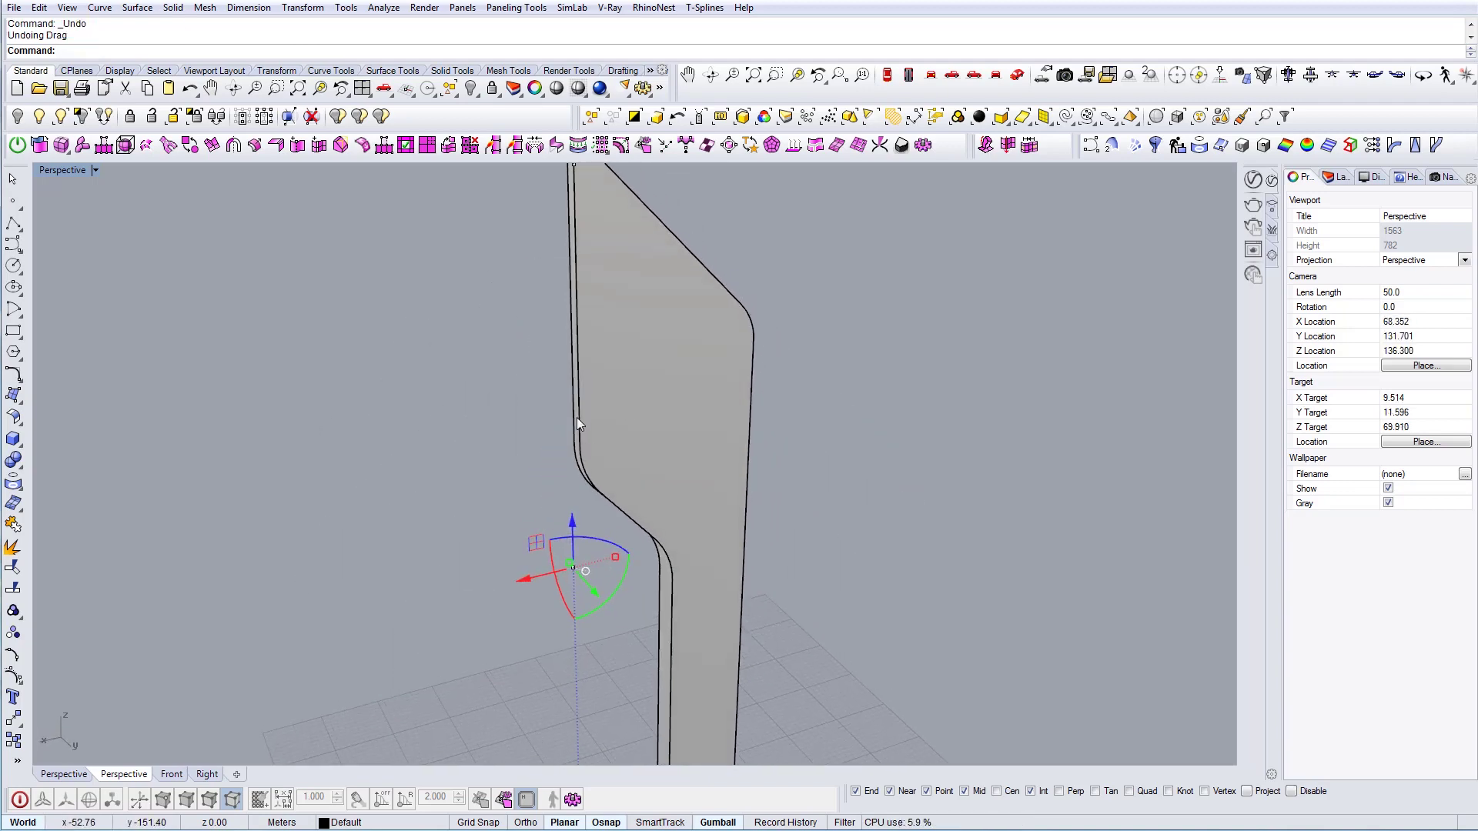
key(Escape)
Duplicate the border of the copied slab surface as a closed curve.
scroll(589, 515, down, 5)
mouse_move(589, 516)
right_down()
mouse_move(619, 514)
mouse_move(608, 537)
right_up()
scroll(599, 459, up, 5)
click(613, 482)
text(DupBorder)
key(Return)
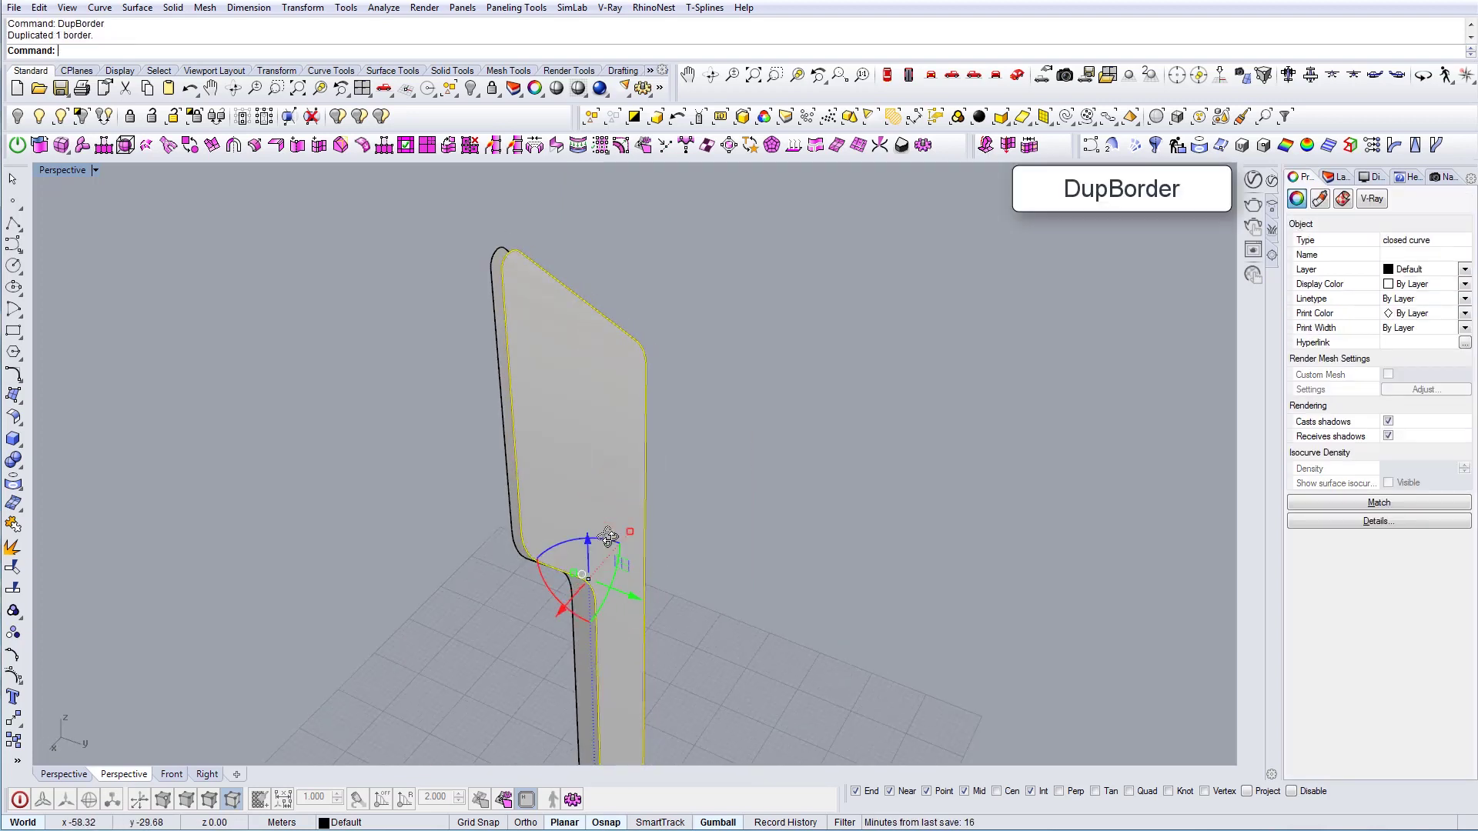
Delete the copied surface, leaving its border curve beside the original slab.
key(Escape)
click(569, 485)
key(Delete)
key(Escape)
right_drag(570, 487, 438, 582)
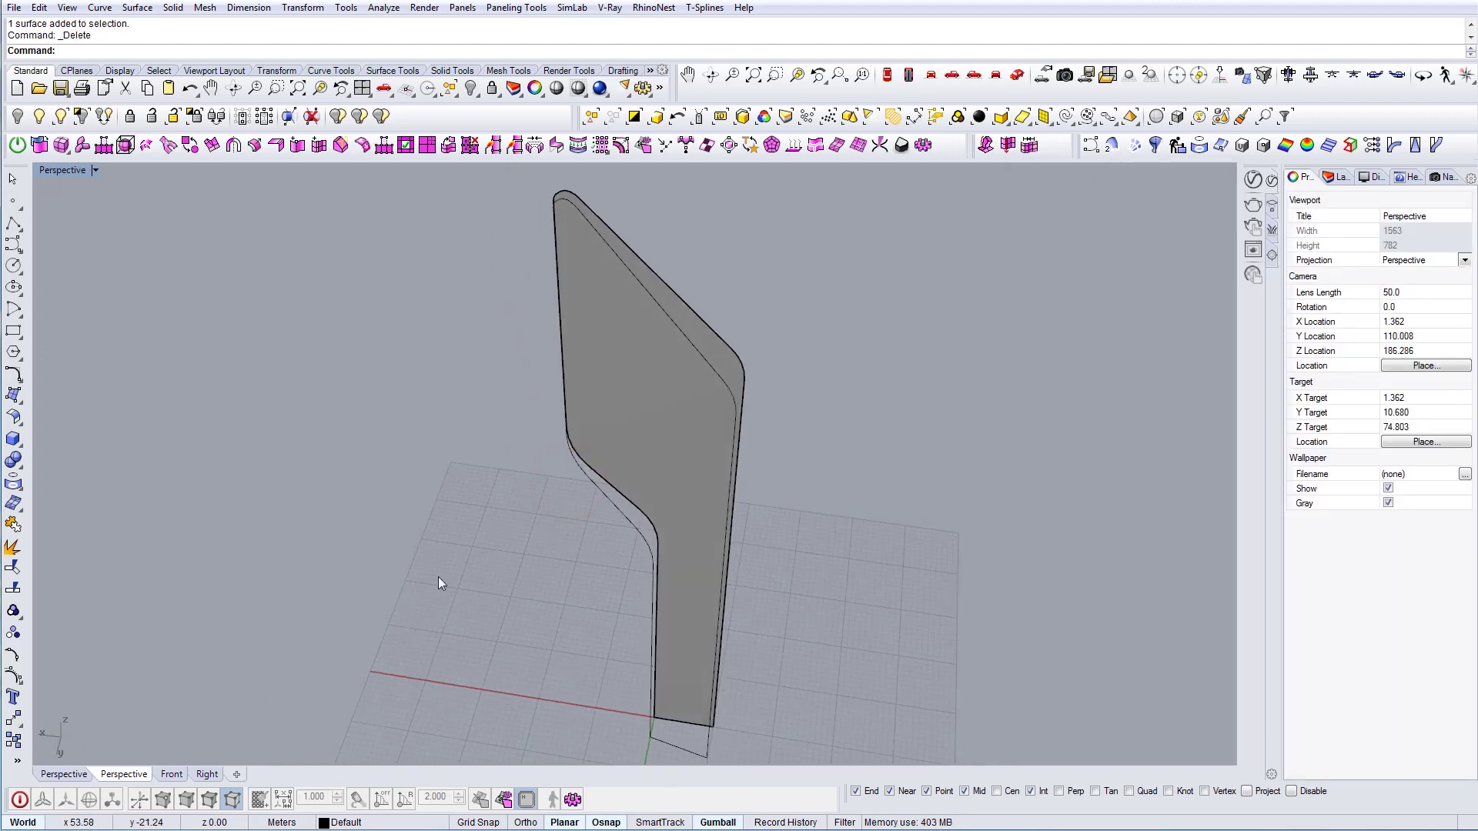
Turn on the control points of the remaining border curve.
right_drag(602, 575, 691, 568)
click(587, 537)
right_drag(586, 602, 533, 608)
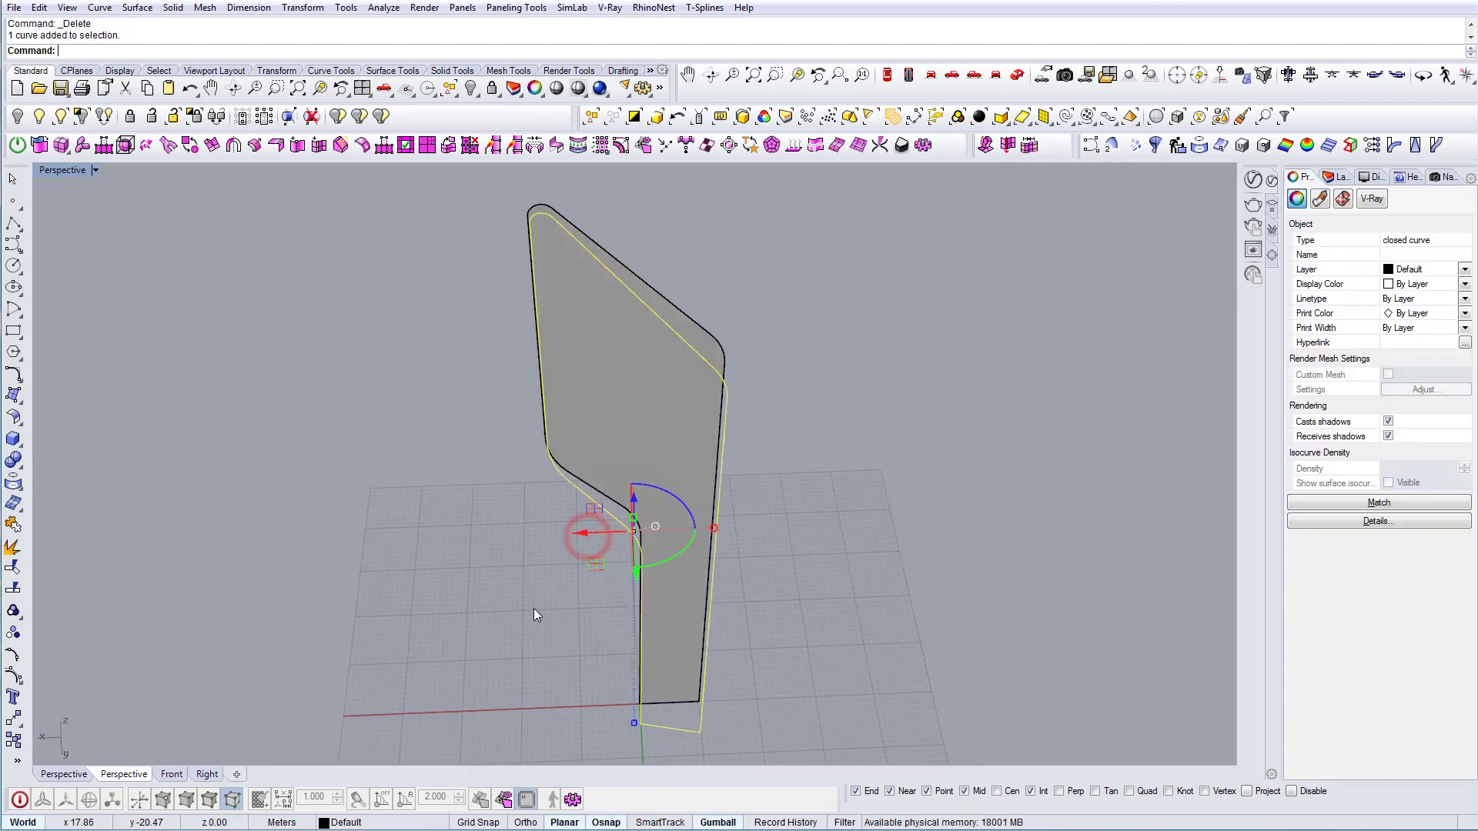
click(13, 676)
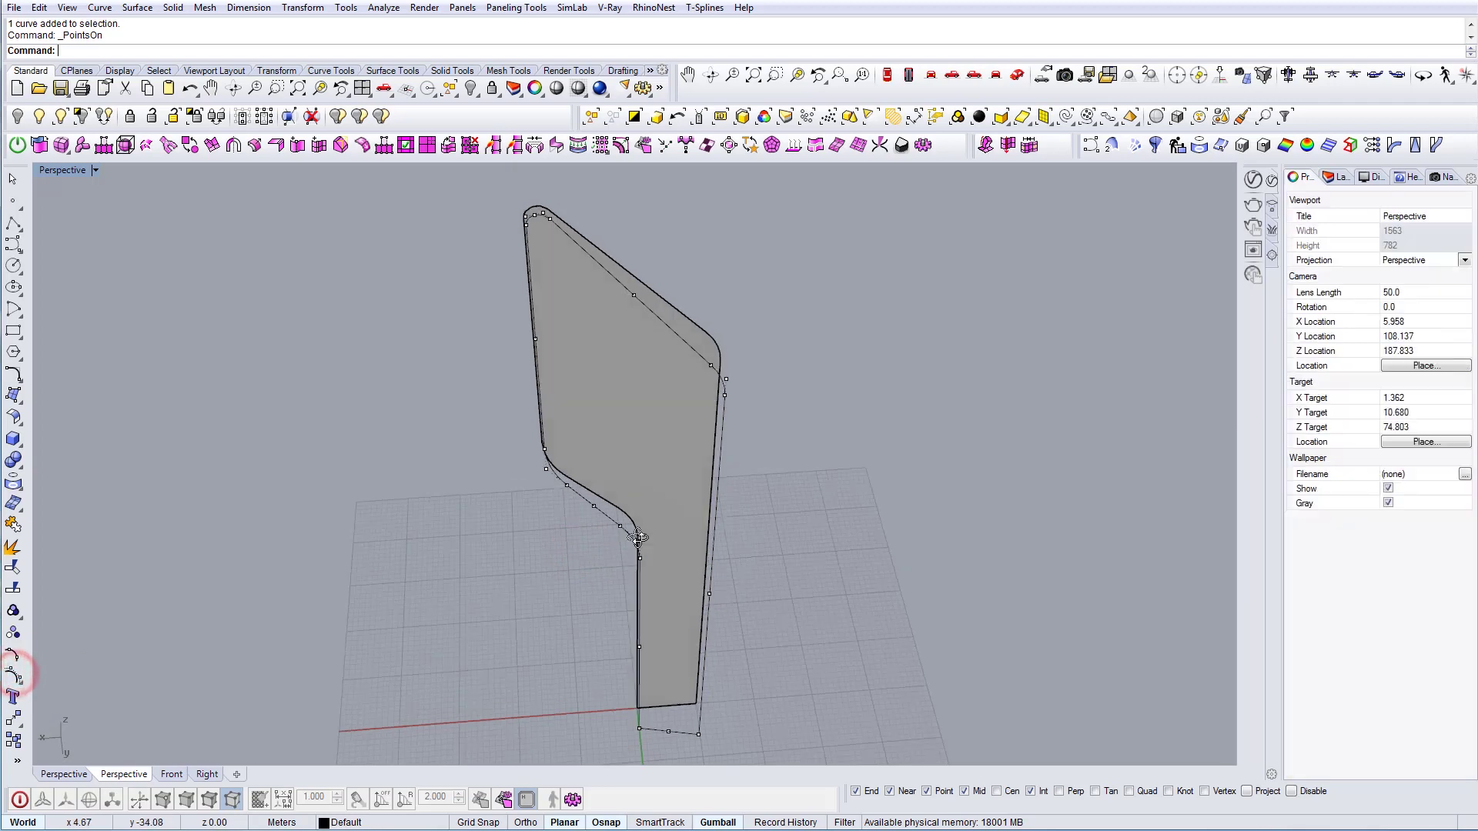
right_drag(731, 500, 604, 573)
Hide the control points and delete the border curve, keeping only the original slab surface.
key(Escape)
click(729, 545)
click(603, 573)
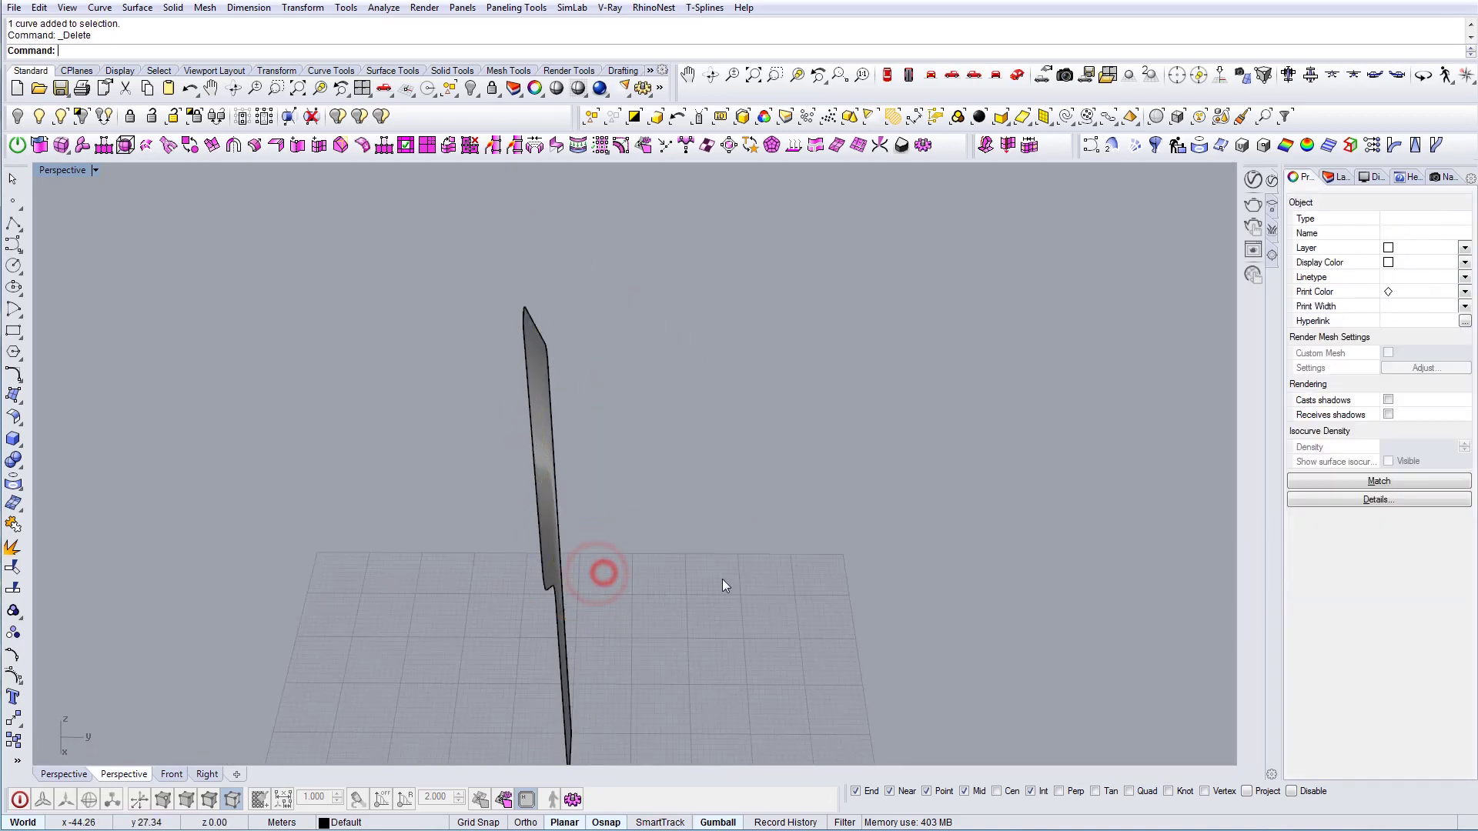
key(Delete)
right_drag(722, 579, 605, 546)
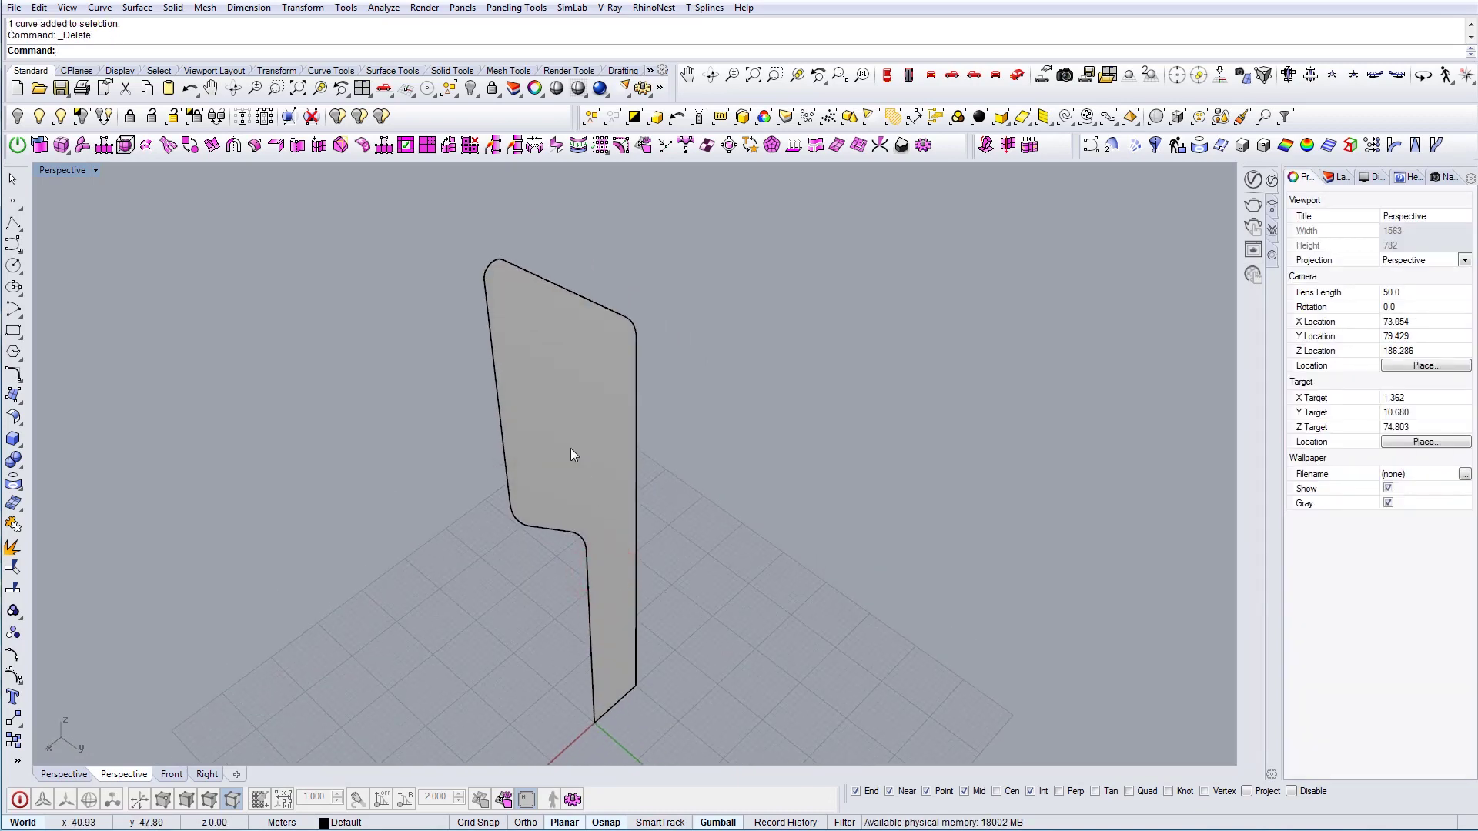
Duplicate the original slab surface's border and move the resulting curve away from it along the Y axis.
click(570, 446)
text(Dupborder)
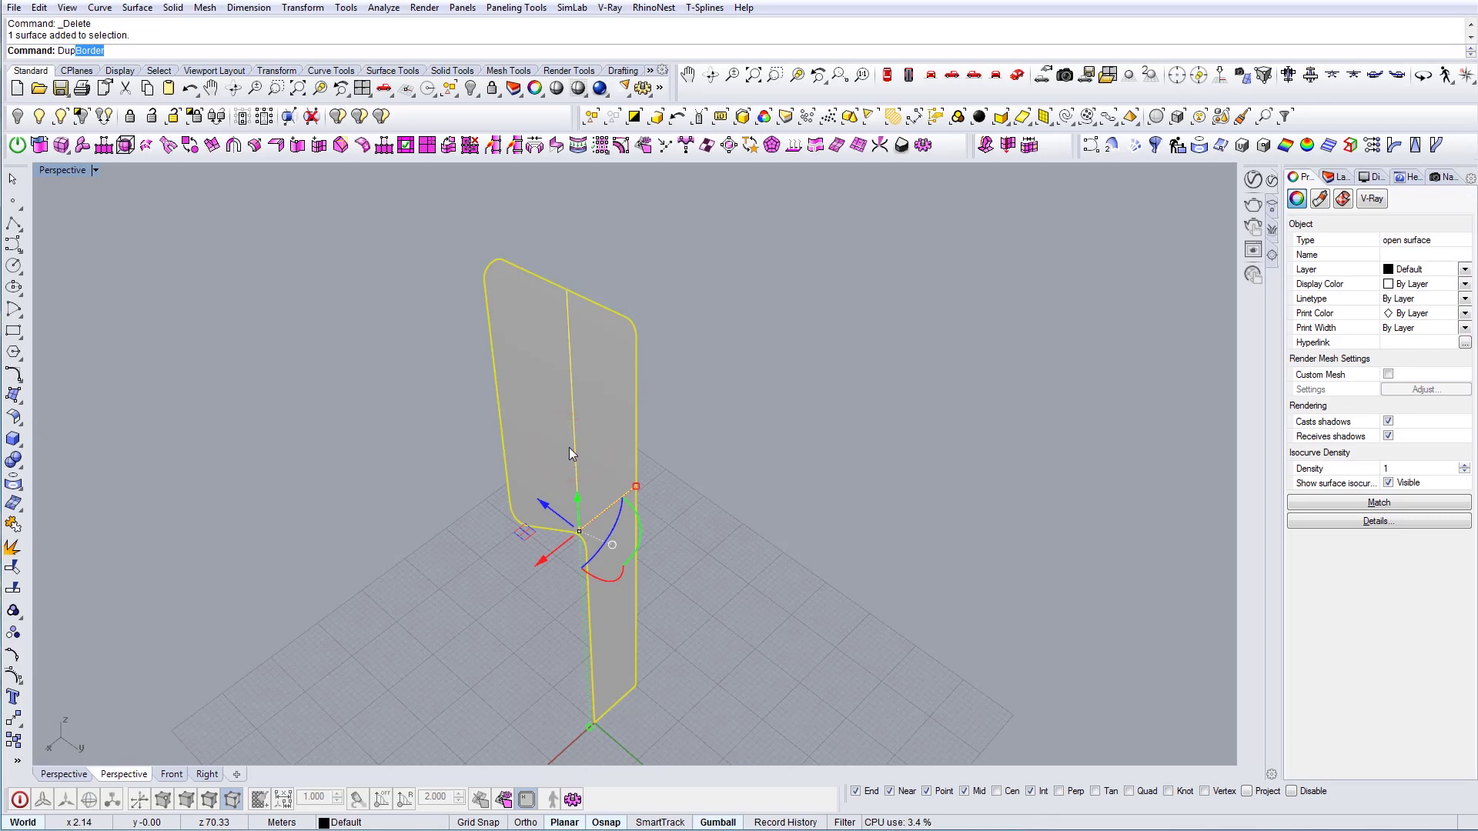
key(Return)
right_drag(659, 546, 615, 587)
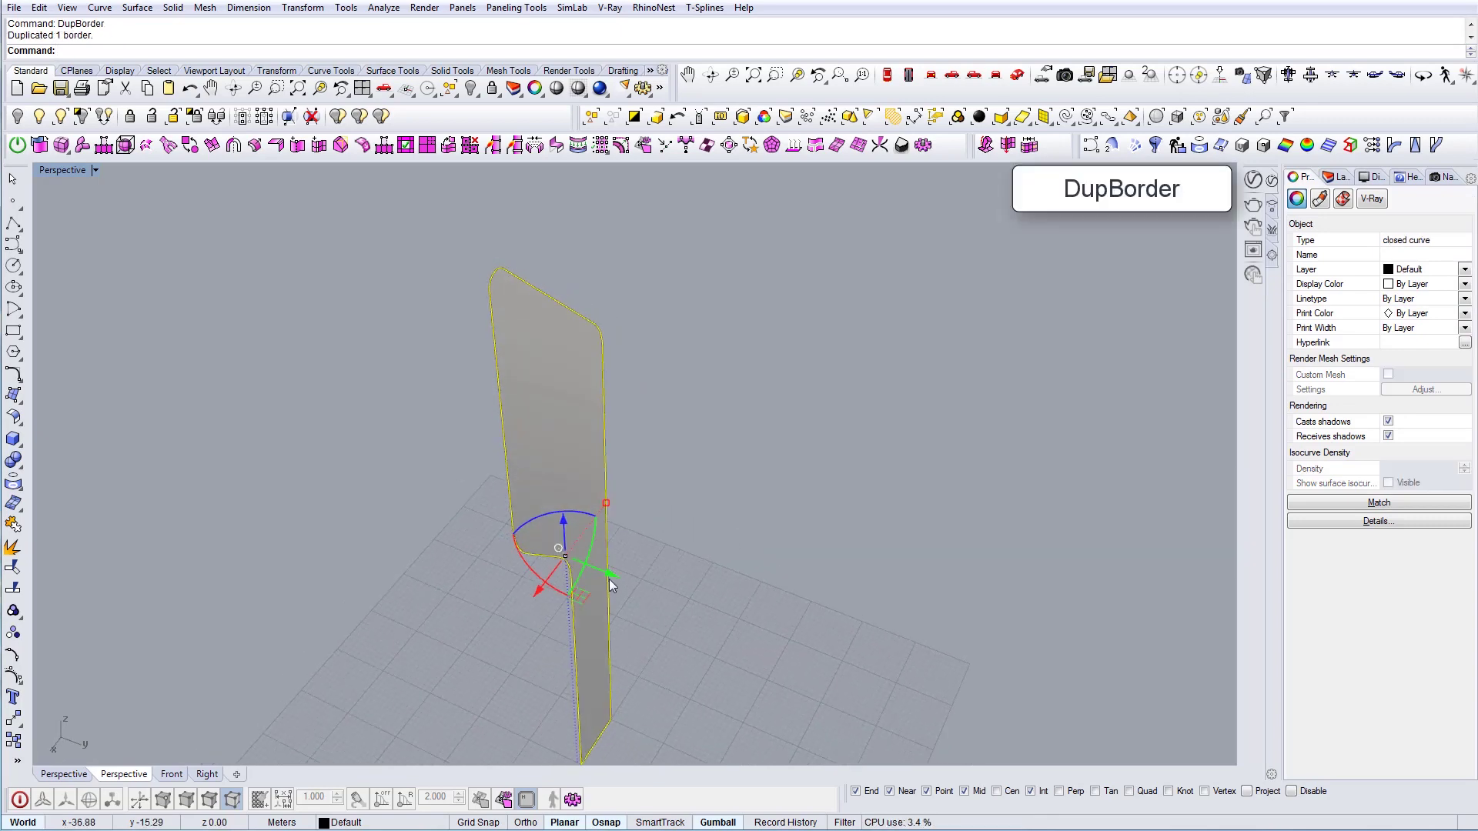
drag(611, 576, 725, 616)
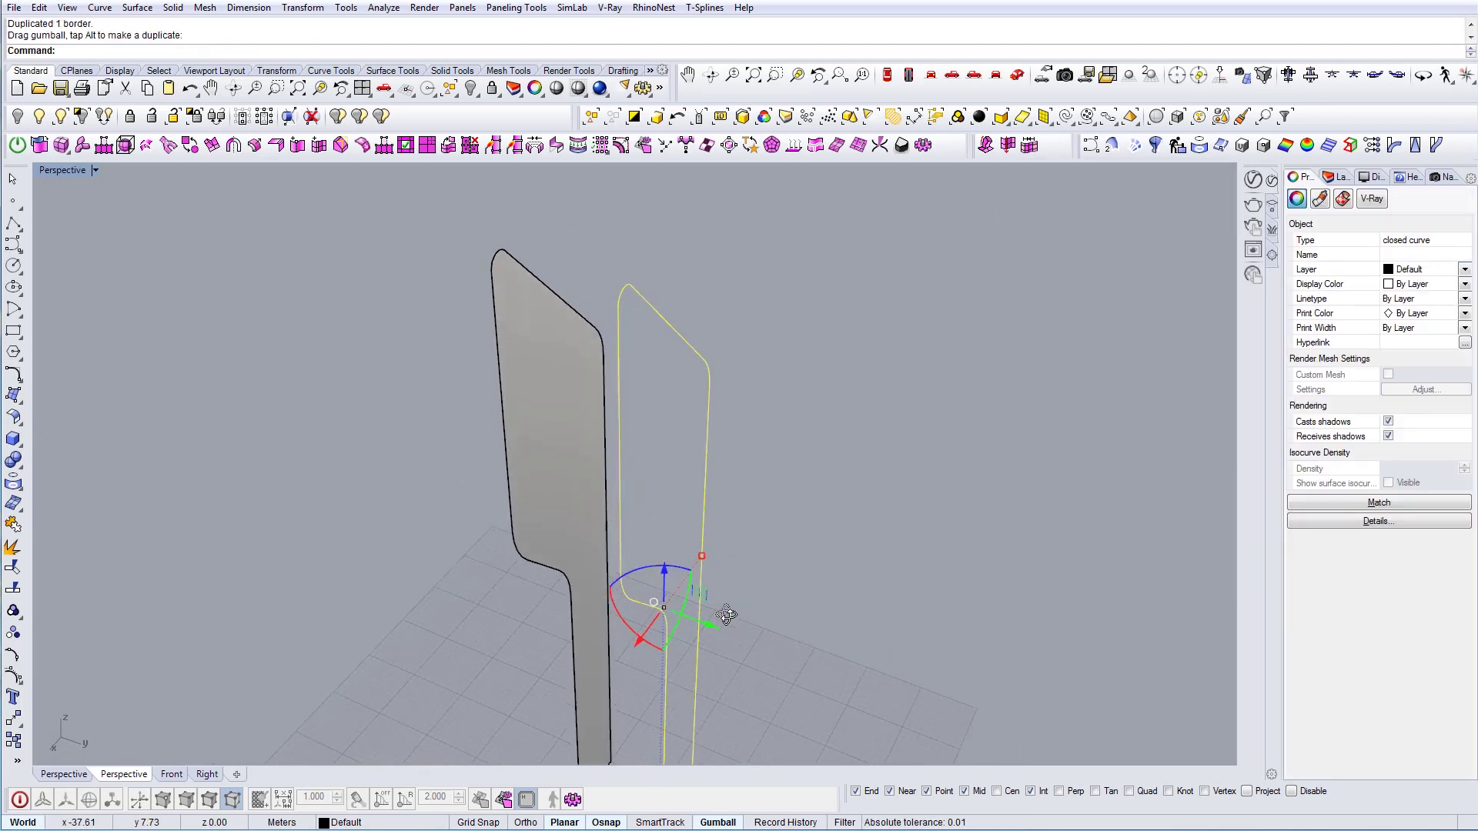
Copy the outline curve along the Y axis until five spaced outlines stand in a row.
right_drag(726, 615, 712, 608)
alt+drag(713, 608, 785, 630)
shift+right_drag(807, 640, 686, 495)
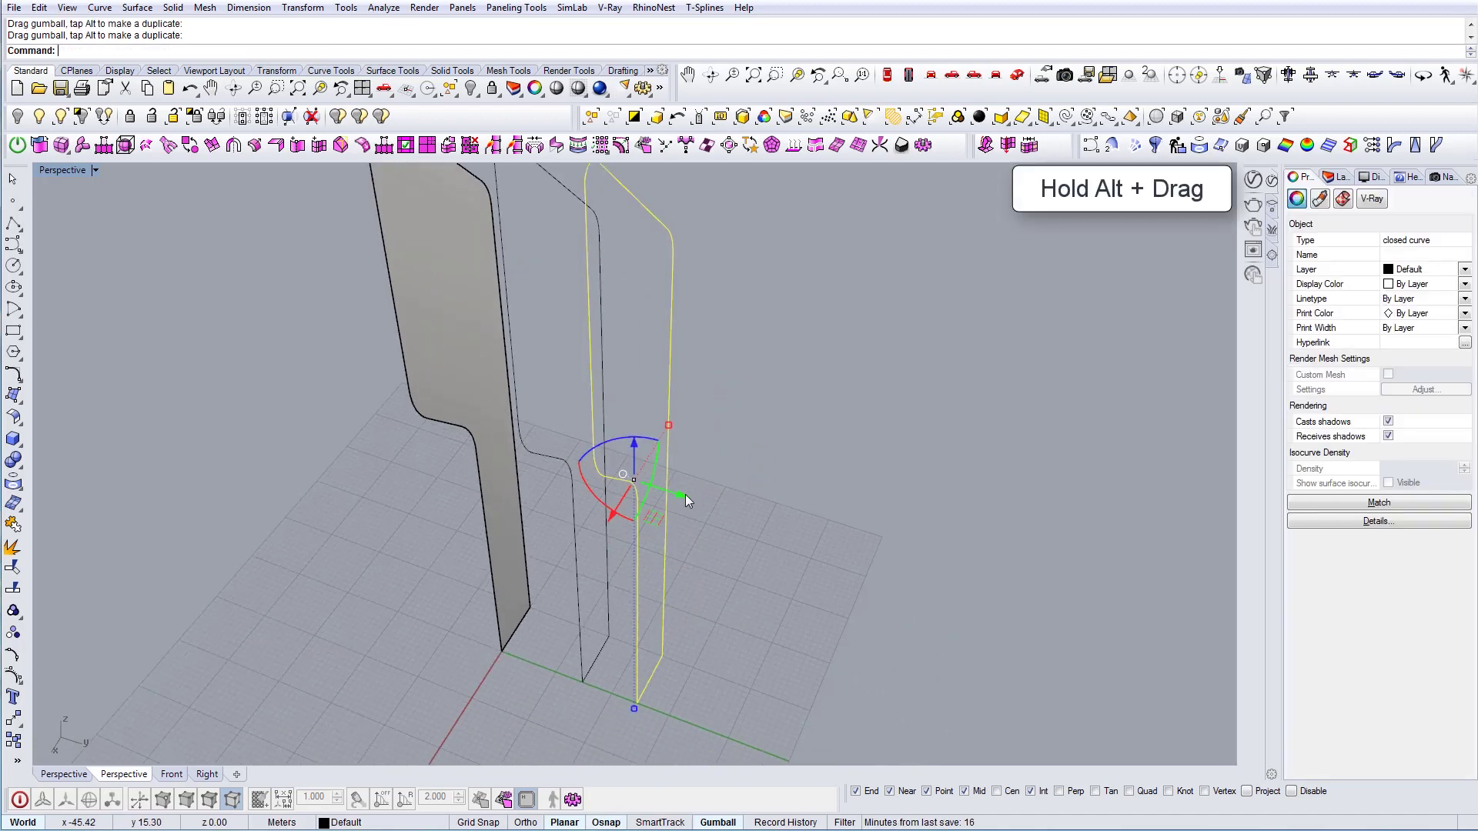
alt+drag(685, 494, 928, 576)
key(Escape)
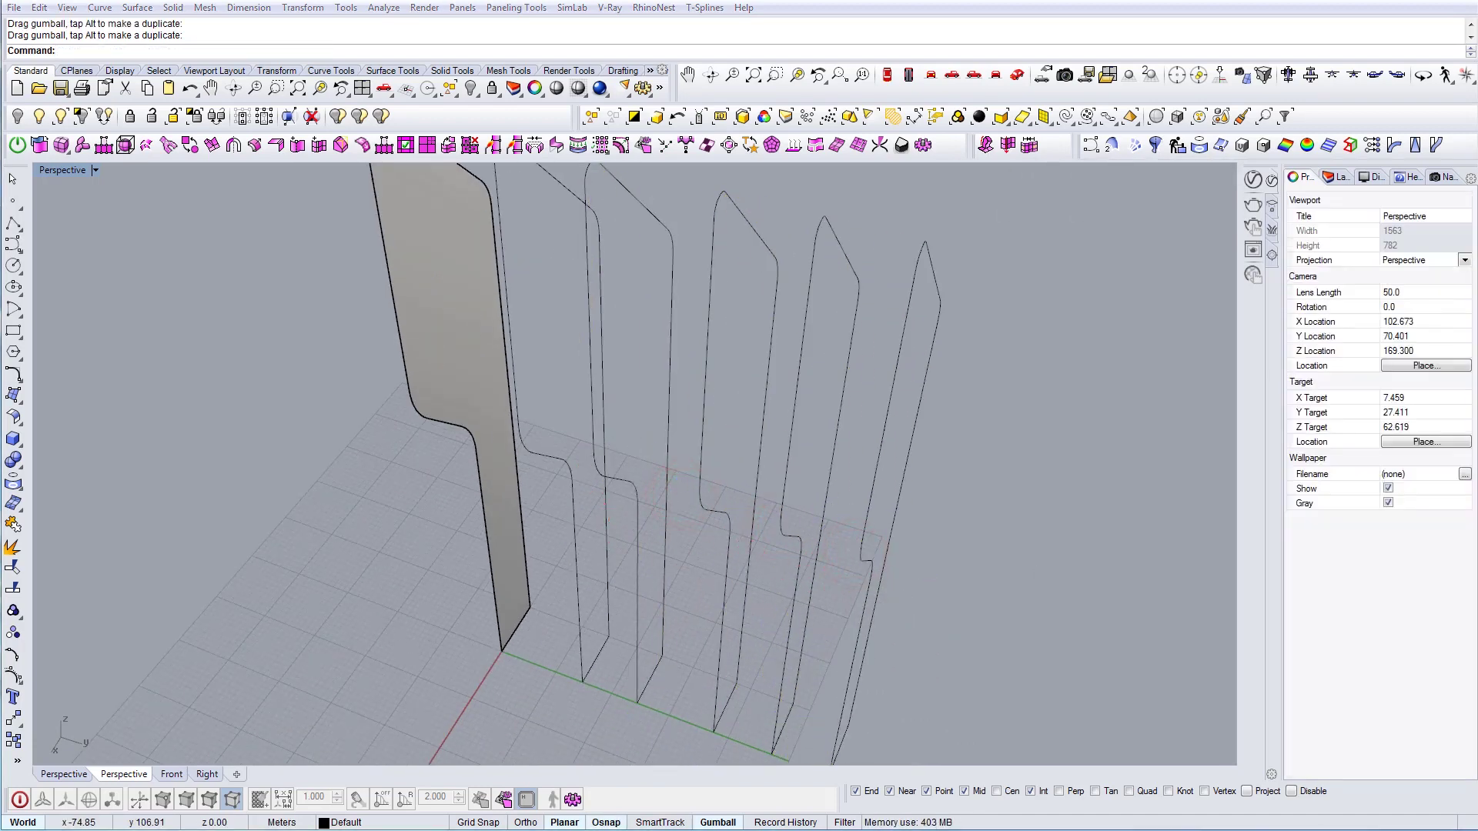
Bring up the tower reference photo in Windows Photo Viewer, look at it and move its window aside.
key(alt+Tab)
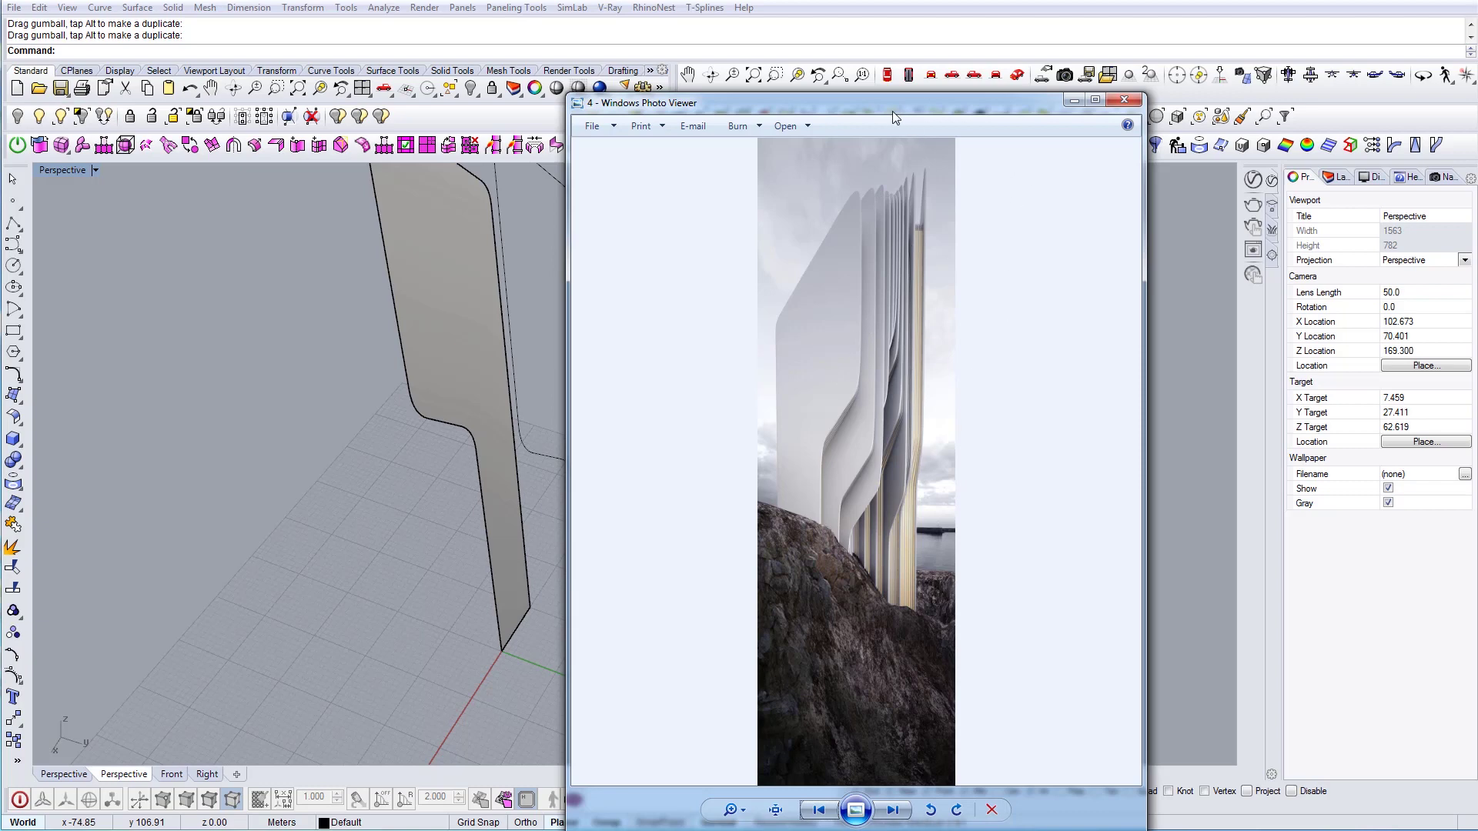
drag(885, 106, 1477, 254)
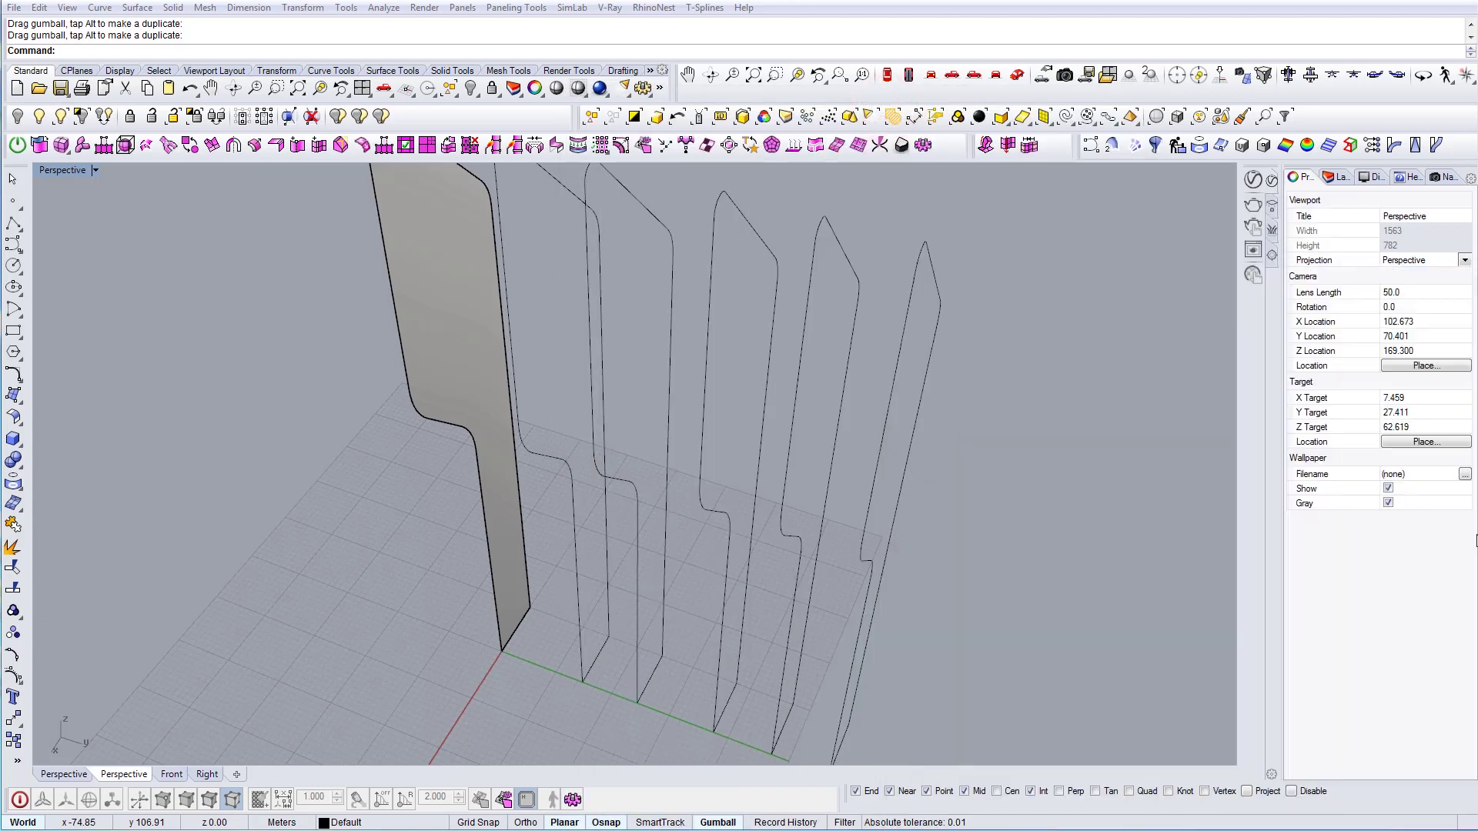
Show the control points of the outline nearest the slab surface and move its bend points straight down.
right_drag(720, 441, 98, 352)
click(500, 468)
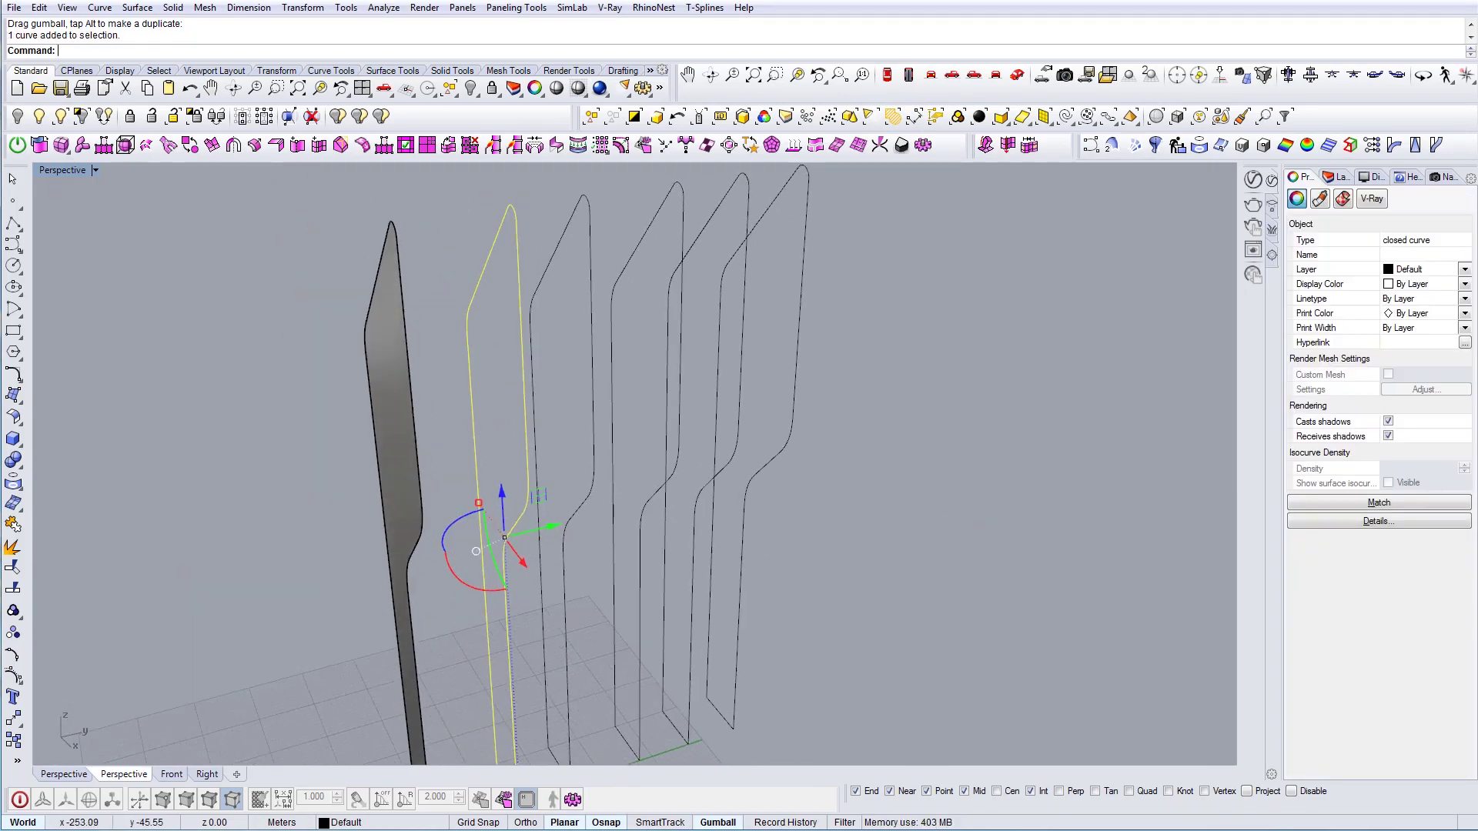
click(18, 676)
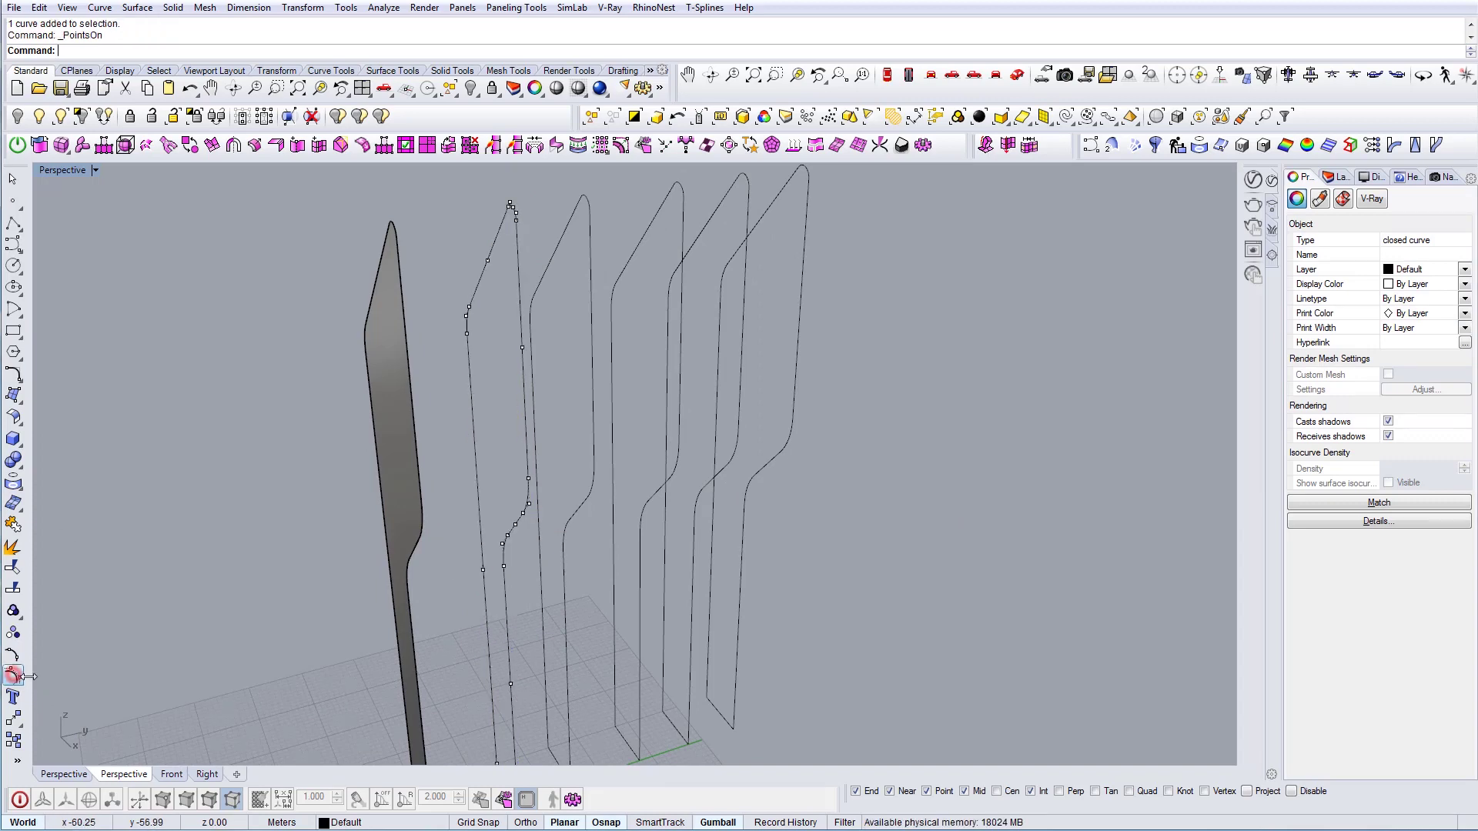
right_drag(685, 551, 605, 561)
drag(477, 441, 544, 540)
right_drag(544, 539, 526, 373)
drag(553, 468, 556, 512)
right_drag(679, 516, 736, 499)
drag(596, 475, 597, 503)
right_drag(828, 500, 620, 557)
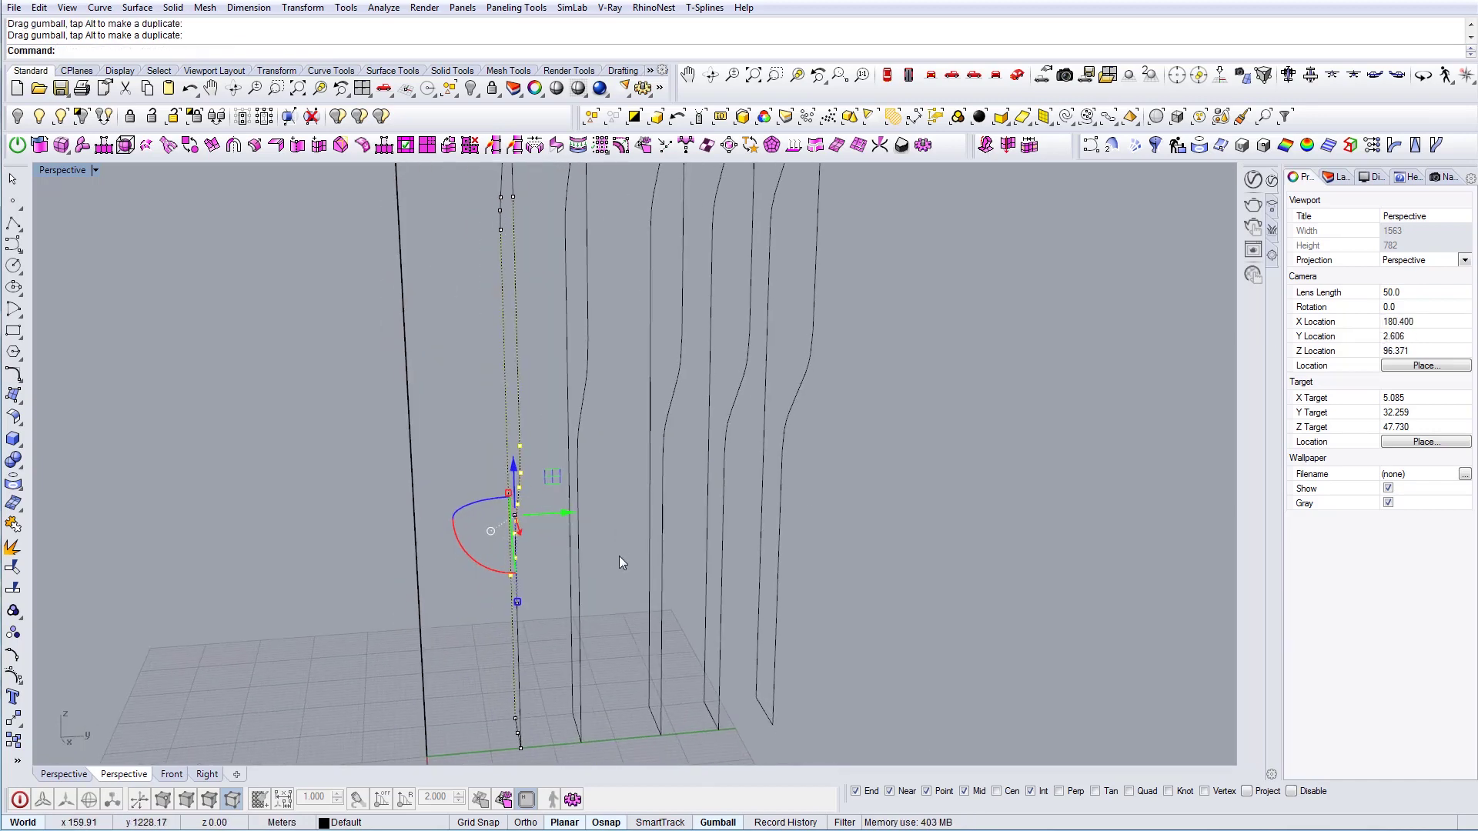
Show the second outline's control points and lower its bend points, leaving its bend between the neighbouring ones.
click(584, 430)
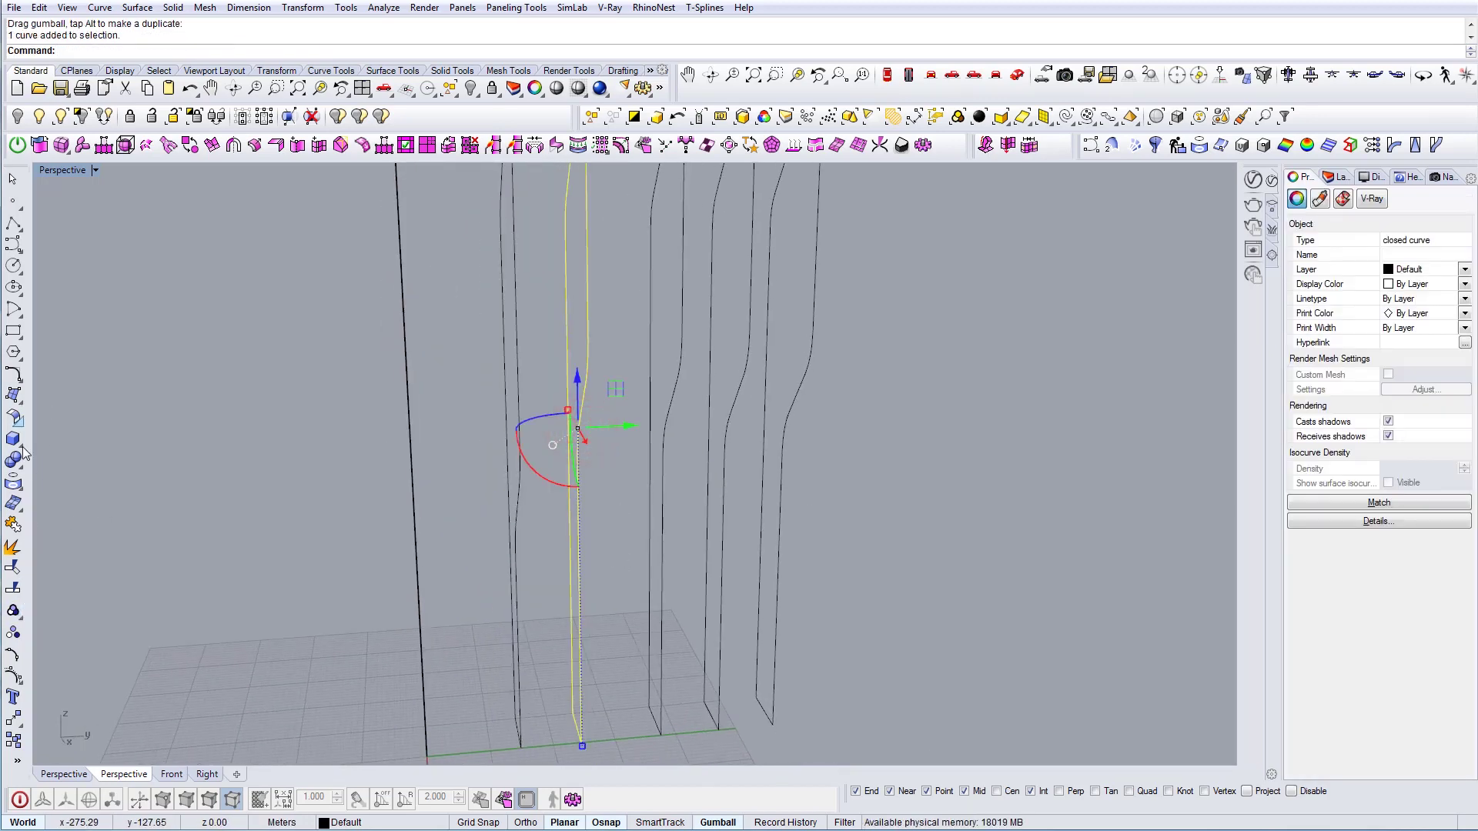
click(14, 676)
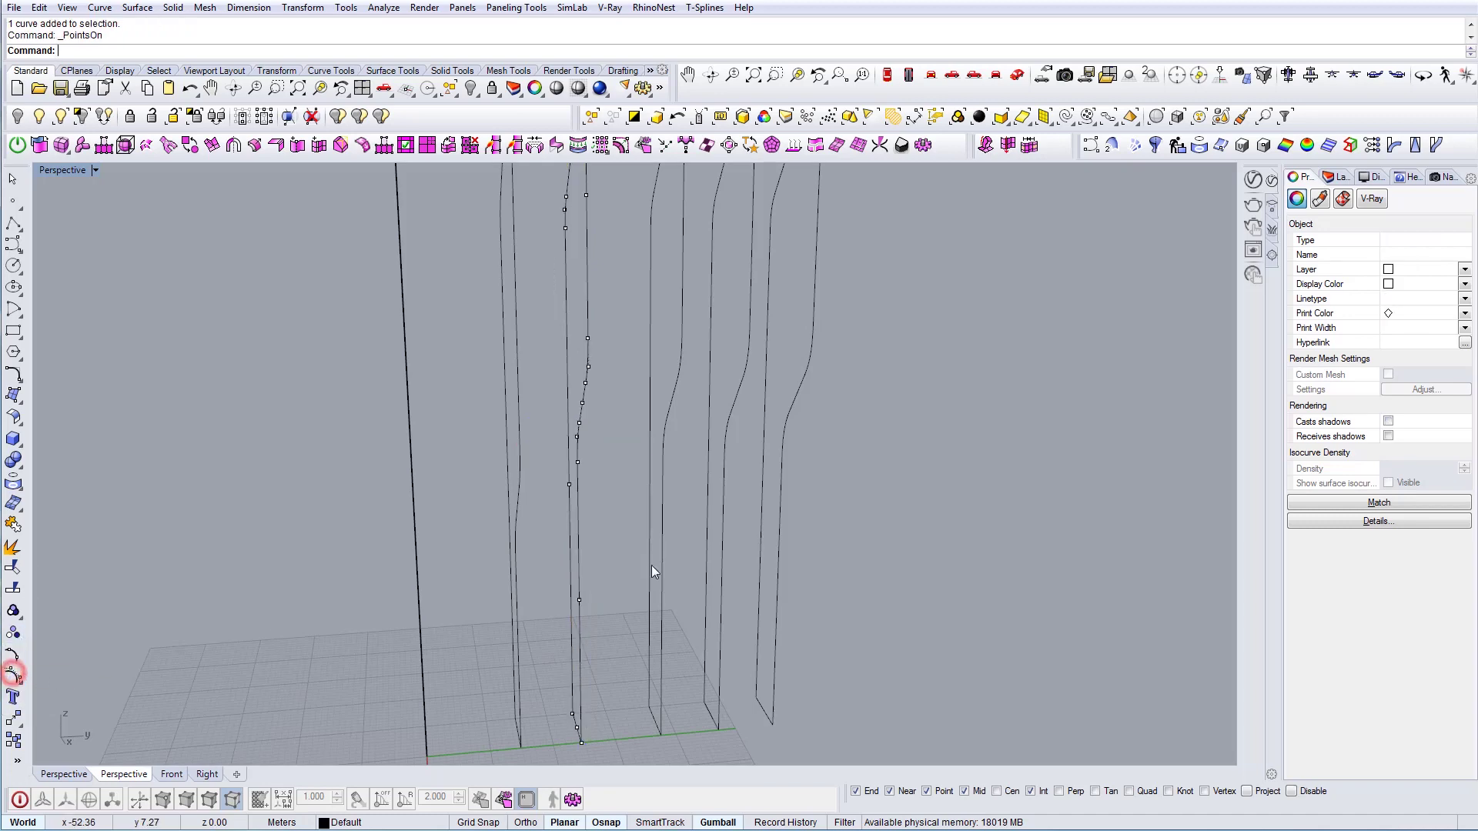
right_drag(651, 565, 629, 418)
drag(603, 485, 604, 486)
right_drag(605, 486, 646, 457)
drag(595, 372, 591, 531)
right_drag(693, 558, 775, 695)
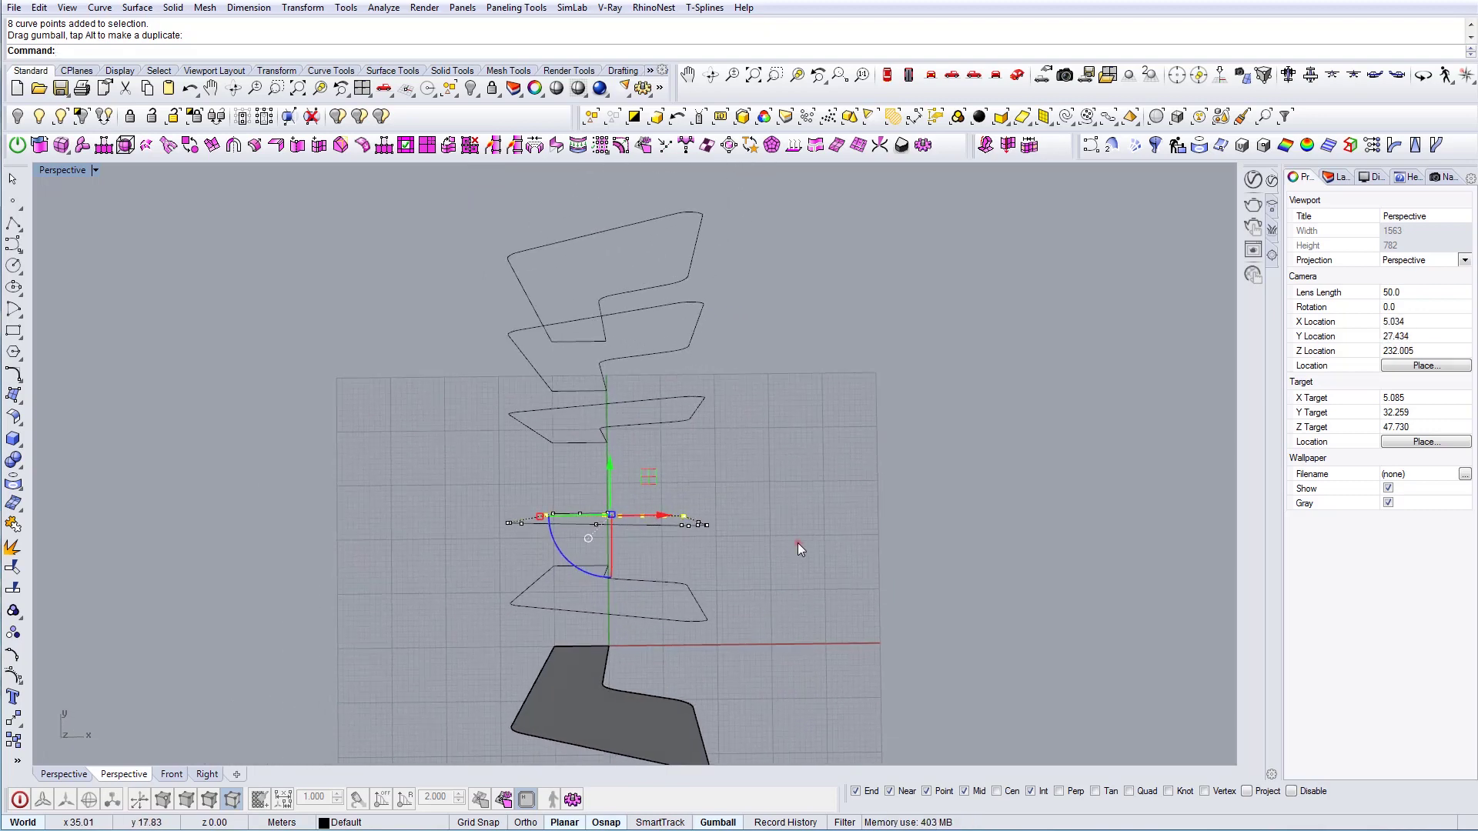
click(797, 543)
scroll(676, 516, up, 2)
drag(749, 536, 751, 538)
right_drag(751, 538, 616, 465)
key(Escape)
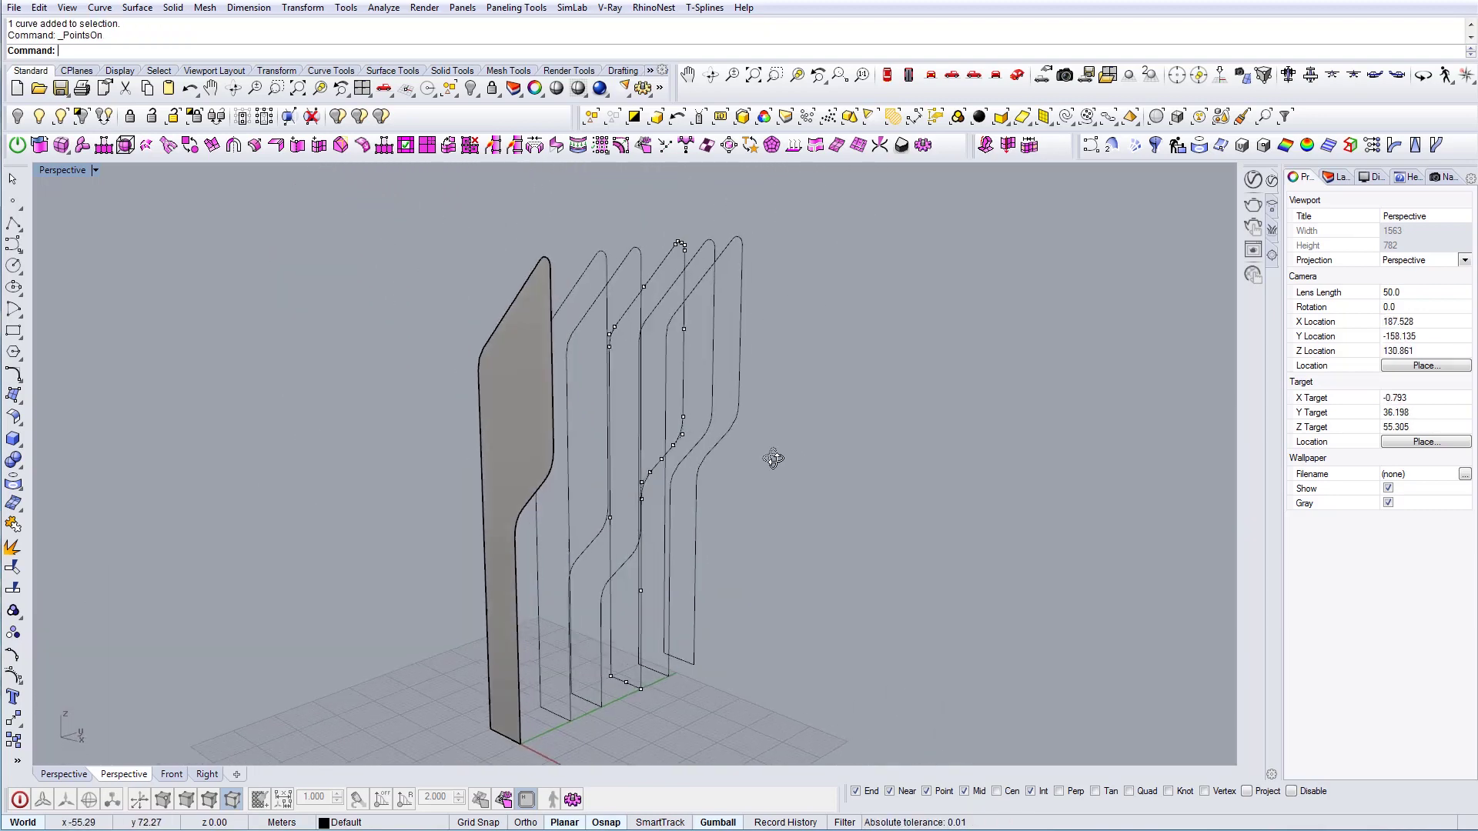
Raise the bend points of the third outline along the Z axis and hide its control points.
right_drag(773, 458, 621, 426)
scroll(650, 437, up, 4)
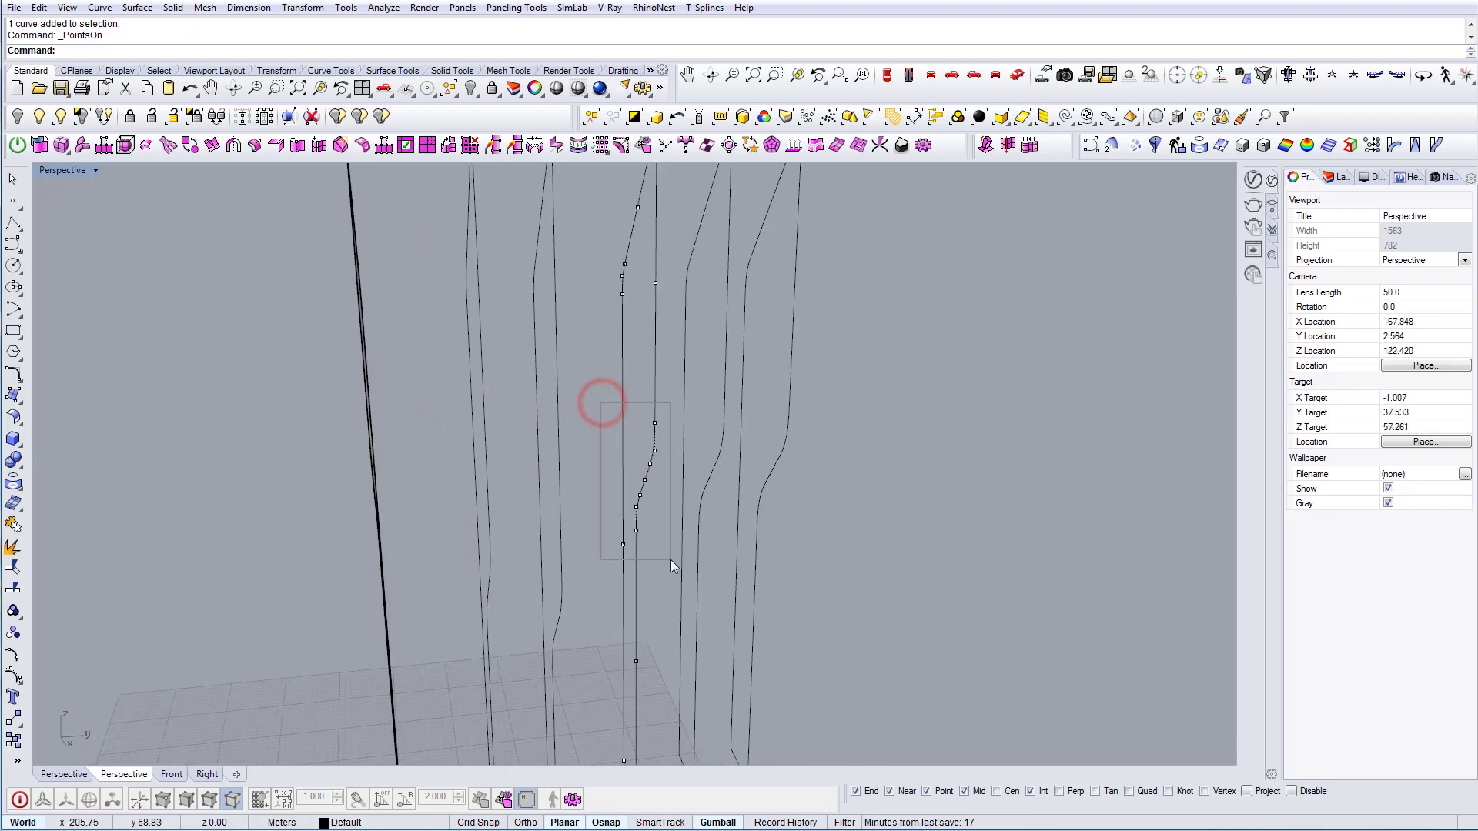
drag(672, 561, 672, 561)
right_drag(671, 560, 657, 451)
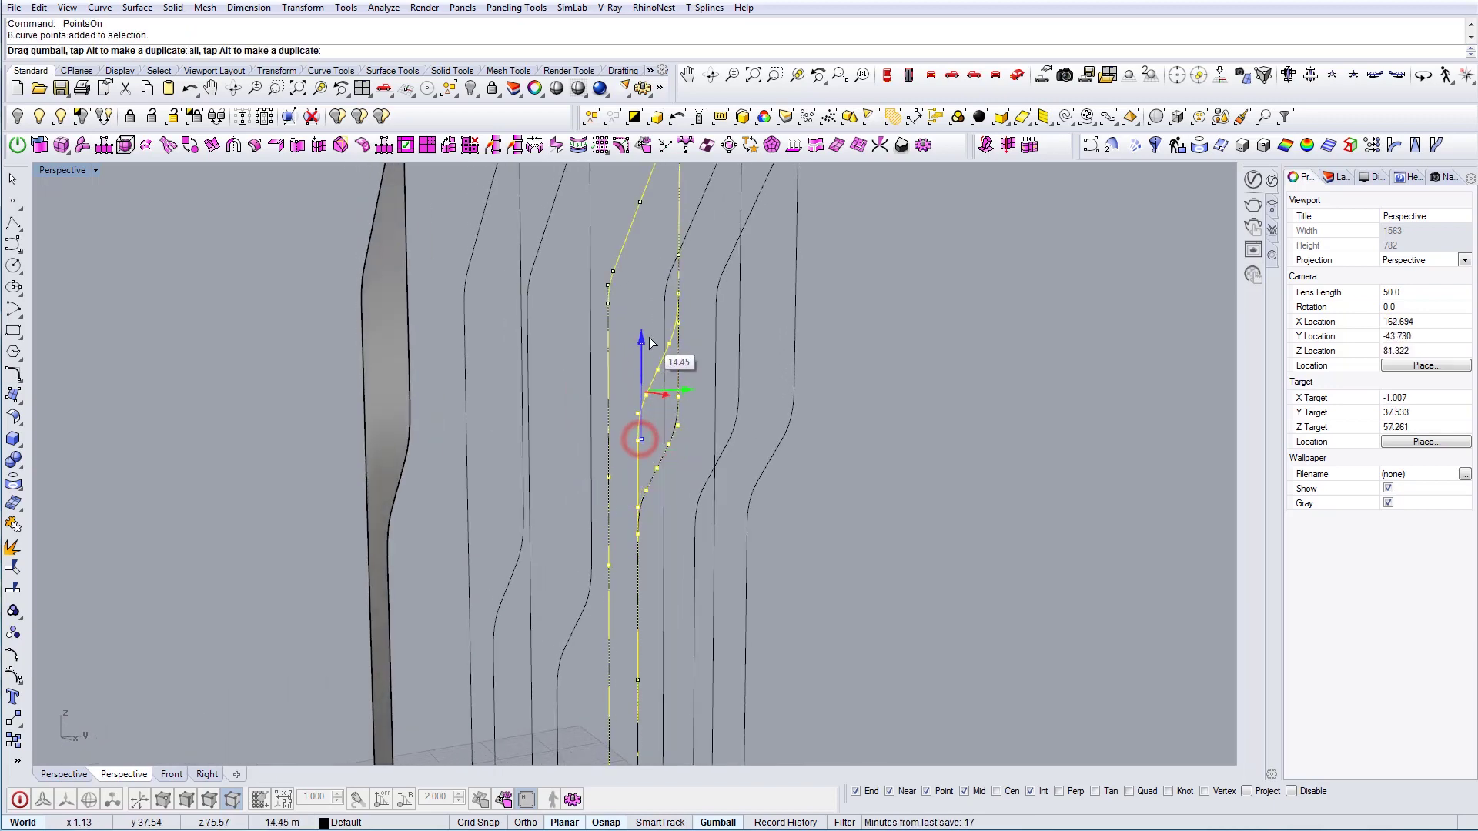
drag(649, 338, 649, 330)
right_drag(693, 374, 736, 419)
key(Escape)
Raise the bend points of the fourth and fifth outlines along the Z axis and hide their control points.
click(737, 419)
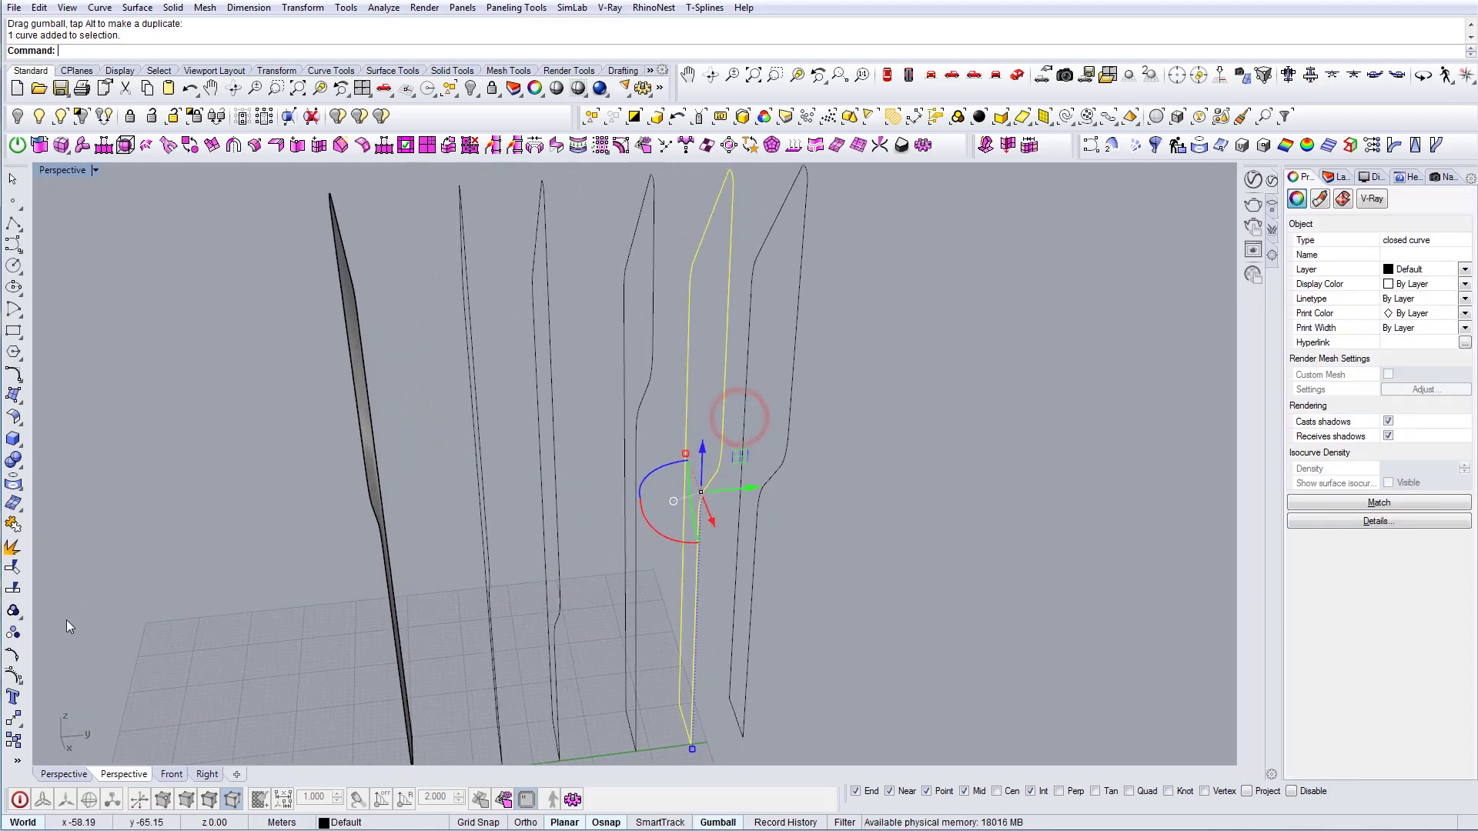
click(12, 660)
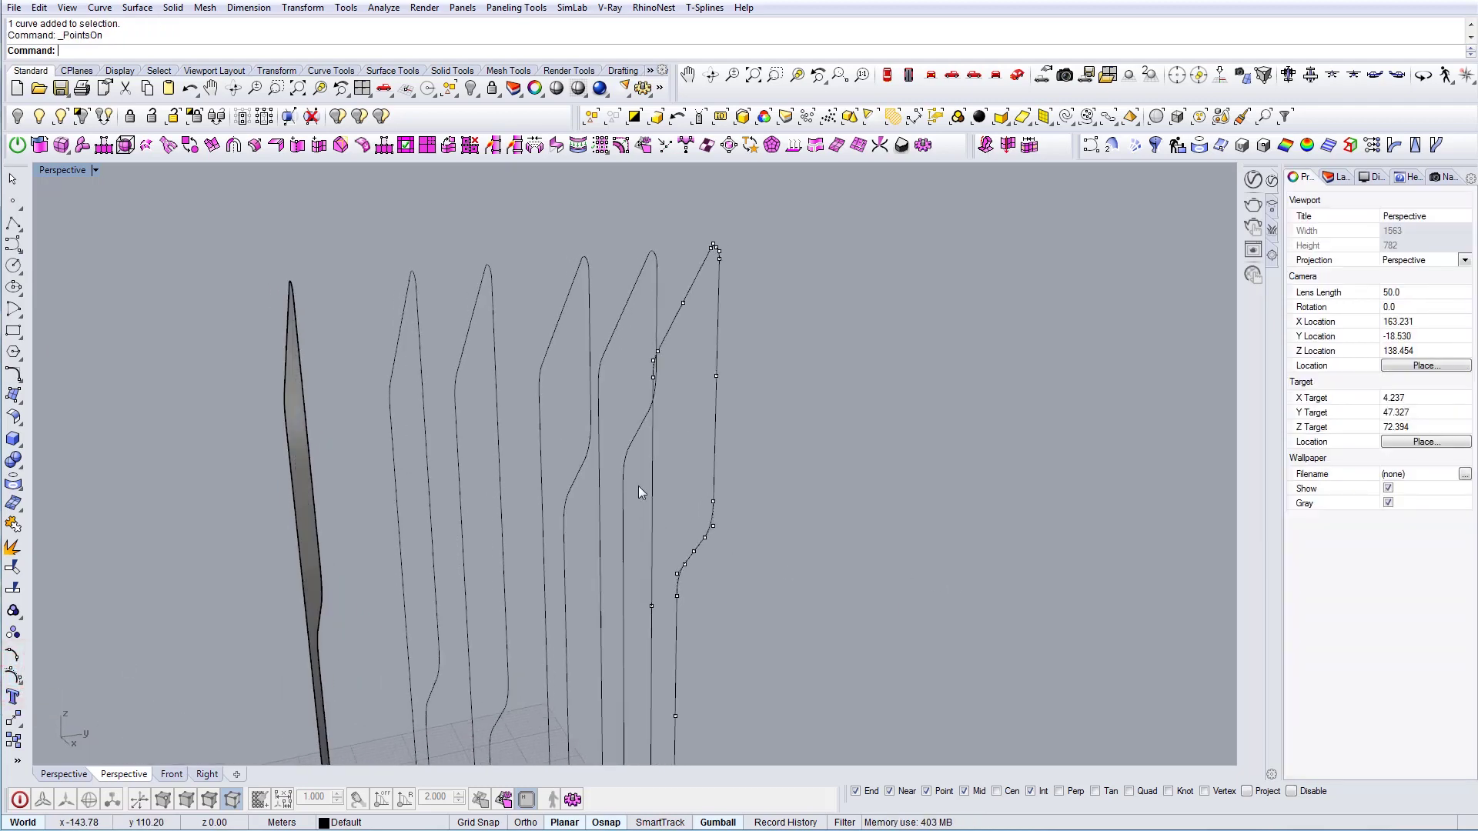
drag(636, 482, 761, 613)
right_drag(760, 613, 803, 566)
drag(672, 523, 653, 363)
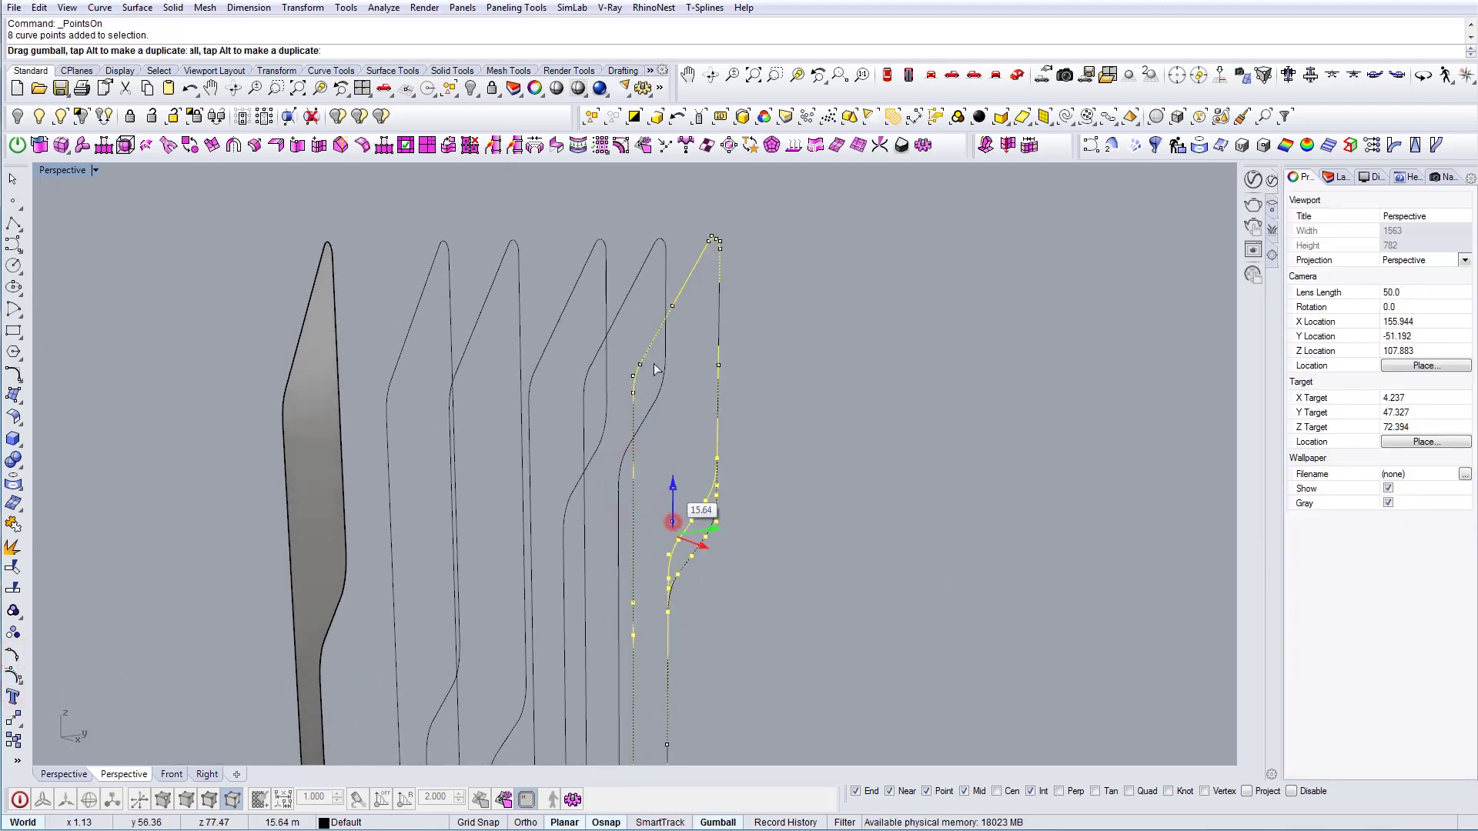
drag(677, 454, 676, 454)
right_drag(693, 456, 687, 511)
scroll(687, 511, down, 8)
key(Escape)
key(Escape)
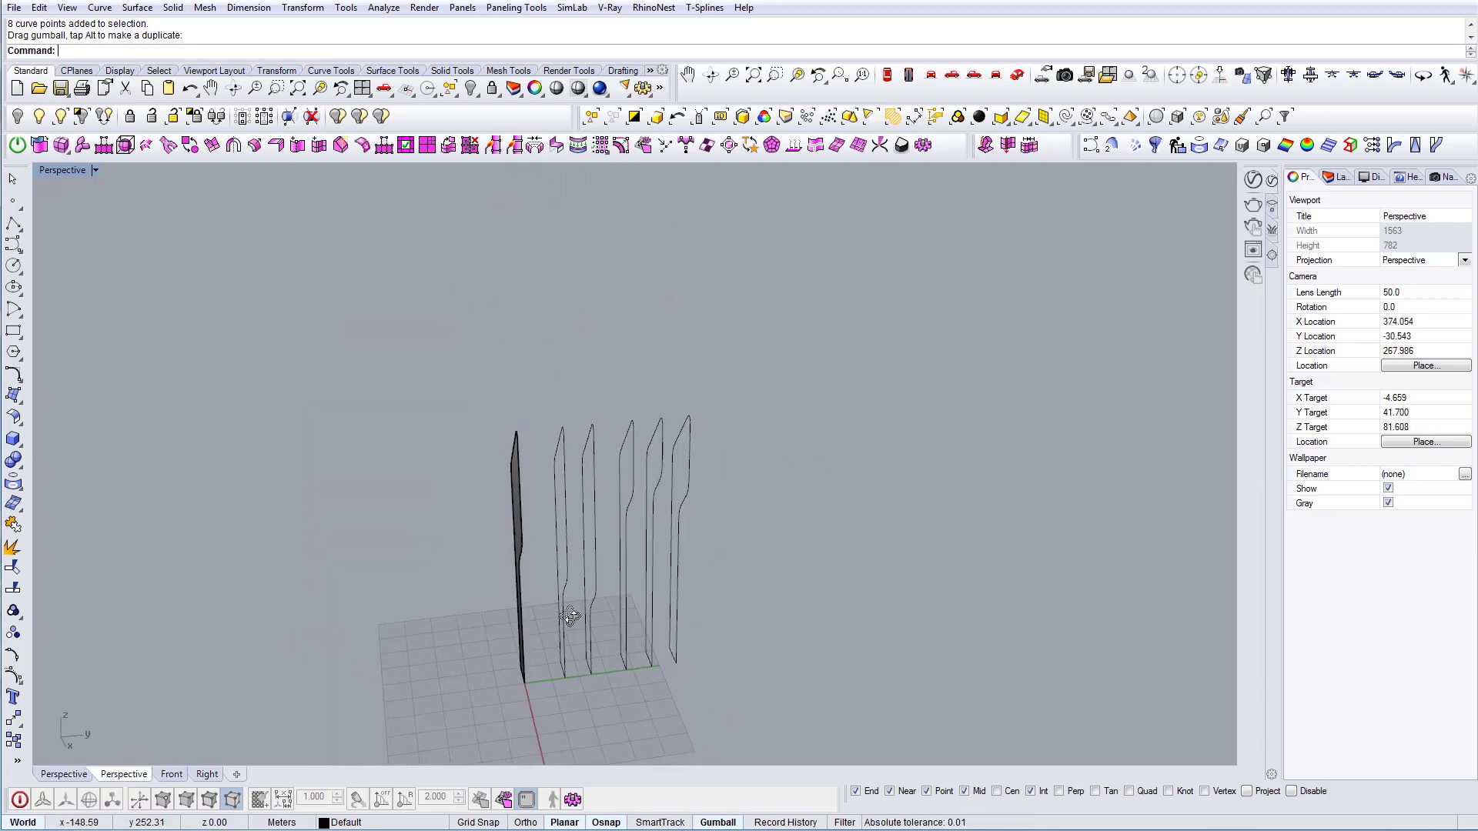
Select the five outline curves standing beside the original slab surface.
scroll(575, 617, up, 4)
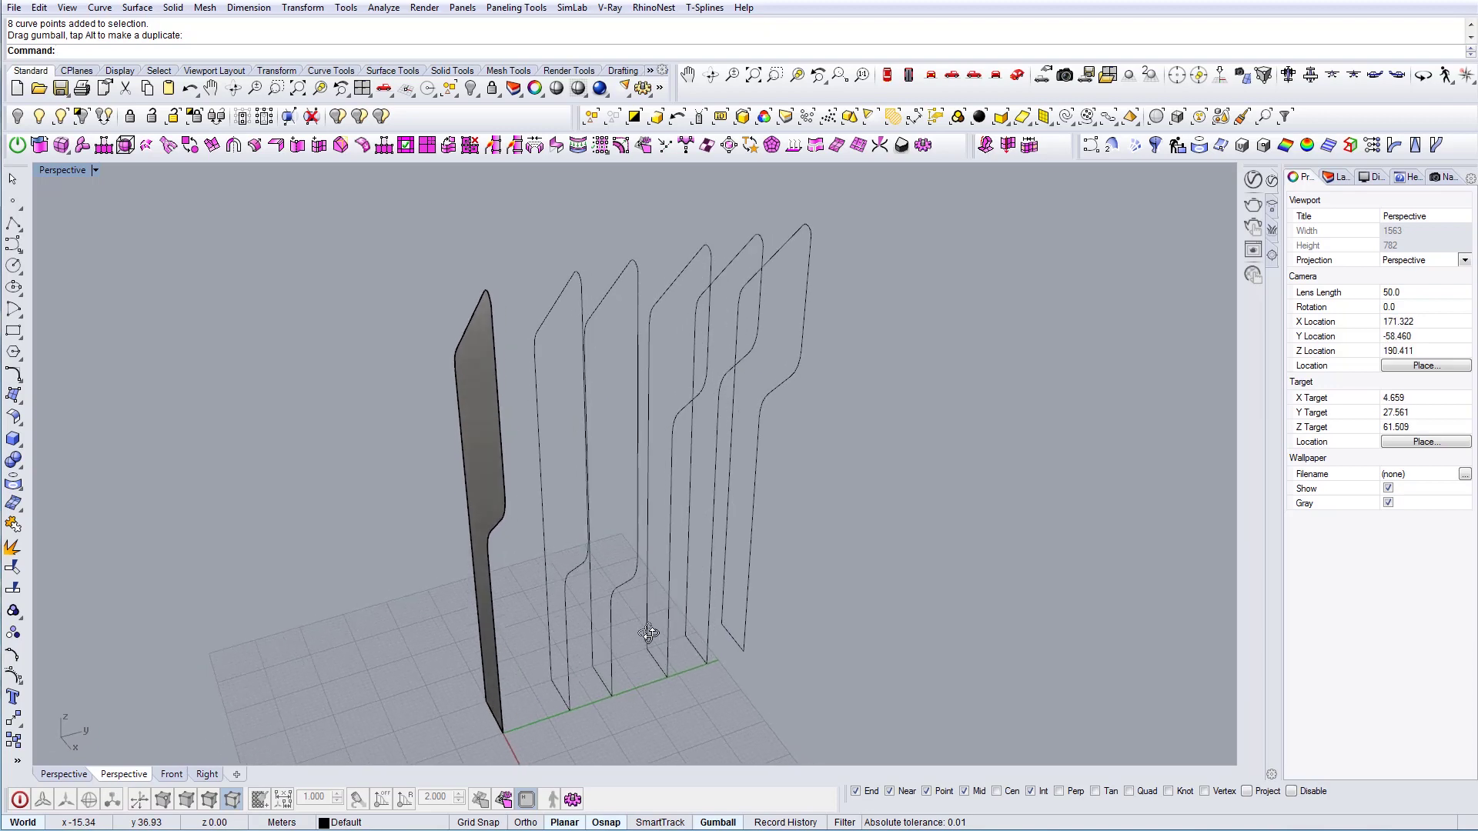
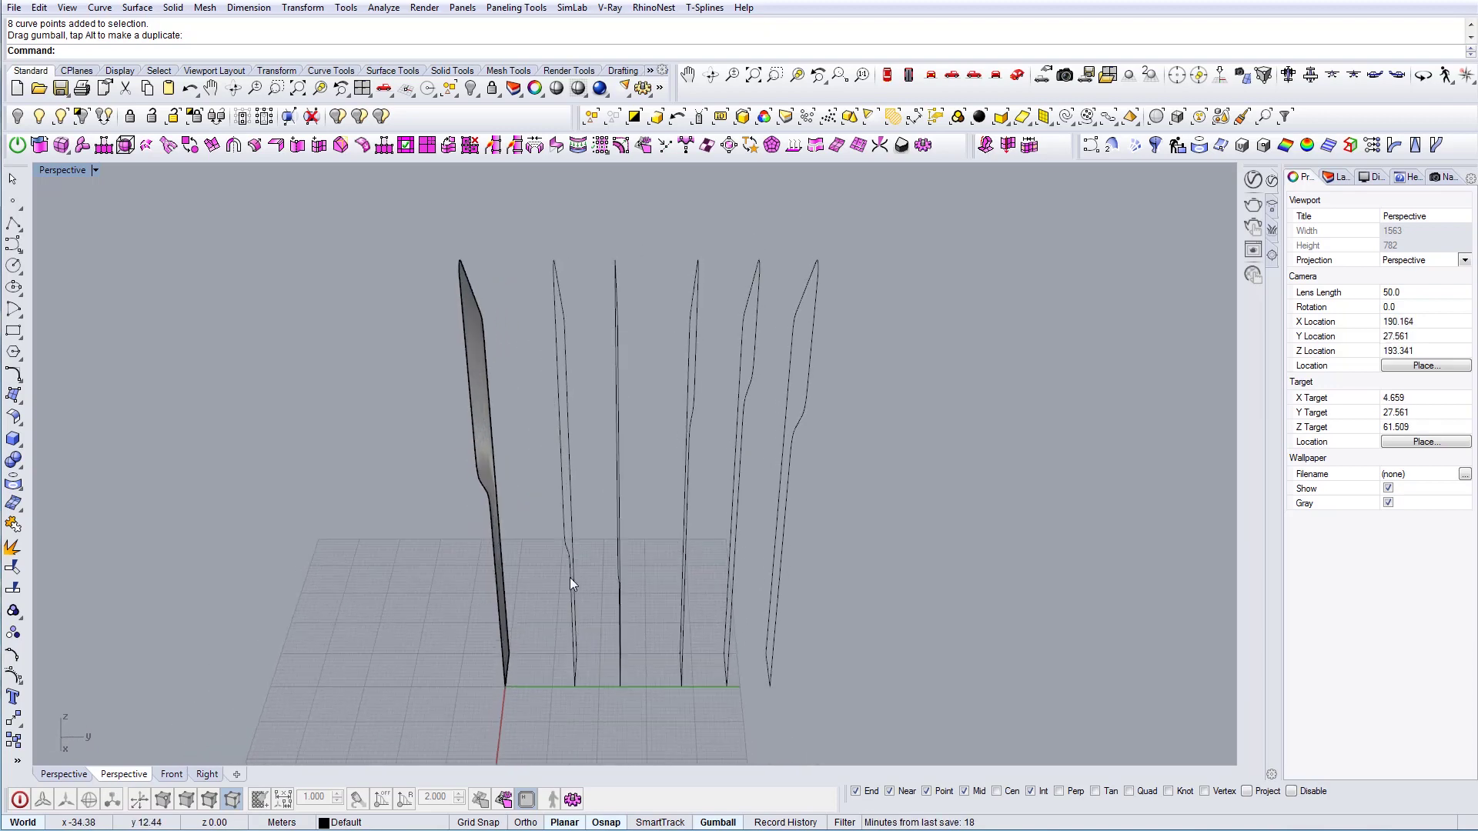
drag(862, 598, 556, 593)
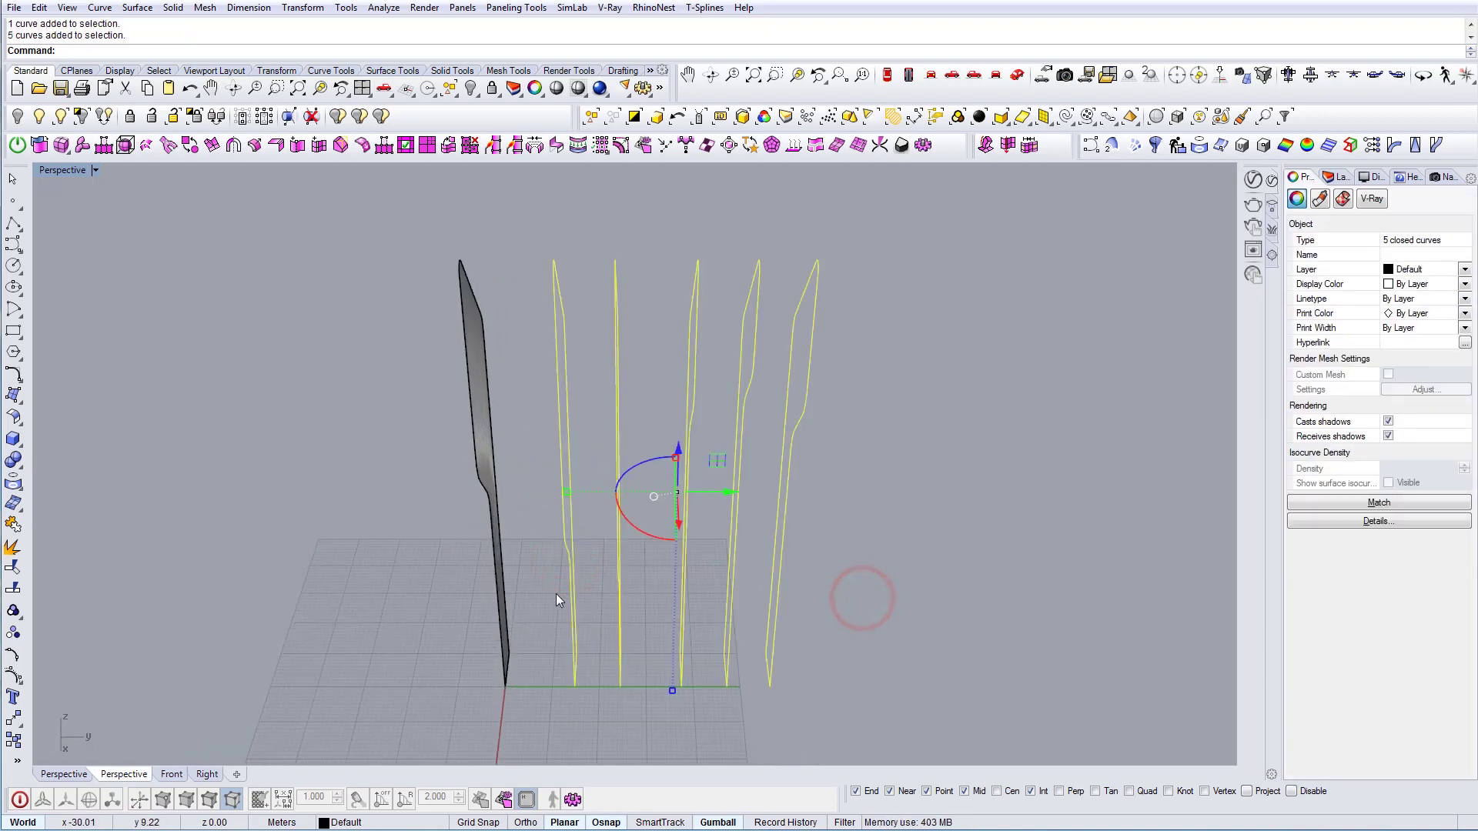
text(P)
key(Return)
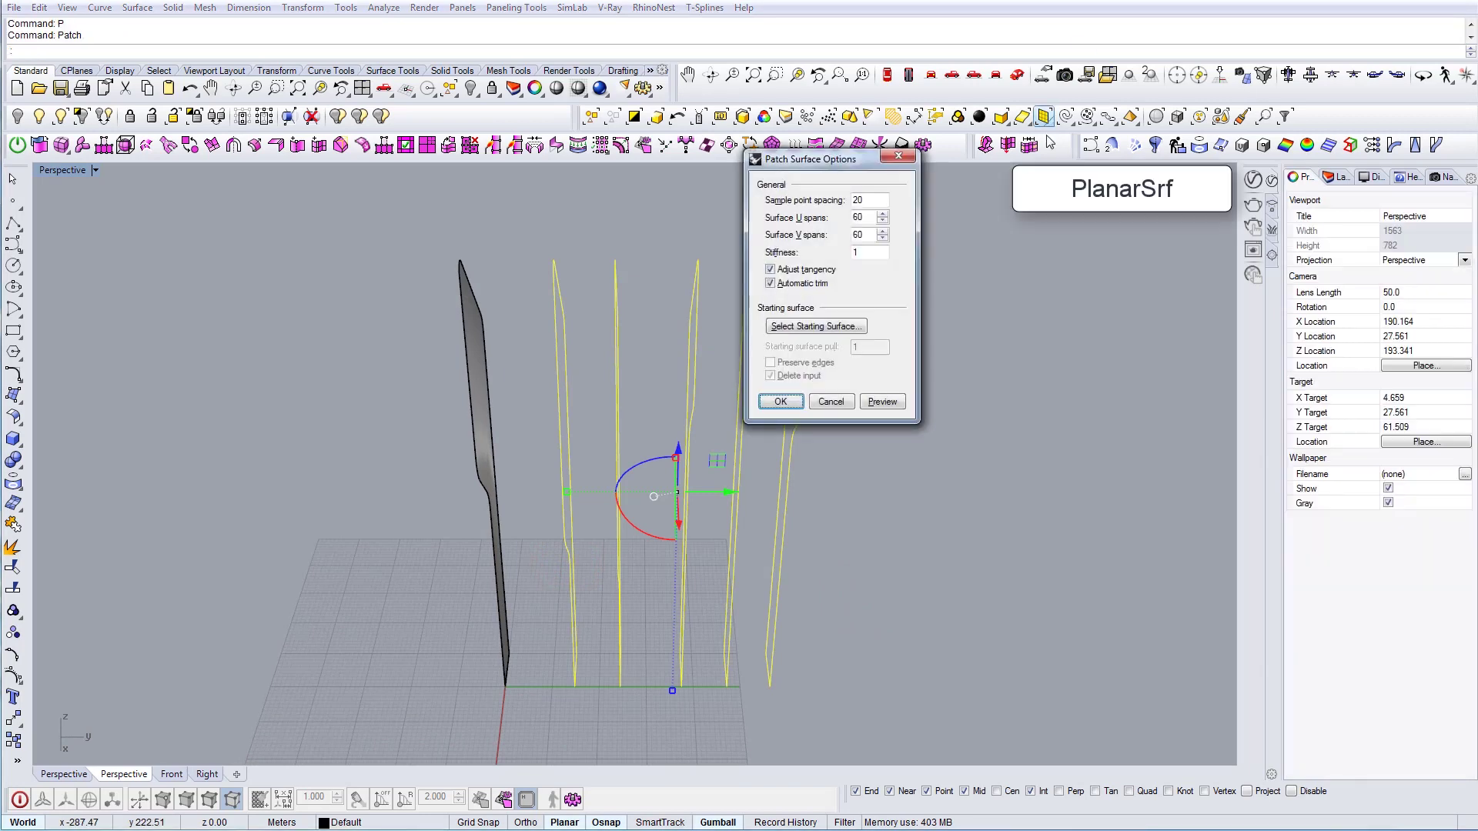
click(827, 402)
Create planar surfaces from the five selected outlines with PlanarSrf.
text(P)
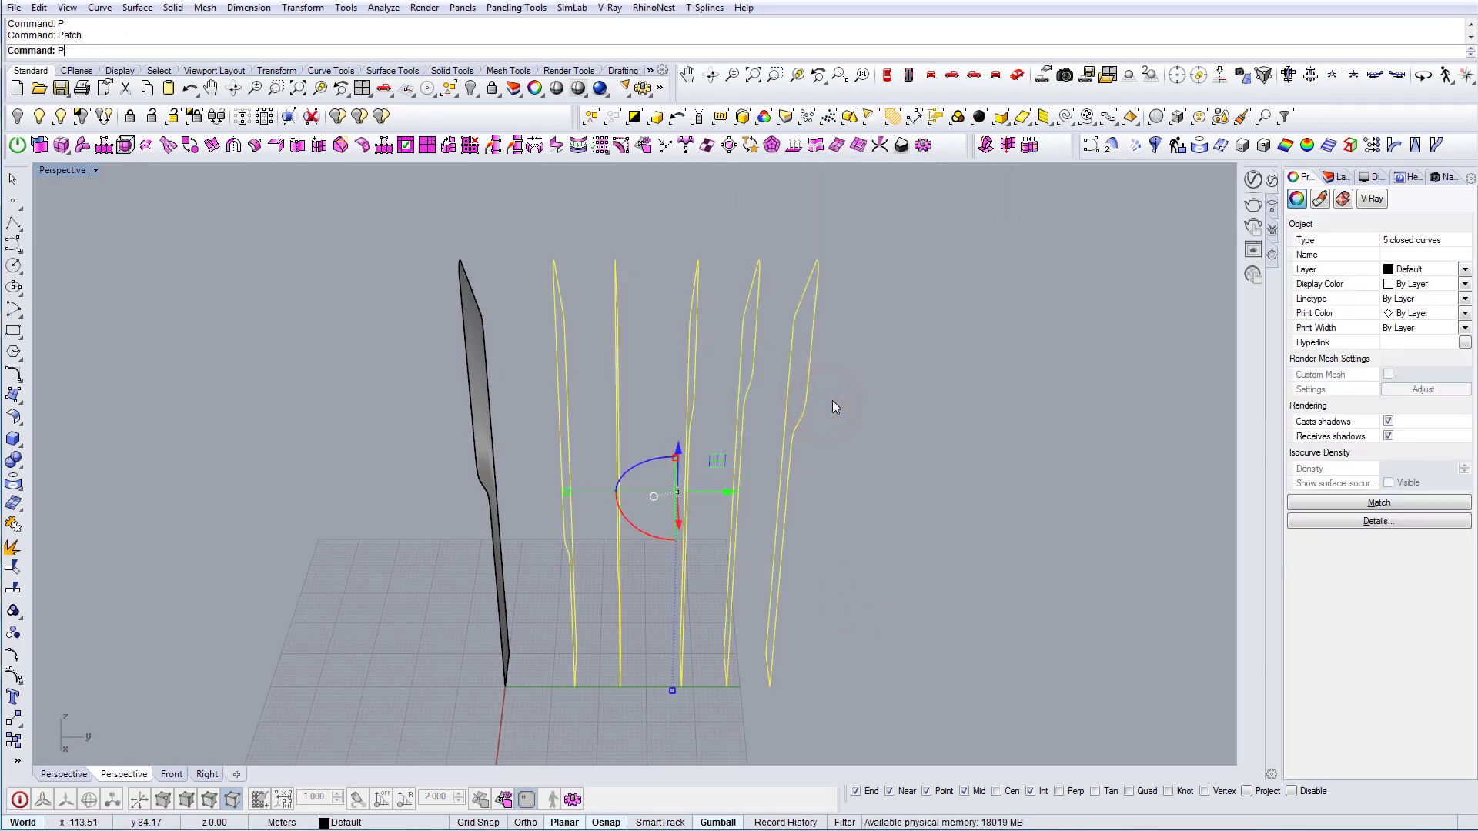
text(lanarSrf)
key(Return)
right_drag(695, 468, 753, 480)
Select all curves with SelCrv and hide them, keeping only the slab surfaces in view.
text(Se)
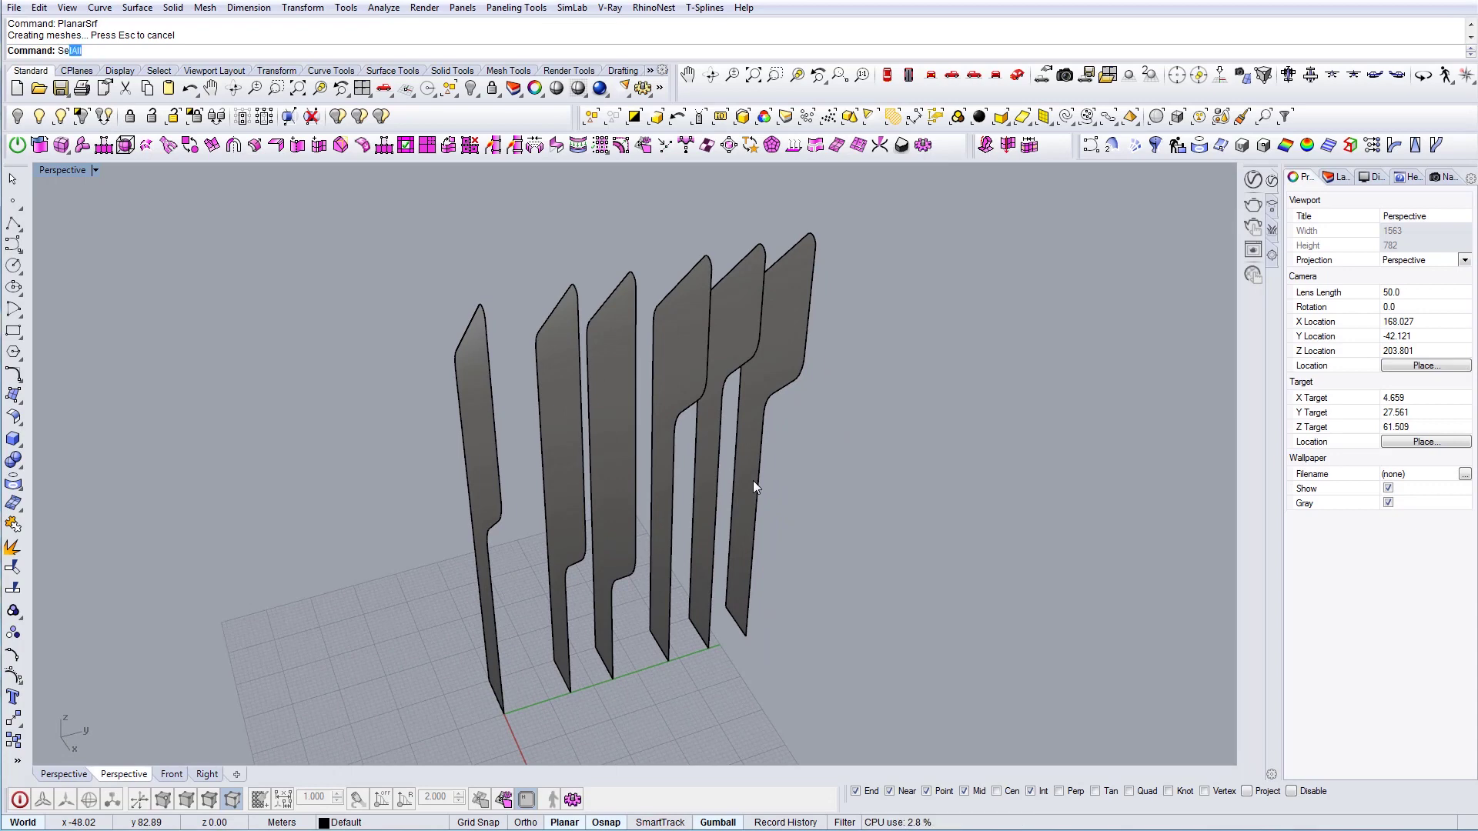
text(lCrv)
key(Return)
click(20, 119)
Move the second slab along the Y axis so its base sits close to the first slab.
right_drag(562, 455, 665, 500)
click(597, 567)
right_drag(597, 566, 650, 455)
drag(632, 470, 539, 496)
right_drag(538, 496, 712, 539)
click(582, 454)
click(712, 539)
key(m)
key(Return)
click(697, 658)
click(502, 694)
Rotate the moved slab about its base corner so it fans slightly away from the first slab.
key(r)
key(o)
key(Return)
click(501, 697)
click(495, 610)
click(373, 373)
Bring the third slab in beside the first two slabs with its base on the Y axis.
right_drag(471, 385, 698, 429)
click(698, 428)
drag(554, 409, 707, 506)
click(571, 564)
click(626, 501)
click(653, 469)
click(570, 490)
drag(610, 437, 625, 431)
right_drag(596, 535, 603, 585)
Try to rotate the third slab about its base corner.
click(595, 646)
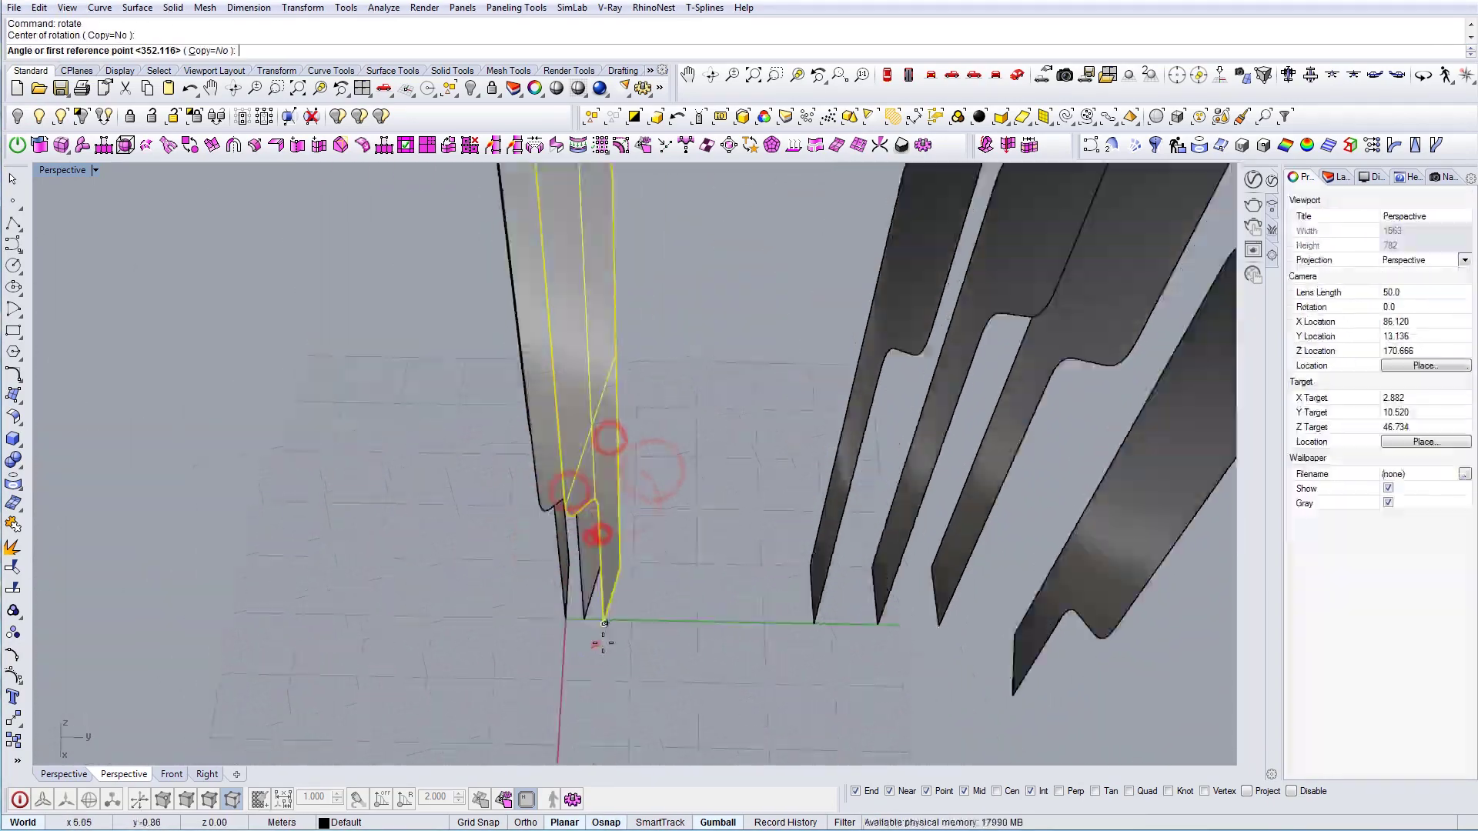
click(623, 564)
click(660, 511)
key(ctrl+z)
Add a fourth slab beside the three clustered slabs, with its base in line with theirs.
right_drag(660, 511, 617, 543)
scroll(655, 539, down, 4)
click(861, 435)
click(918, 457)
right_drag(918, 457, 660, 493)
click(659, 710)
drag(726, 312, 676, 307)
click(634, 650)
click(584, 402)
right_drag(528, 299, 650, 425)
Rotate the newly placed slab about its base corner to continue the fan.
click(578, 385)
right_click(495, 485)
click(640, 627)
click(588, 640)
click(578, 563)
click(675, 366)
click(650, 426)
click(597, 525)
right_drag(598, 525, 774, 385)
Bring the next slab from the distant row into the cluster and adjust its angle and spacing.
click(721, 279)
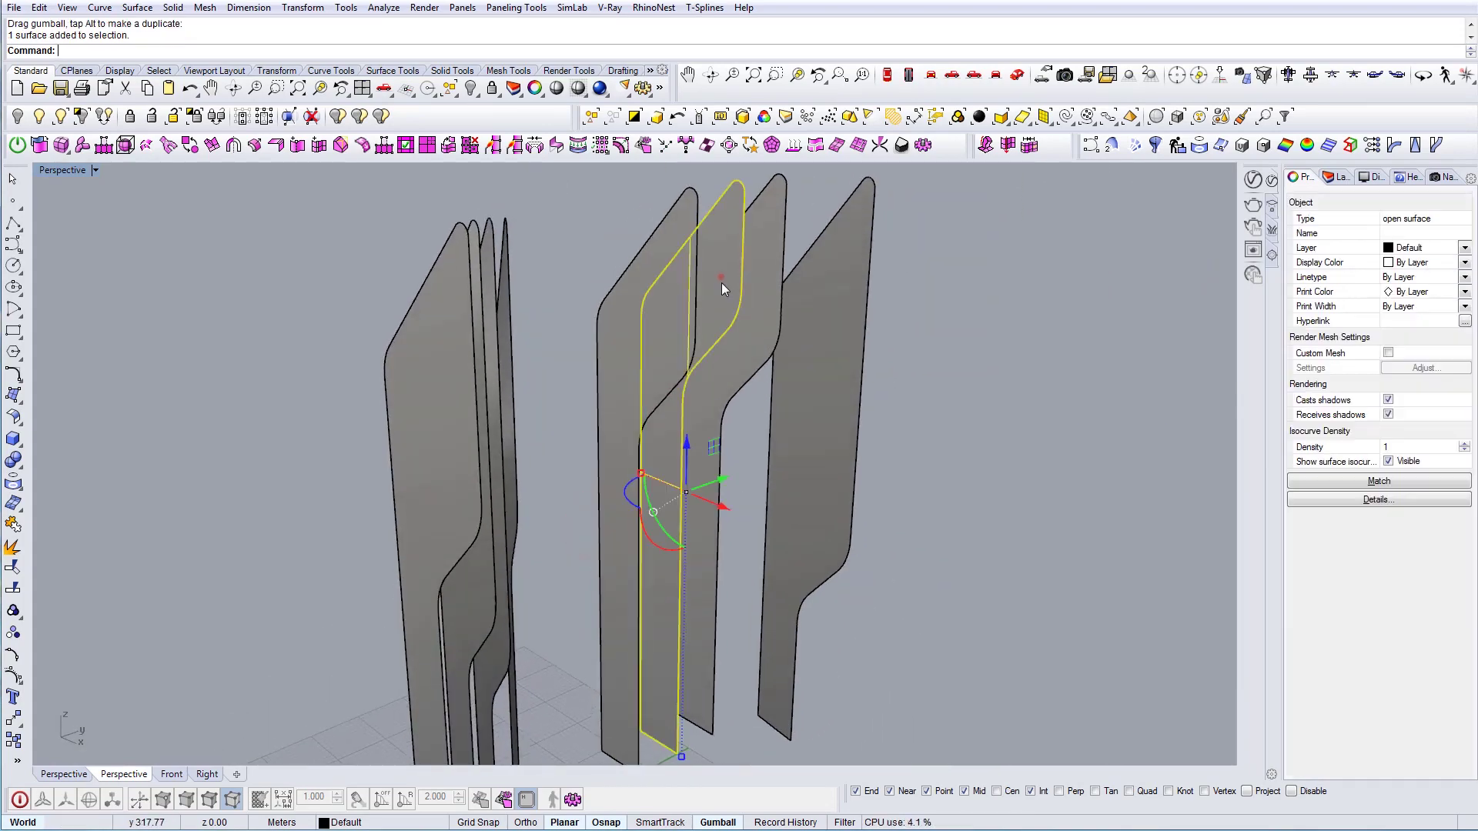
drag(782, 446, 544, 585)
right_click(545, 690)
click(516, 718)
click(529, 616)
drag(454, 435, 447, 437)
click(564, 440)
click(581, 414)
drag(605, 441, 631, 444)
Move another slab from the distant row to the end of the cluster and fine-tune its position.
click(647, 295)
key(m)
key(Return)
click(650, 587)
click(558, 647)
click(546, 422)
right_drag(638, 455, 595, 539)
click(594, 539)
drag(627, 616, 633, 618)
right_drag(633, 618, 598, 508)
Copy one of the clustered slabs from its base corner to the far end of the cluster.
click(530, 569)
click(523, 712)
click(602, 703)
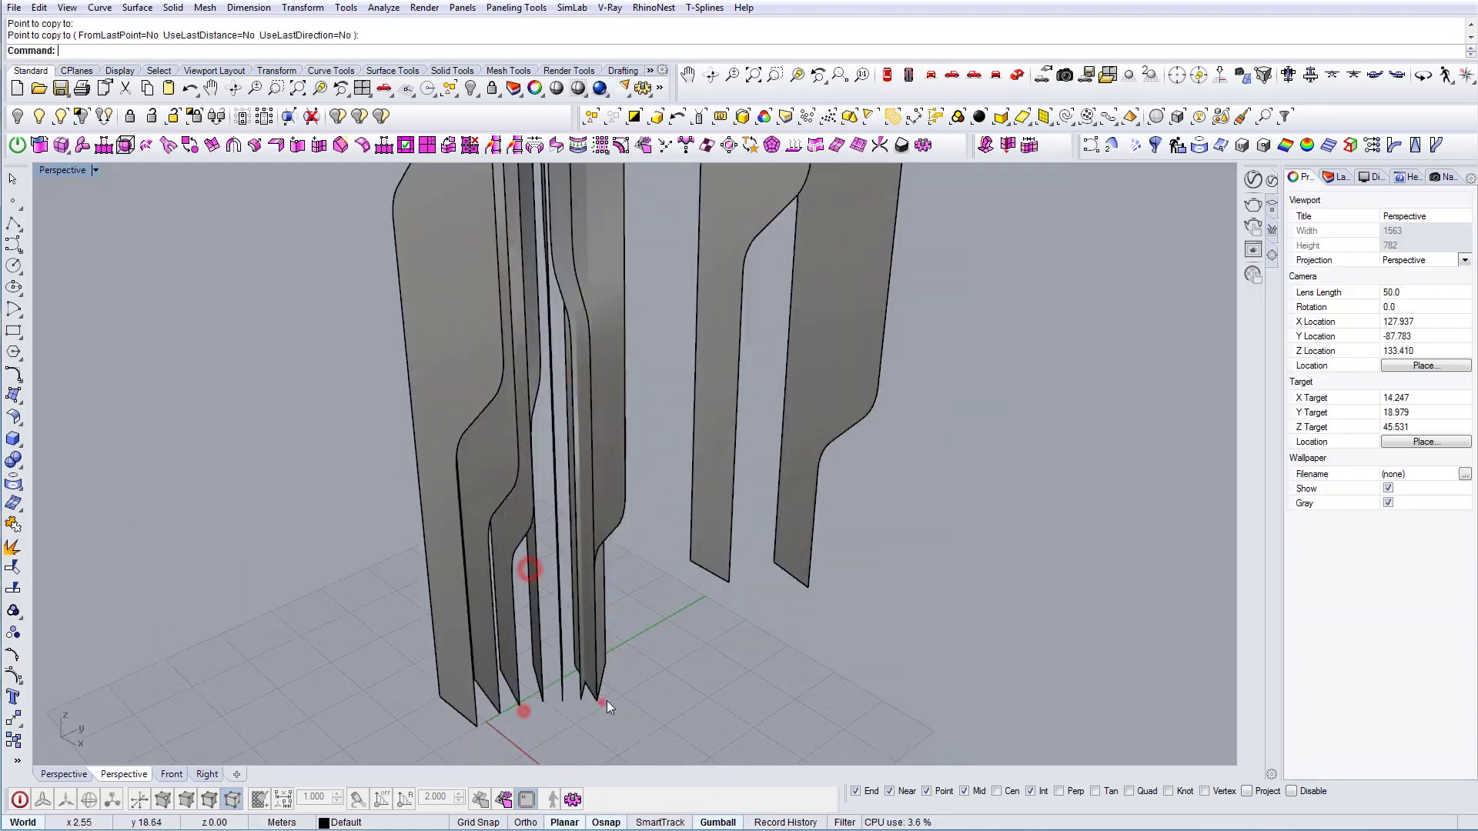
Rotate the copied slab about its base corner and shift it slightly within the cluster.
right_drag(607, 700, 597, 689)
click(594, 686)
click(616, 650)
key(Escape)
click(591, 372)
scroll(576, 396, down, 4)
drag(660, 407, 617, 373)
Position and rotate a further slab at the far end of the fan.
scroll(611, 542, up, 4)
click(603, 616)
click(775, 616)
click(756, 594)
click(805, 568)
right_drag(675, 462, 731, 373)
scroll(731, 373, down, 5)
click(695, 363)
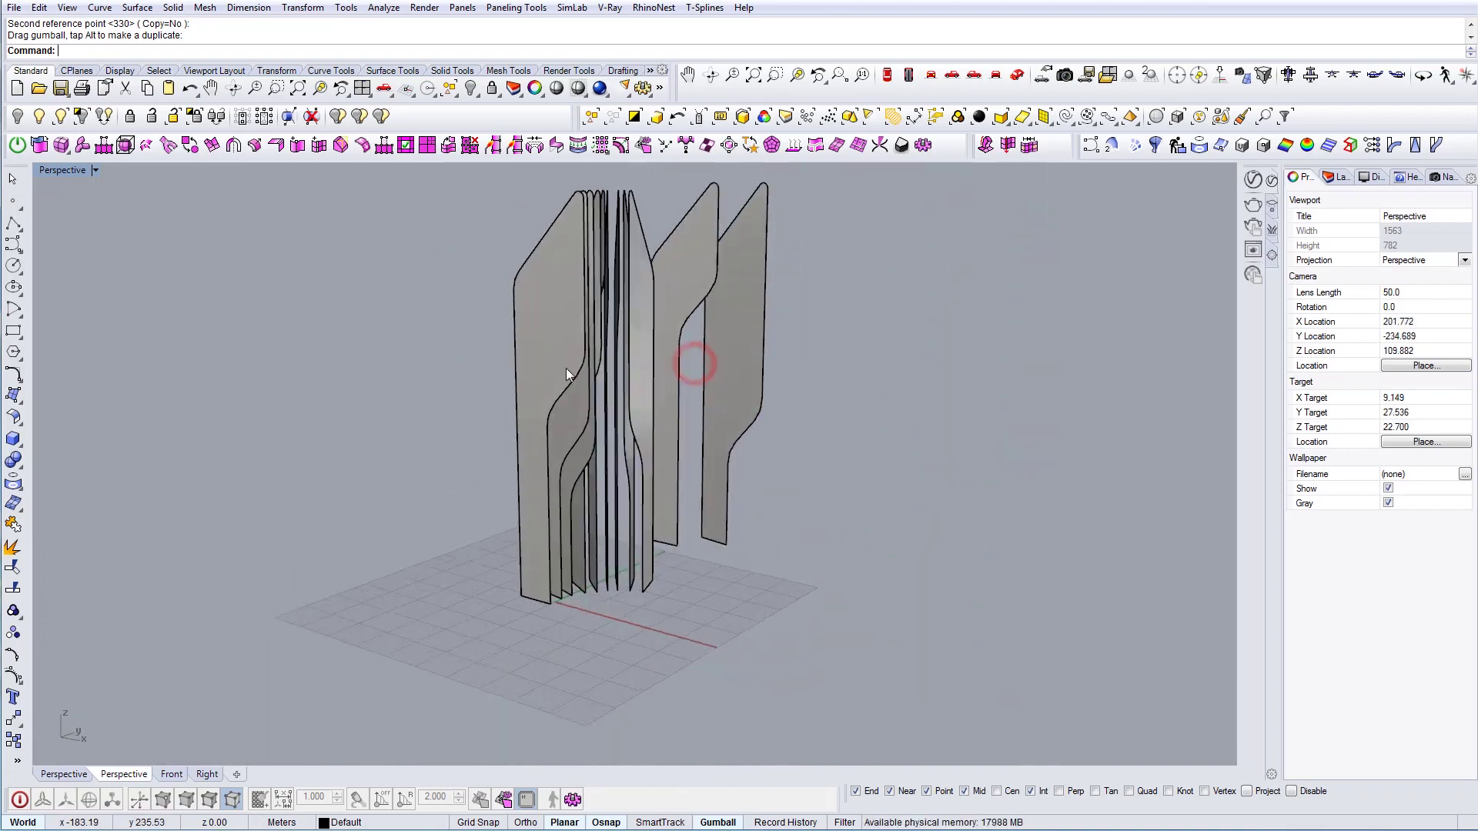
Copy the front slab to the far end of the cluster and rotate the copy about its base corner.
click(547, 380)
scroll(555, 539, up, 4)
click(541, 593)
click(660, 593)
click(644, 568)
click(580, 552)
Try to rotate the newest slab by 10 degrees.
right_drag(672, 574, 719, 410)
scroll(720, 409, down, 5)
click(722, 402)
text(10)
key(Return)
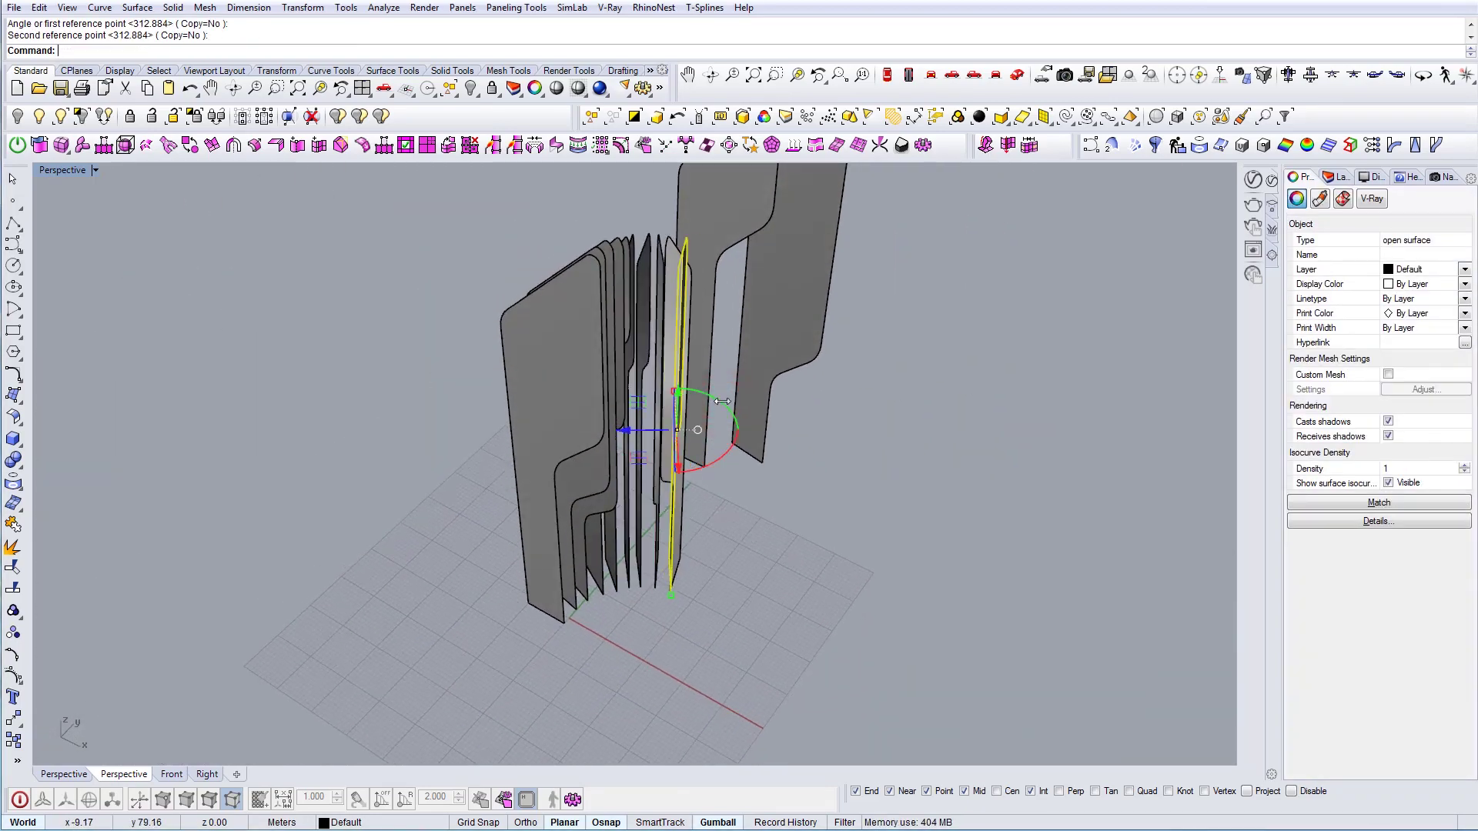
scroll(696, 409, up, 5)
key(ctrl+z)
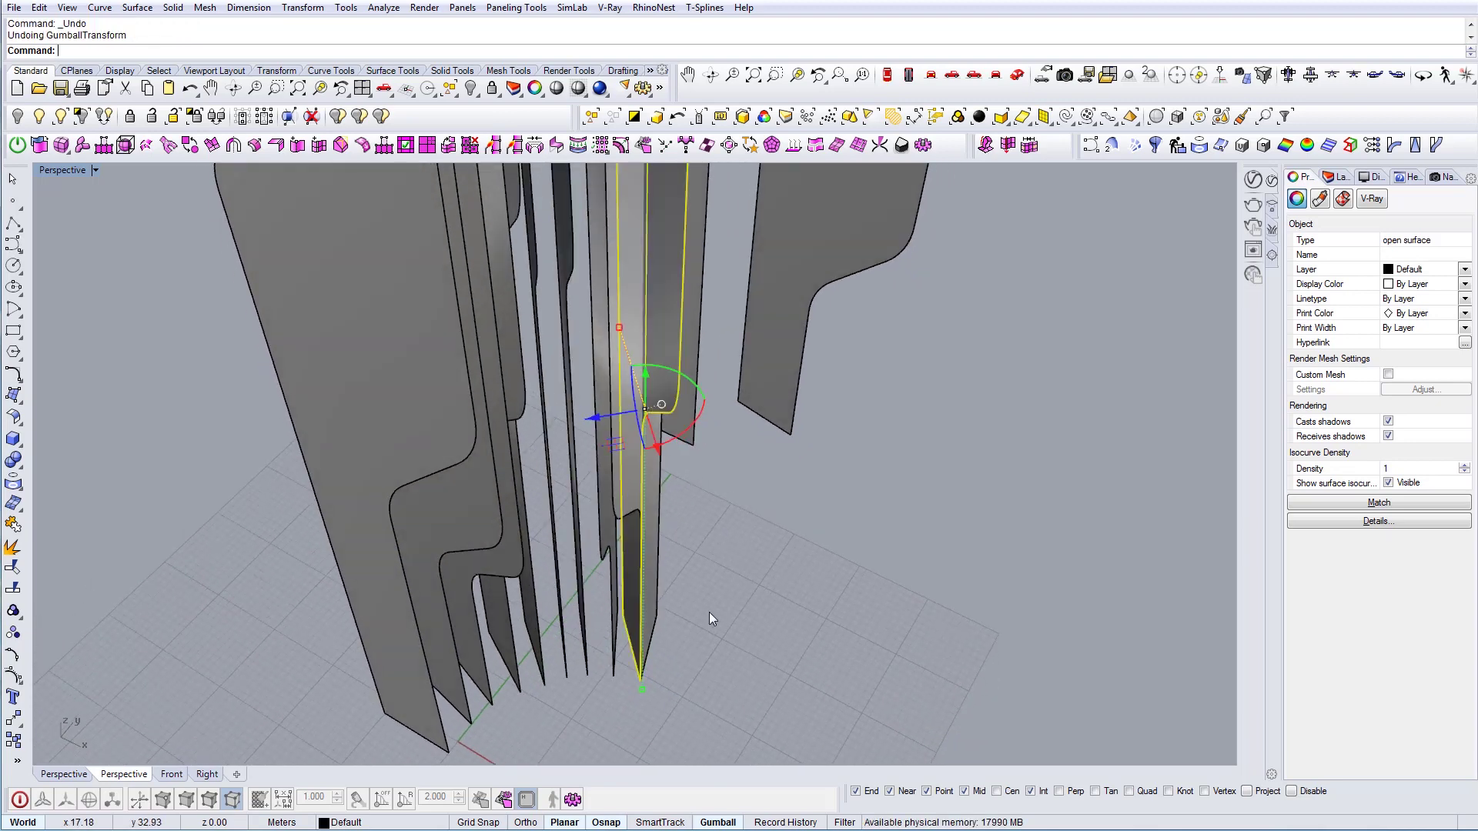
Rotate the last slab about its vertical axis so it turns outward at the end of the fan.
click(625, 636)
click(662, 628)
right_drag(664, 628, 694, 630)
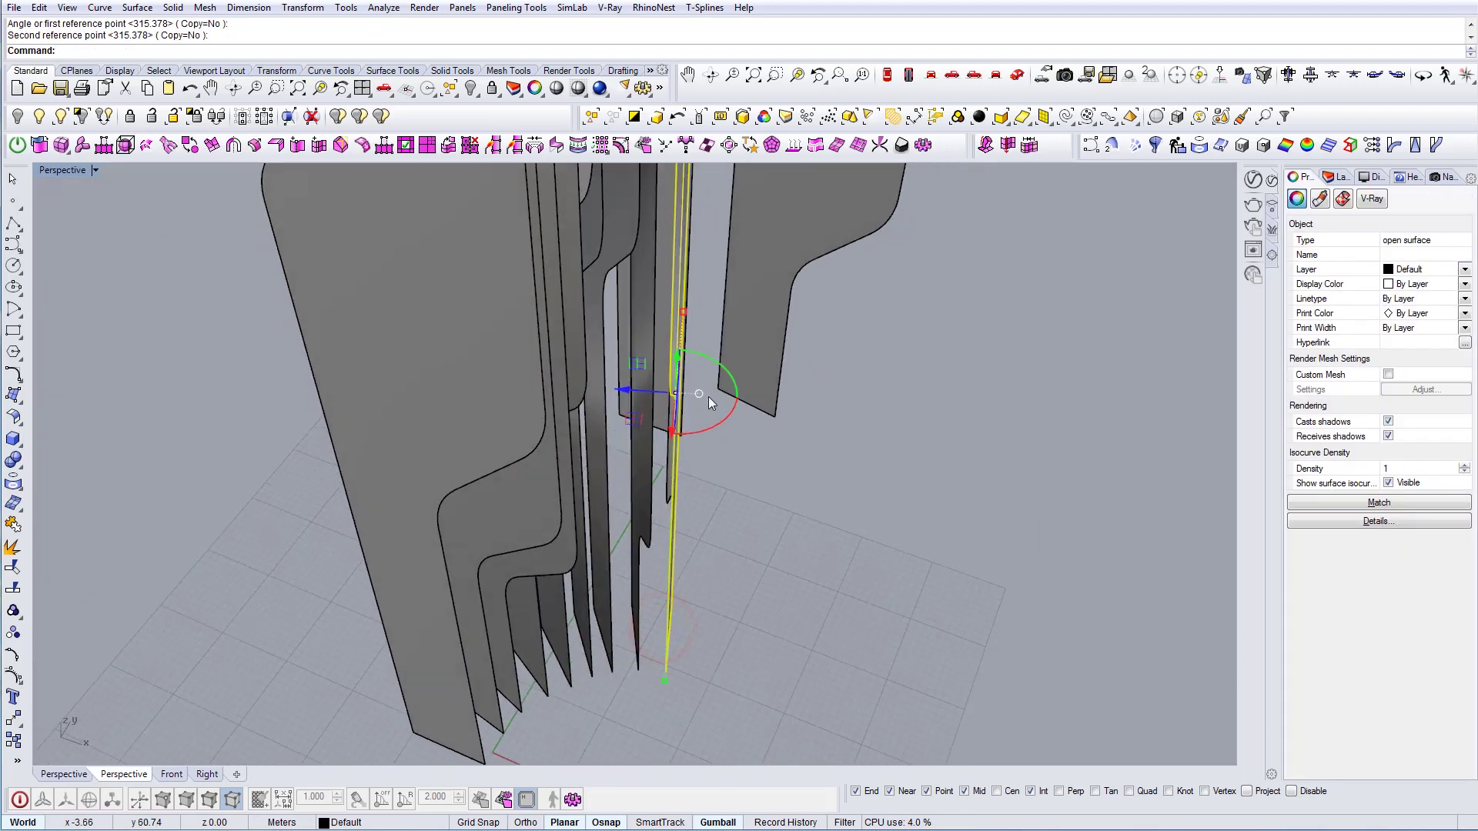
click(727, 368)
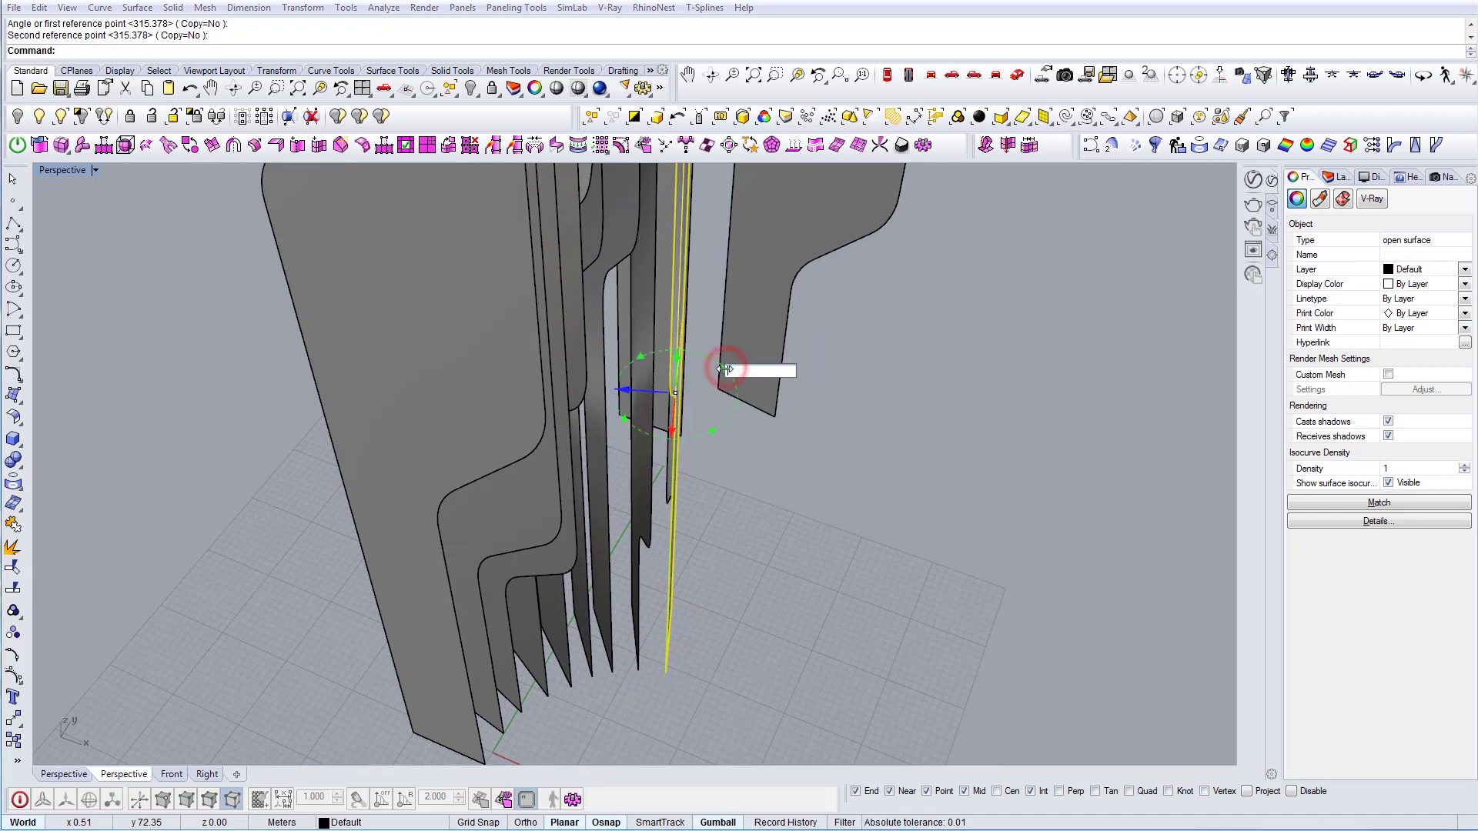
text(90)
key(Return)
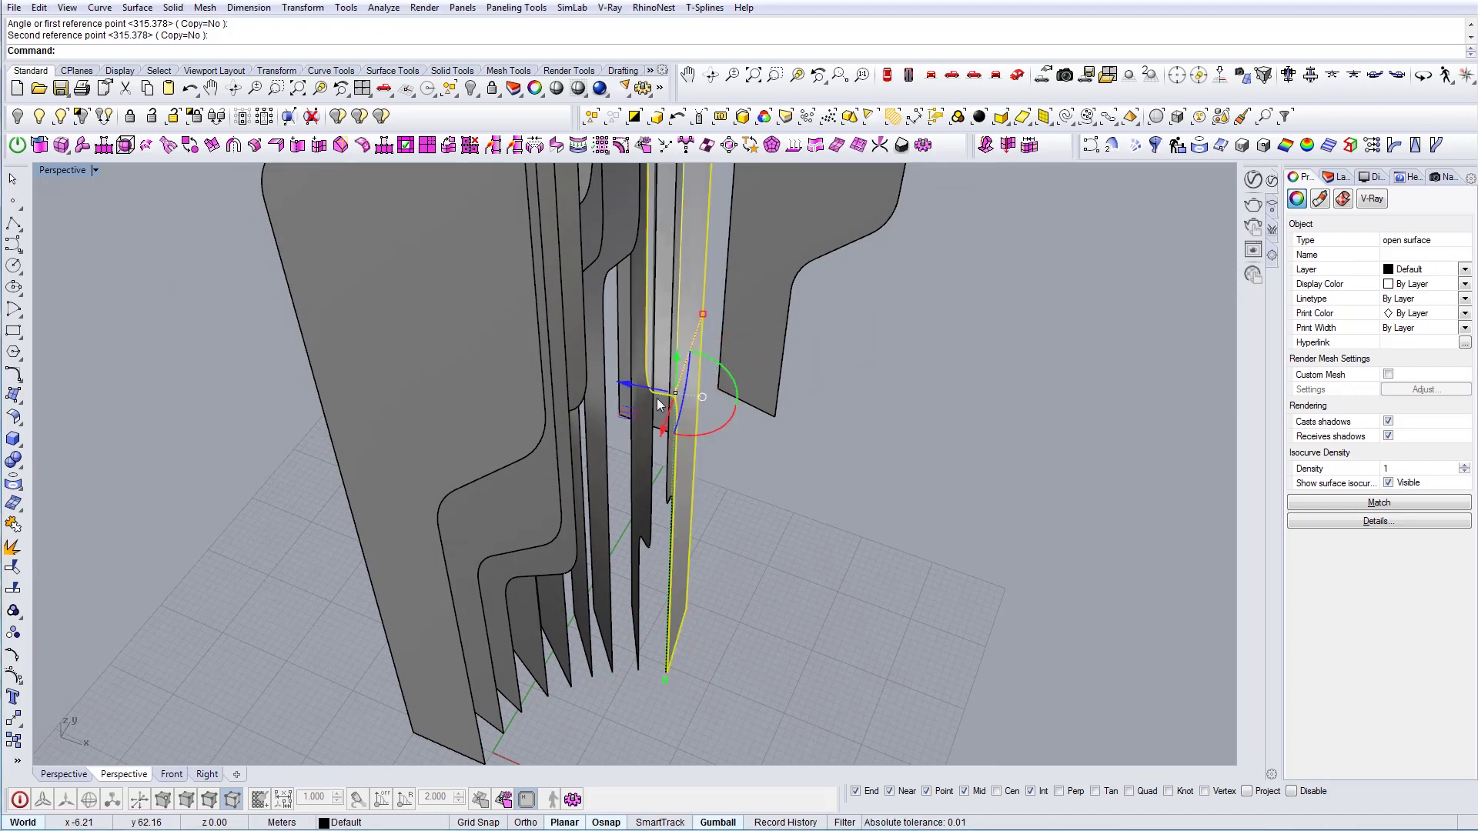
Nudge the last slab into line with the fan and delete the two spare slabs standing outside it.
drag(633, 391, 663, 393)
key(Escape)
scroll(670, 369, down, 6)
right_drag(670, 370, 523, 327)
scroll(511, 320, down, 4)
drag(785, 431, 686, 320)
key(Delete)
right_drag(686, 321, 777, 371)
right_drag(777, 372, 864, 364)
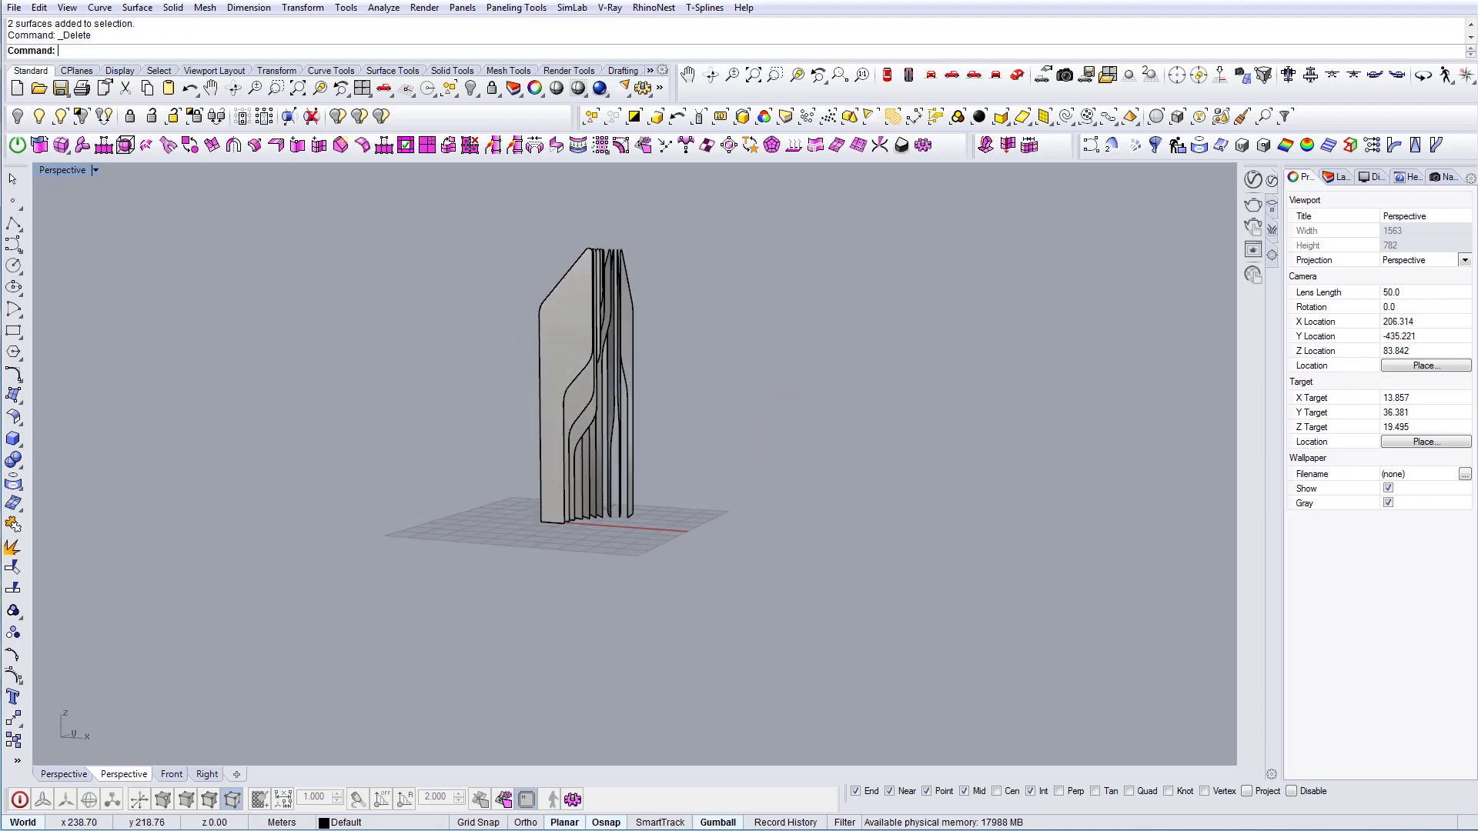
Compare the tower with reference images 5 and 4 in Windows Photo Viewer, checking the fan and slab tops from matching angles.
drag(385, 830, 1053, 215)
right_drag(620, 470, 370, 474)
key(alt+Tab)
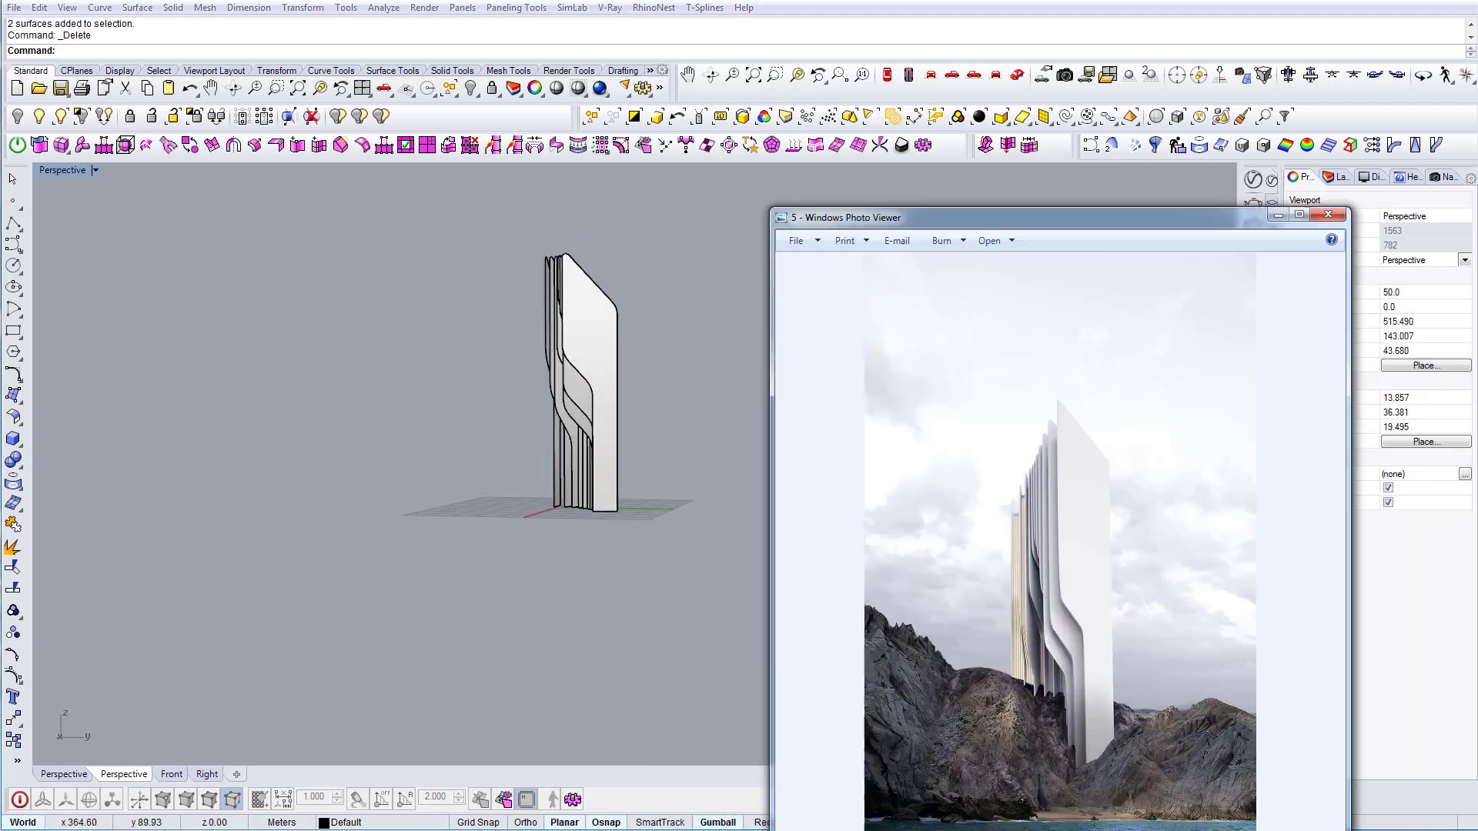
drag(1022, 220, 963, 129)
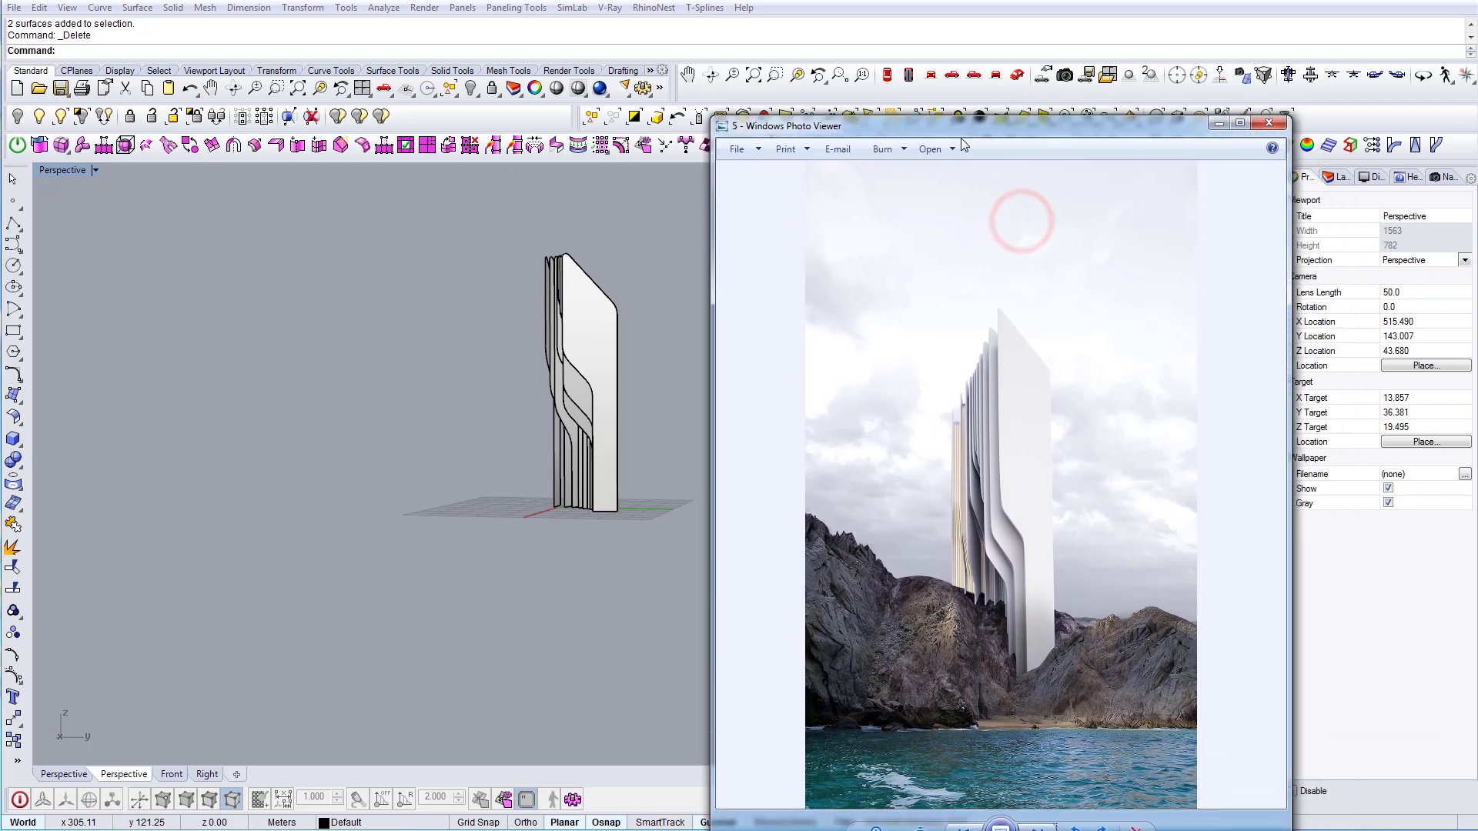
right_drag(497, 436, 732, 431)
key(alt+Tab)
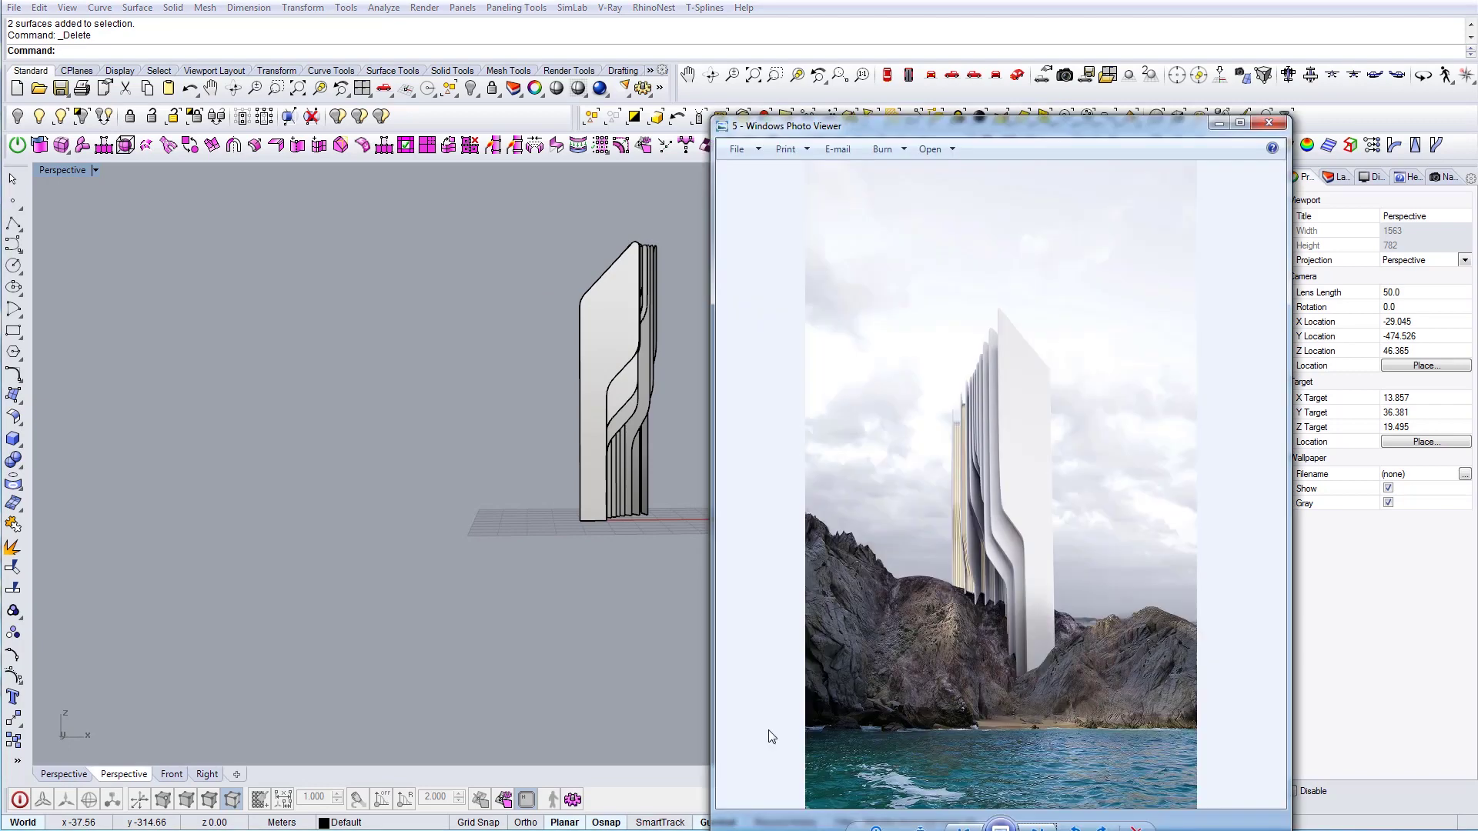
click(960, 827)
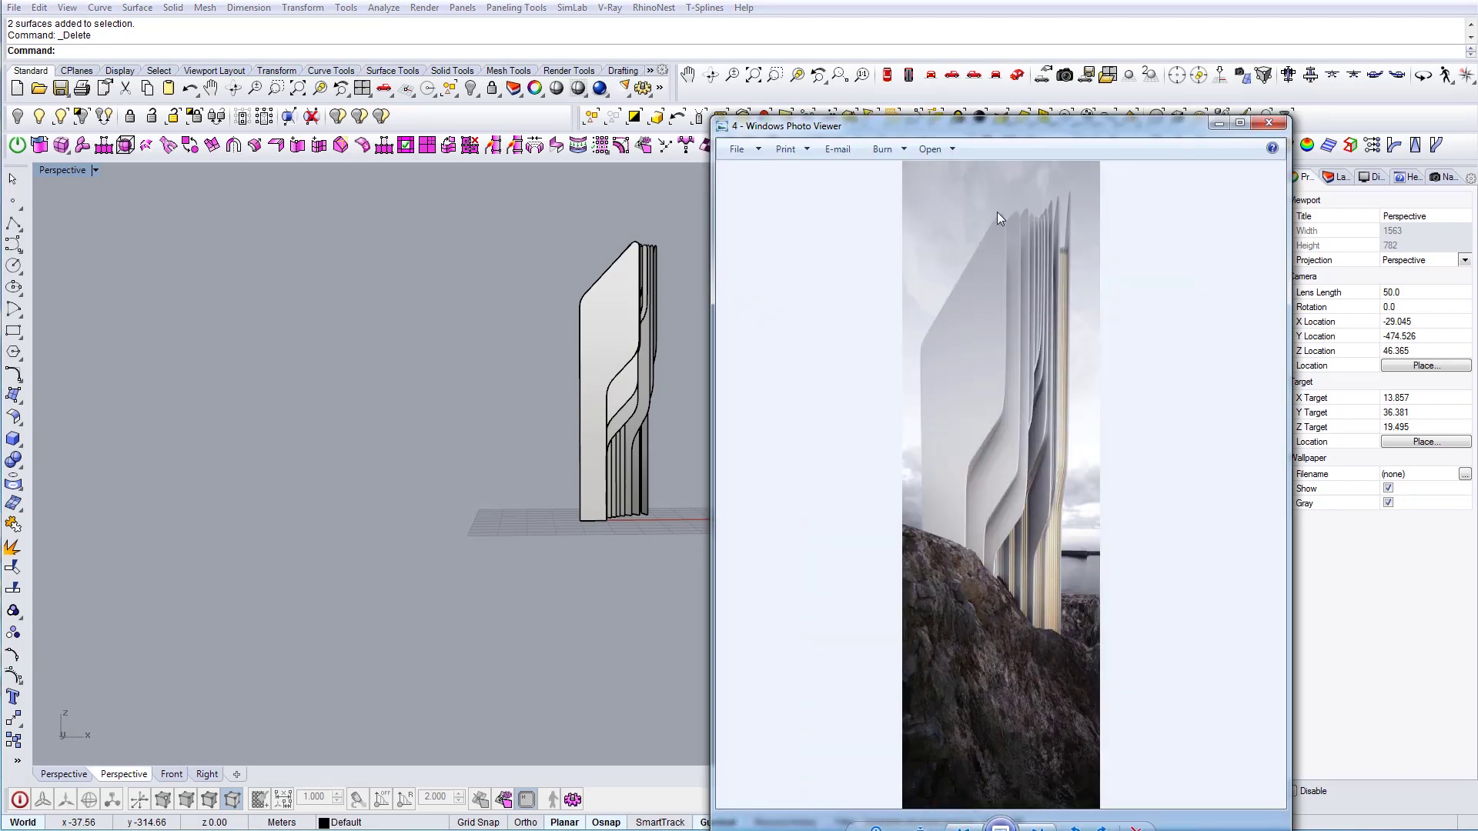
click(1221, 121)
Raise the slab at the far end of the fan slightly, and raise the slab beside it too.
right_drag(677, 373, 700, 437)
click(639, 331)
drag(690, 435, 690, 420)
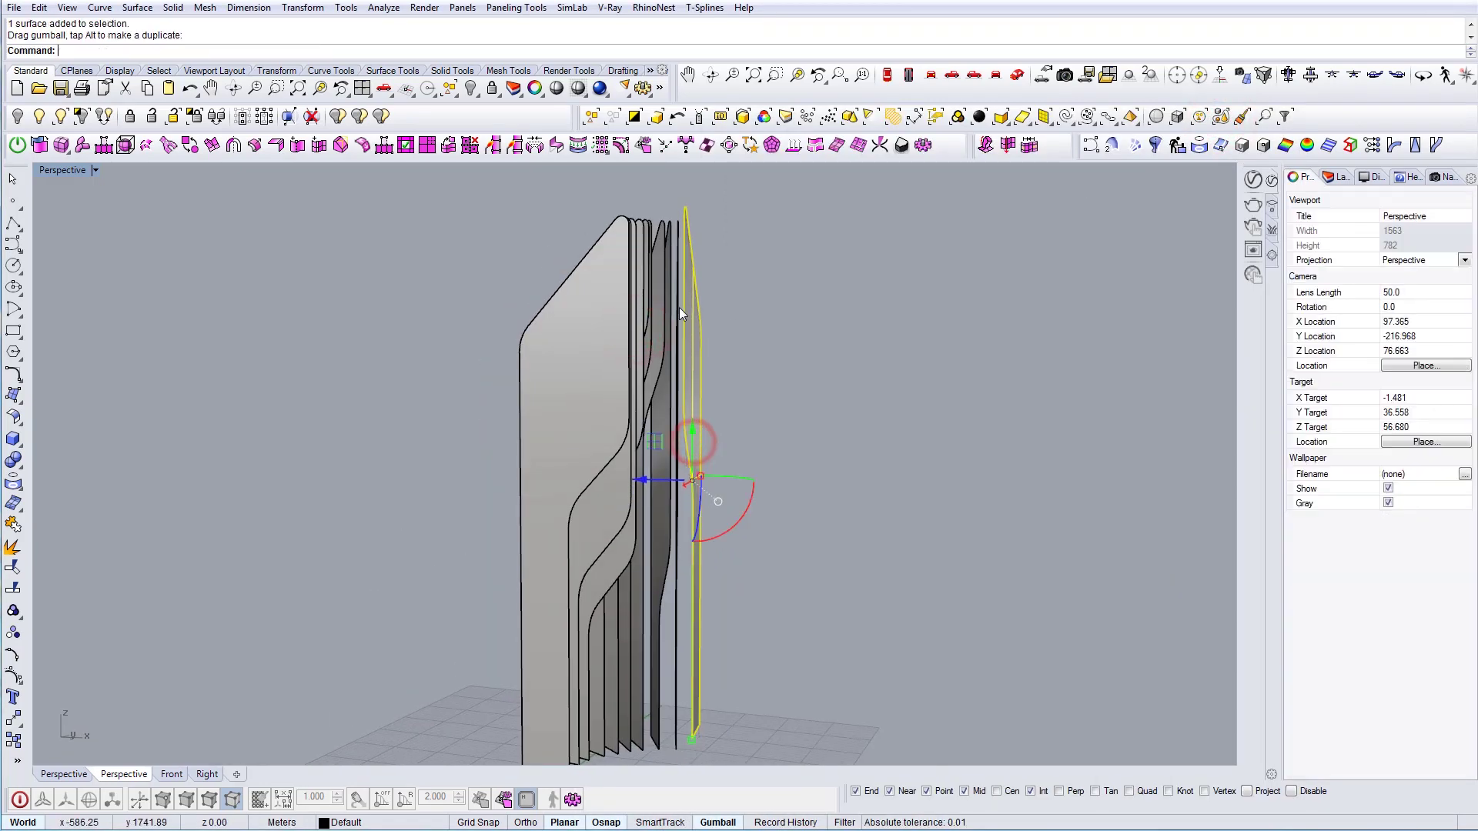
scroll(653, 192, up, 7)
click(714, 279)
scroll(698, 413, down, 3)
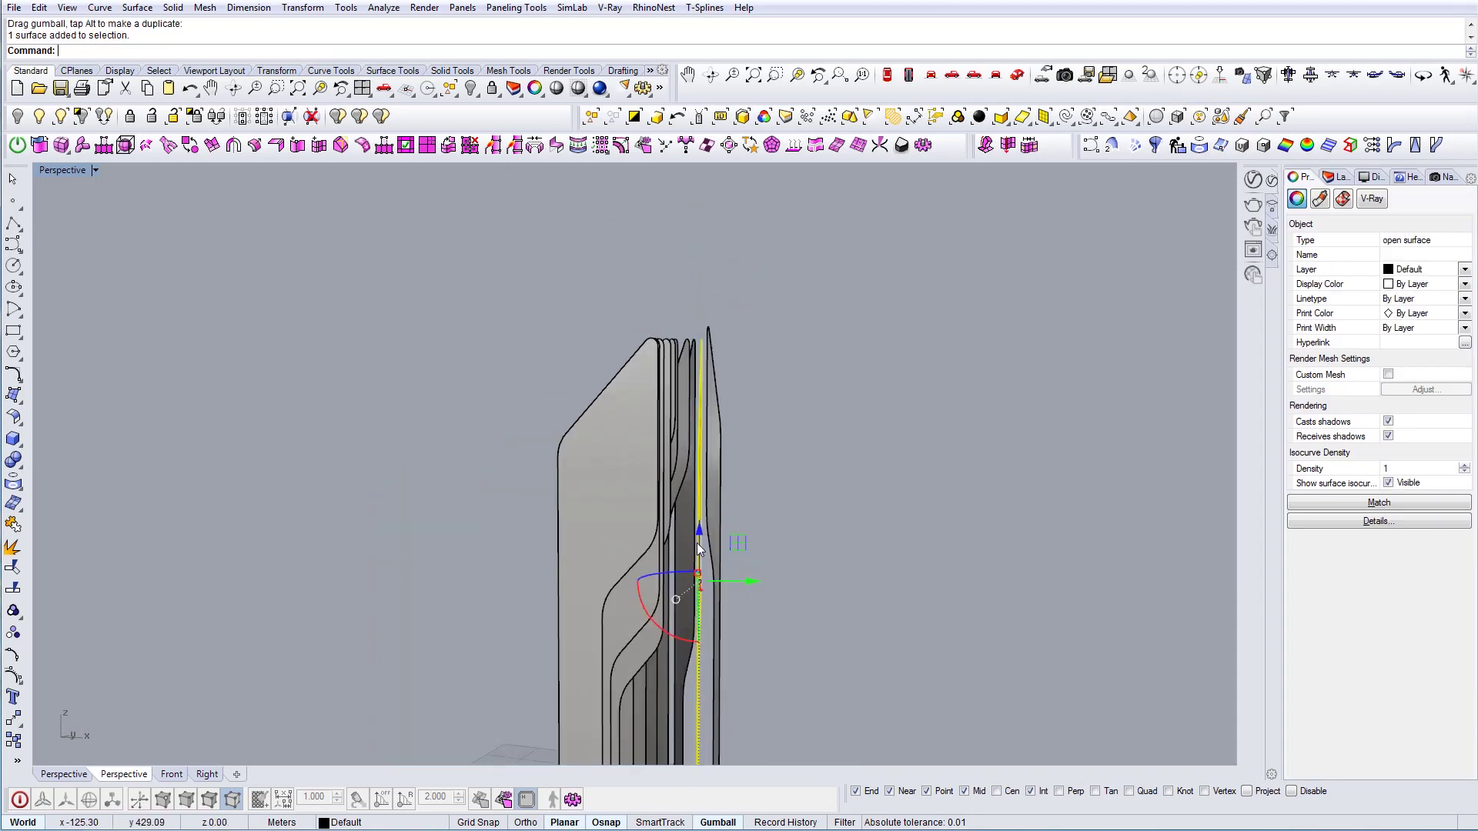
drag(701, 537, 702, 527)
Raise the four slabs at the far end of the fan together by a small amount.
scroll(685, 338, up, 4)
click(701, 357)
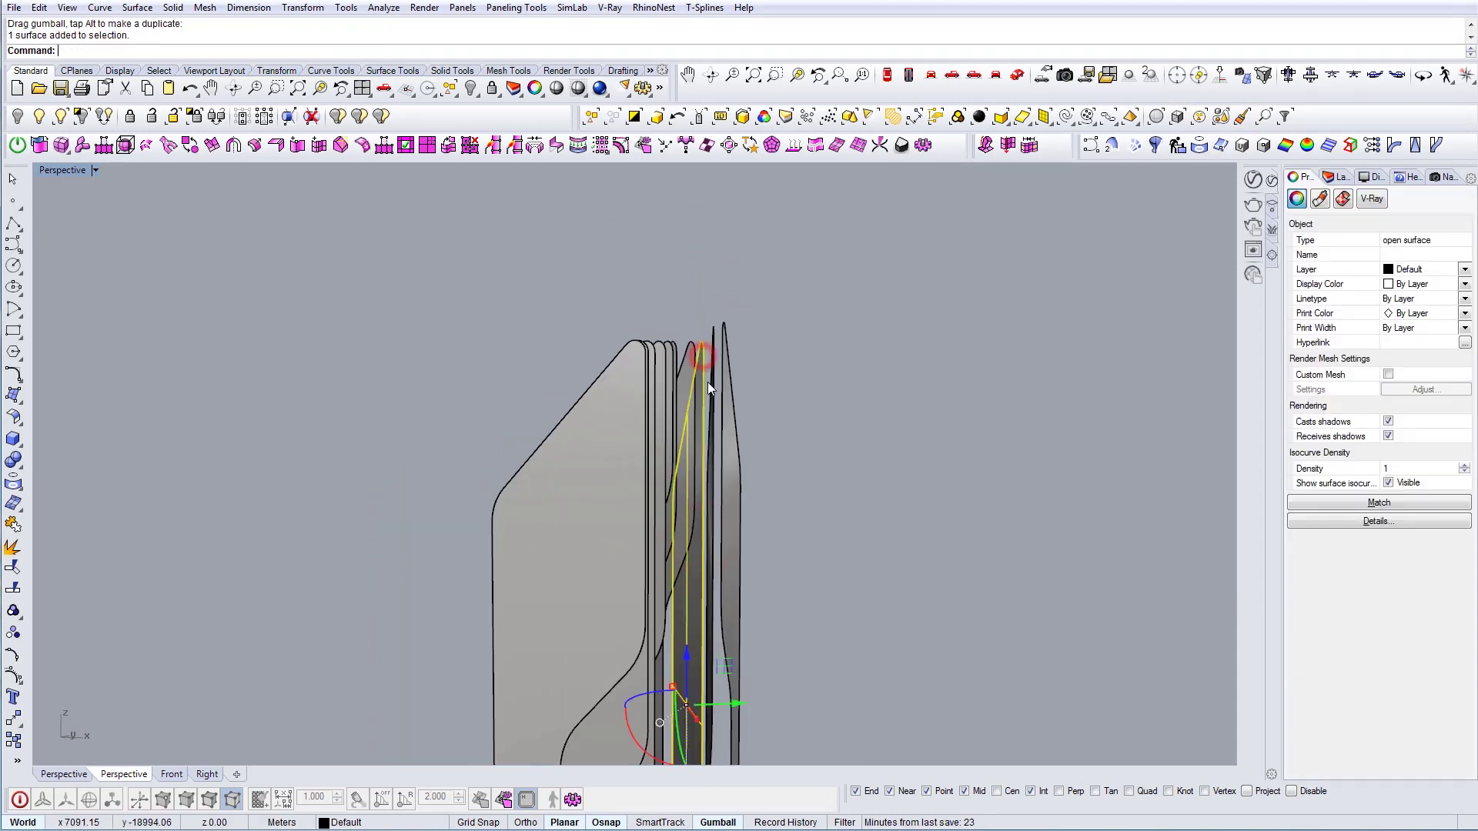
drag(758, 360, 686, 419)
drag(686, 640, 690, 624)
click(817, 391)
Raise the next slab in front of the four raised ones to continue the stepped tops.
scroll(678, 339, up, 4)
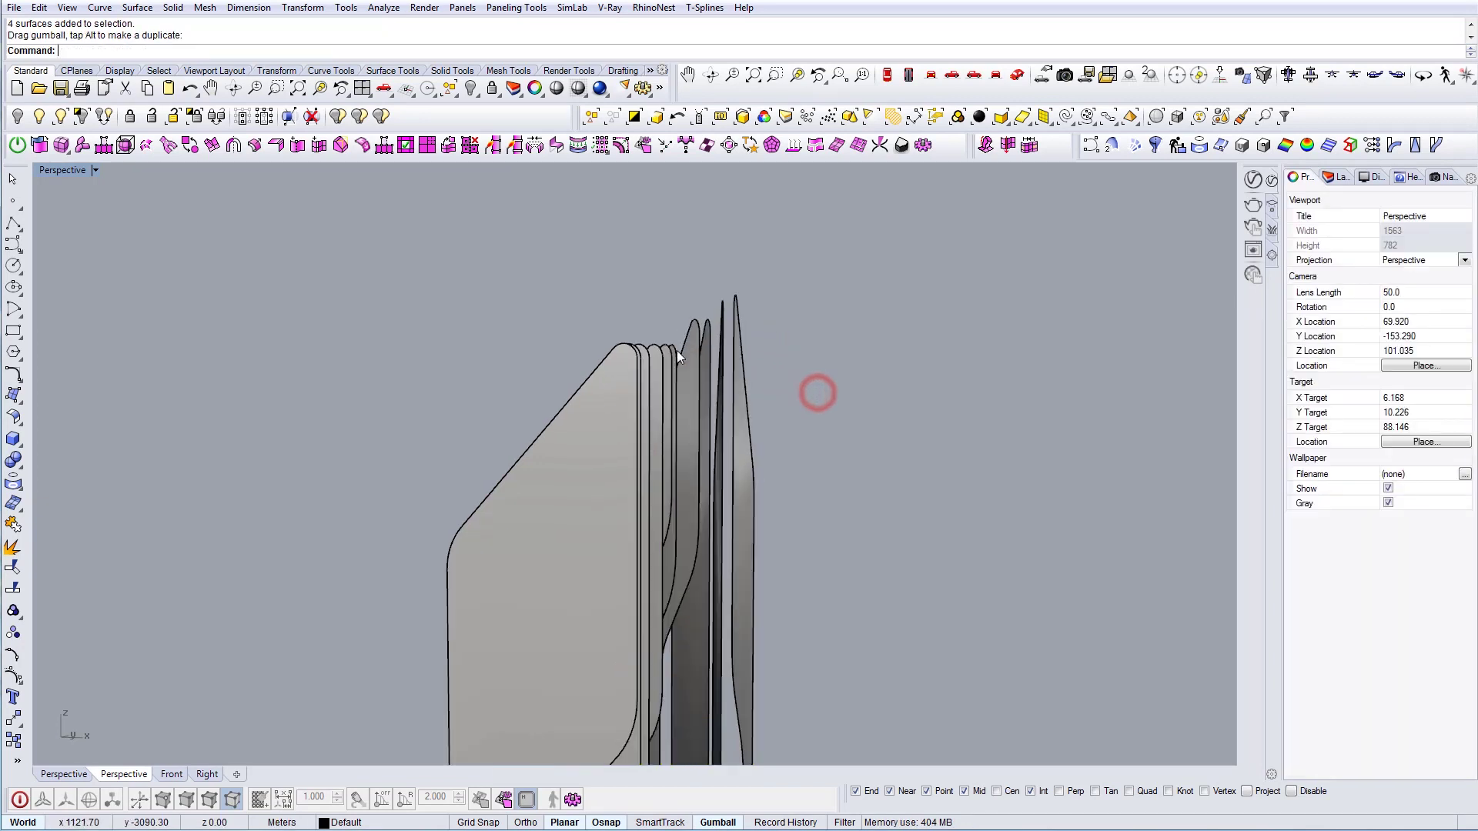
click(673, 367)
shift+click(676, 363)
scroll(678, 454, down, 4)
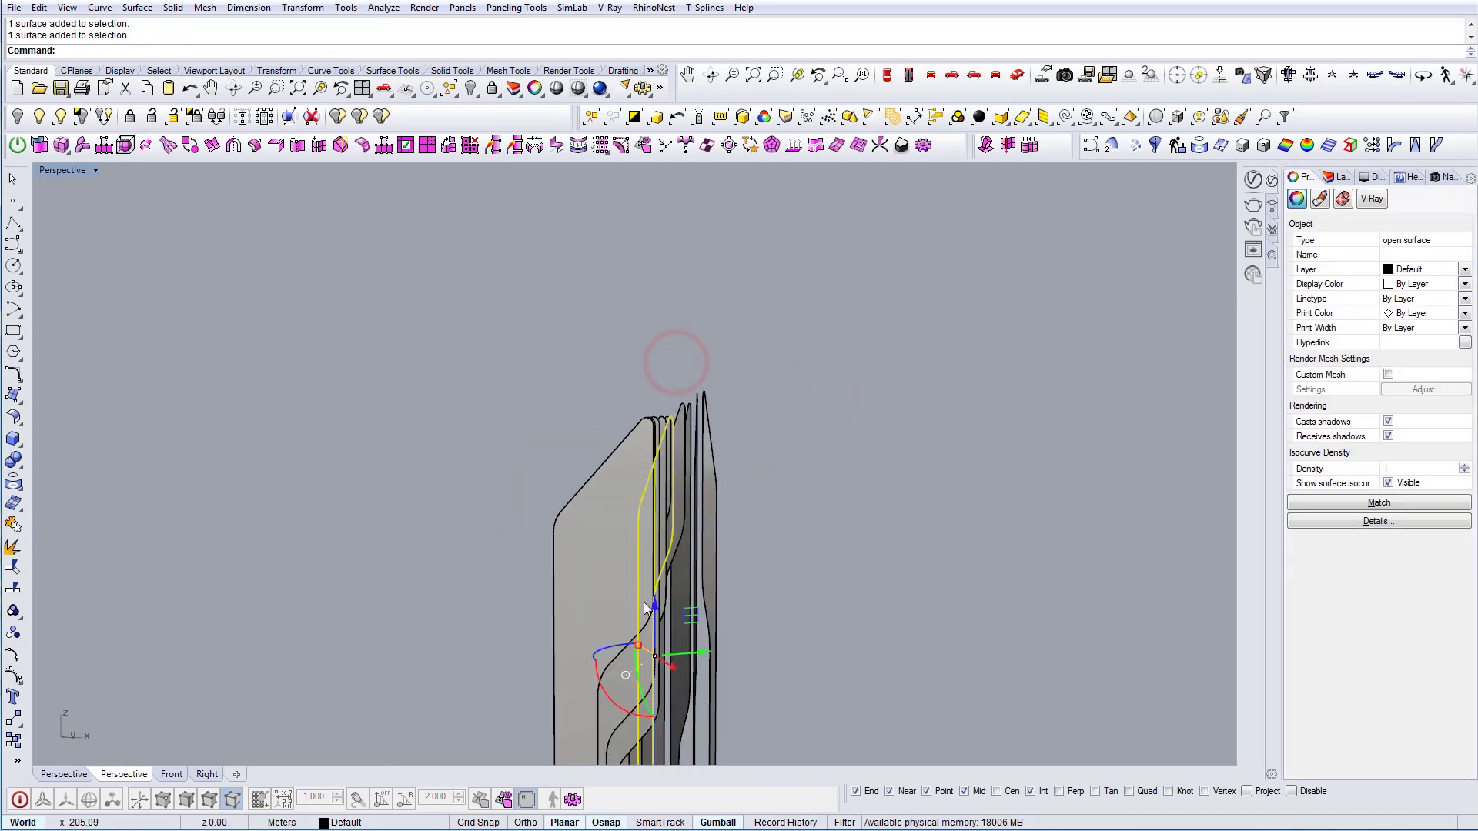
drag(657, 629, 655, 618)
Turn on the slabs' solid edit points with SolidPtOn and select the points along their bases.
scroll(656, 379, down, 6)
right_drag(758, 566, 660, 481)
scroll(654, 582, up, 6)
scroll(646, 560, down, 4)
mouse_move(756, 606)
mouse_down()
mouse_move(576, 556)
mouse_move(759, 633)
mouse_up()
text(SolidPtOn)
key(Return)
Flatten the selected base points to ground level with SetPt, using only Set Z aligned to World.
text(SetPt)
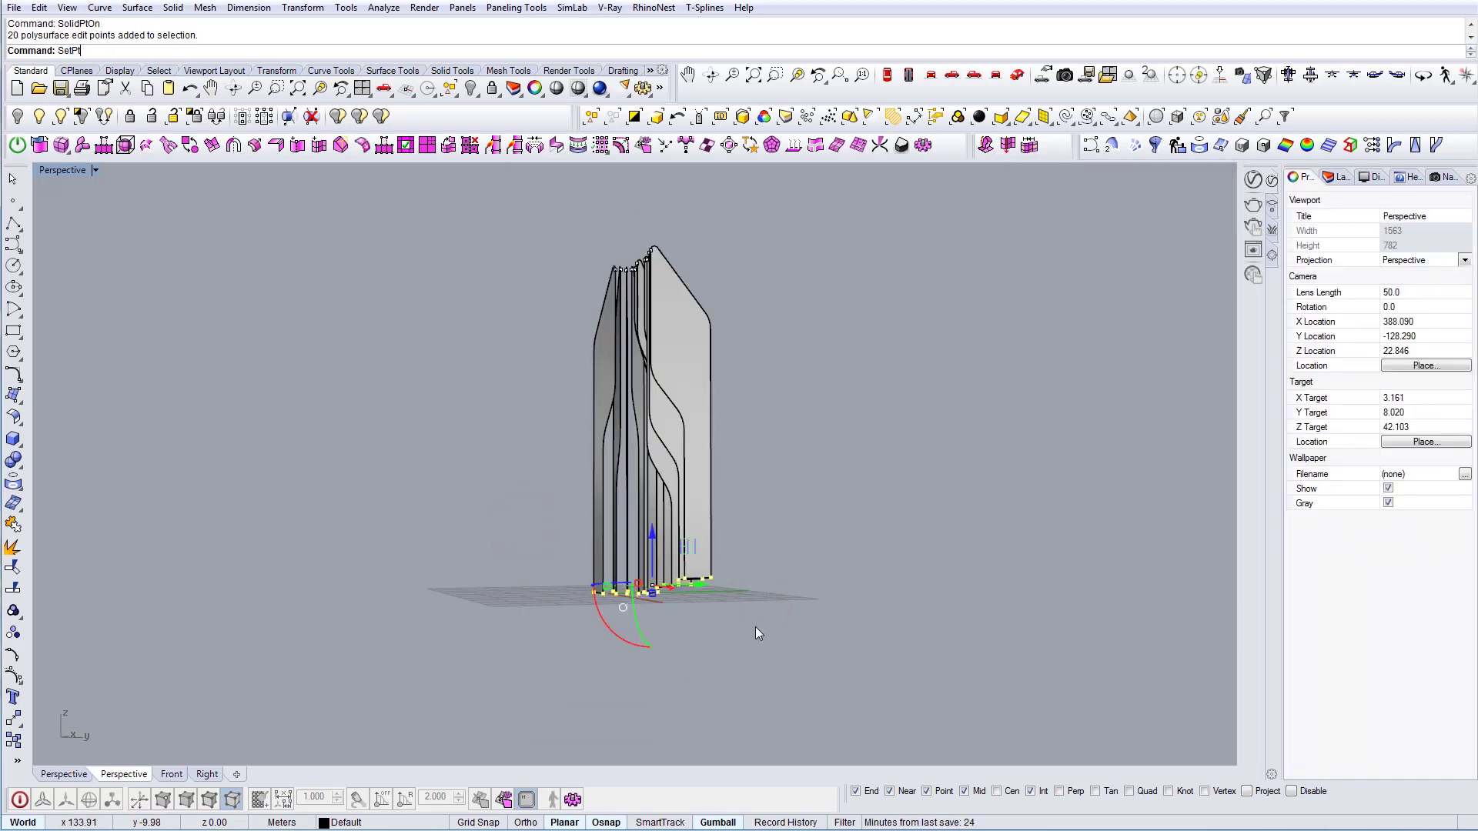
key(Return)
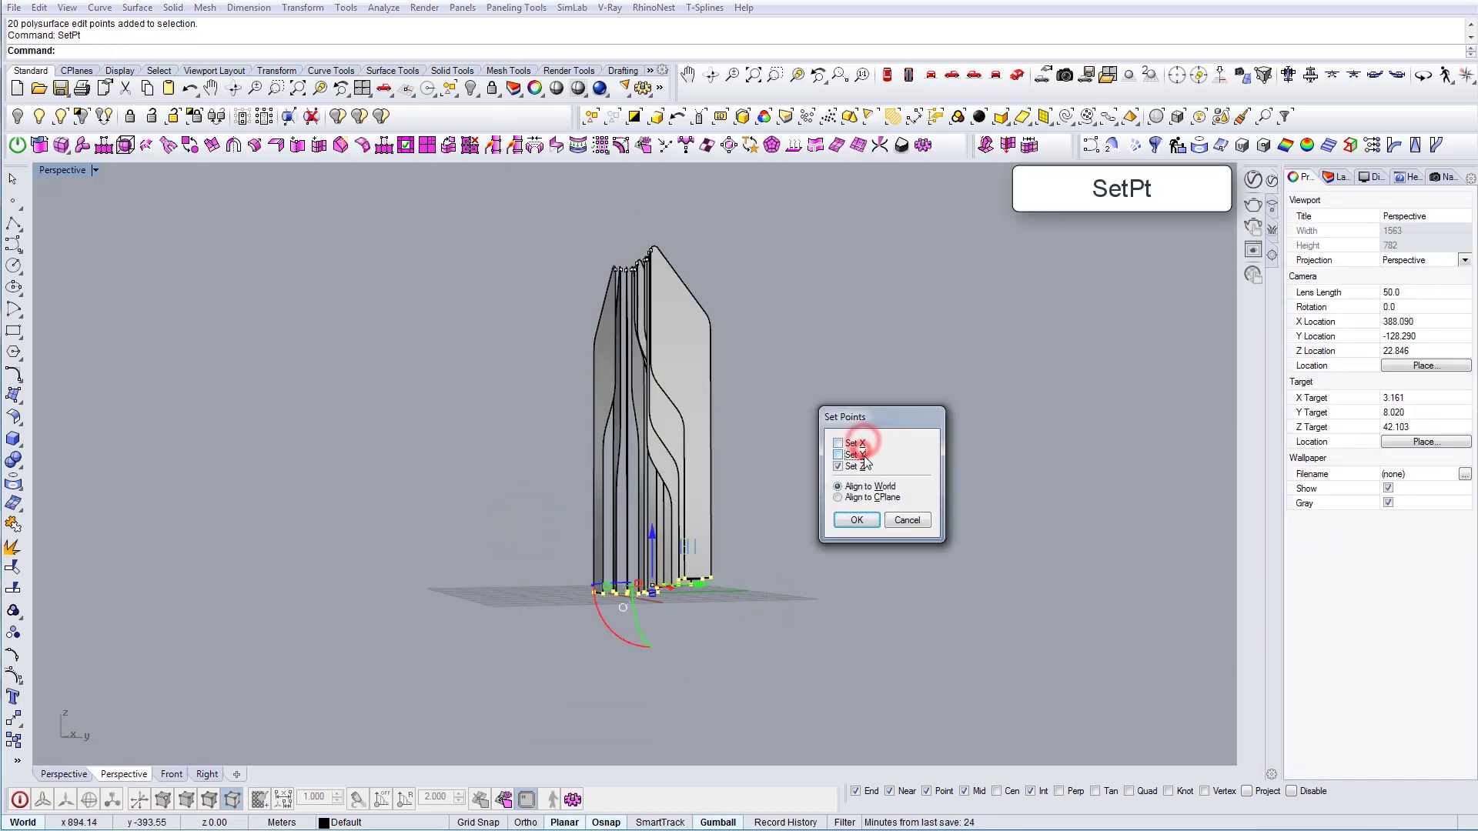
click(853, 521)
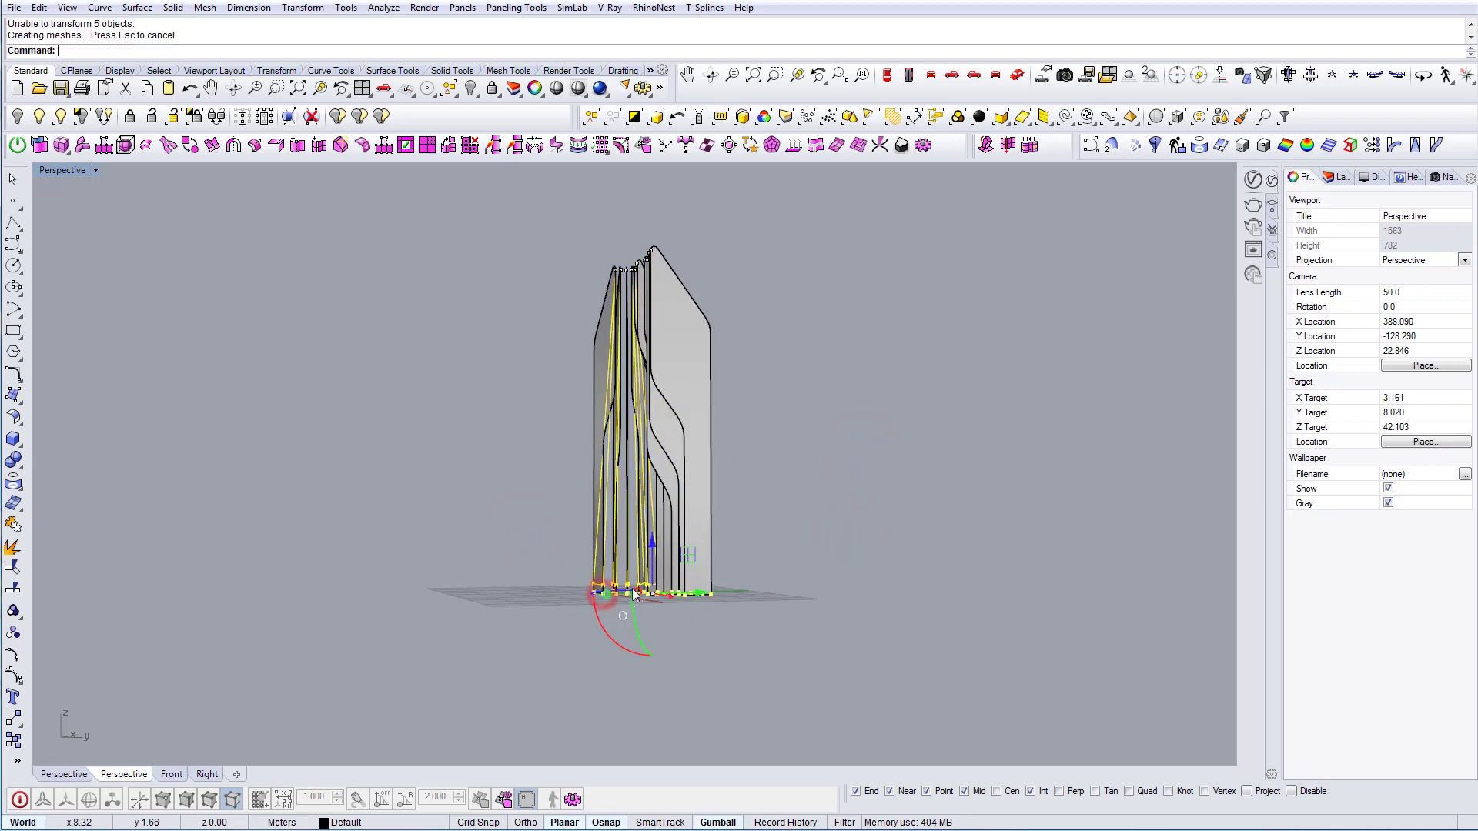
right_drag(636, 599, 704, 627)
scroll(629, 545, up, 4)
key(Escape)
key(Escape)
Inspect the fan of slabs and their base edges from several angles.
right_drag(669, 537, 690, 605)
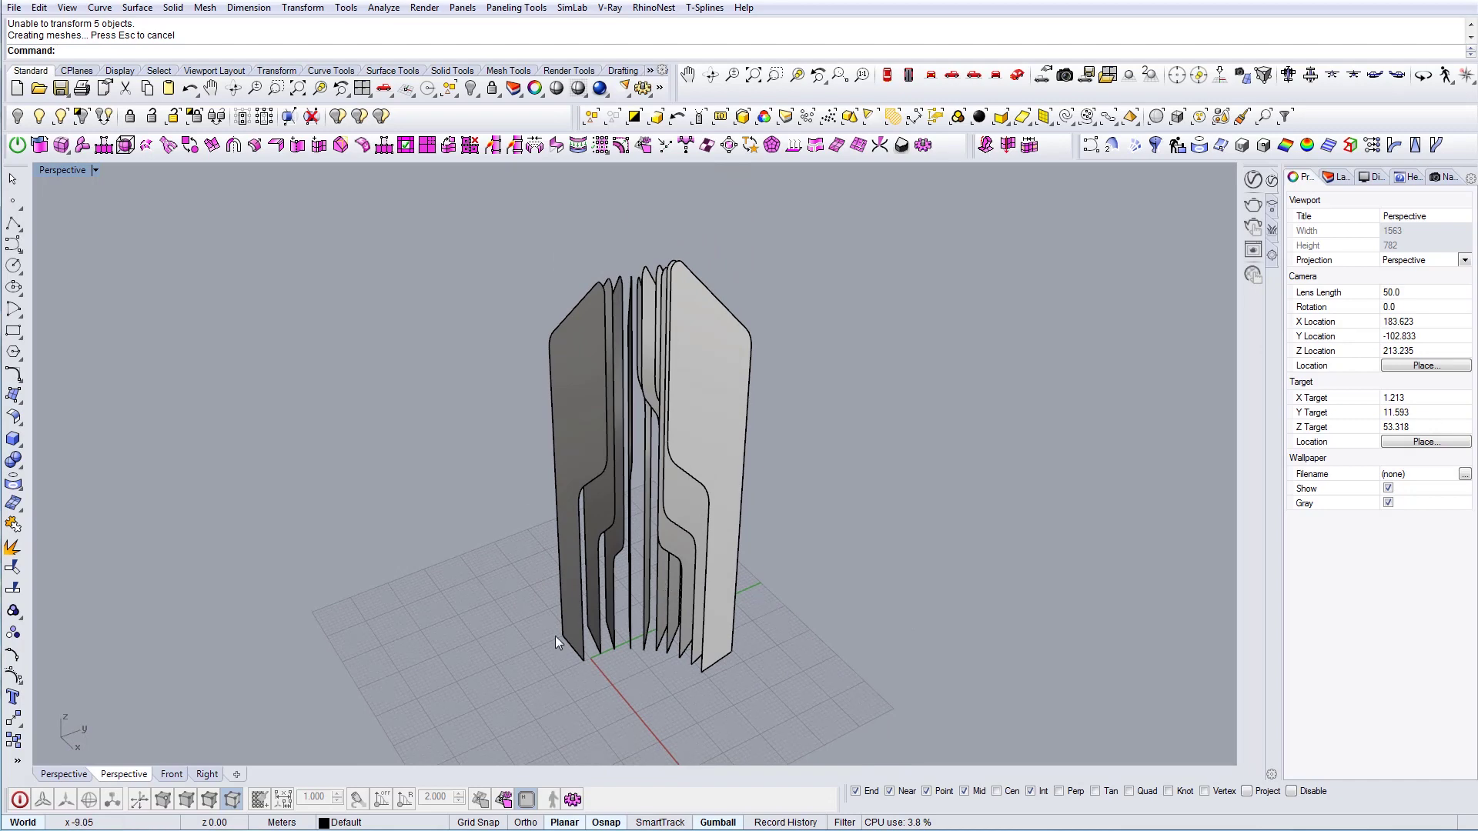
scroll(556, 639, up, 2)
right_drag(697, 589, 695, 618)
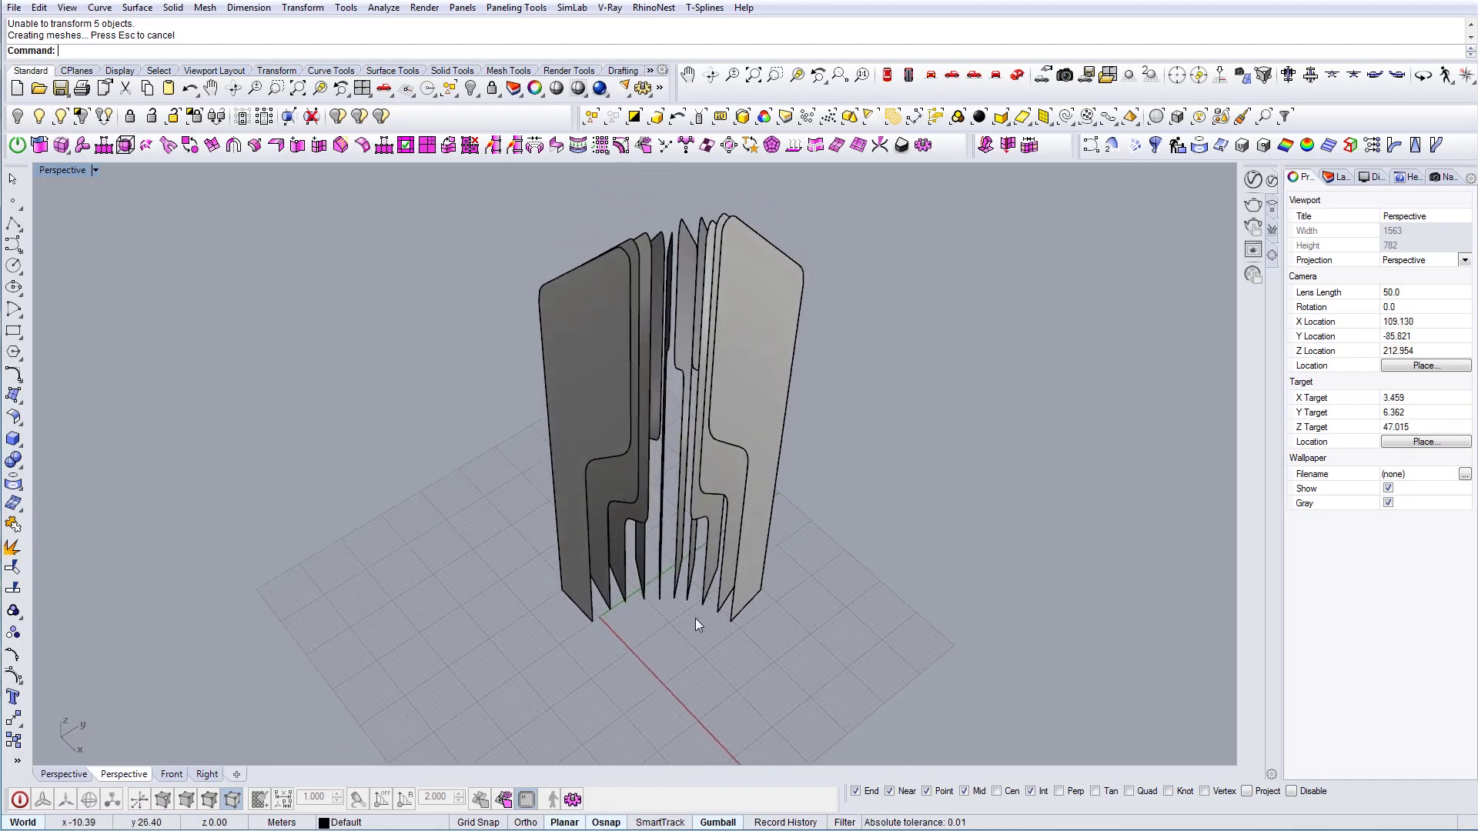
scroll(616, 618, up, 6)
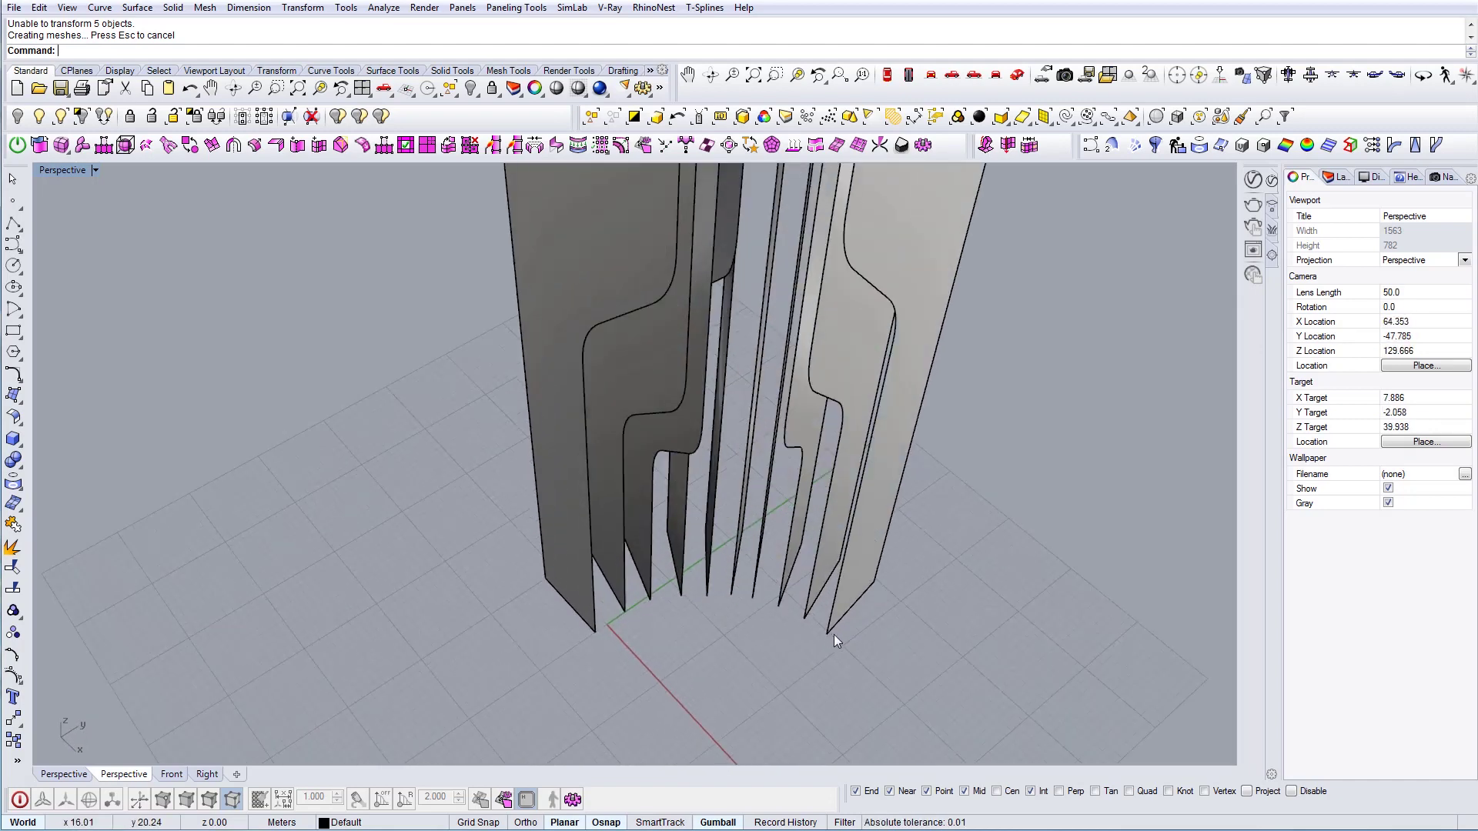
right_drag(628, 599, 649, 560)
right_drag(658, 508, 448, 464)
shift+right_drag(641, 337, 655, 477)
right_drag(690, 589, 666, 543)
Duplicate the border of the outermost front slab as a curve with DupBorder.
click(573, 474)
right_drag(588, 462, 644, 520)
scroll(623, 494, down, 4)
text(DupBorder)
key(Return)
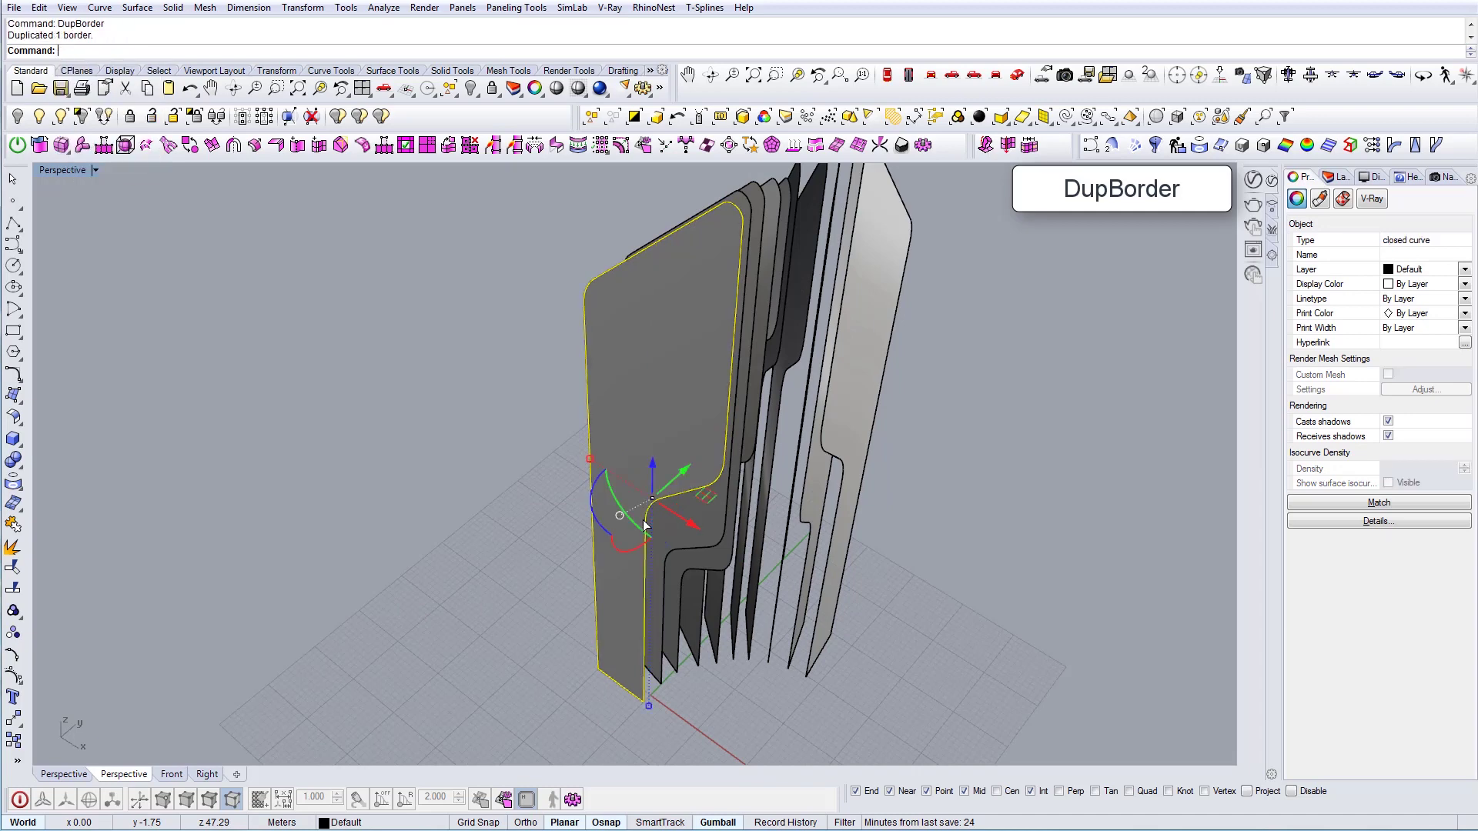
Offset the duplicated border inward by a distance of 1.
text(O)
key(Return)
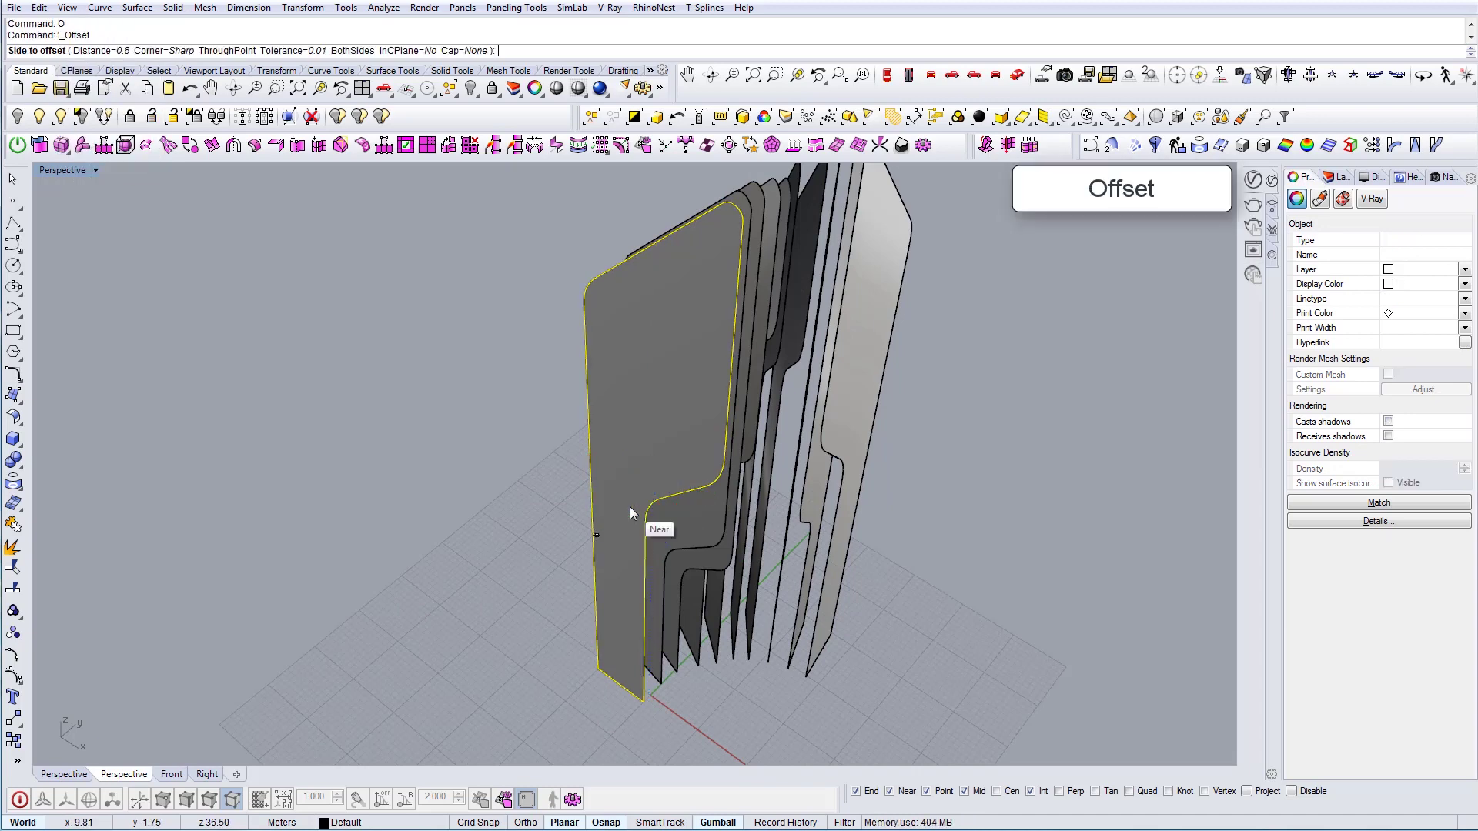
scroll(643, 438, up, 3)
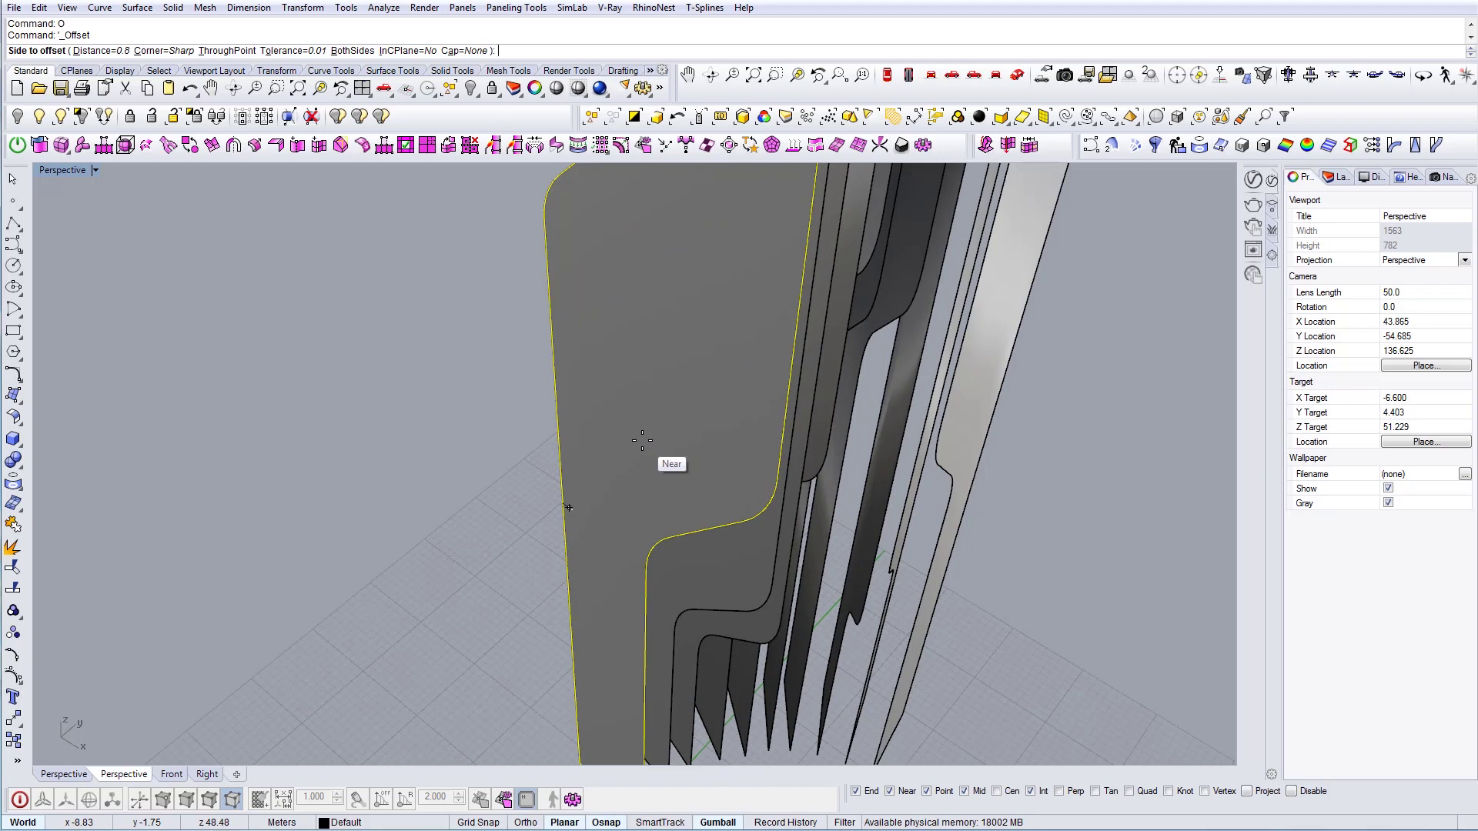
text(d)
key(Return)
text(1)
key(Return)
click(642, 441)
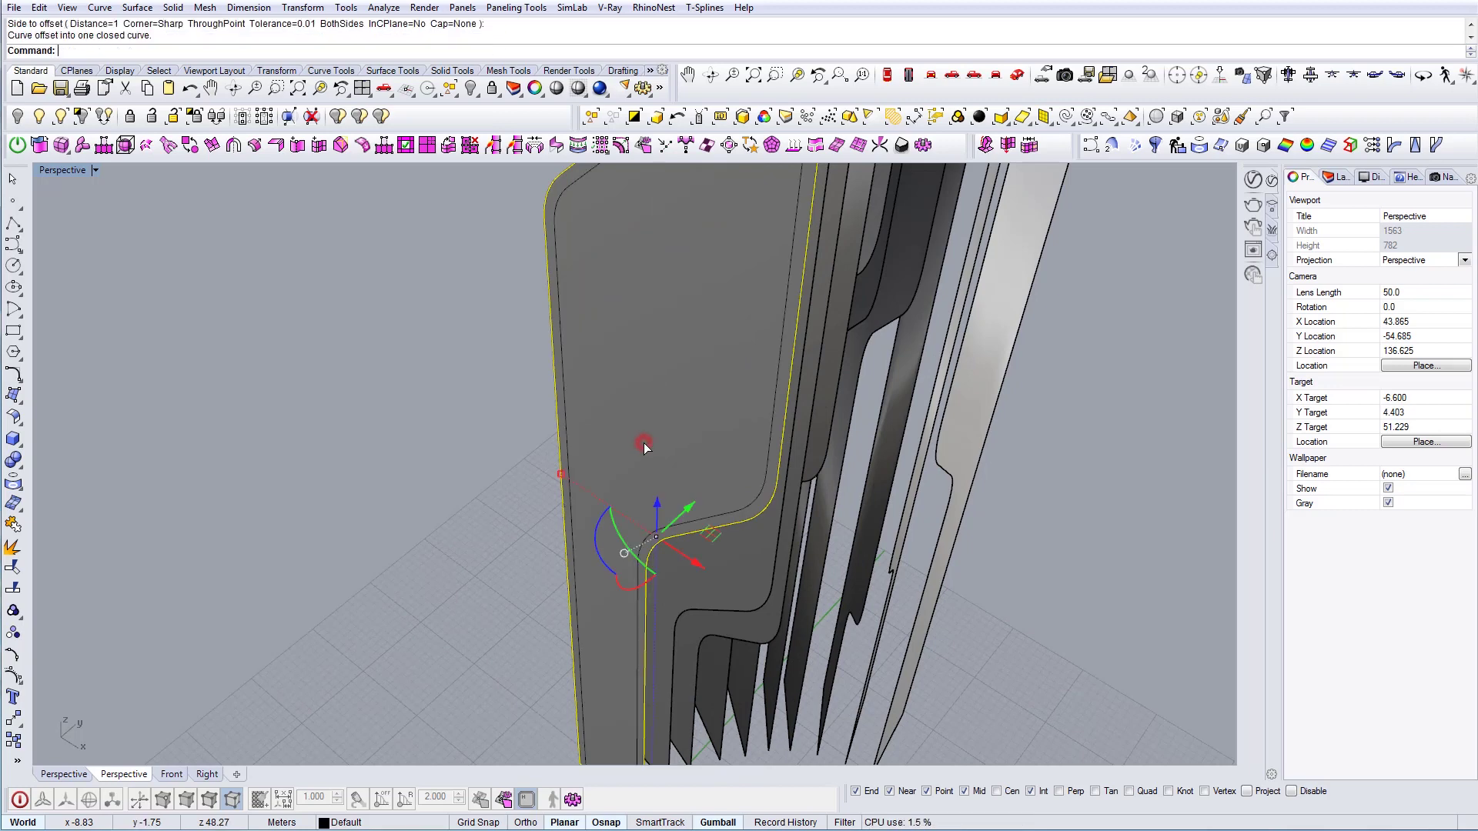
scroll(695, 470, down, 5)
key(Escape)
Show the inner offset curve's control points and set its bottom points level with the slab's base using SetPt.
scroll(690, 591, up, 3)
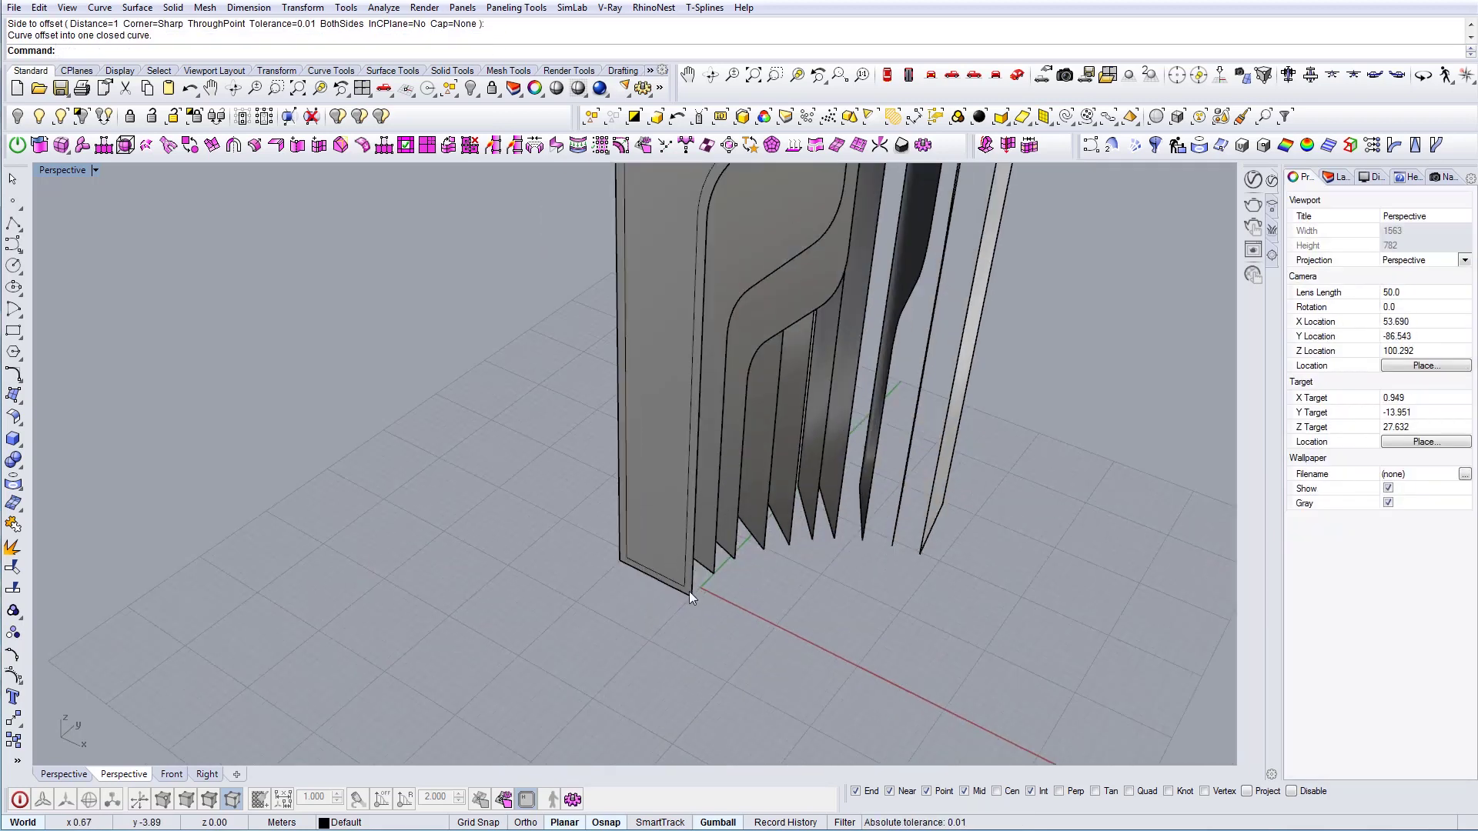
click(686, 579)
right_drag(642, 603, 616, 605)
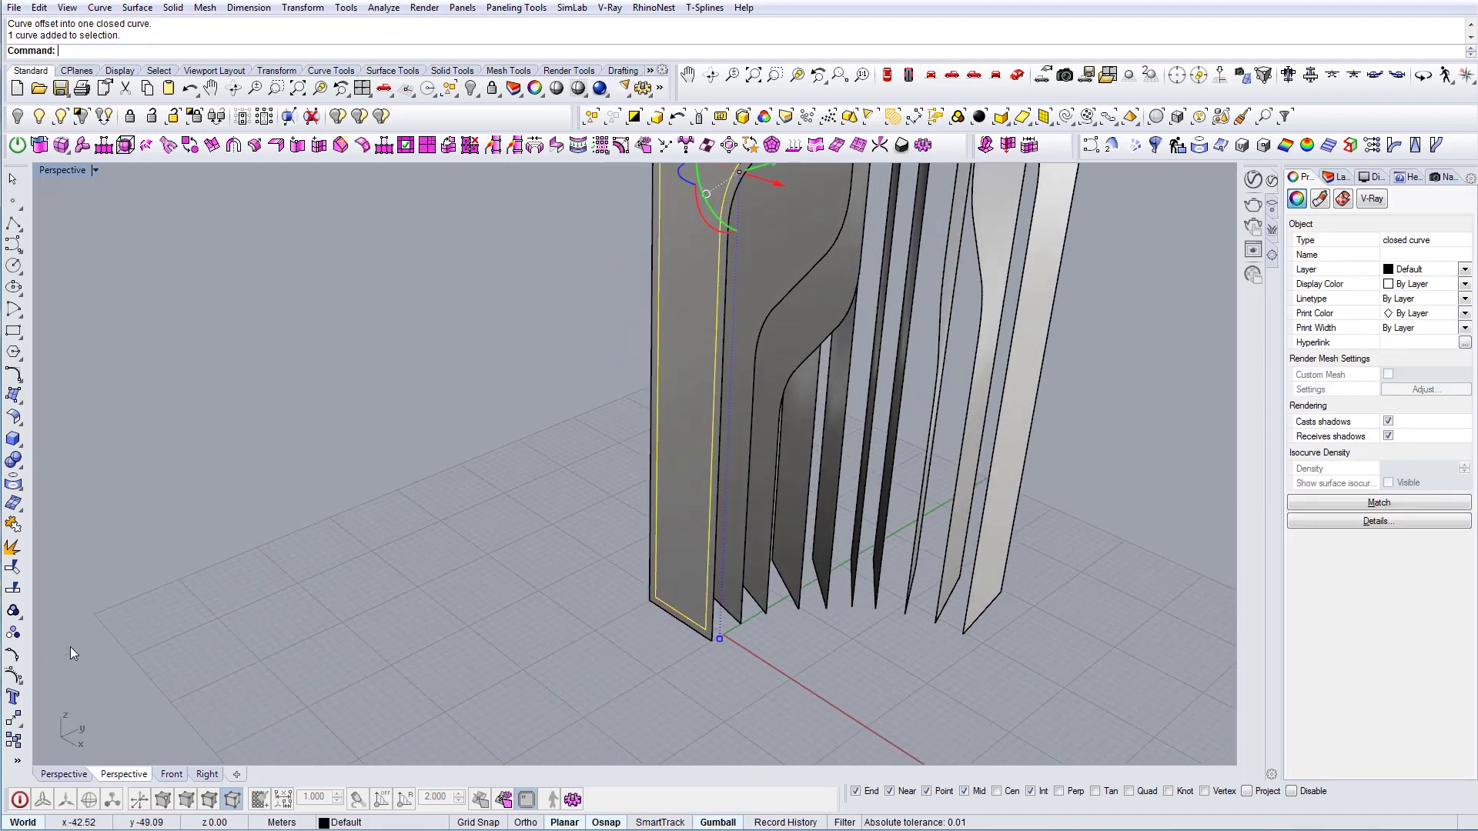
click(13, 676)
drag(723, 650, 708, 640)
text(SetPt)
key(Return)
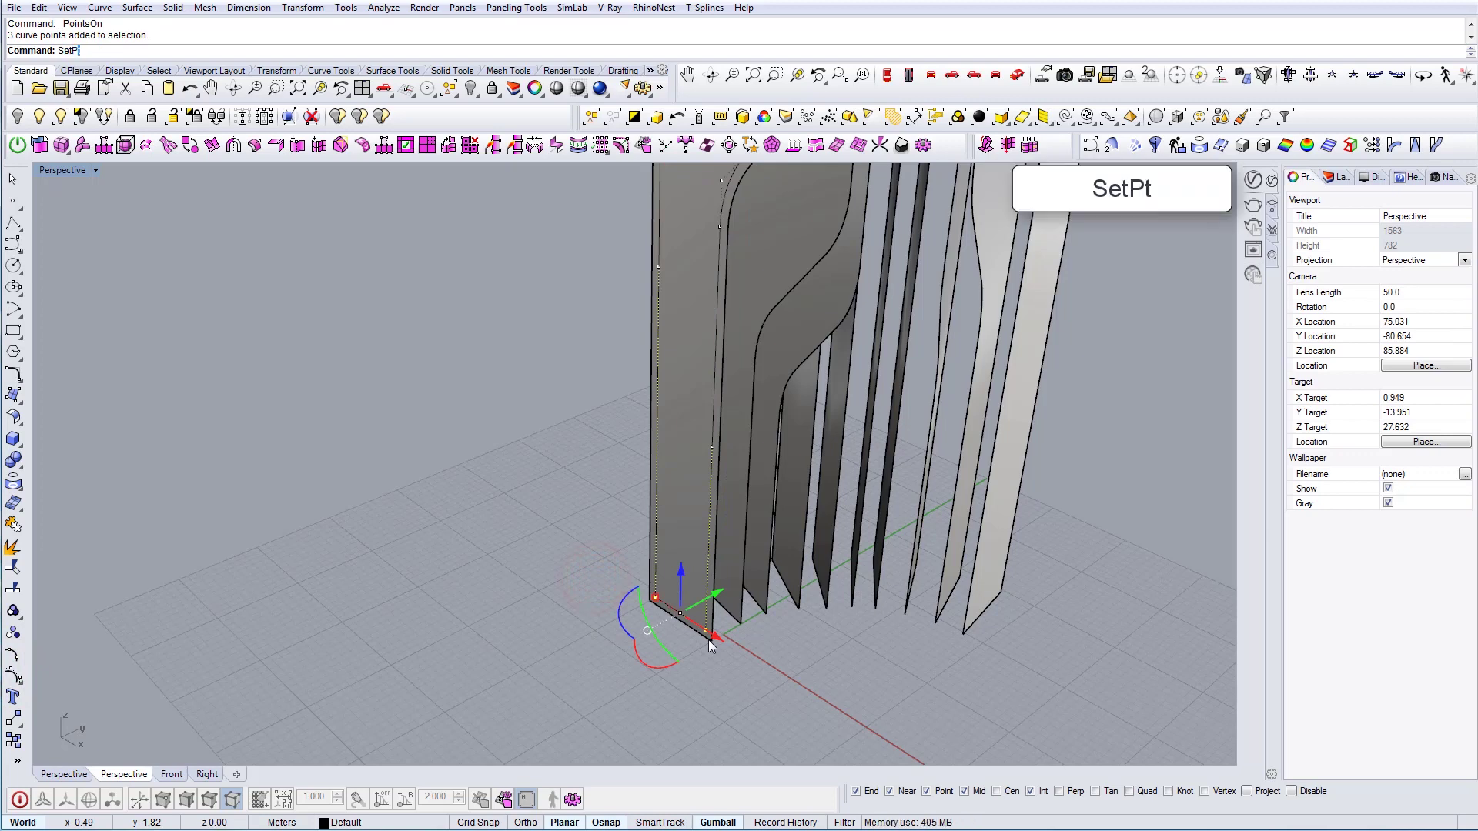
key(Return)
click(710, 640)
key(Escape)
key(Escape)
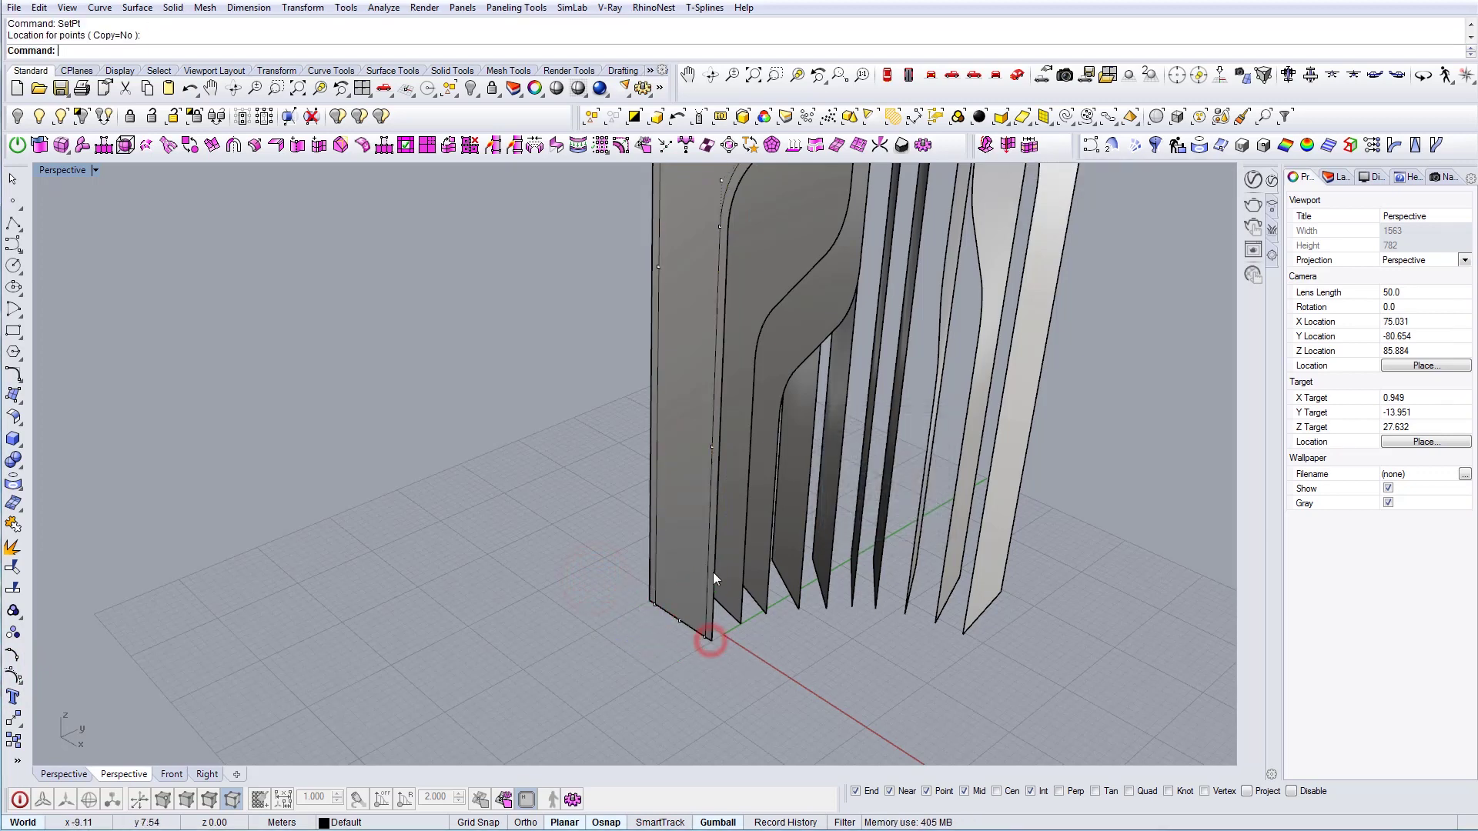
In the Top view, draw a circle approximating the guide curve through the slabs and shift it to match that curve.
click(704, 572)
shift+right_drag(737, 567, 550, 602)
scroll(625, 582, up, 9)
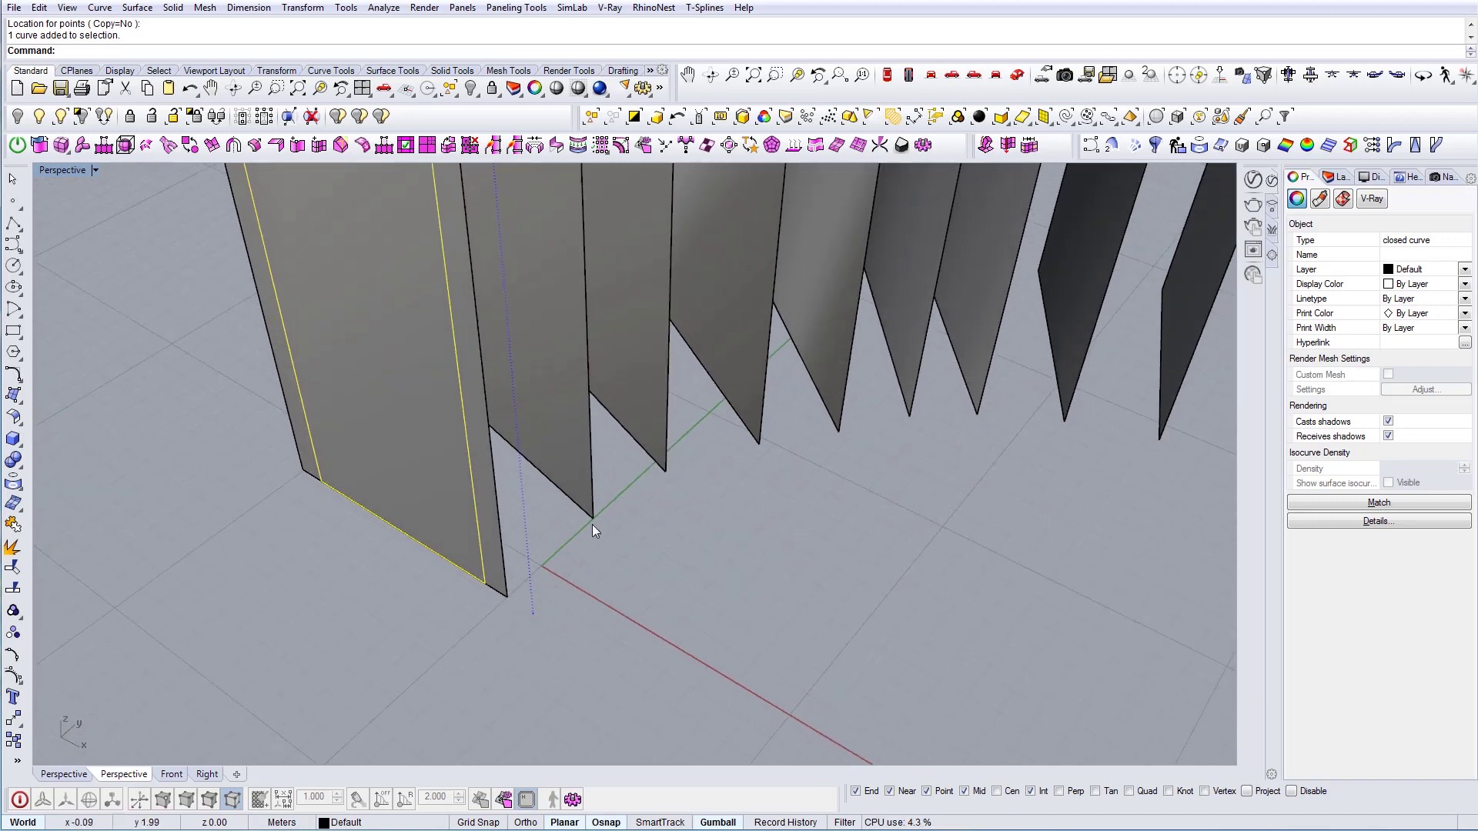
scroll(591, 571, down, 2)
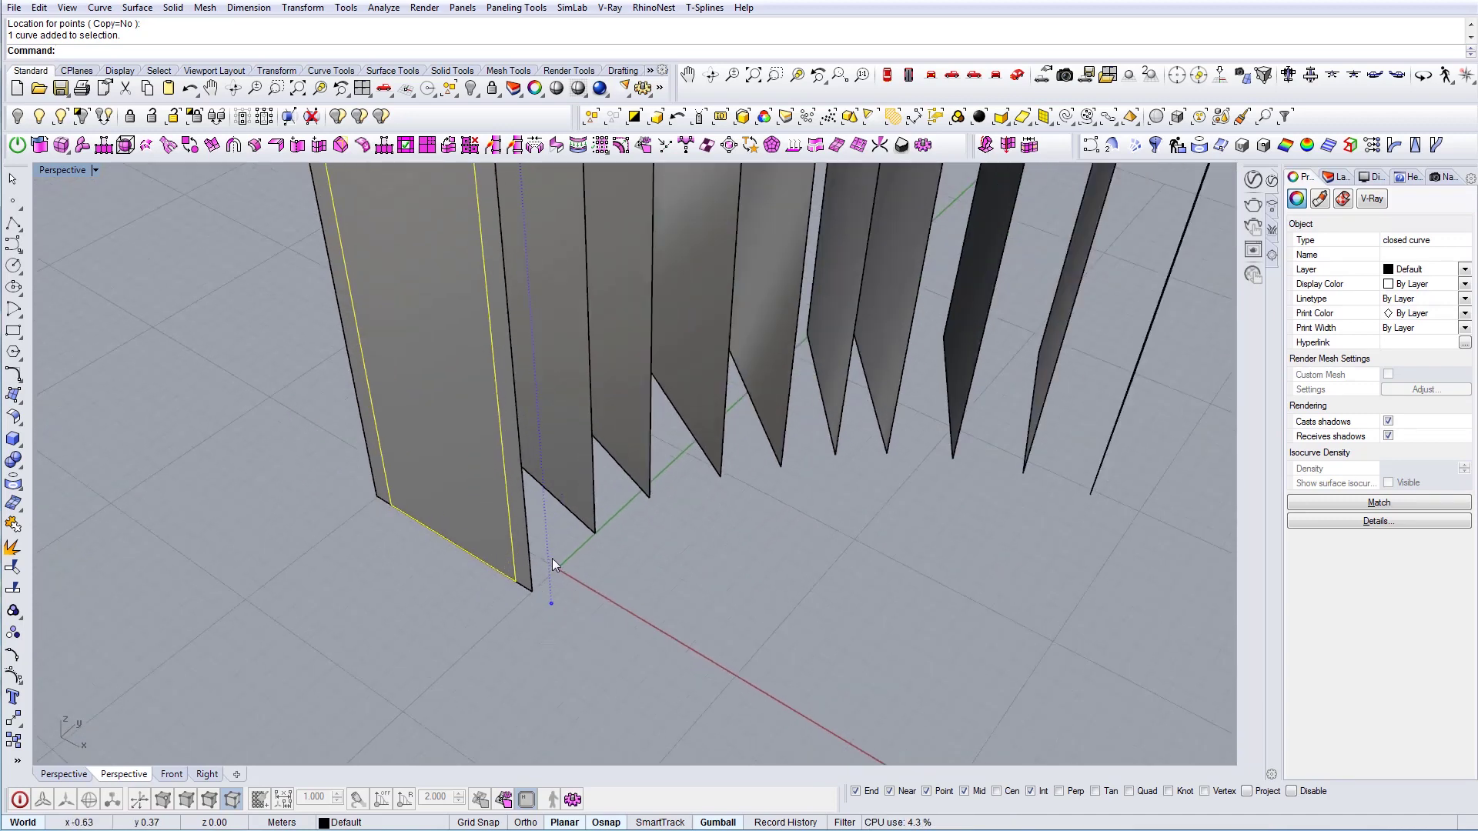
click(21, 273)
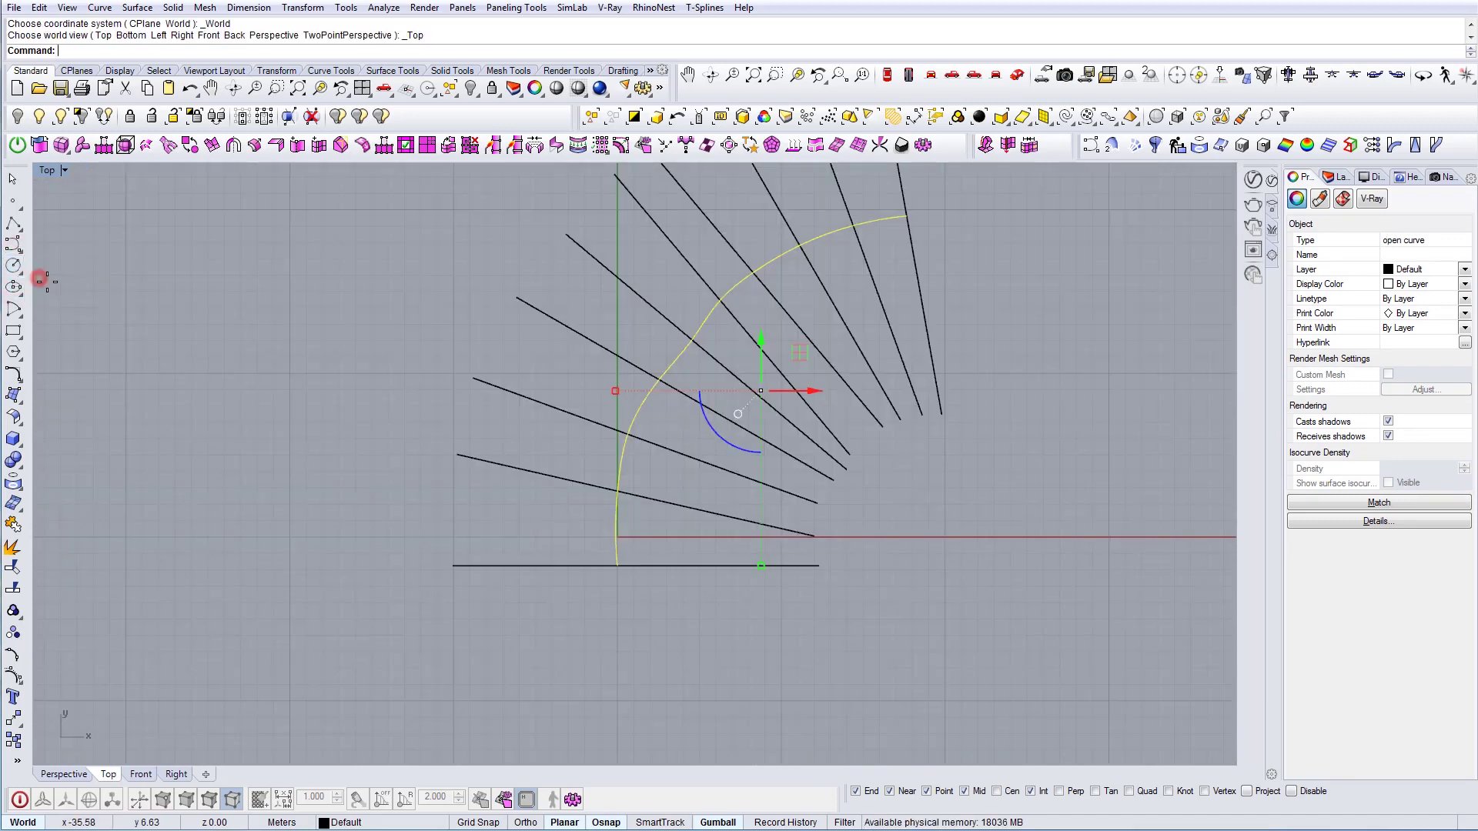
click(941, 550)
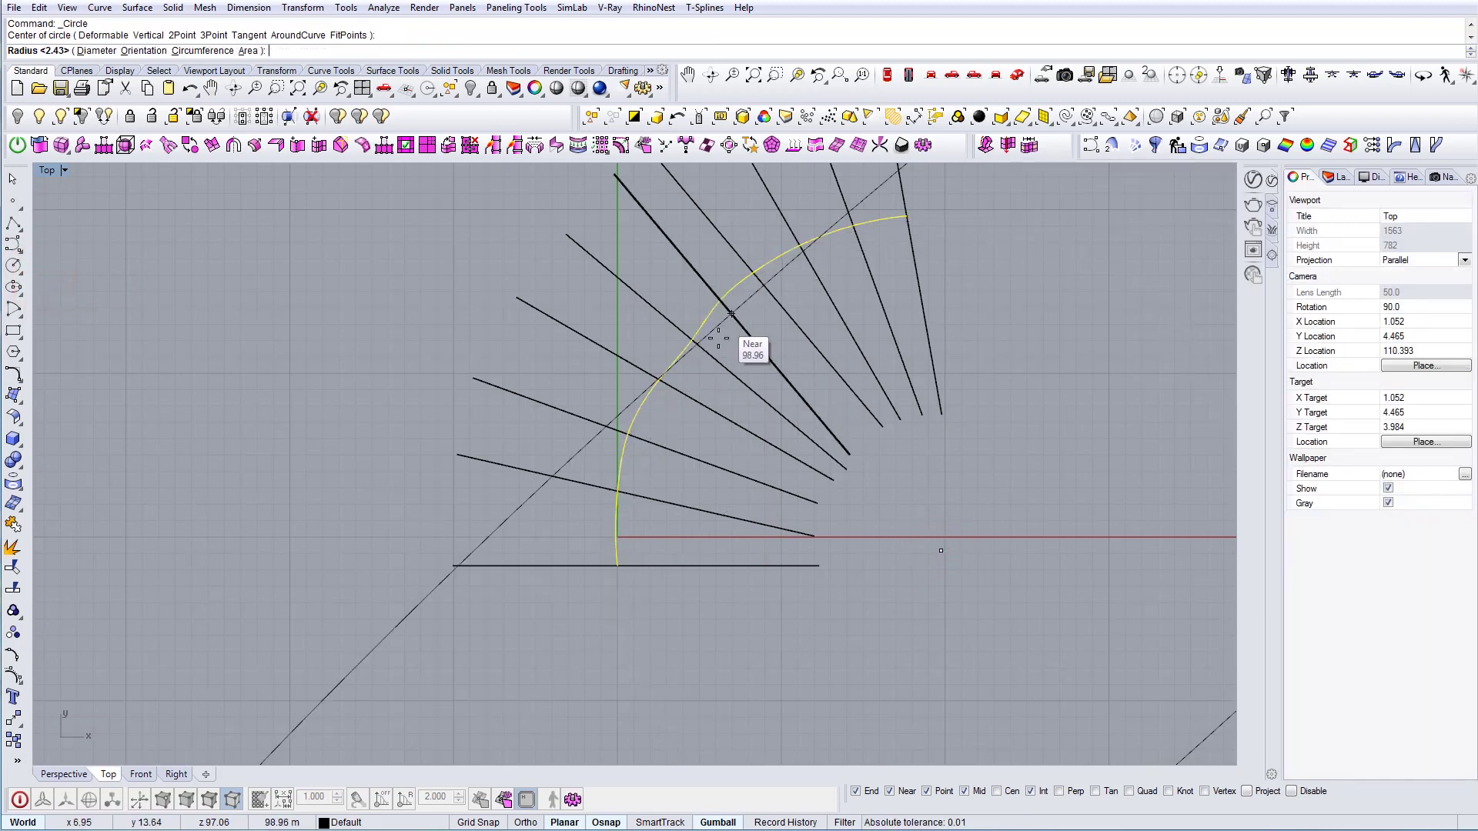
click(1055, 217)
drag(916, 573, 923, 567)
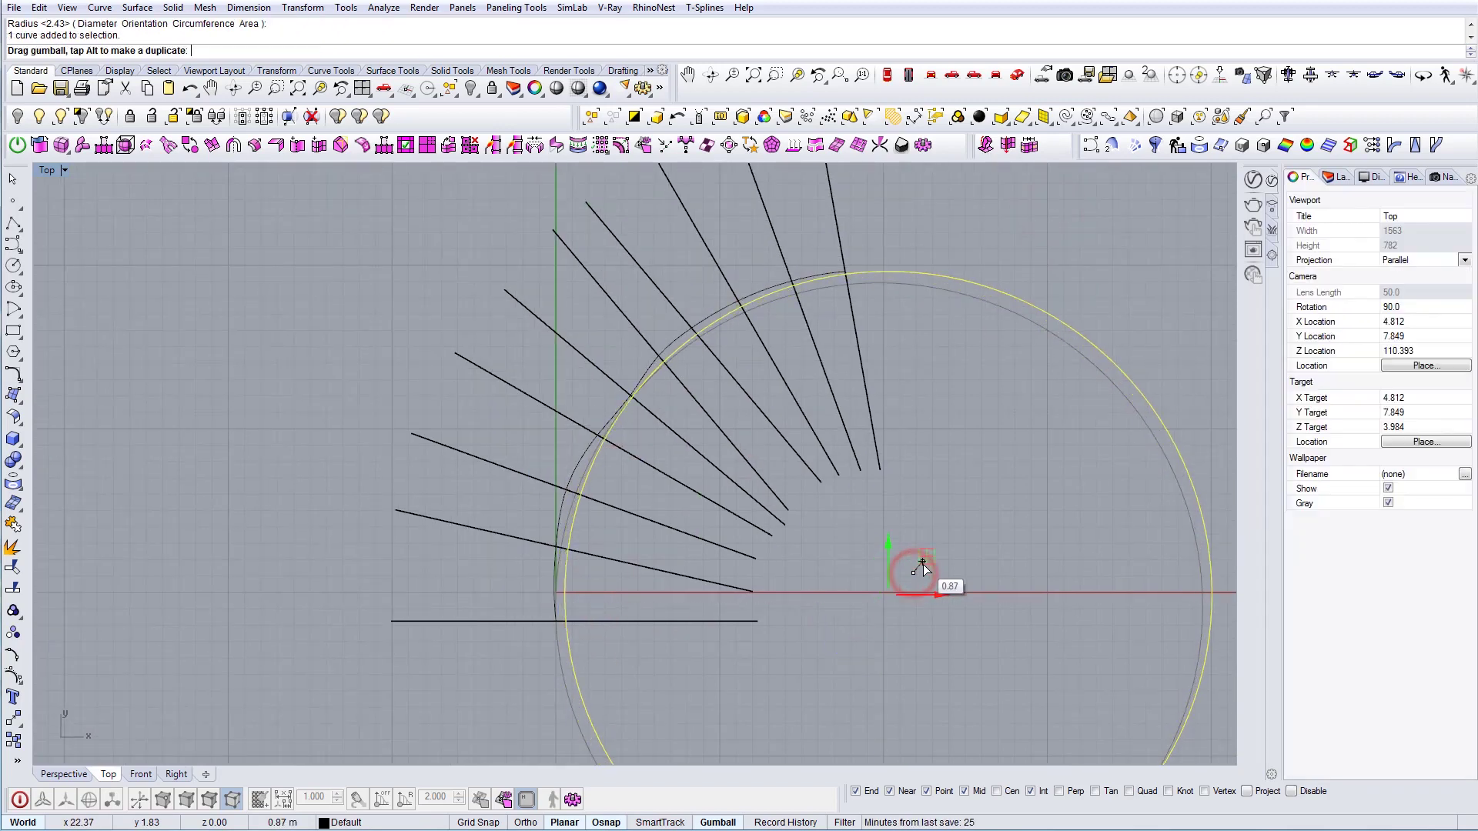
scroll(921, 565, down, 4)
click(895, 546)
Draw construction lines along the two outermost slabs, extending beyond their outer ends.
right_drag(894, 545, 845, 514)
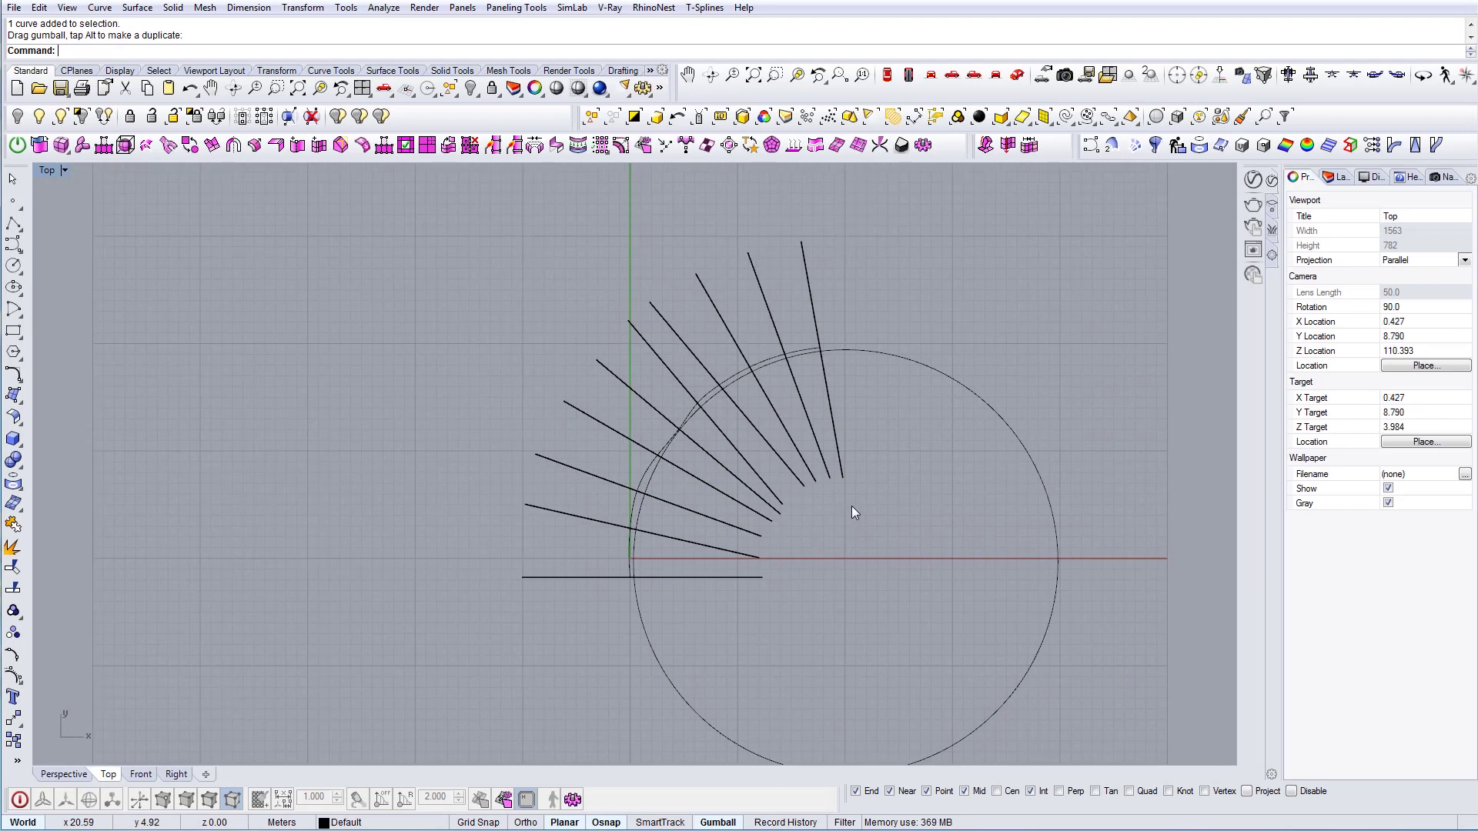
right_click(842, 482)
click(835, 478)
right_click(839, 481)
right_click(844, 481)
click(845, 478)
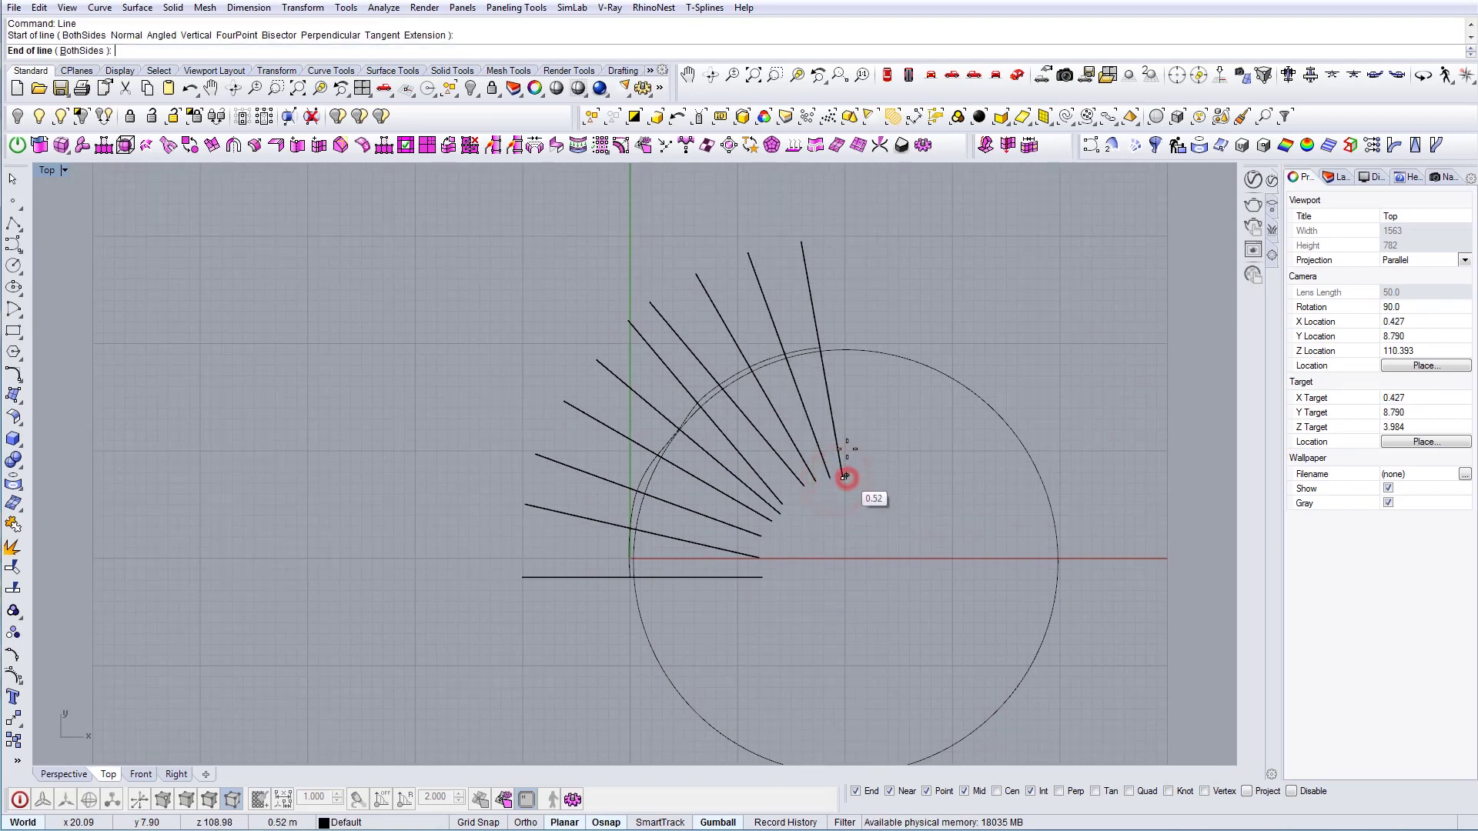
scroll(845, 477, down, 3)
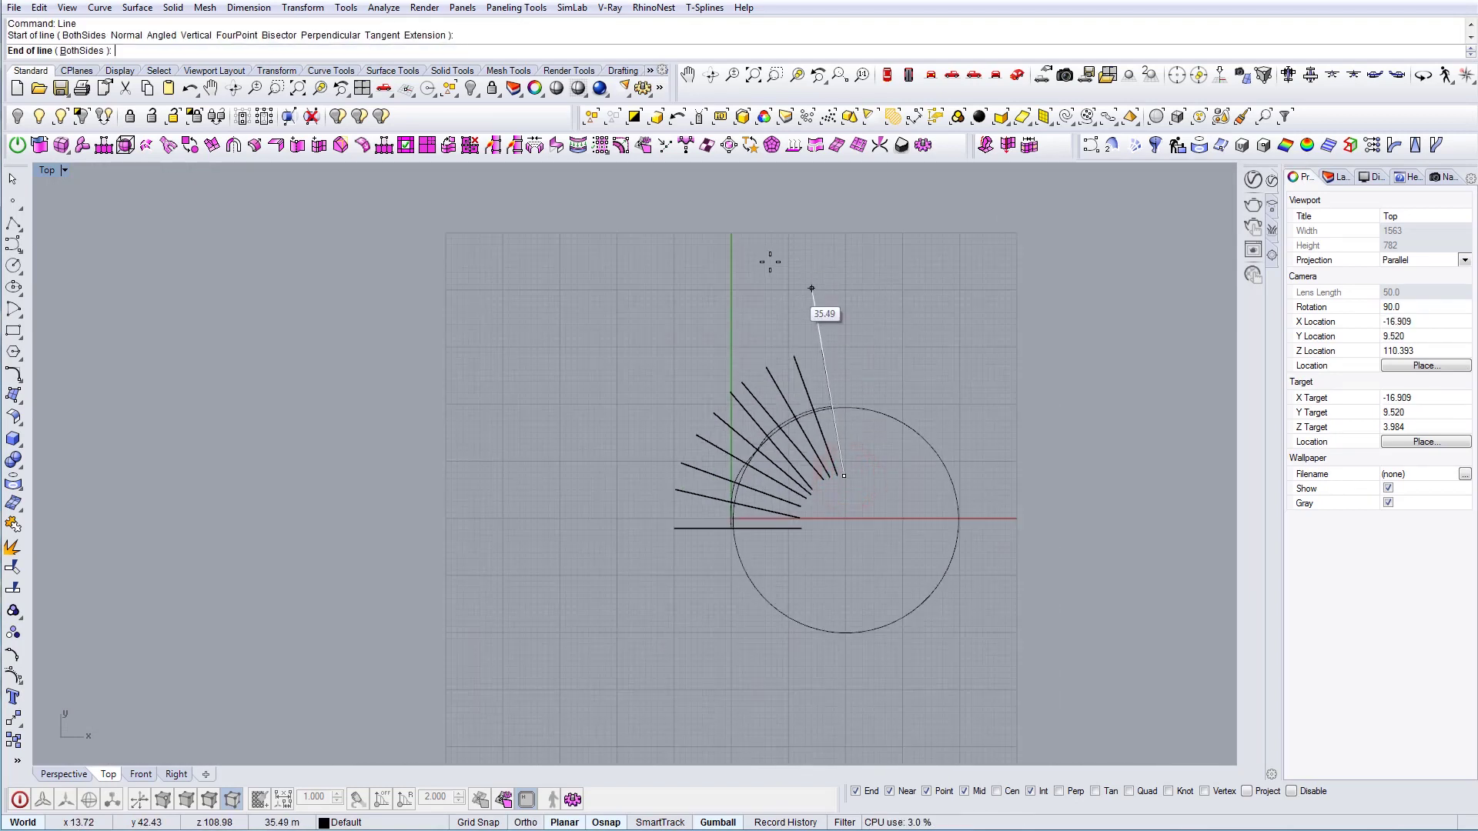
scroll(801, 551, up, 2)
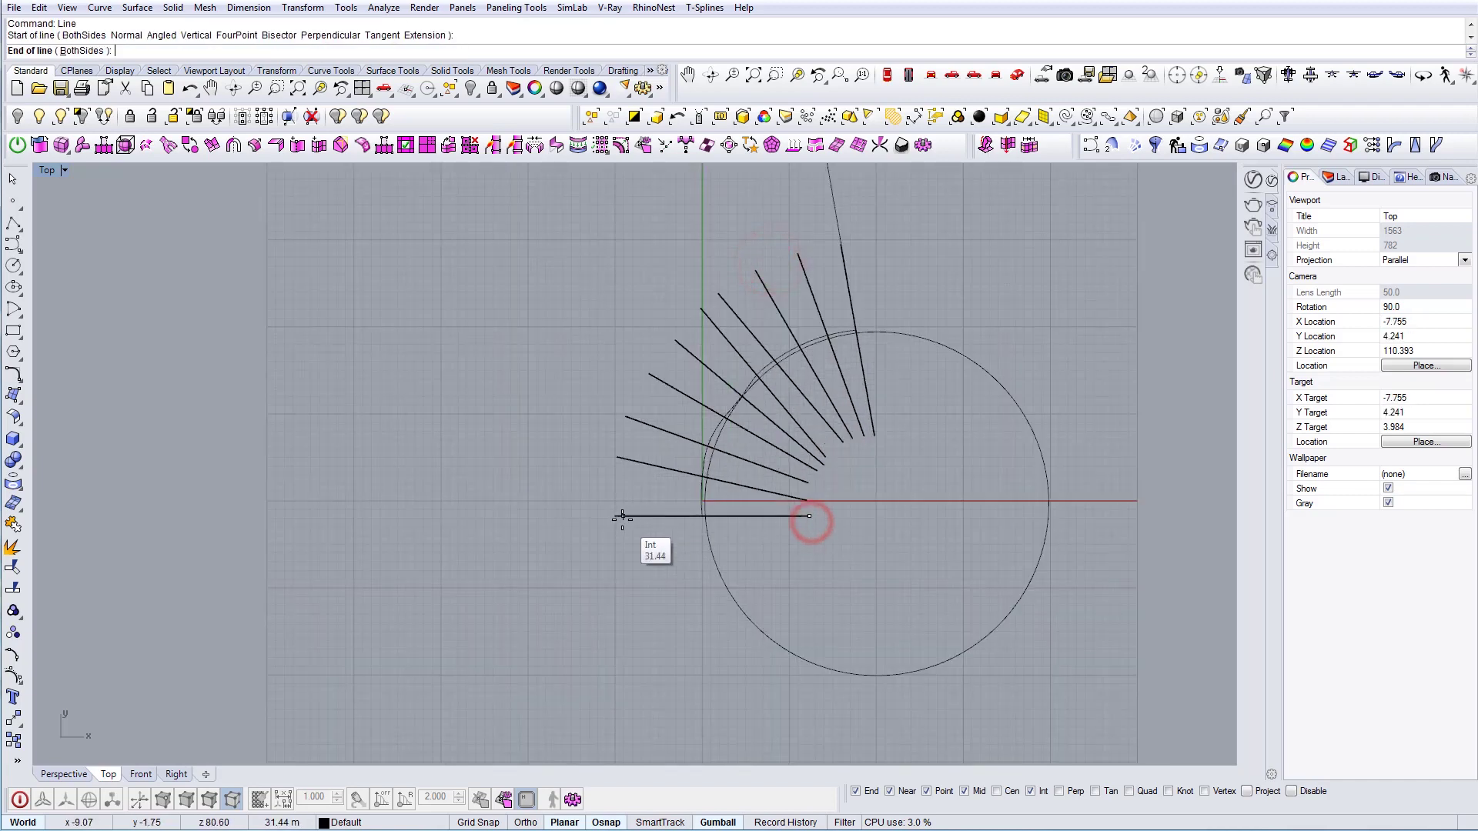
Delete the original guide curve running through the slabs.
scroll(718, 431, up, 6)
click(718, 435)
key(Delete)
scroll(714, 442, down, 6)
Trim the circle with the two construction lines to leave the arc across the slabs, and delete the lines.
right_drag(747, 478, 631, 430)
text(t)
right_drag(761, 197, 770, 307)
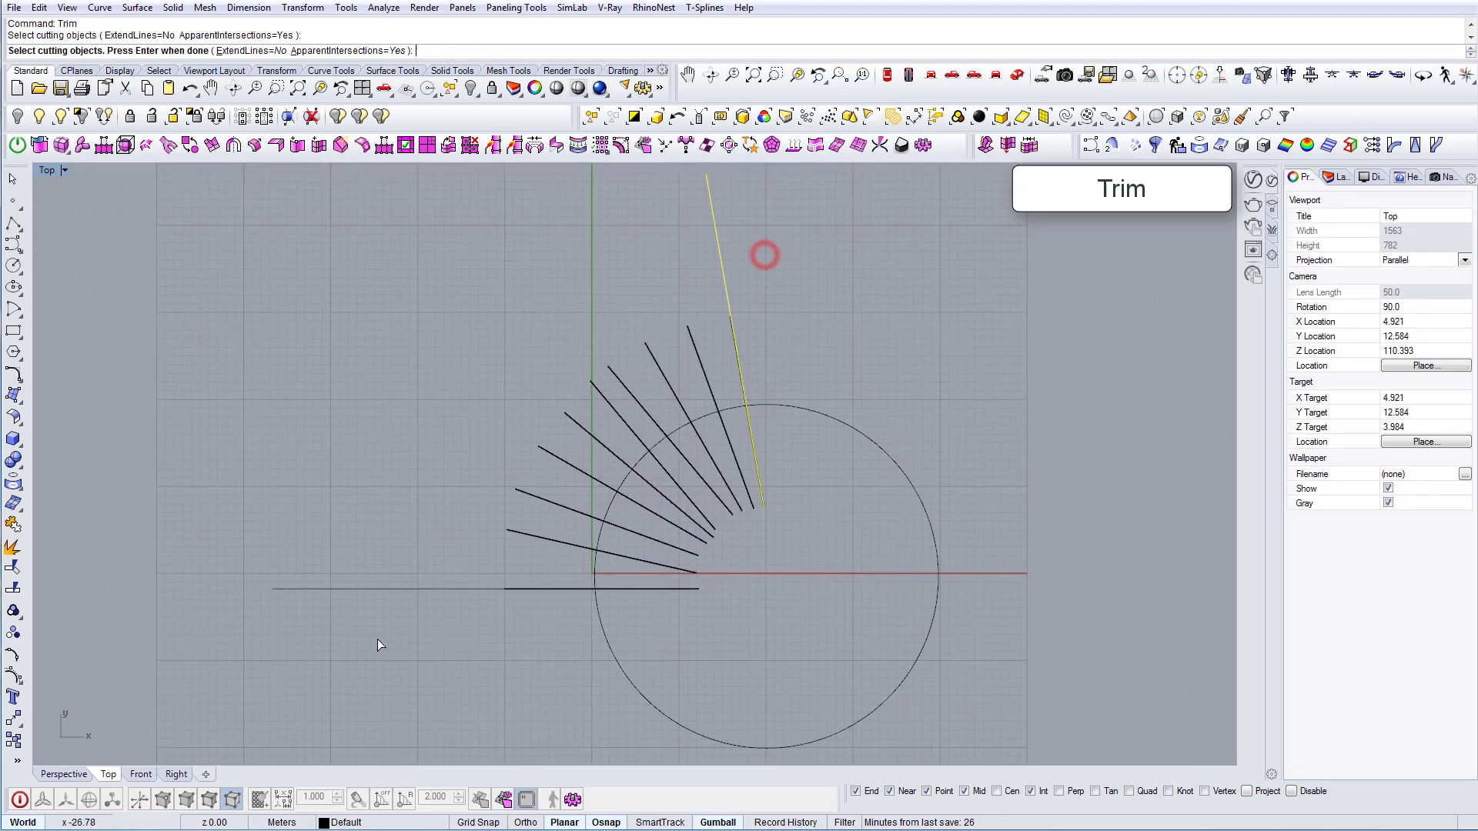
click(383, 589)
drag(382, 639, 257, 498)
key(Delete)
drag(783, 261, 633, 271)
scroll(745, 468, up, 4)
click(730, 376)
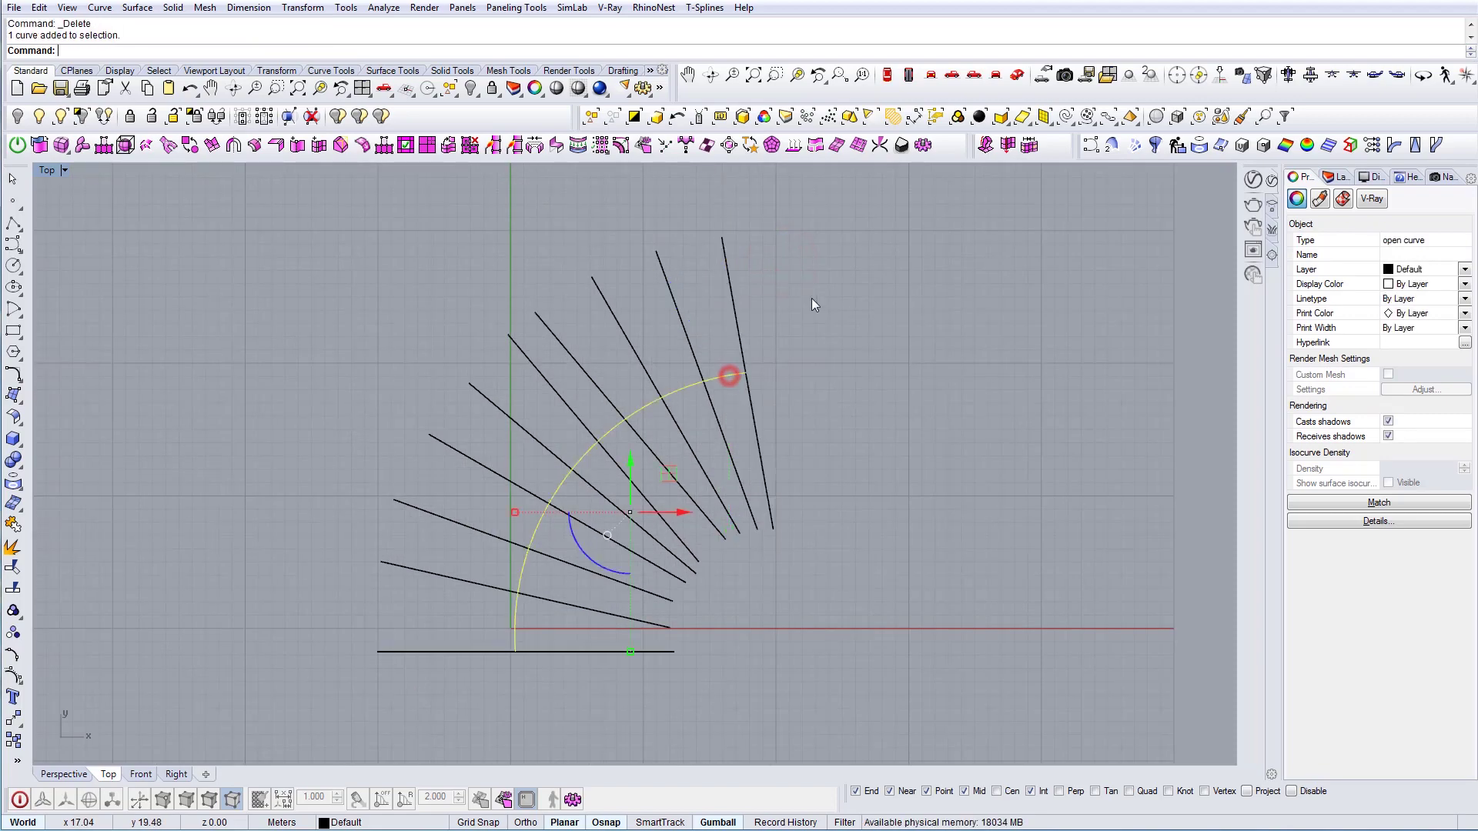
In the Perspective view, move the arc so its end meets the inner base corner of the first outermost slab.
click(1015, 75)
right_drag(695, 477, 658, 616)
right_drag(658, 615, 565, 605)
scroll(570, 596, up, 8)
scroll(504, 616, up, 5)
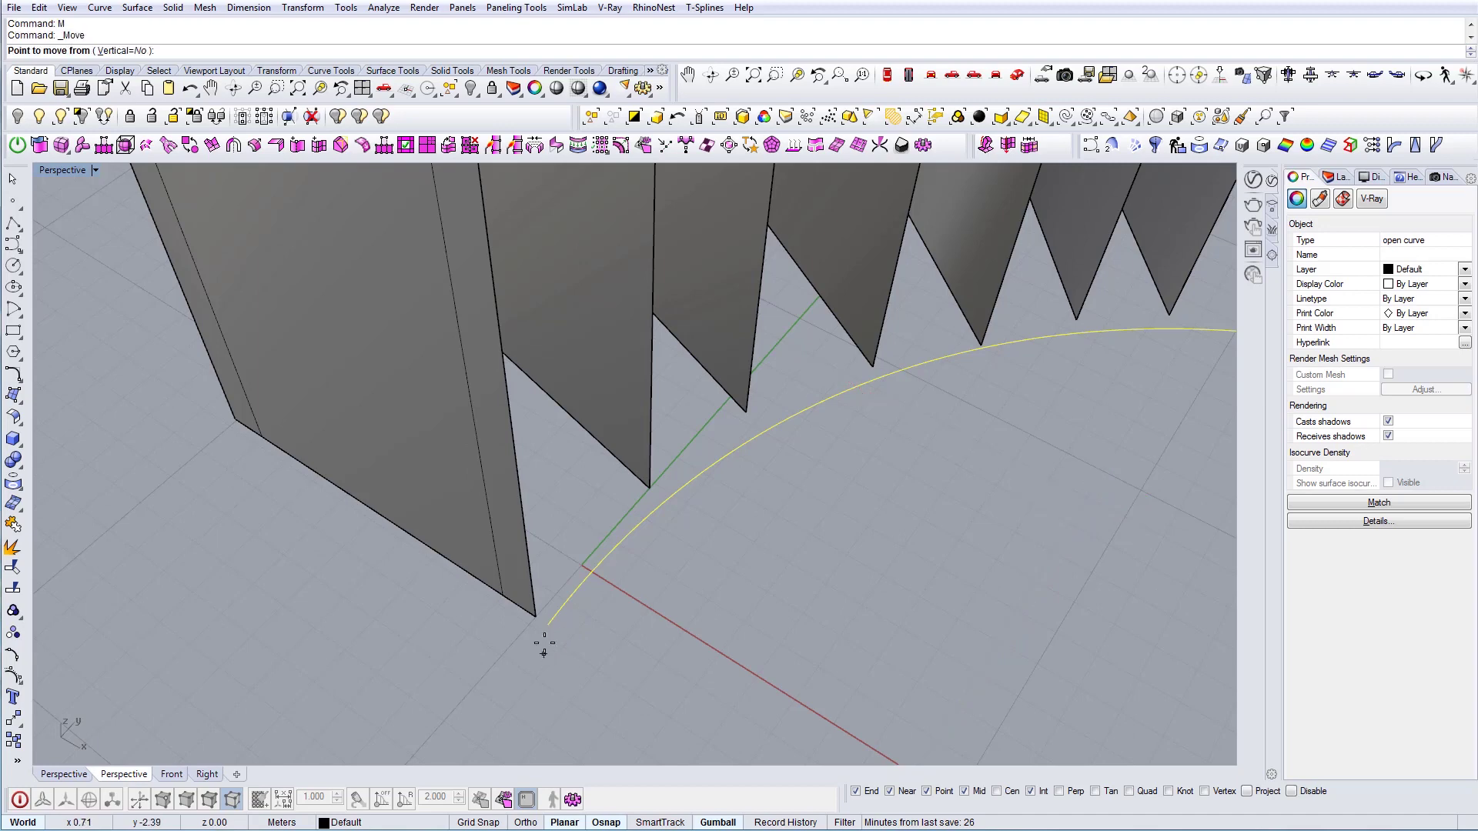
click(548, 631)
click(536, 618)
Turn on the arc's control points and move its other end point onto the base corner of the opposite outermost slab.
scroll(443, 543, down, 4)
right_drag(904, 534, 500, 543)
right_drag(864, 579, 831, 545)
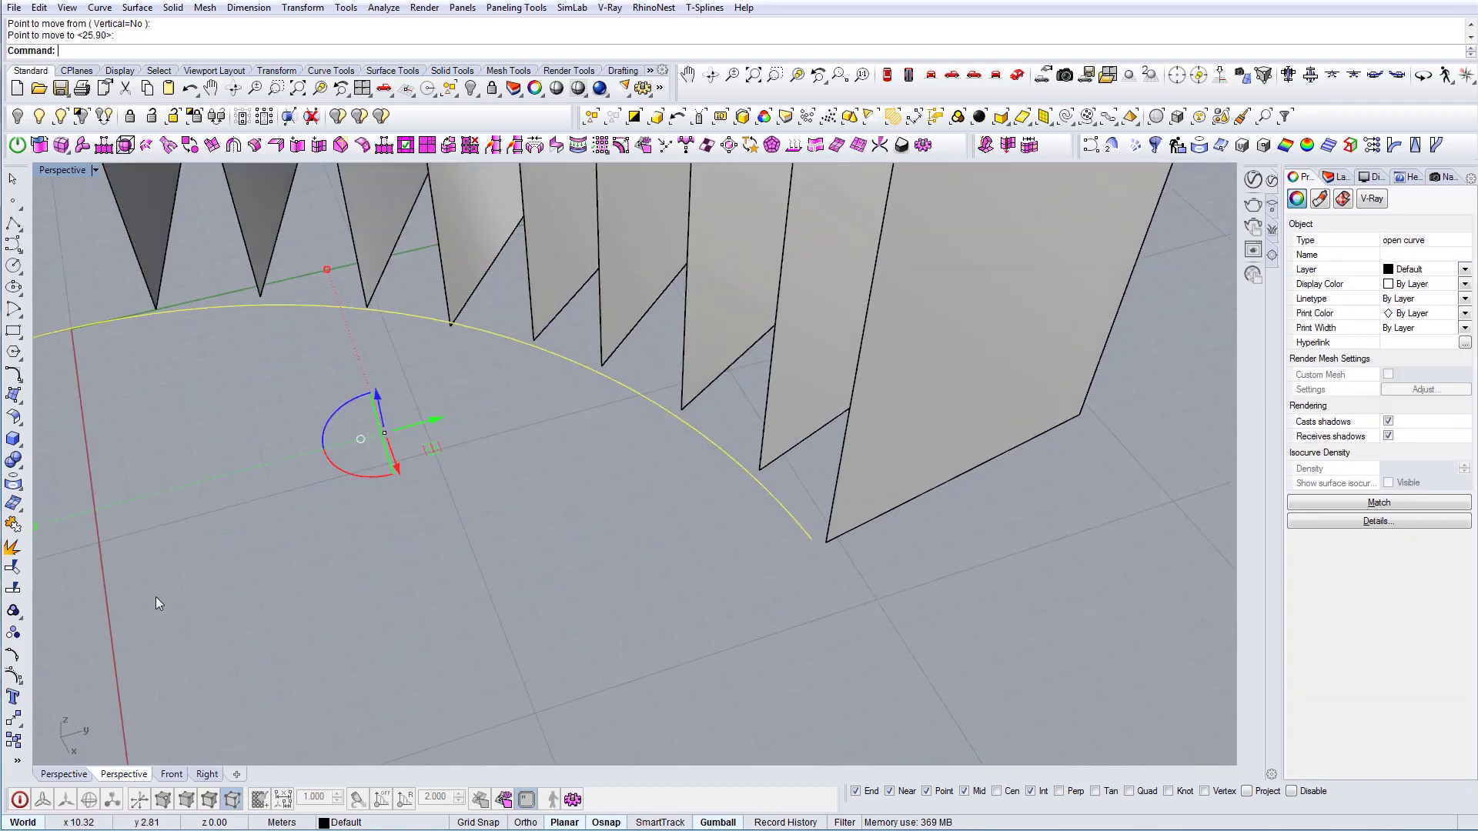
click(14, 676)
drag(754, 523, 859, 582)
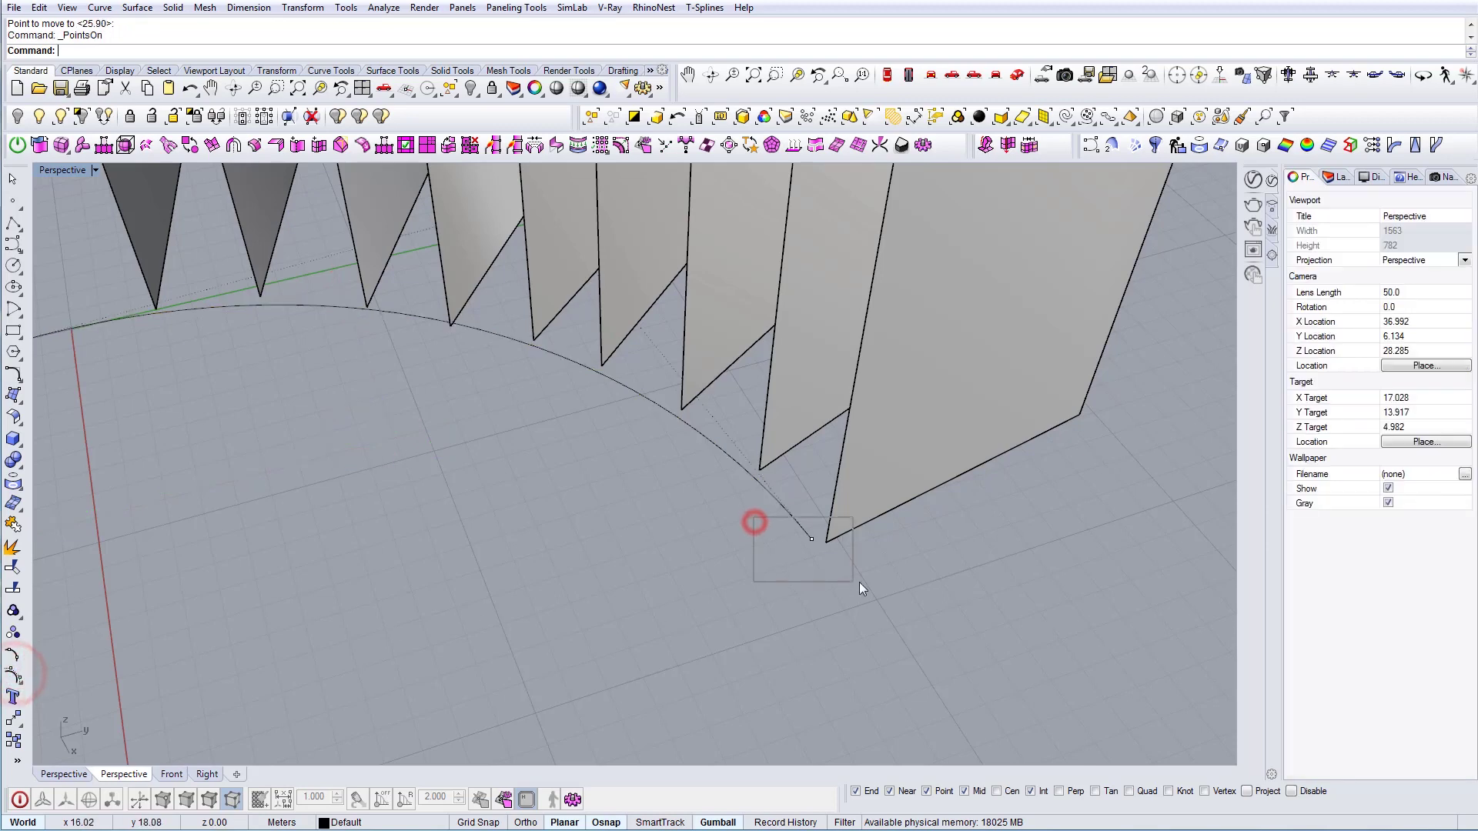
click(827, 543)
Offset the arc outward to the slab side with sharp corners.
scroll(826, 543, down, 4)
right_drag(554, 555, 735, 539)
scroll(387, 464, up, 2)
right_drag(386, 464, 567, 501)
click(567, 501)
right_drag(644, 561, 626, 549)
text(O)
key(Return)
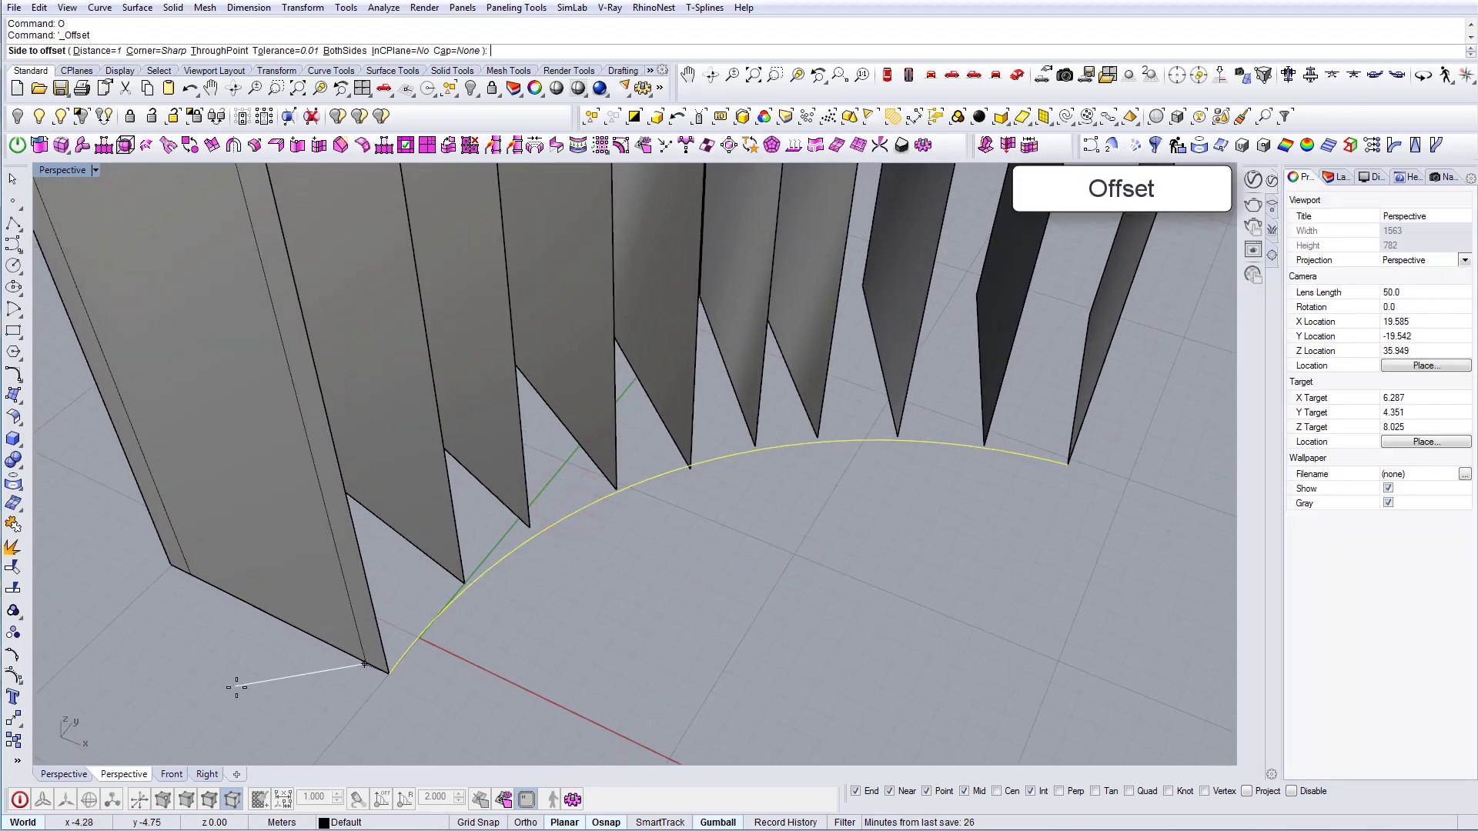
click(236, 689)
Move the offset arc so its end snaps to the lower corner of the first slab's inset frame outline.
right_drag(236, 689, 211, 616)
key(Escape)
scroll(647, 525, up, 4)
click(651, 482)
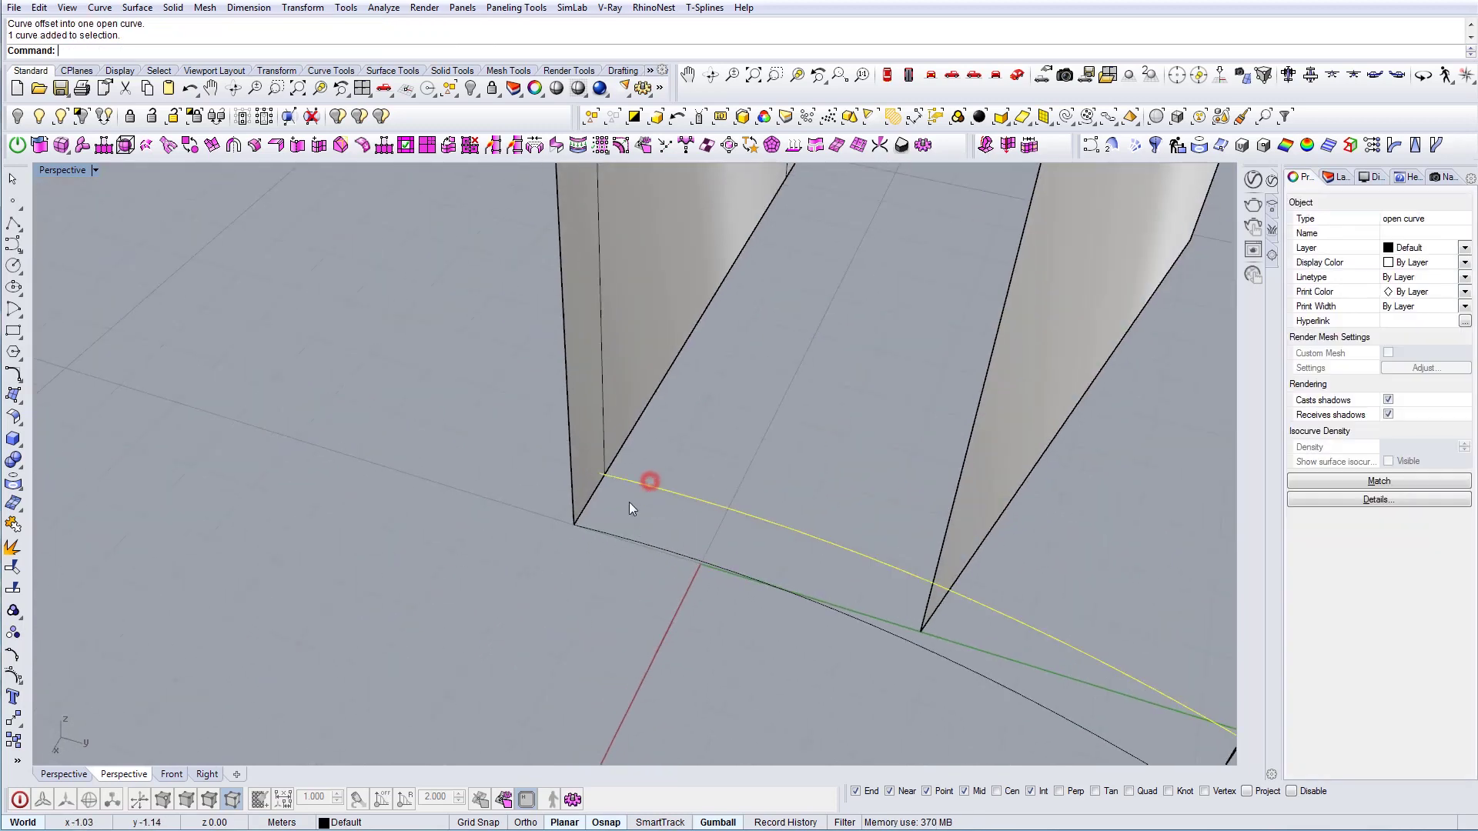
right_drag(498, 547, 554, 448)
text(M)
key(Return)
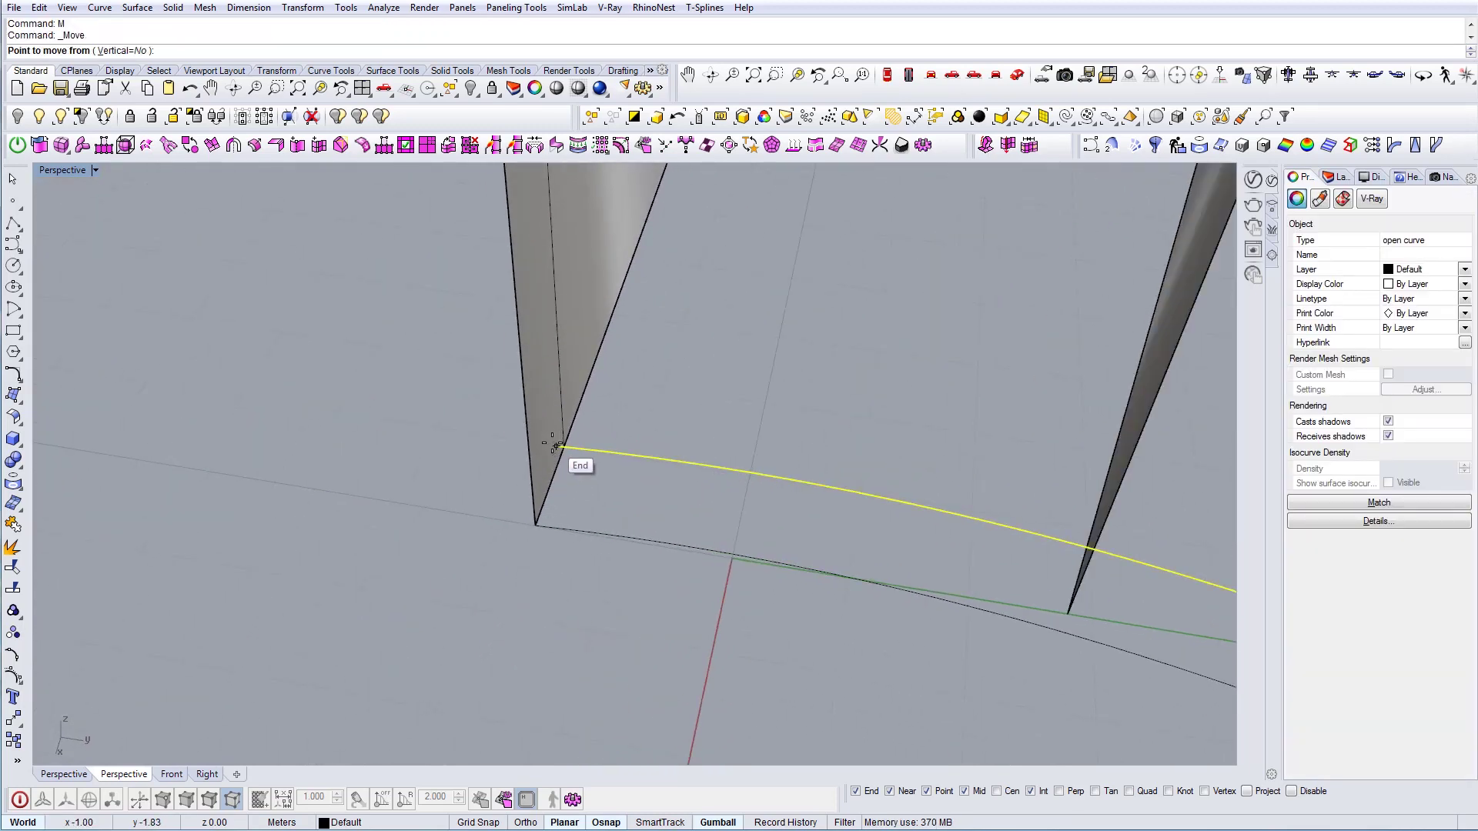
click(555, 445)
click(568, 451)
Adjust the offset arc's far end to meet the frame outline on the opposite outermost slab.
scroll(502, 487, down, 10)
right_drag(709, 522, 962, 493)
shift+right_drag(831, 500, 385, 585)
right_drag(870, 462, 478, 577)
scroll(653, 533, up, 5)
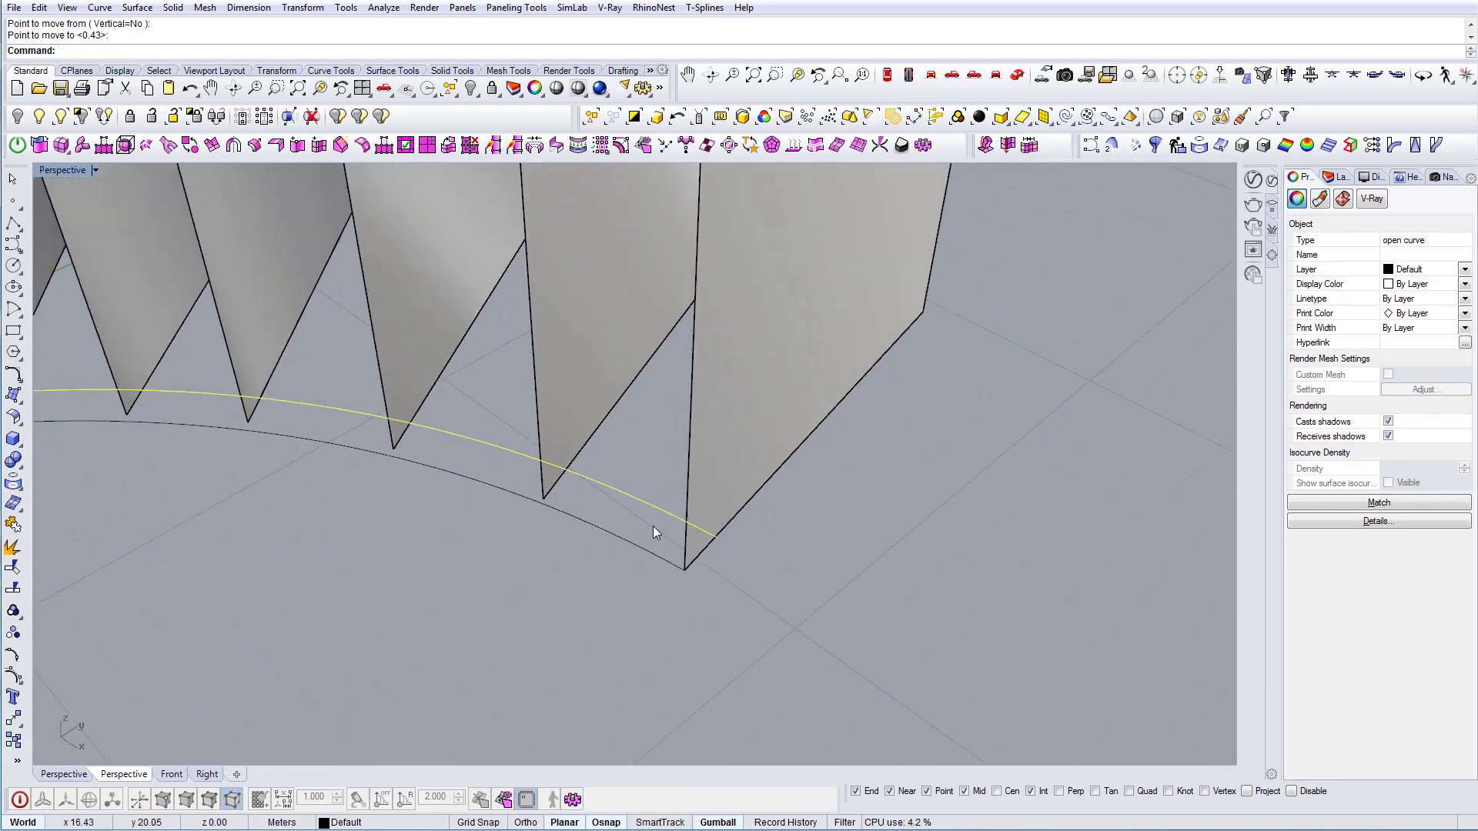
scroll(654, 527, up, 4)
key(Escape)
drag(710, 496, 704, 491)
key(Return)
click(755, 544)
key(Return)
Delete the original arc running along the slab corners, keeping only the offset arc.
scroll(739, 564, down, 16)
right_drag(740, 568, 627, 599)
click(598, 558)
key(Escape)
scroll(584, 575, down, 6)
key(Escape)
key(Delete)
scroll(564, 596, up, 6)
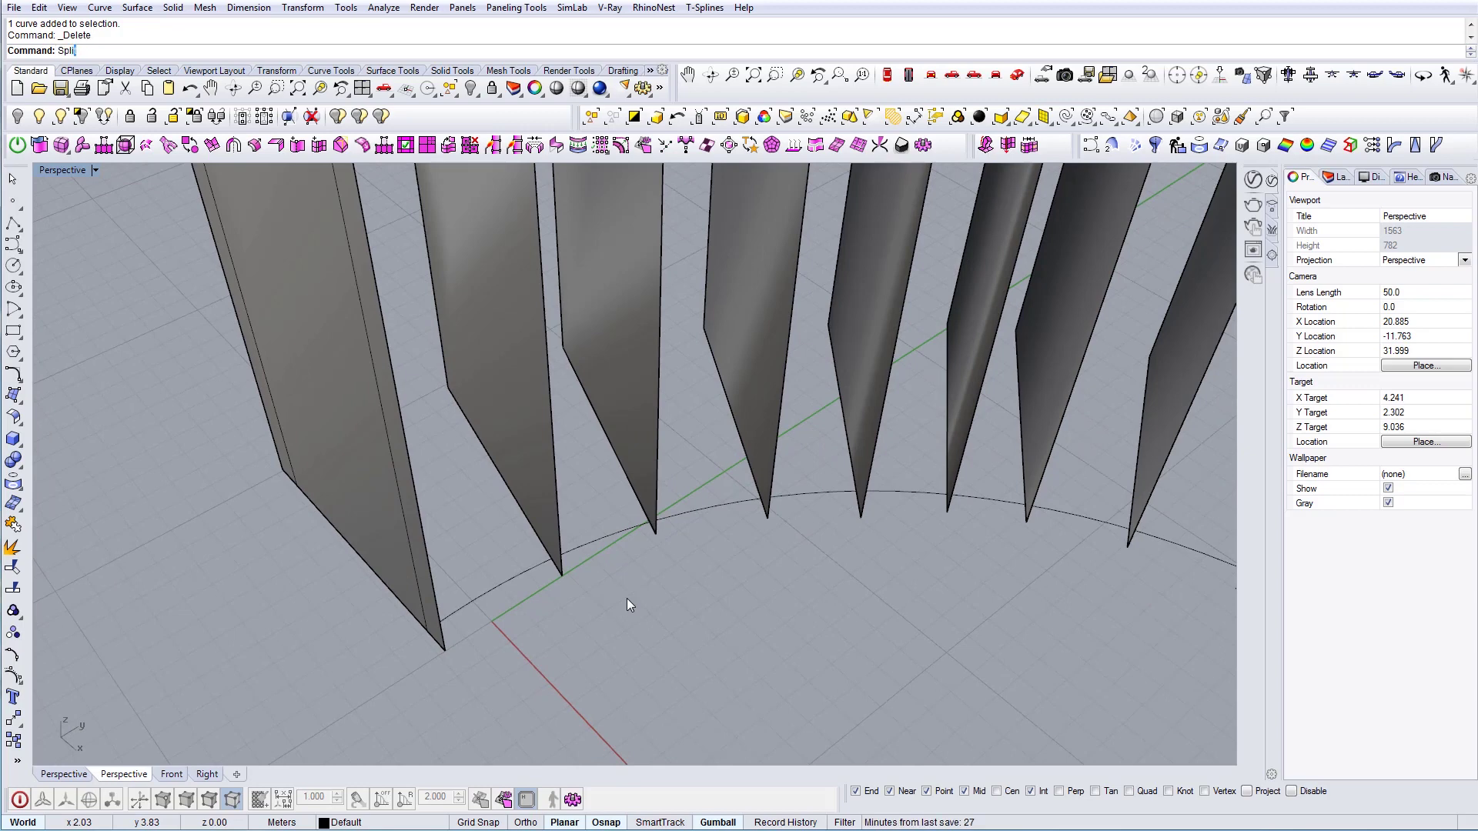
Split the offset arc into segments using all the slabs as cutting objects.
text(t)
key(Return)
scroll(528, 511, down, 4)
click(532, 501)
right_drag(531, 501, 623, 445)
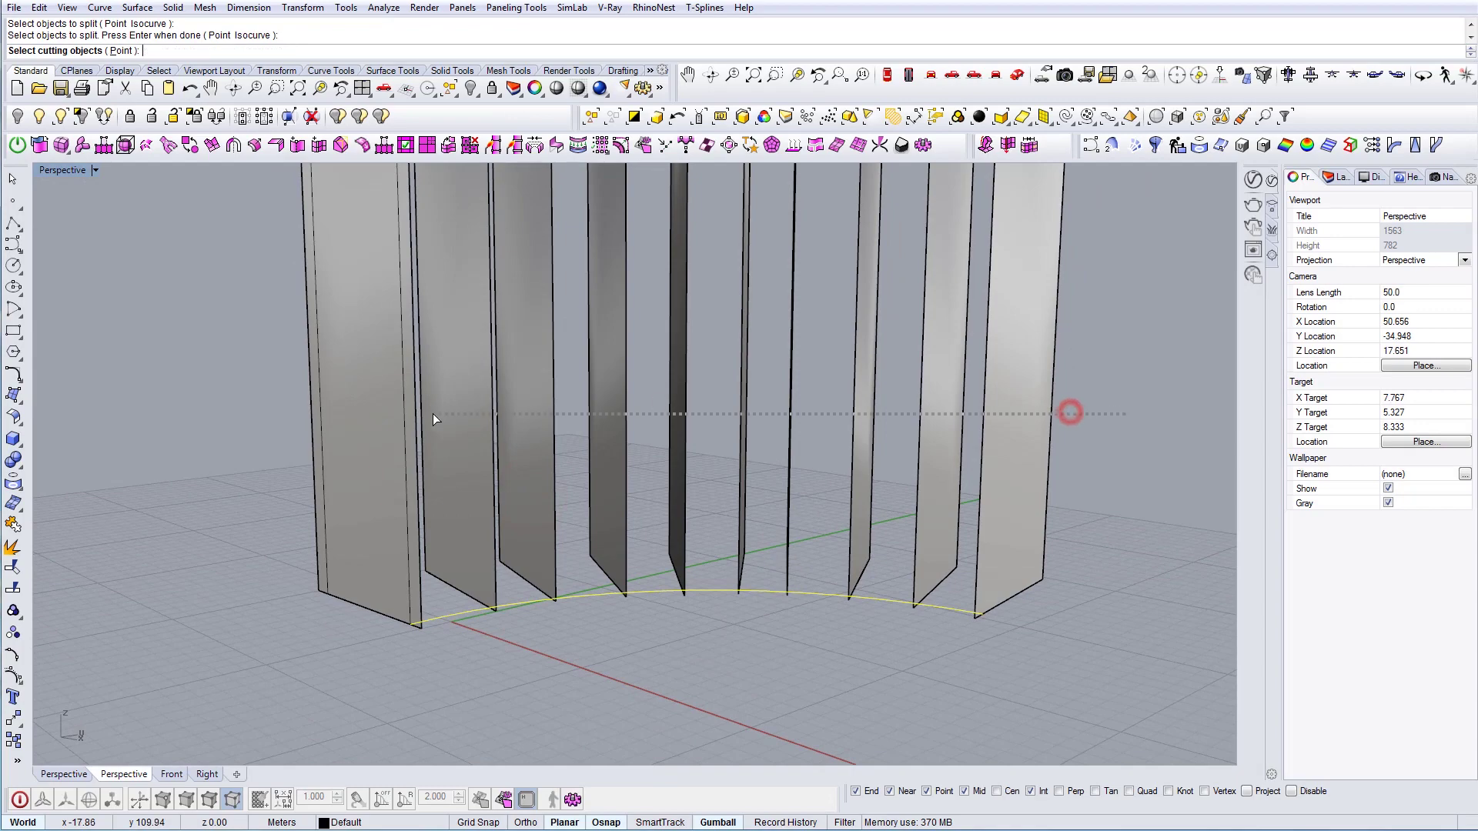
drag(433, 419, 459, 392)
key(Return)
Check the split arc segments and the first slab's frame outline by selecting them.
right_drag(625, 547, 534, 505)
click(534, 505)
click(689, 483)
click(726, 484)
key(Escape)
right_drag(685, 501, 646, 529)
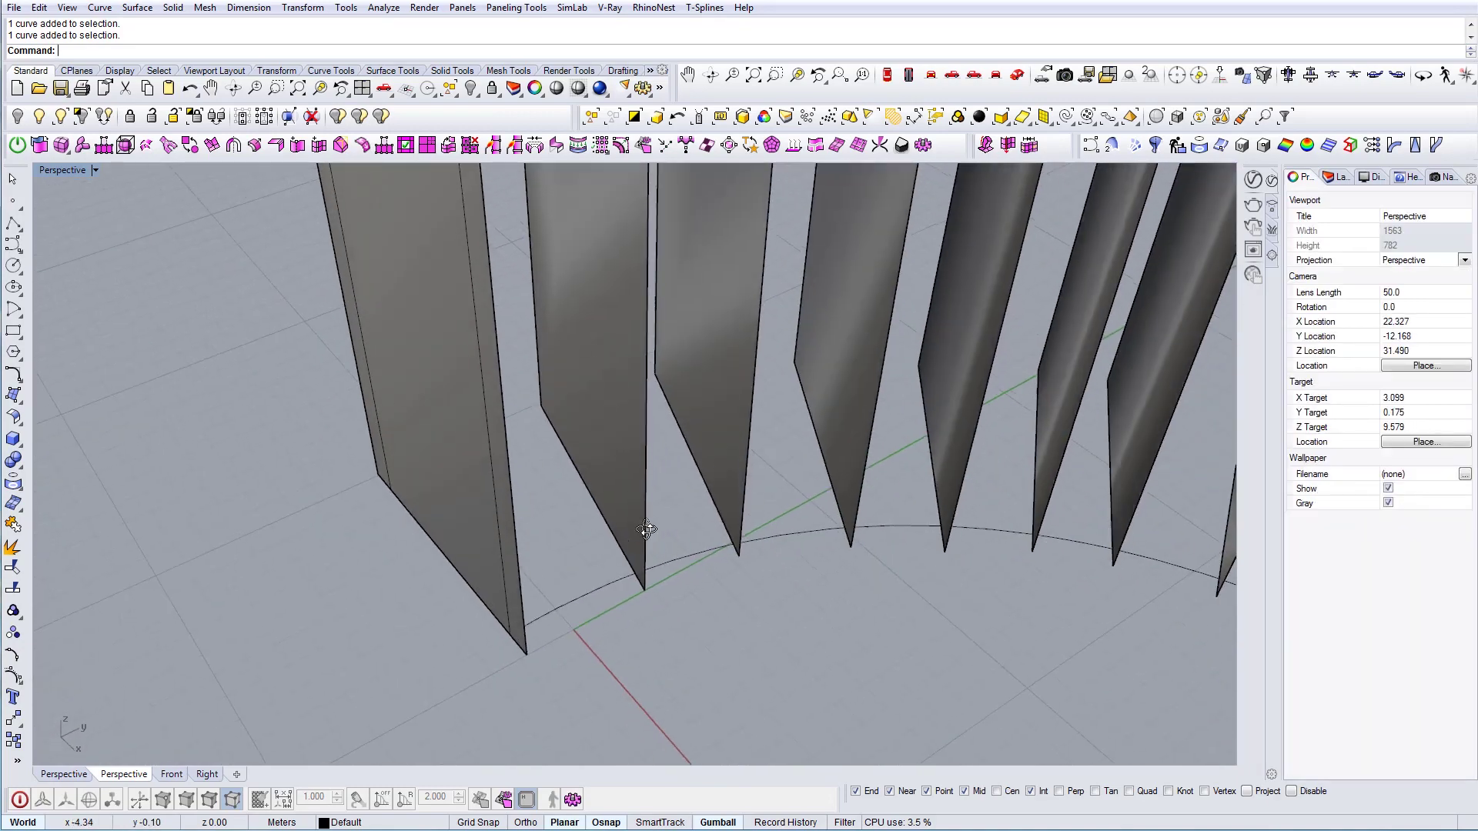
scroll(631, 610, down, 6)
scroll(614, 617, up, 5)
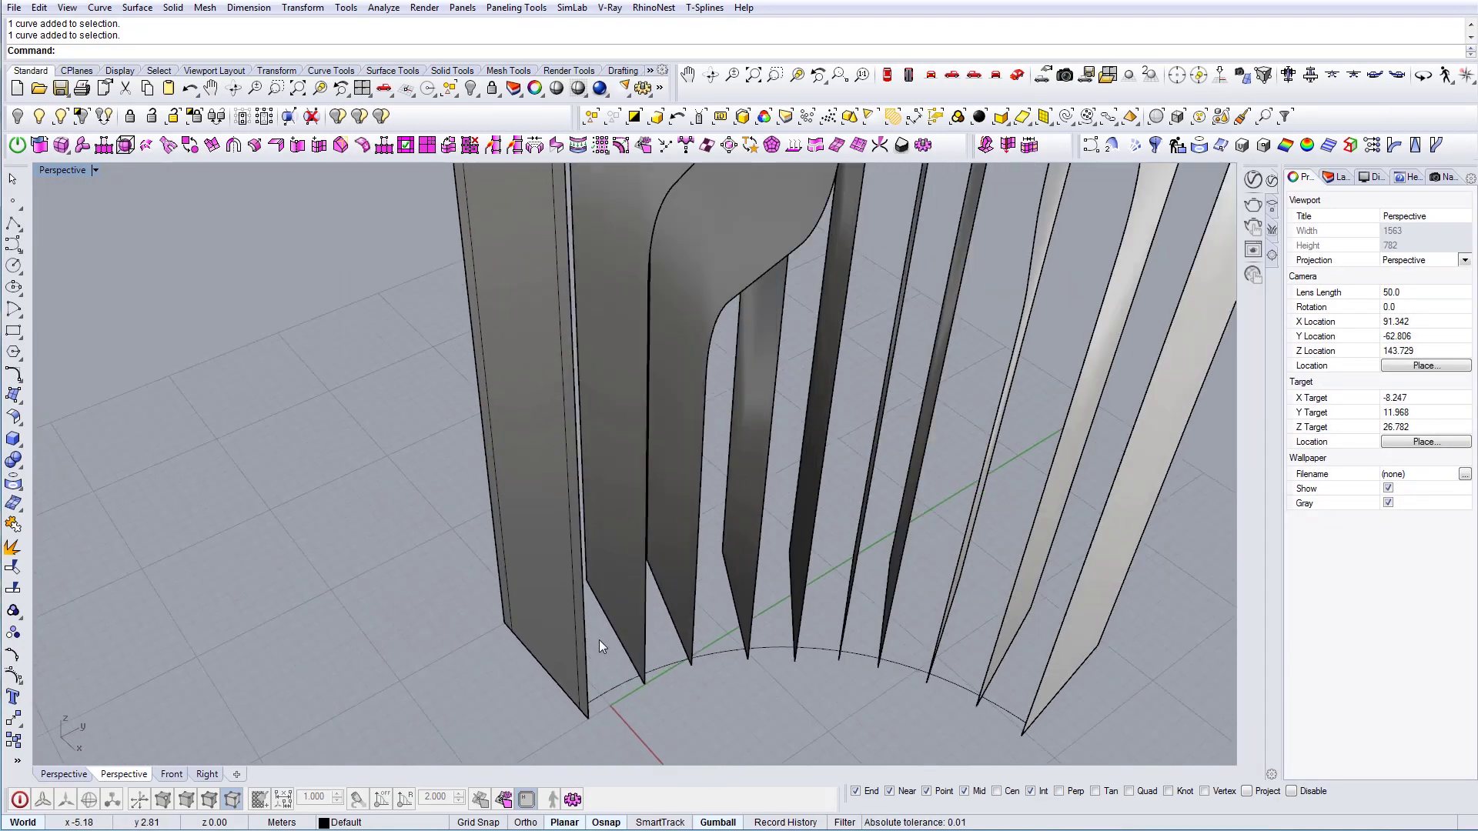
scroll(600, 646, up, 4)
click(584, 677)
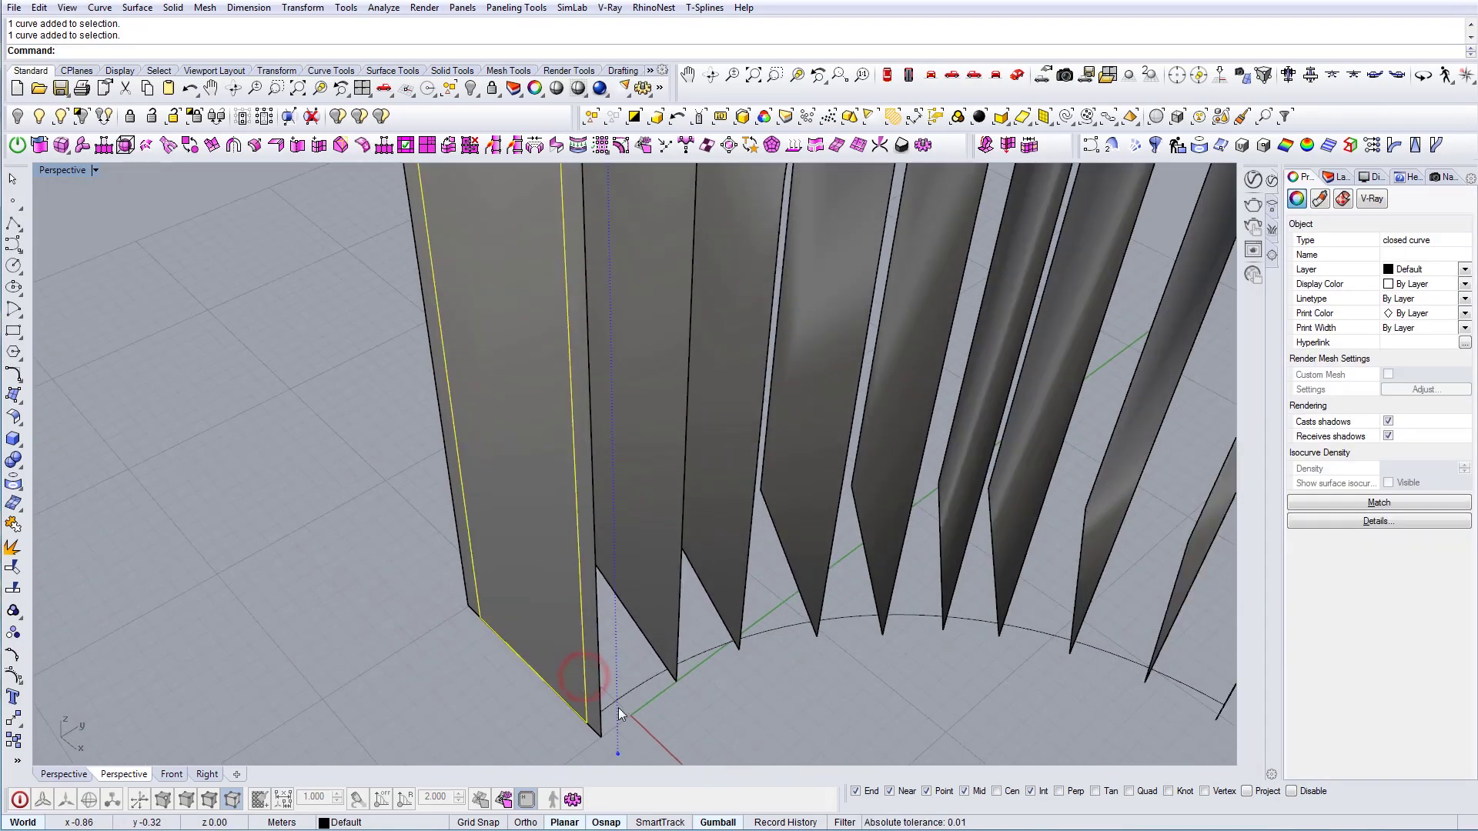
shift+click(612, 697)
scroll(616, 669, down, 3)
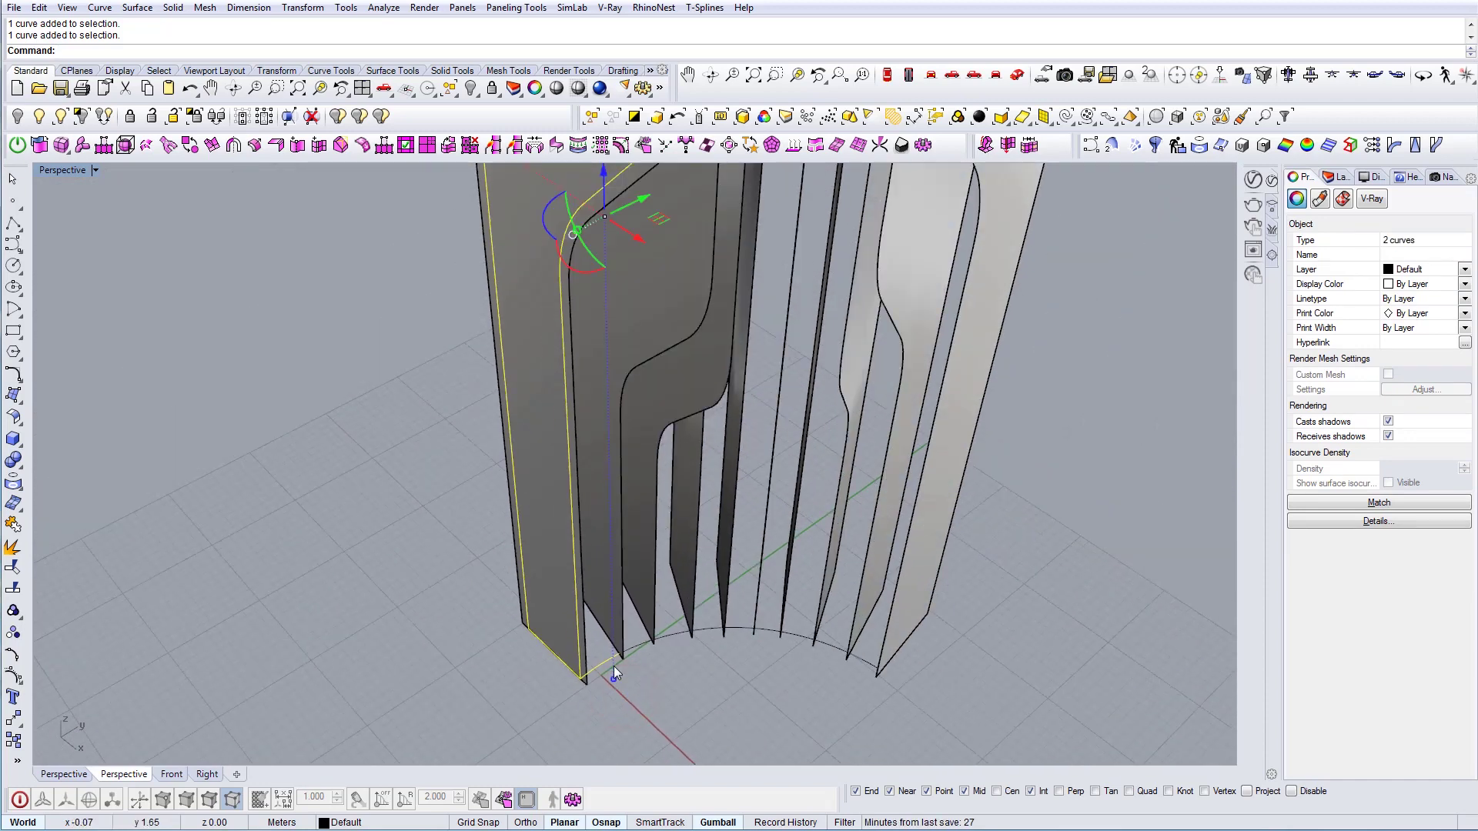
scroll(587, 687, up, 3)
key(Escape)
Sweep the first slab's frame outline along the first arc segment with Sweep1 and inspect the resulting body.
text(Sweep1)
key(Return)
scroll(569, 670, up, 3)
click(629, 639)
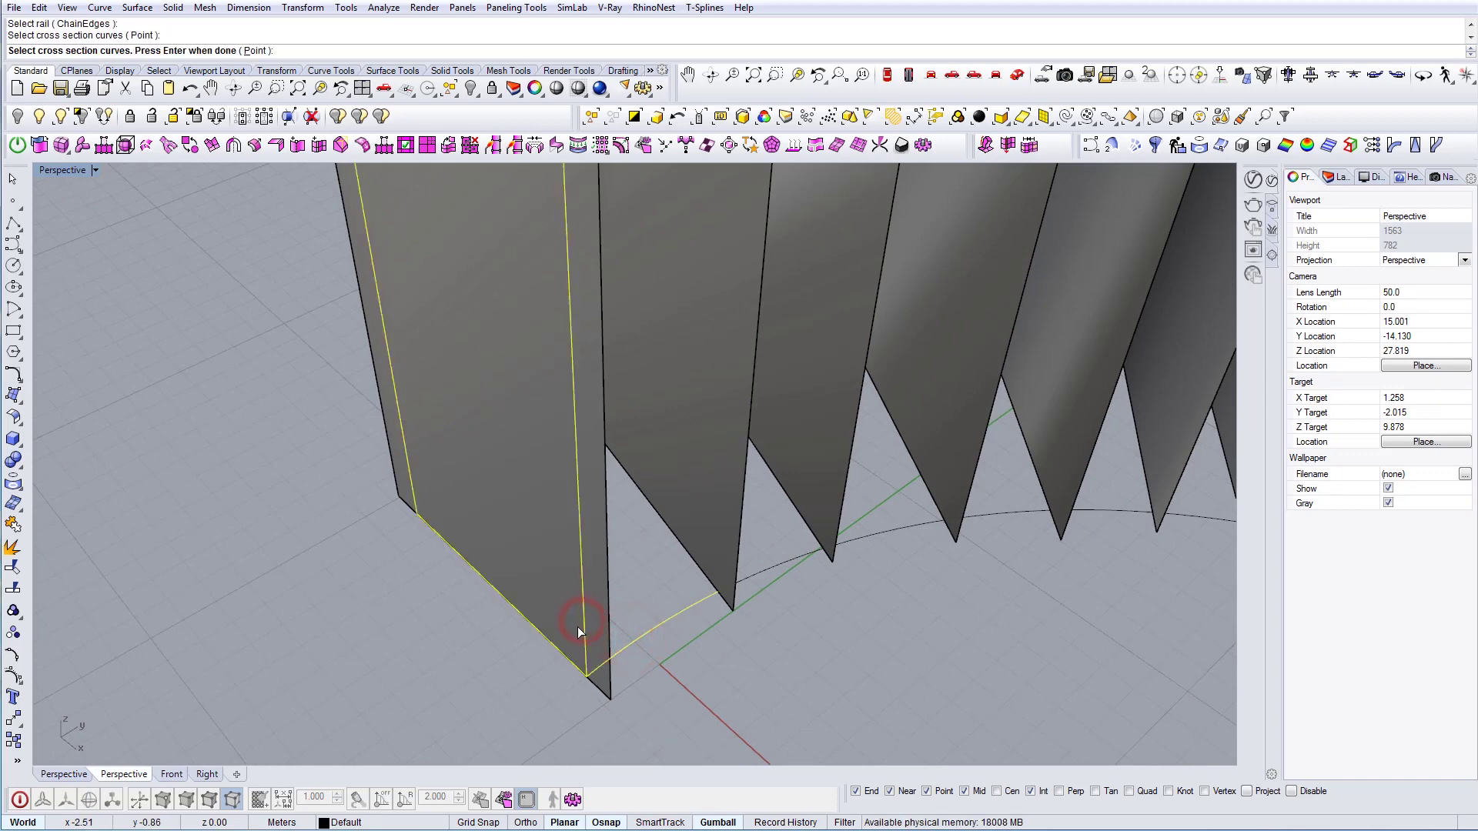
key(Return)
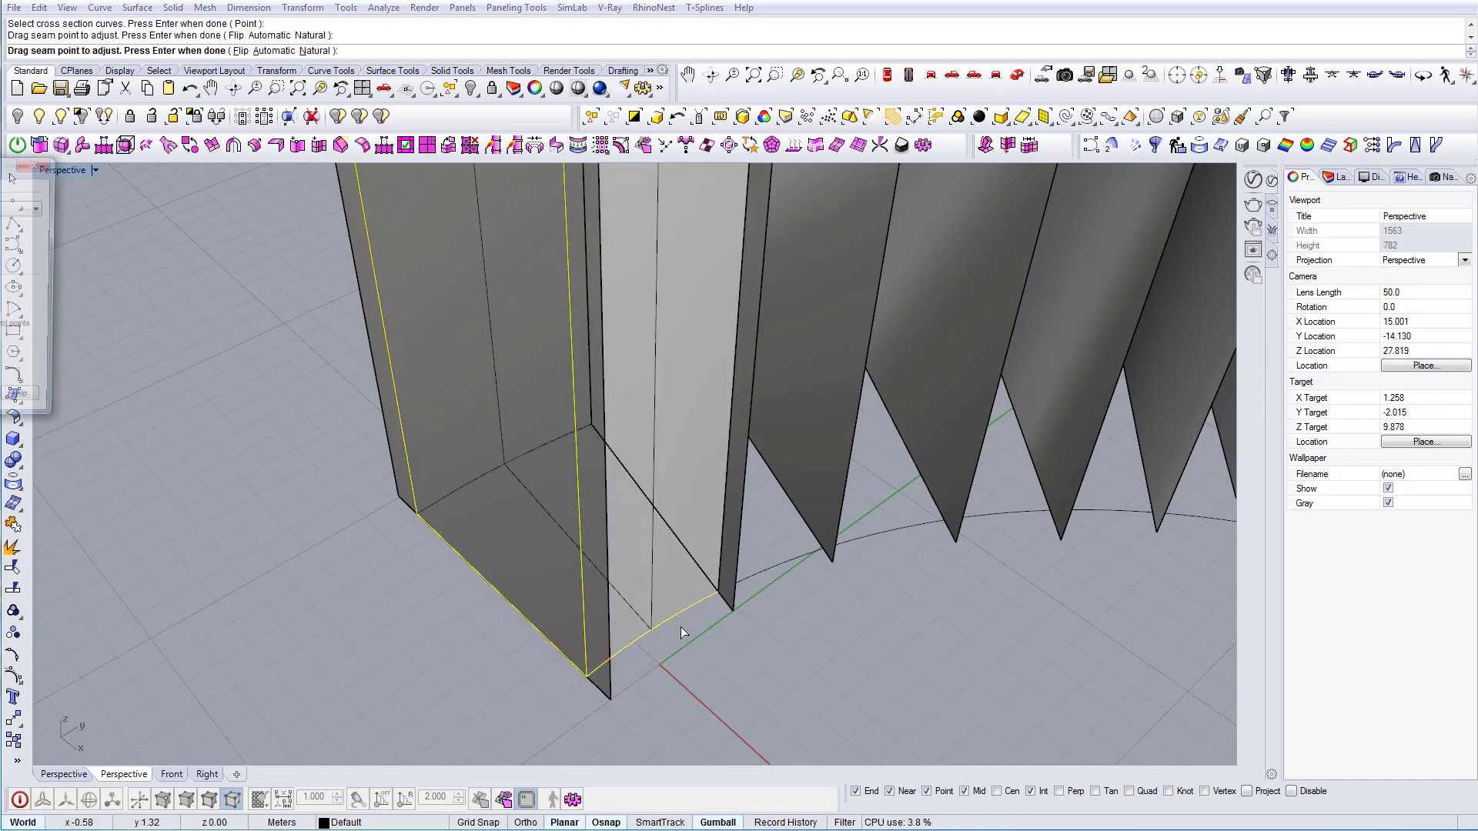
key(Return)
scroll(688, 585, down, 5)
right_drag(690, 543, 593, 307)
click(593, 308)
right_drag(631, 385, 419, 432)
key(Escape)
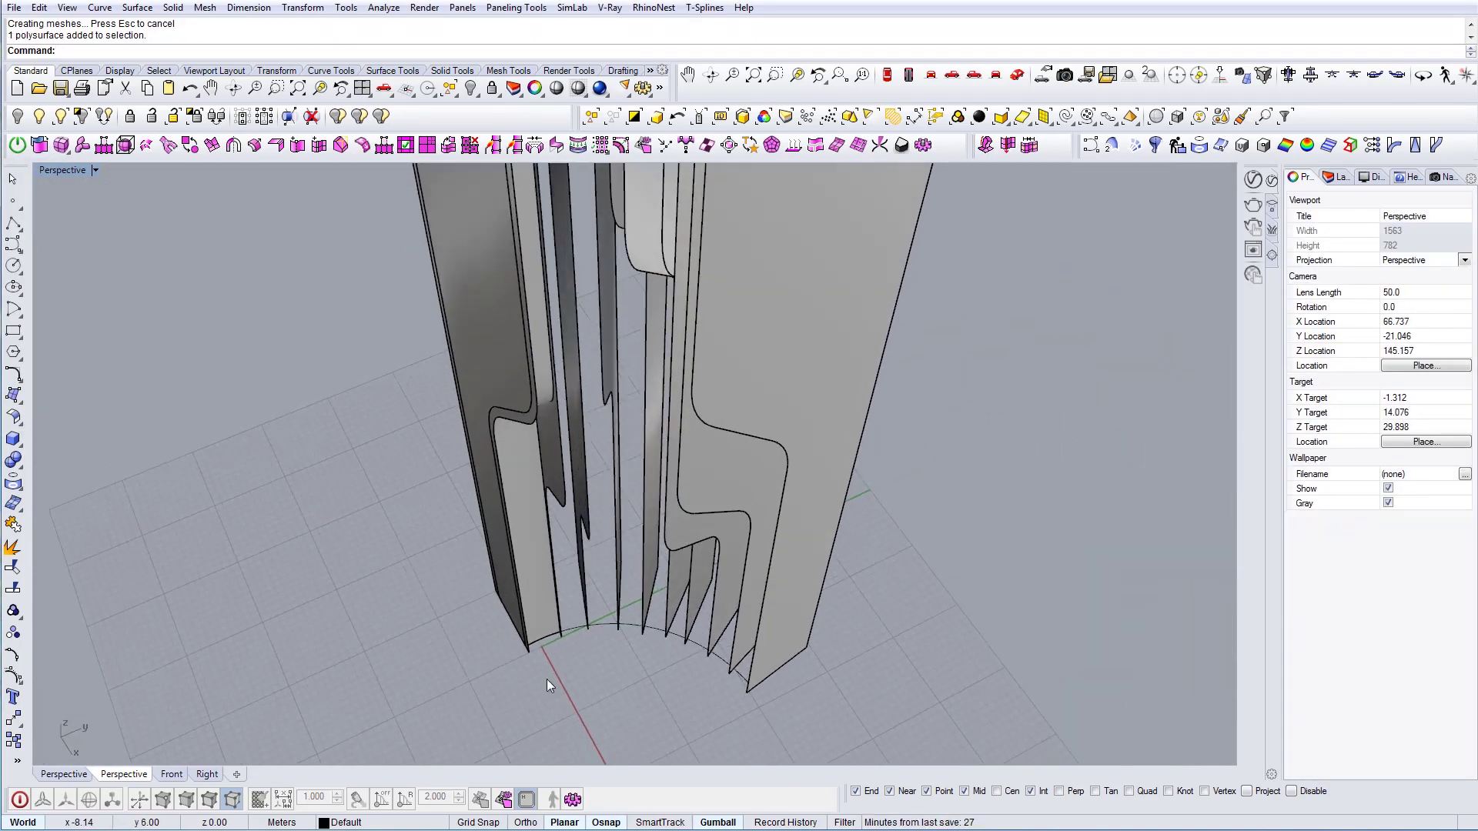
Hide the finished outermost slab and its swept body to expose the next slab in the fan.
scroll(585, 632, up, 5)
right_drag(622, 593, 538, 490)
scroll(571, 594, up, 3)
click(17, 115)
click(588, 534)
click(495, 412)
click(578, 392)
click(622, 648)
click(564, 608)
click(251, 512)
key(Return)
key(Return)
right_drag(802, 568, 706, 627)
Delete the leftover objects around the exposed slabs and hide the pieces already finished.
click(60, 116)
click(719, 323)
click(658, 425)
right_drag(659, 426, 650, 512)
click(613, 393)
click(540, 429)
click(484, 413)
click(17, 116)
click(597, 372)
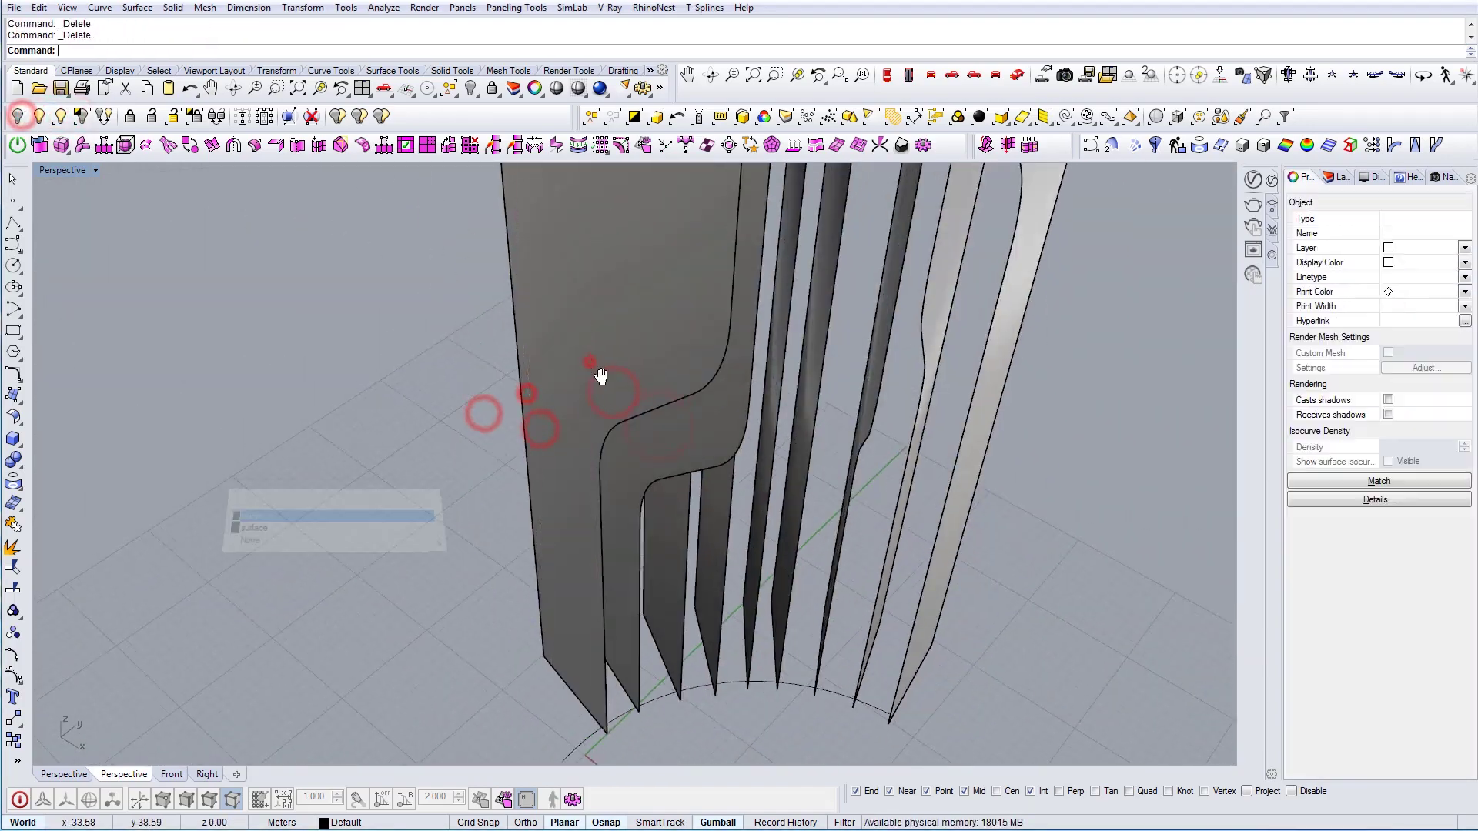
click(580, 475)
click(570, 599)
Sweep the exposed slab's frame outline along its adjoining arc segment with one rail.
click(15, 670)
click(487, 570)
click(511, 581)
text(Sw)
key(Return)
click(580, 640)
click(607, 647)
key(Return)
key(Return)
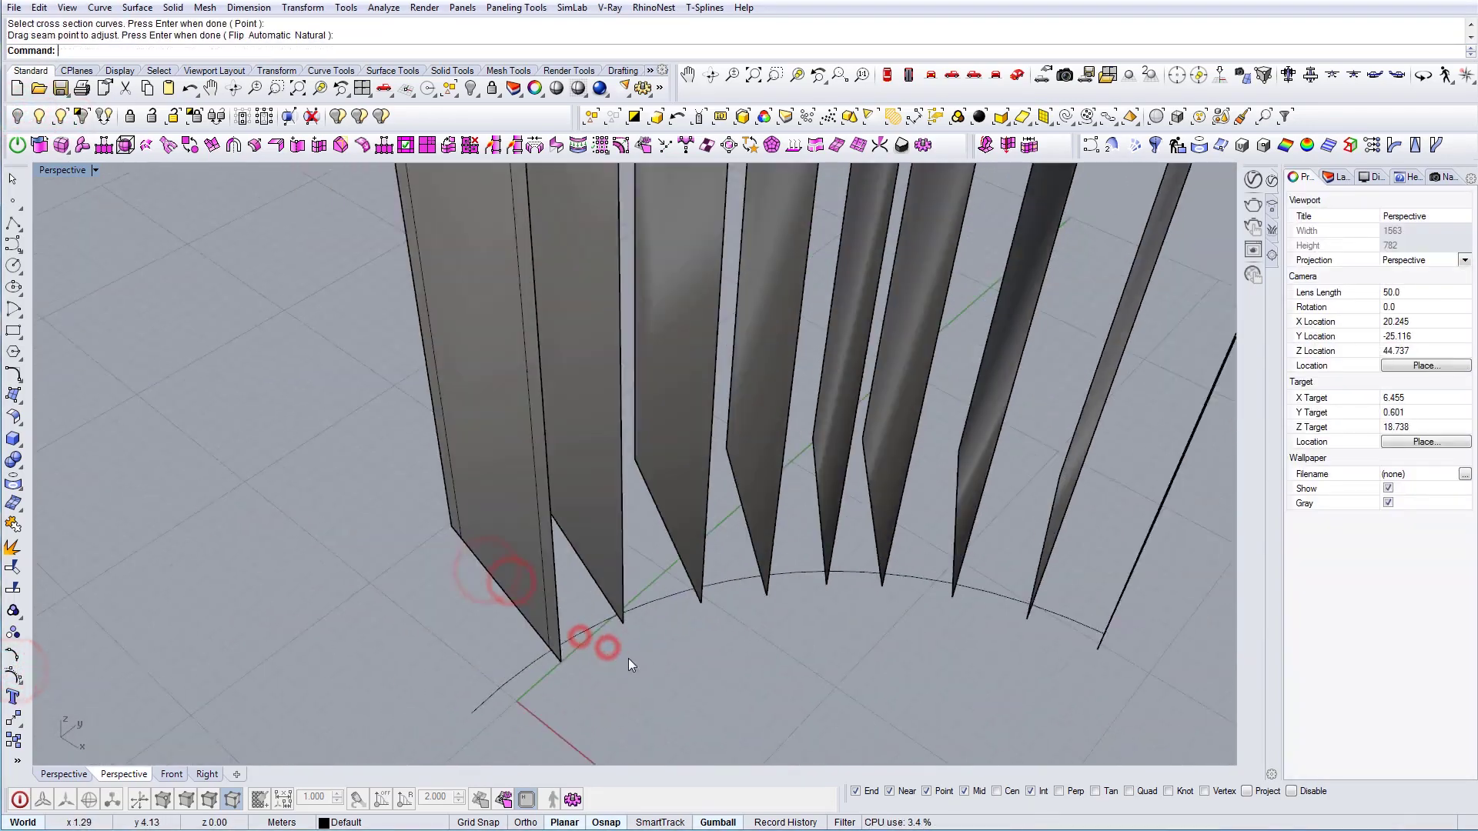
Zoom in on the next slab's base and align its frame outline's lower corner with the arc segment's end.
click(776, 75)
drag(356, 624, 639, 621)
click(620, 591)
click(273, 514)
right_drag(643, 680, 660, 651)
click(653, 649)
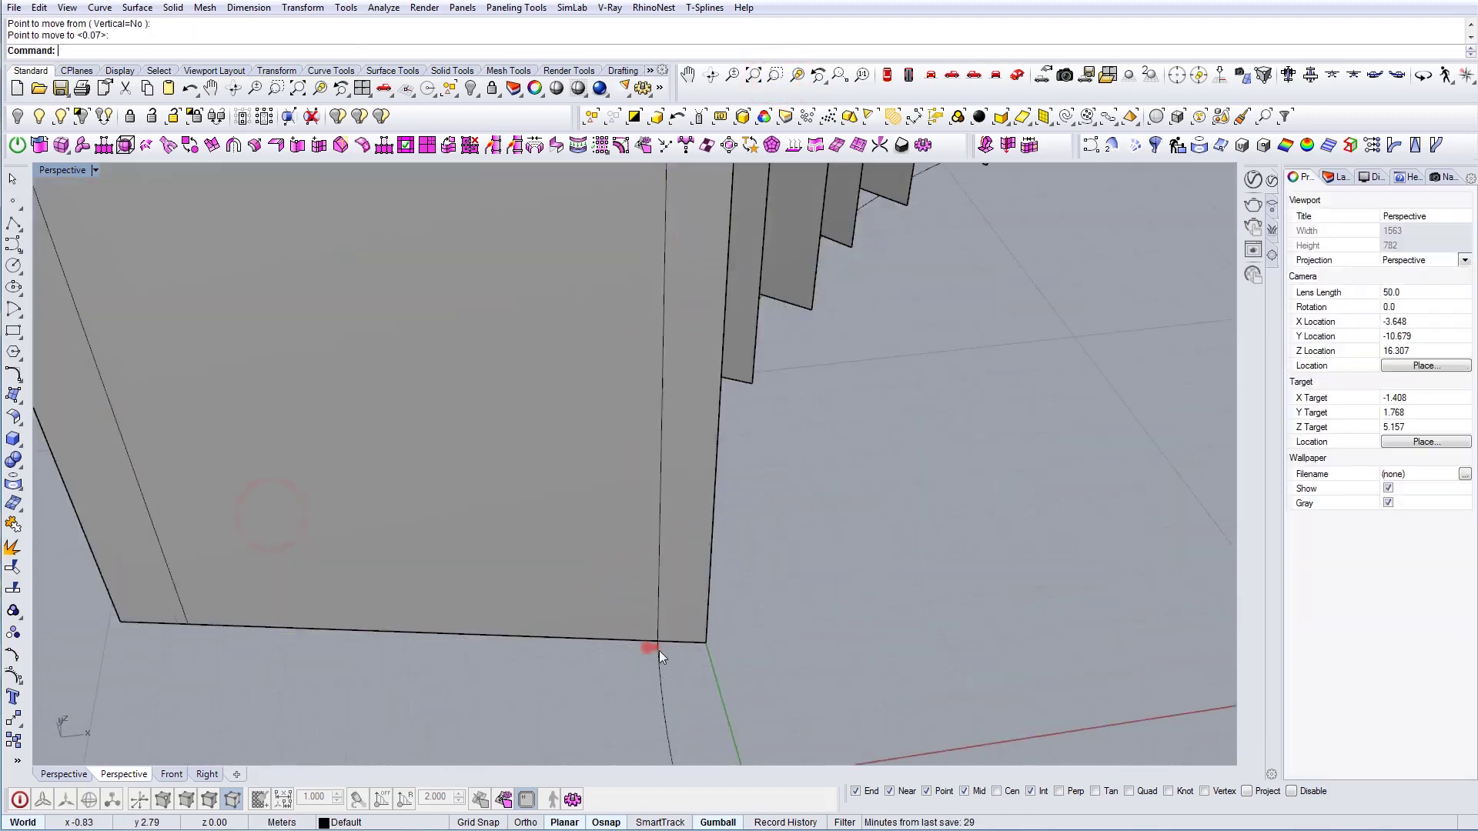
Sweep the aligned frame outline along its arc segment and show the hidden slabs and bodies.
key(Return)
click(647, 647)
click(615, 611)
key(Return)
key(Return)
click(310, 517)
mouse_move(634, 555)
right_down()
mouse_move(587, 529)
mouse_move(608, 481)
mouse_move(612, 578)
mouse_move(620, 558)
right_up()
click(39, 116)
Delete the used arc segment beside the next slab and show all hidden objects.
key(alt+Tab)
drag(1048, 121, 1477, 120)
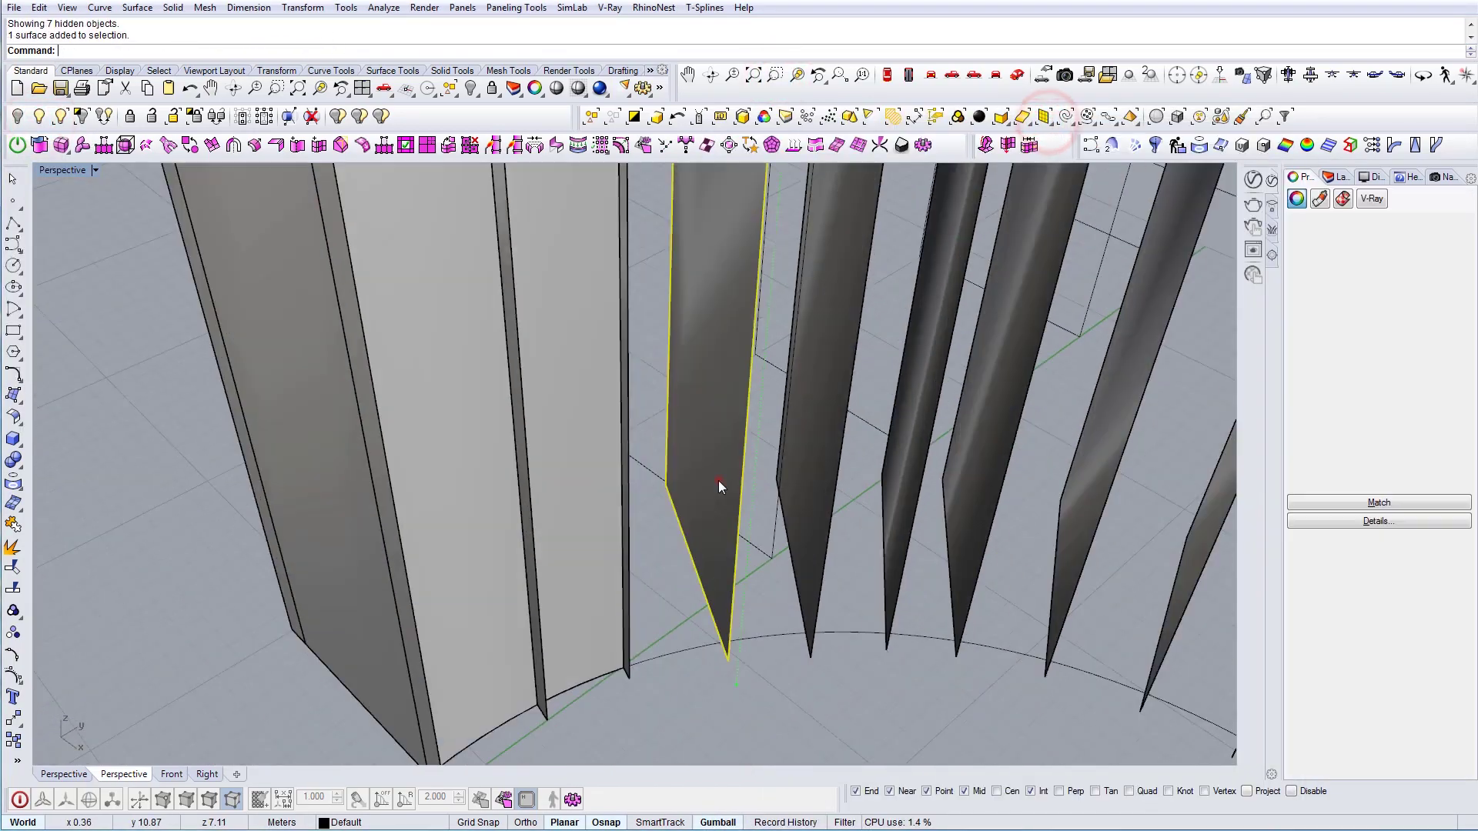
click(718, 480)
scroll(728, 681, up, 3)
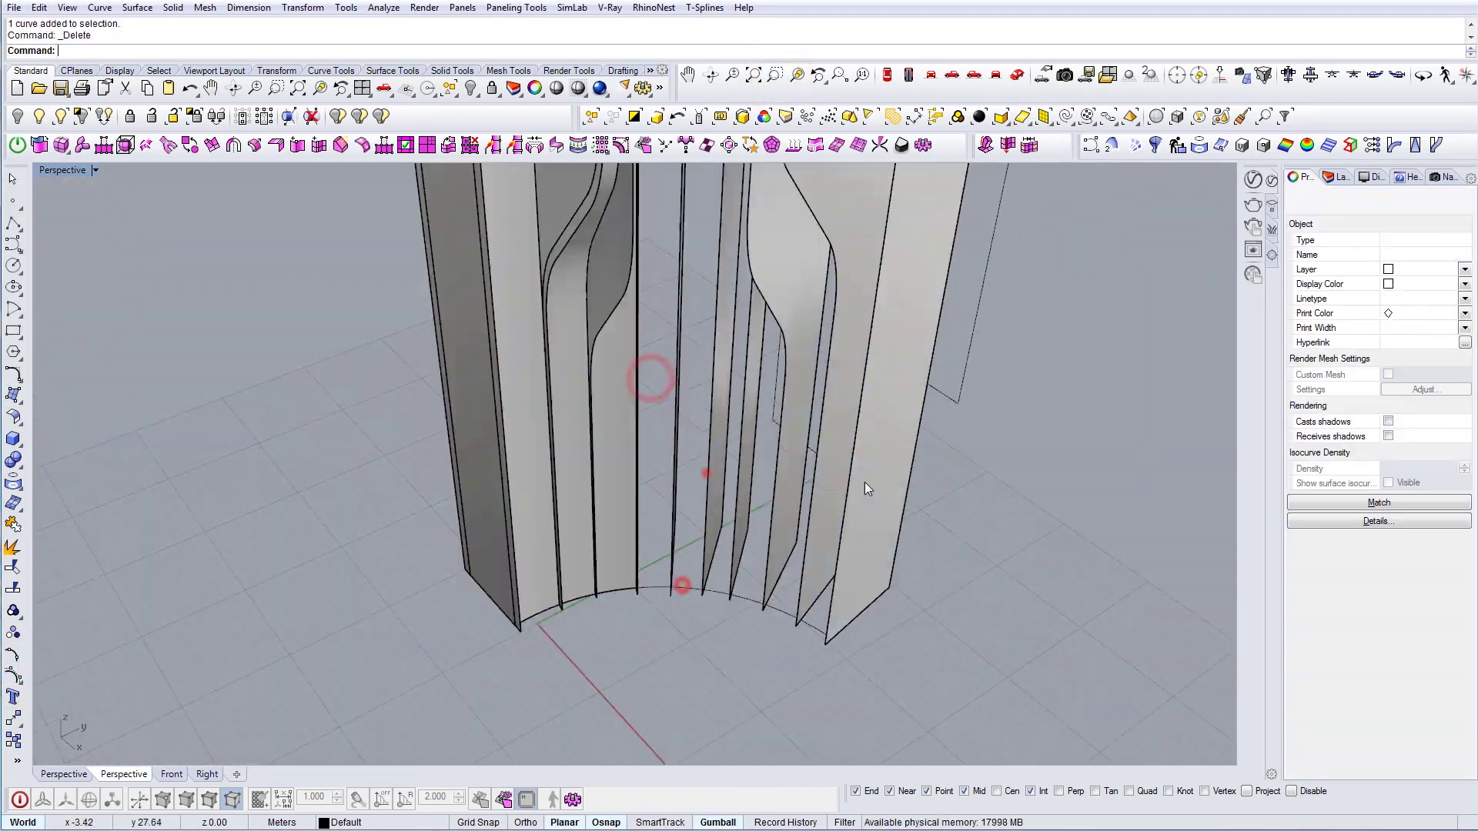
click(683, 587)
click(80, 117)
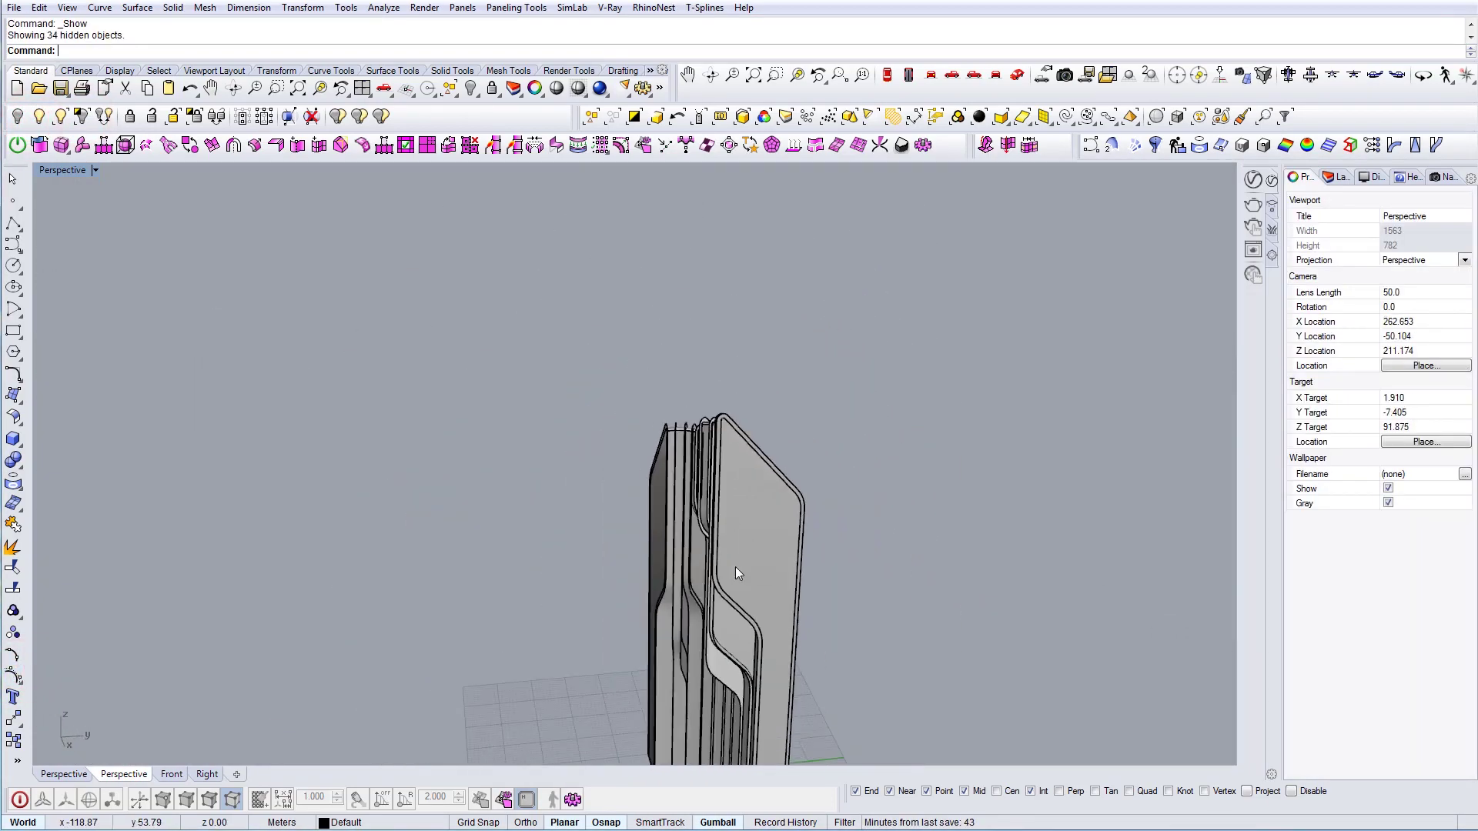
Offset the nine open slab surfaces with OffsetSrf by 0.1 as solids with sharp corners.
right_drag(736, 567, 653, 588)
scroll(525, 368, up, 6)
right_drag(525, 368, 513, 452)
scroll(526, 358, up, 7)
click(527, 291)
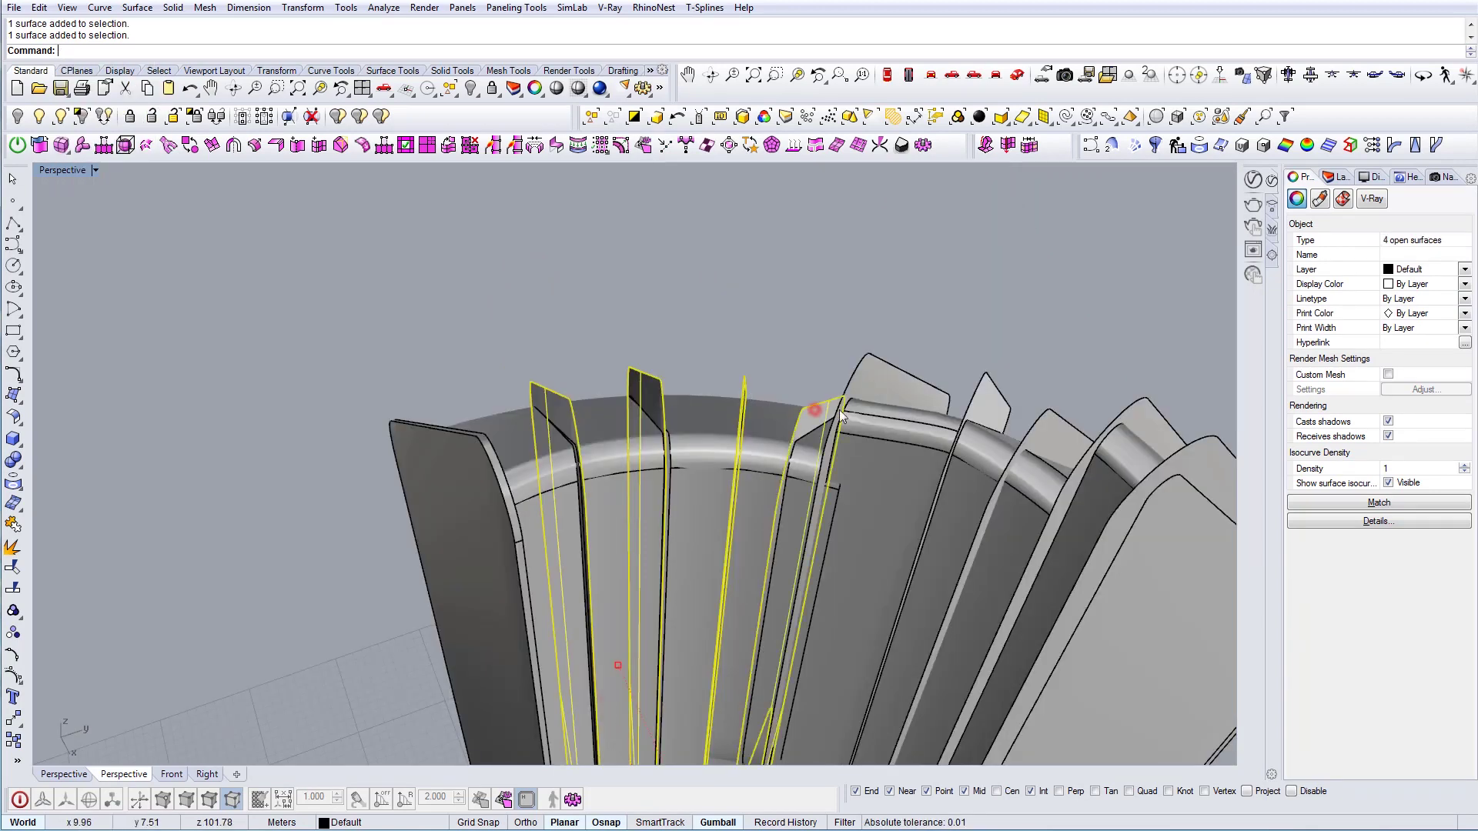
shift+click(1188, 454)
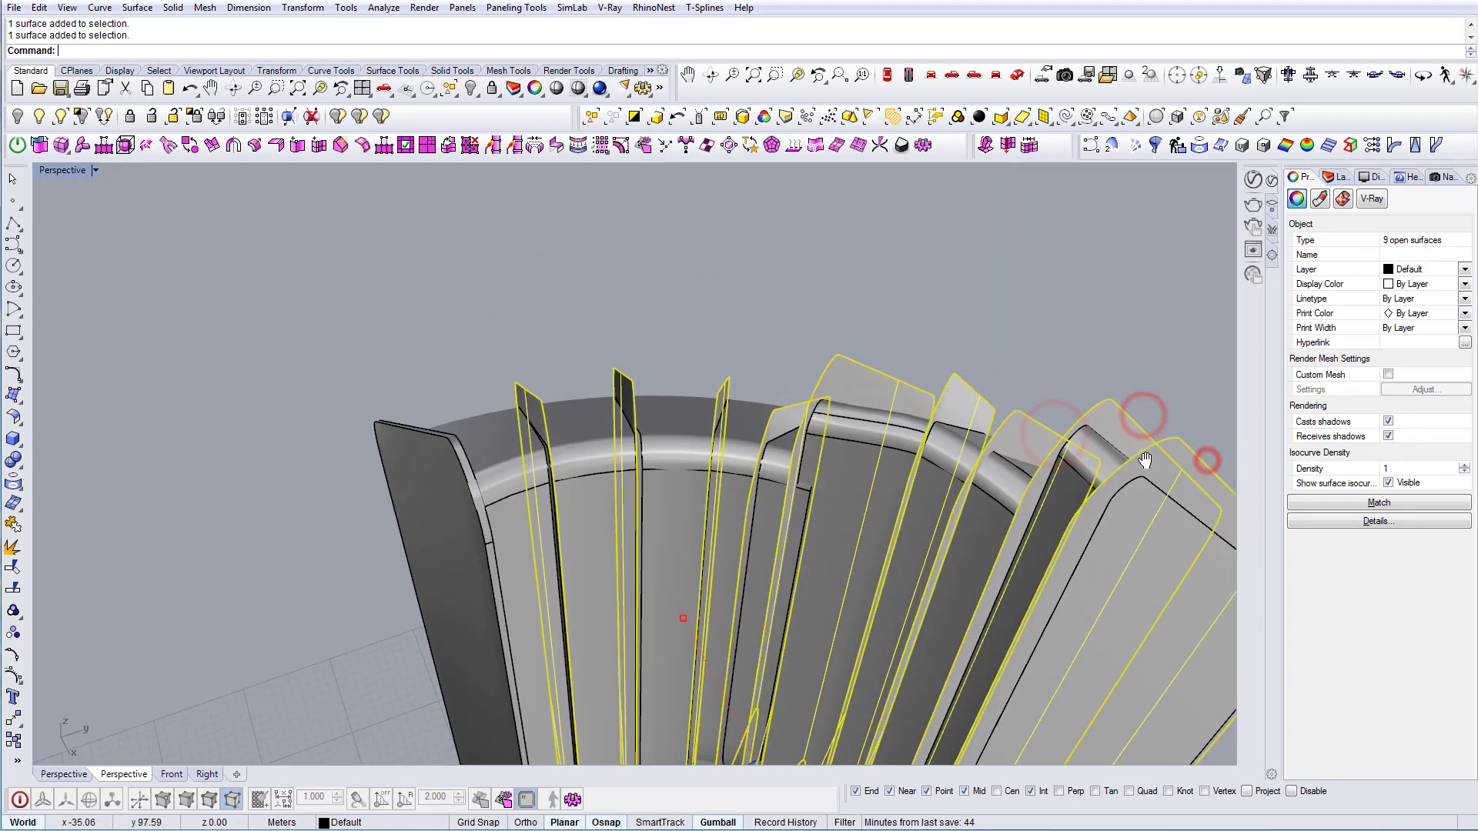
right_drag(1189, 455, 963, 385)
right_drag(1045, 465, 1104, 466)
text(e)
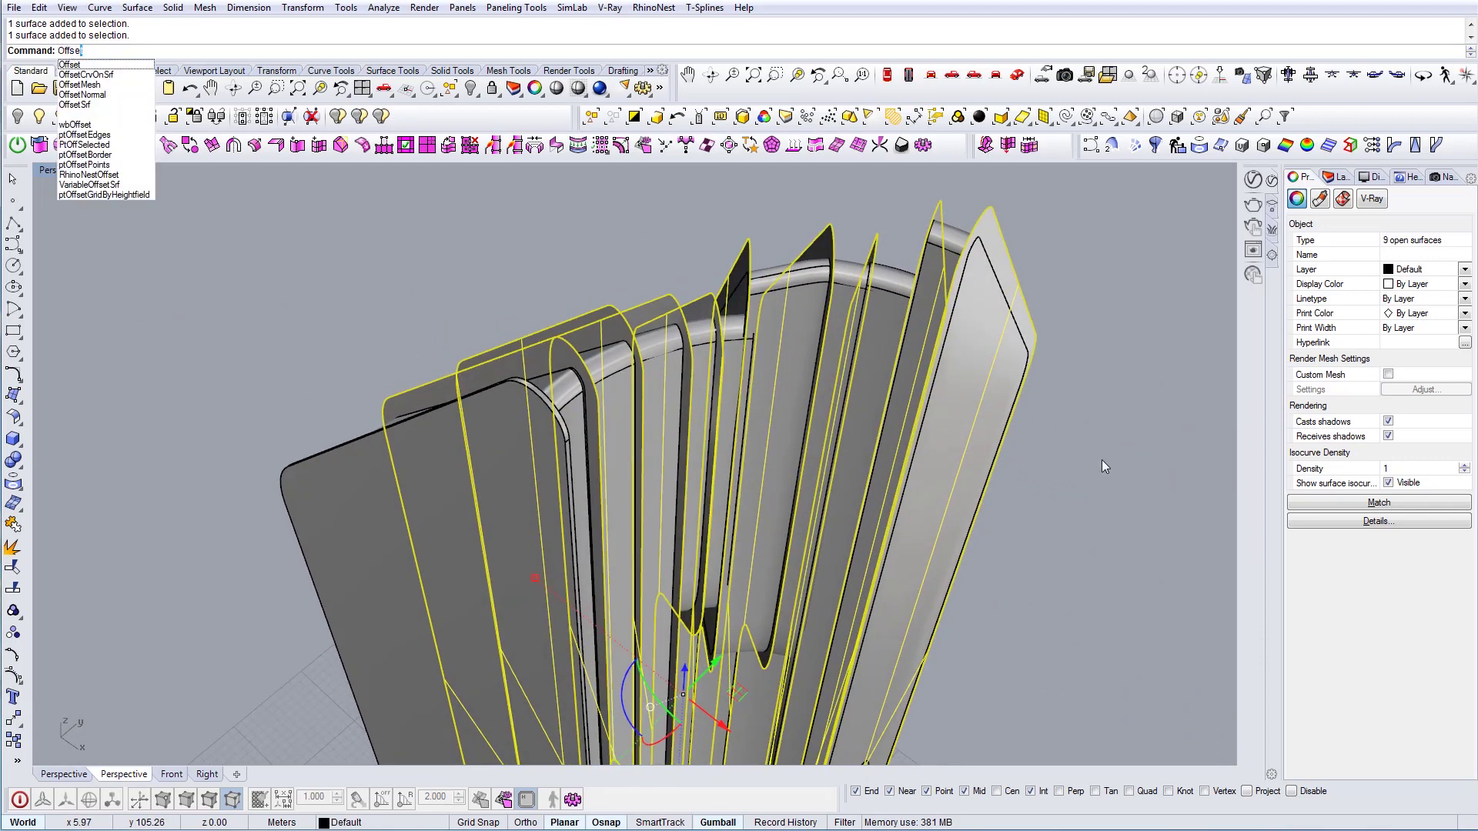
text(sr)
key(Up)
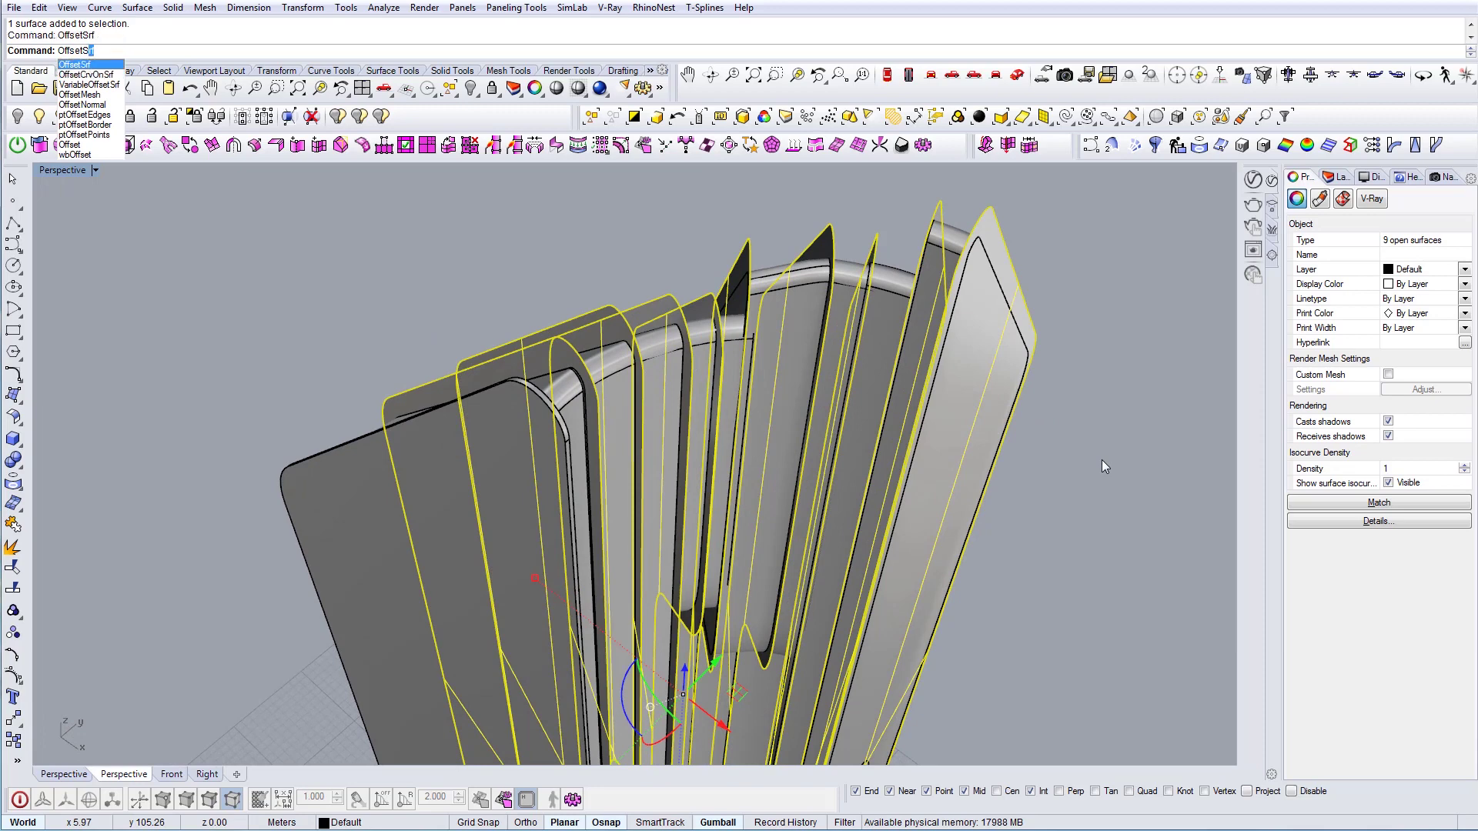
key(Return)
key(Return)
right_drag(809, 534, 702, 550)
right_drag(685, 531, 641, 525)
right_drag(667, 612, 763, 582)
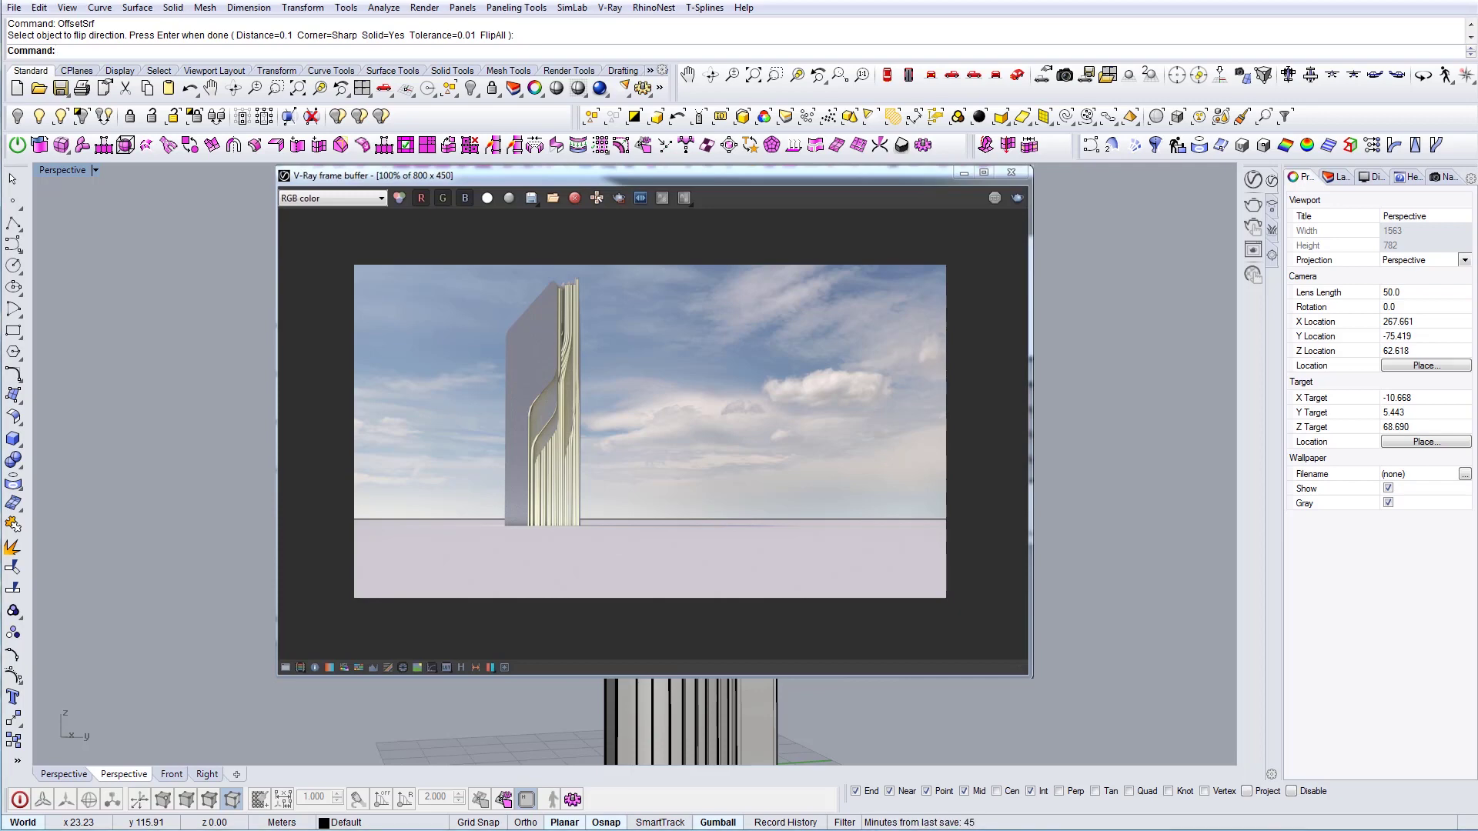
Close the V-Ray render window, switch to the YouTube video page and subscribe to the How to Rhino channel.
key(alt+F4)
key(alt+Tab)
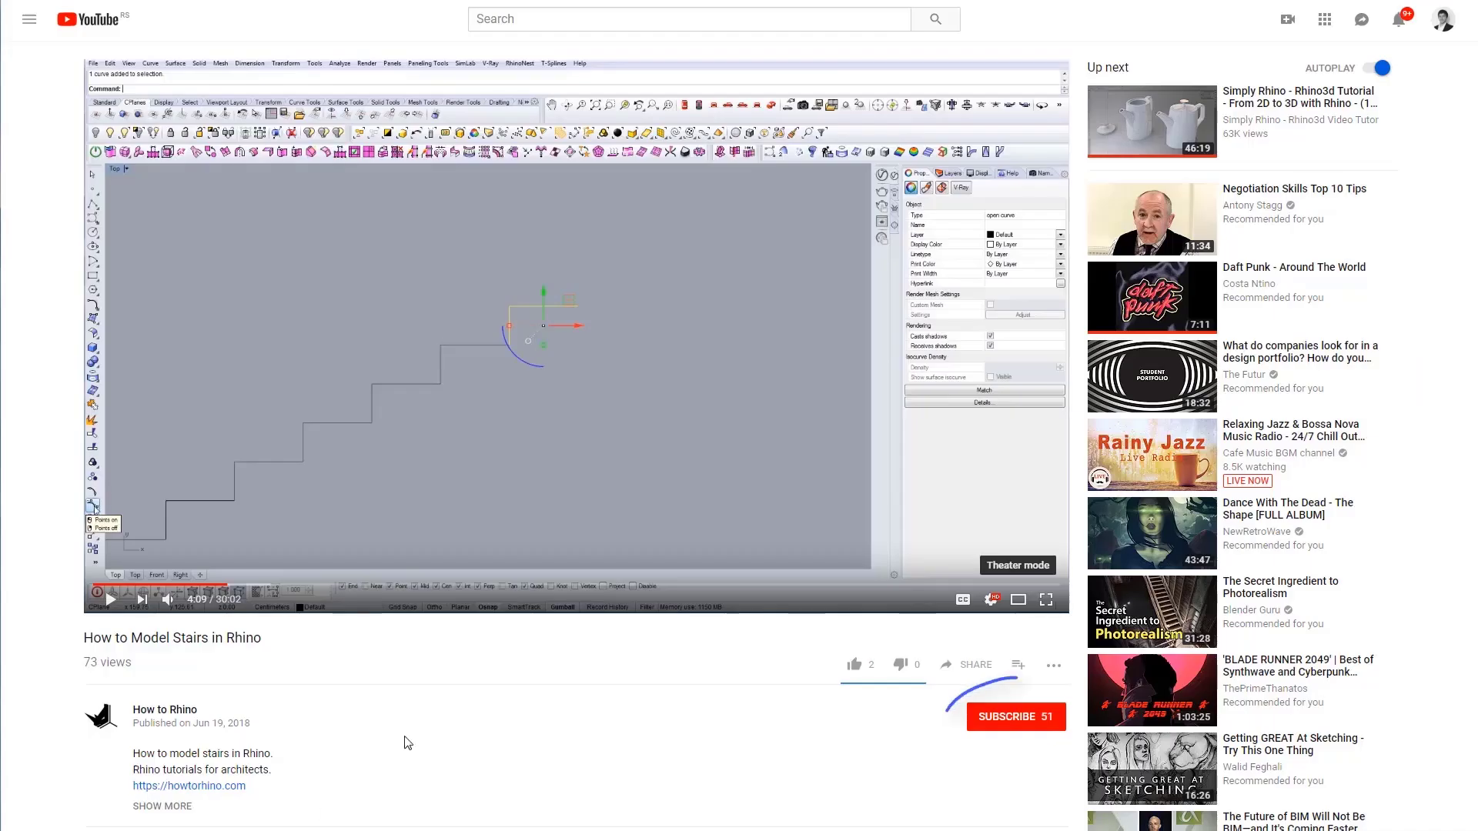
click(1032, 723)
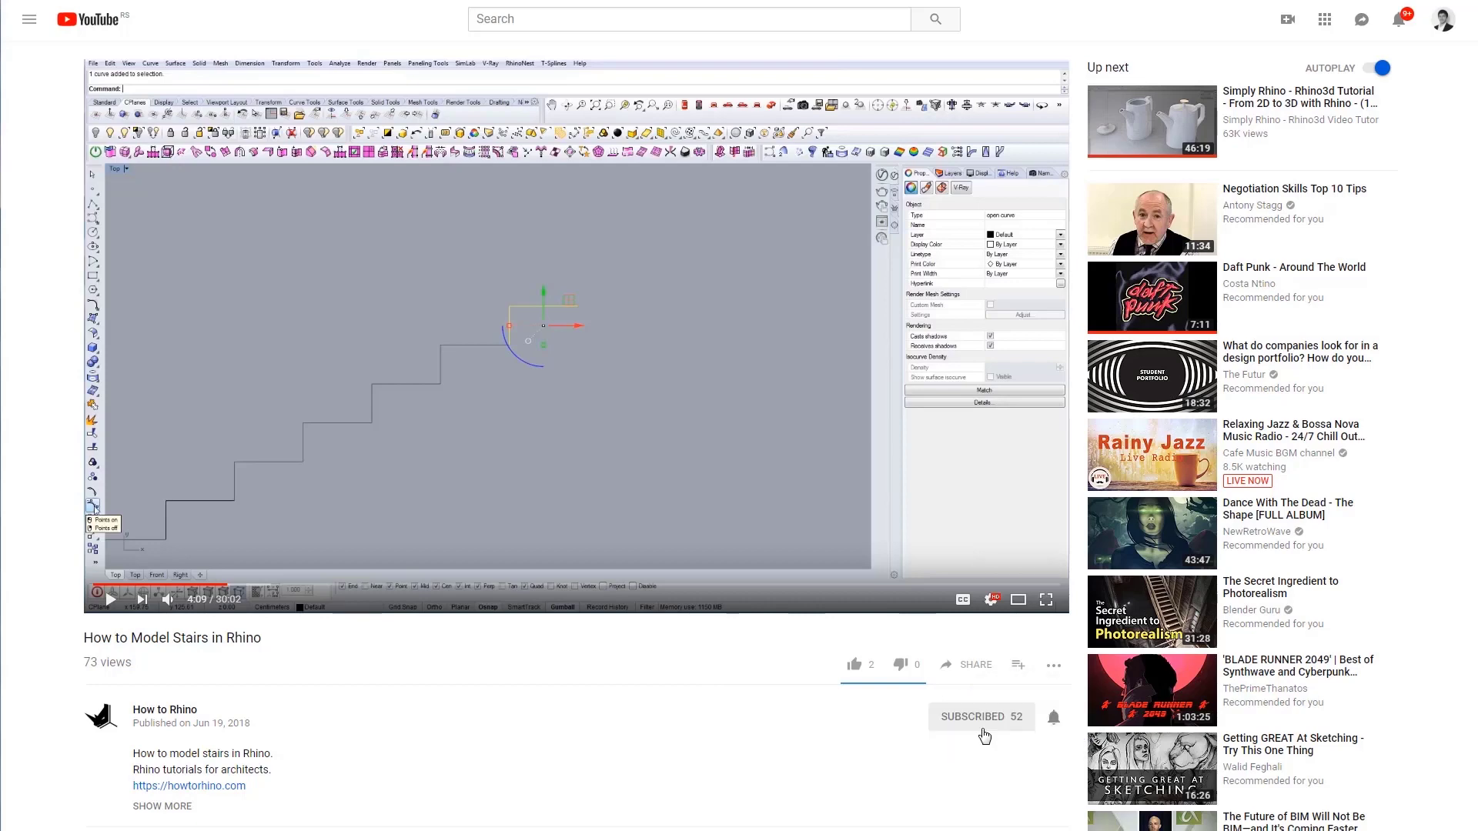